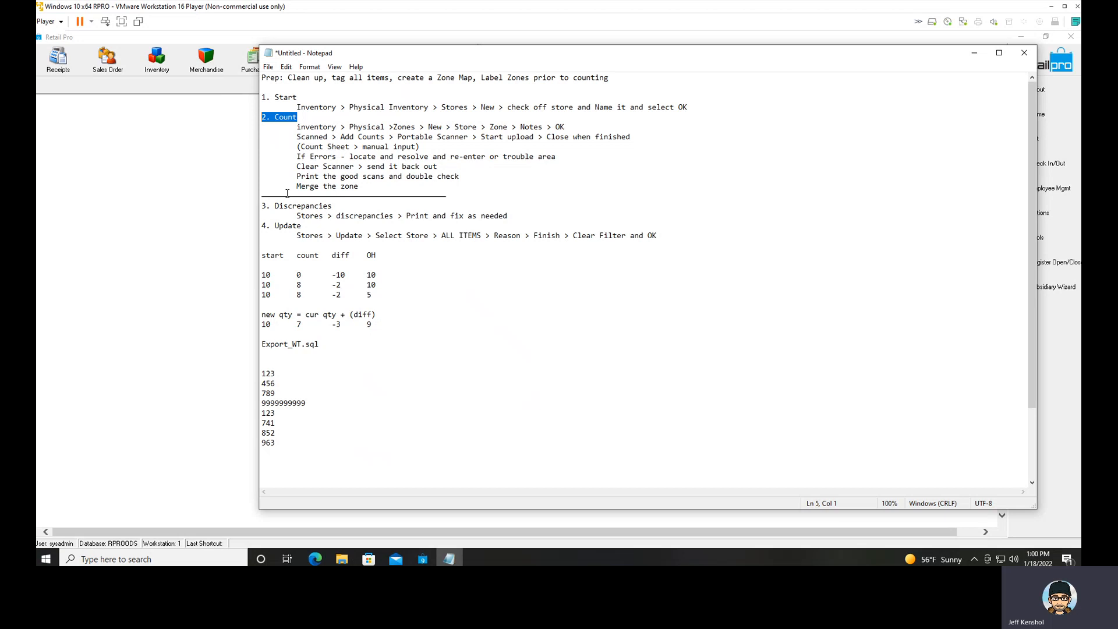
Highlight the Discrepancies and Update headings in the physical inventory notes.
{"action": "left_click_drag", "start_coordinate": [334, 206], "coordinate": [250, 203]}
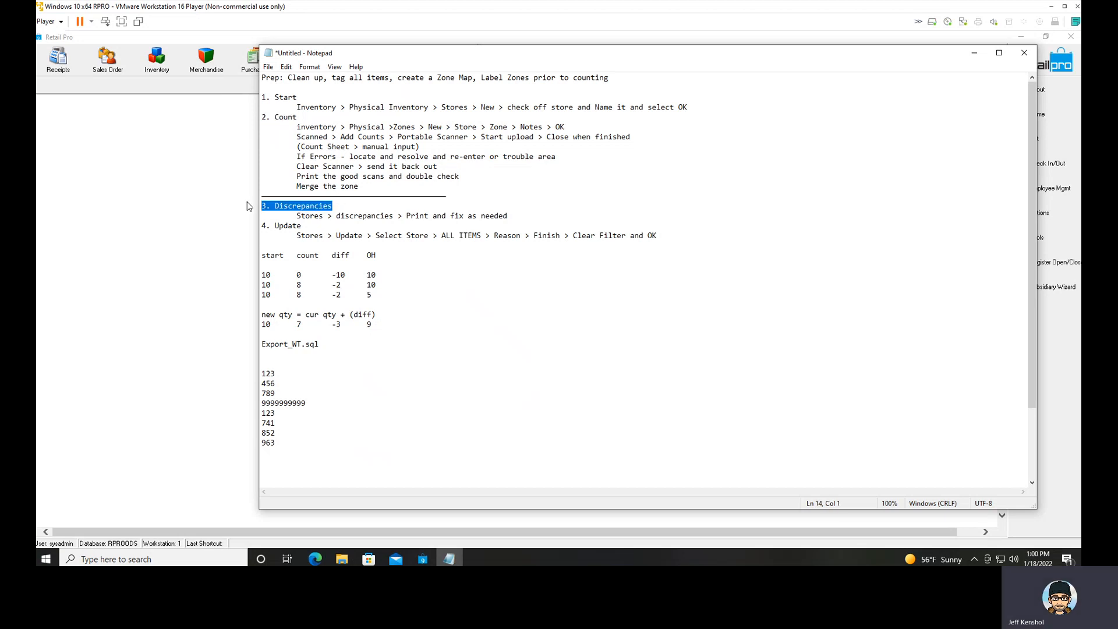
{"action": "left_click_drag", "start_coordinate": [302, 226], "coordinate": [253, 226]}
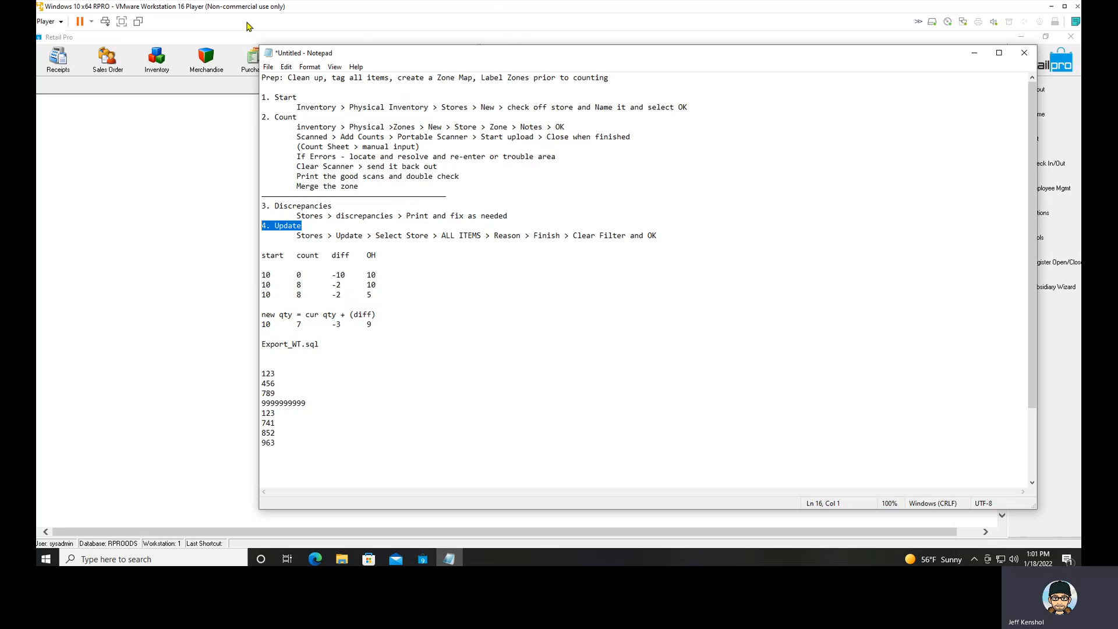
Switch from the notes to Retail Pro and open the Inventory list.
{"action": "left_click", "coordinate": [228, 41]}
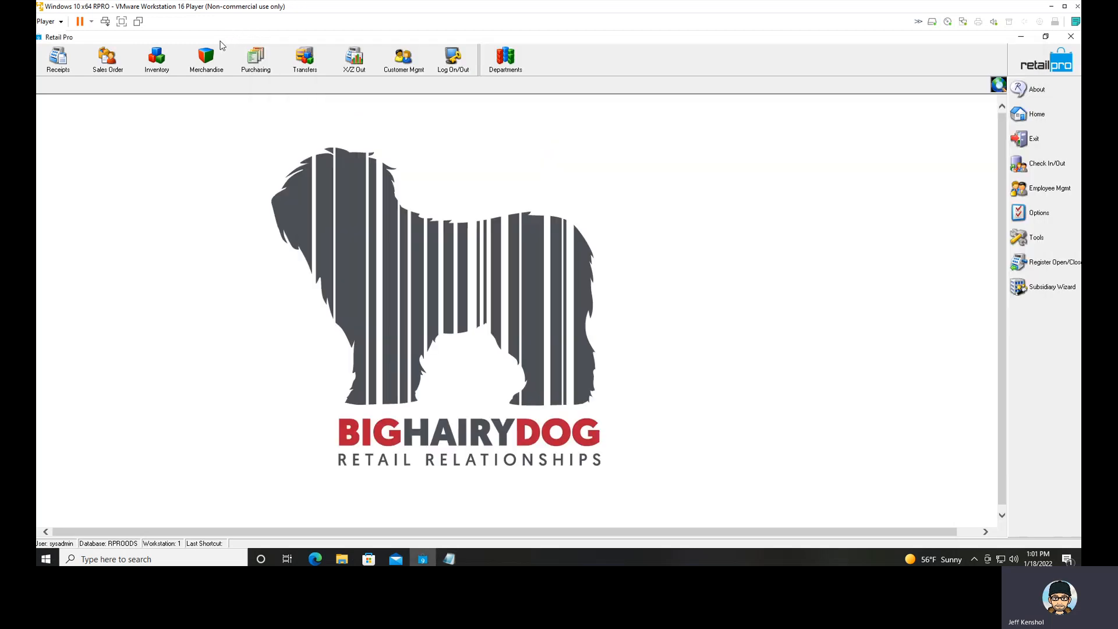
{"action": "left_click", "coordinate": [160, 68]}
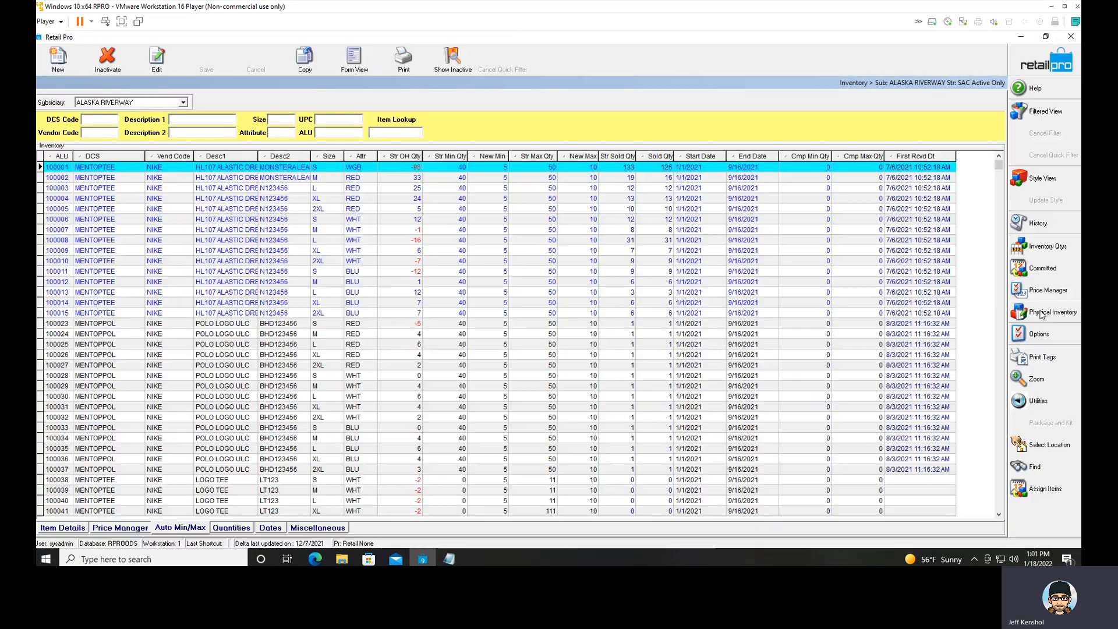
{"action": "left_click", "coordinate": [1042, 315]}
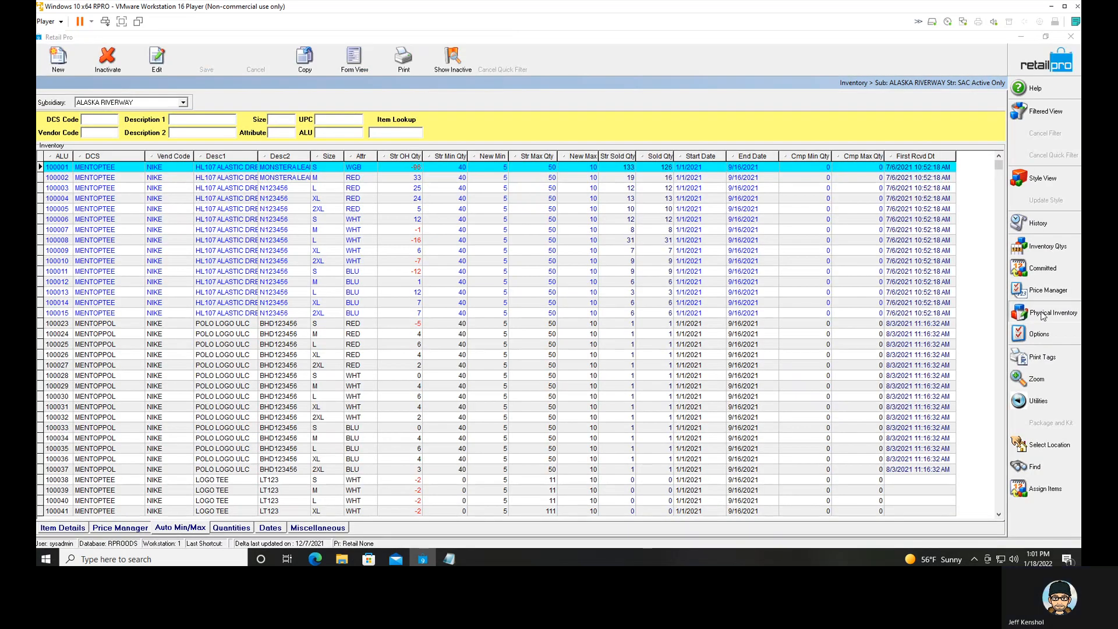
Check in the Menu Designer where Physical Inventory sits among the side toolbar's commands.
{"action": "right_click", "coordinate": [1043, 315]}
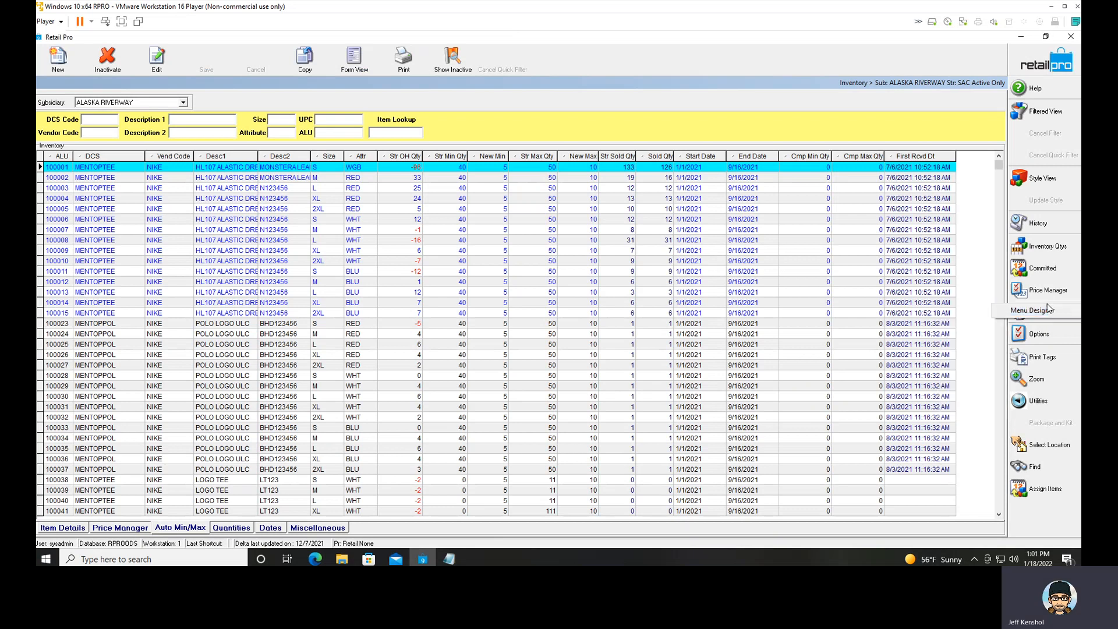
{"action": "left_click", "coordinate": [1047, 313]}
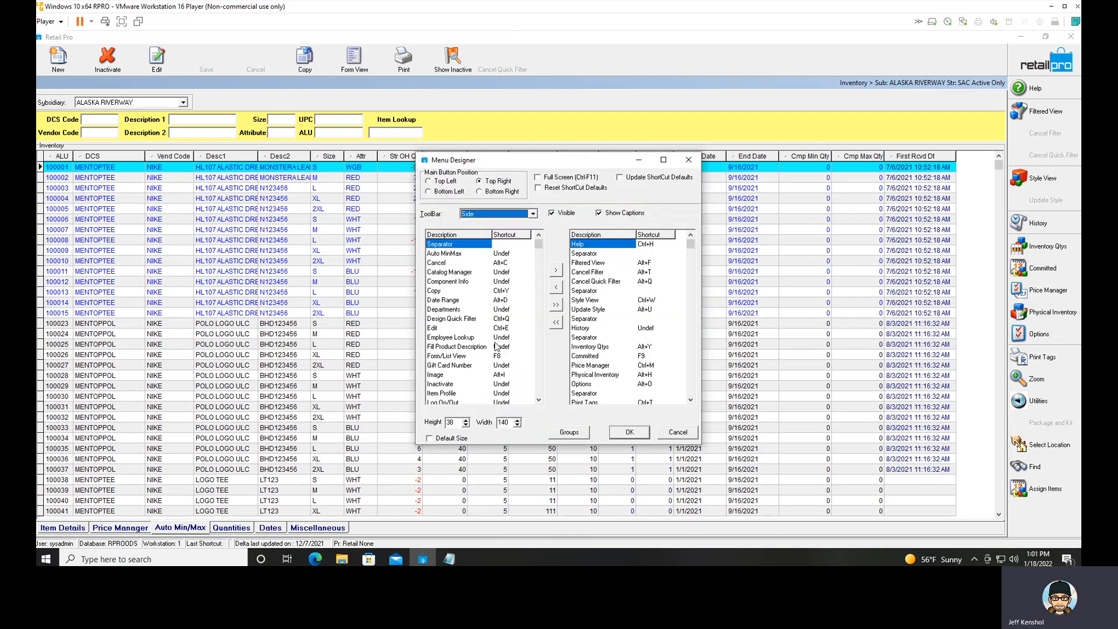
{"action": "left_click", "coordinate": [461, 356]}
{"action": "left_click", "coordinate": [473, 375]}
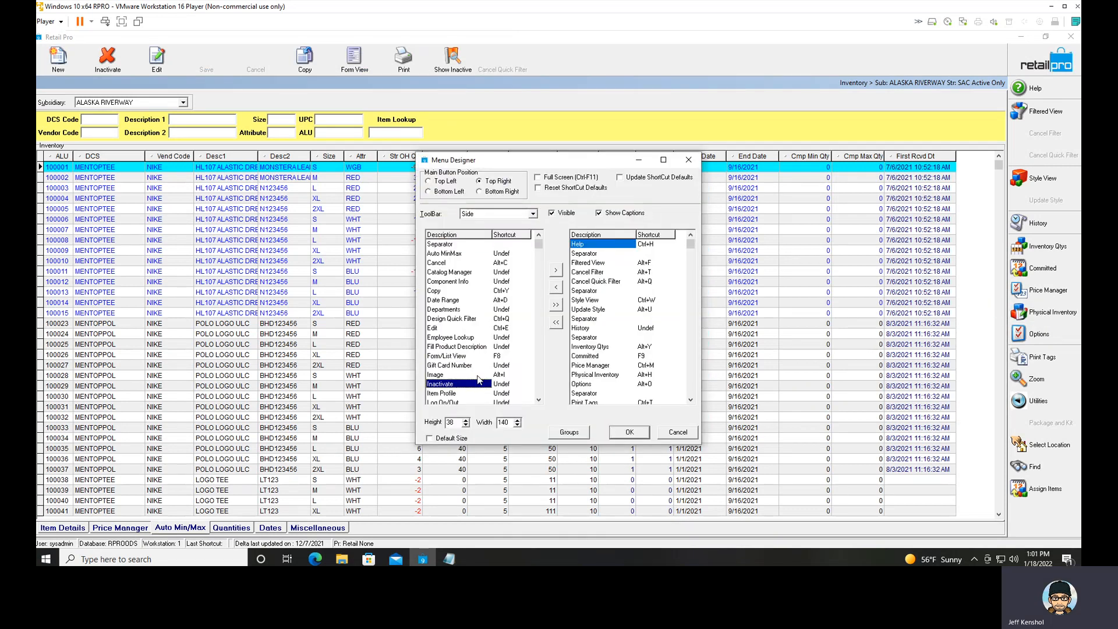
{"action": "left_click", "coordinate": [590, 374]}
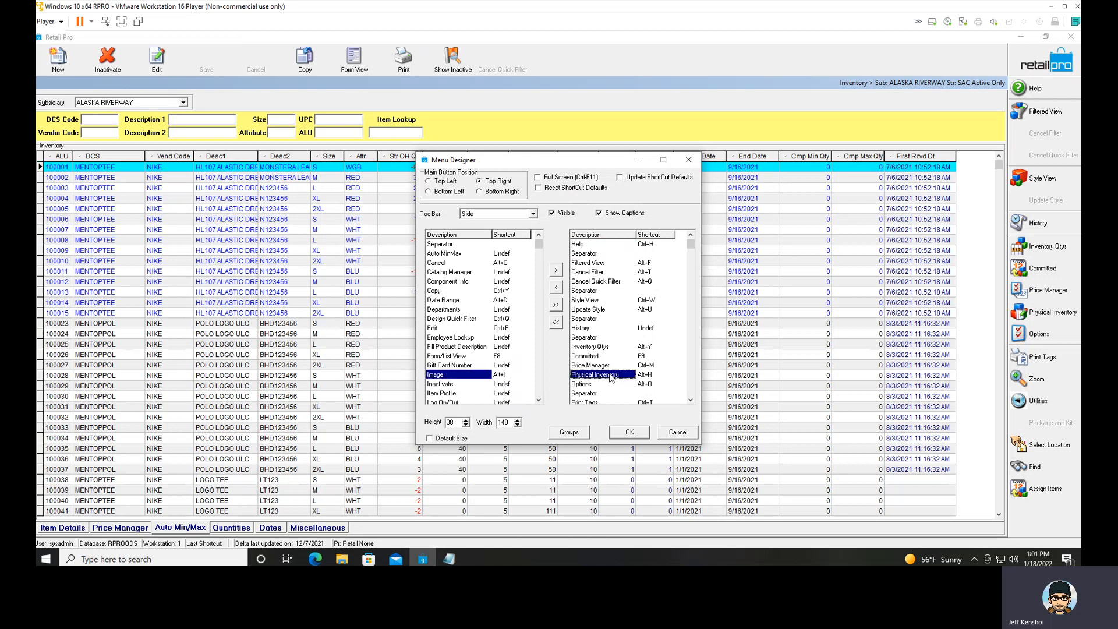
{"action": "left_click", "coordinate": [556, 271]}
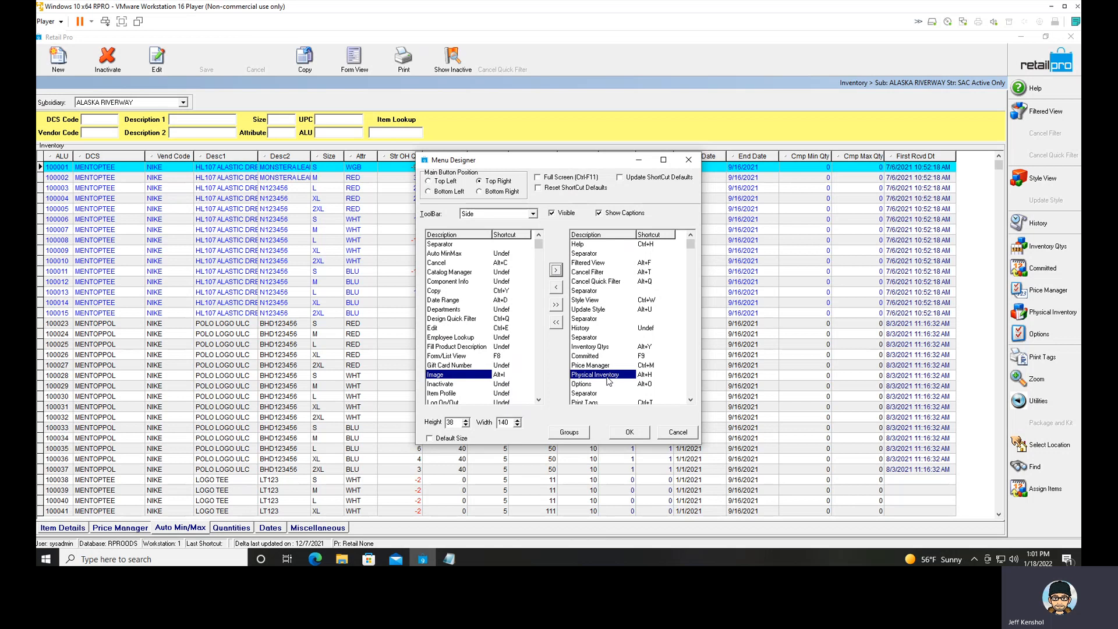
{"action": "left_click", "coordinate": [630, 432]}
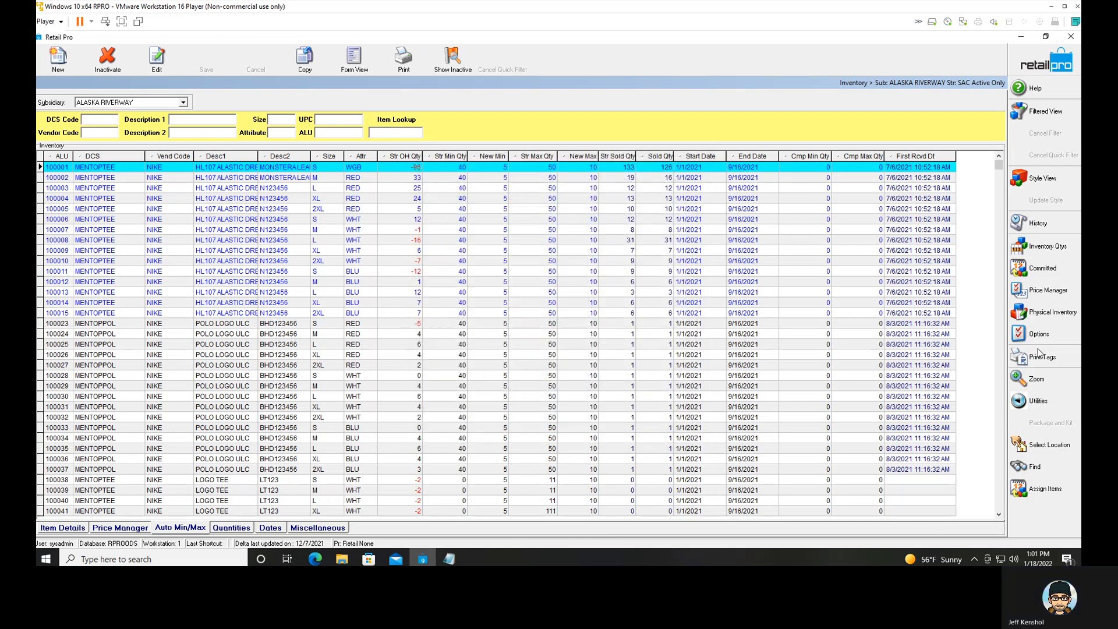
Open the Physical Inventory sheets for stores and inactivate the existing Training sheet for SAC.
{"action": "left_click", "coordinate": [1049, 320]}
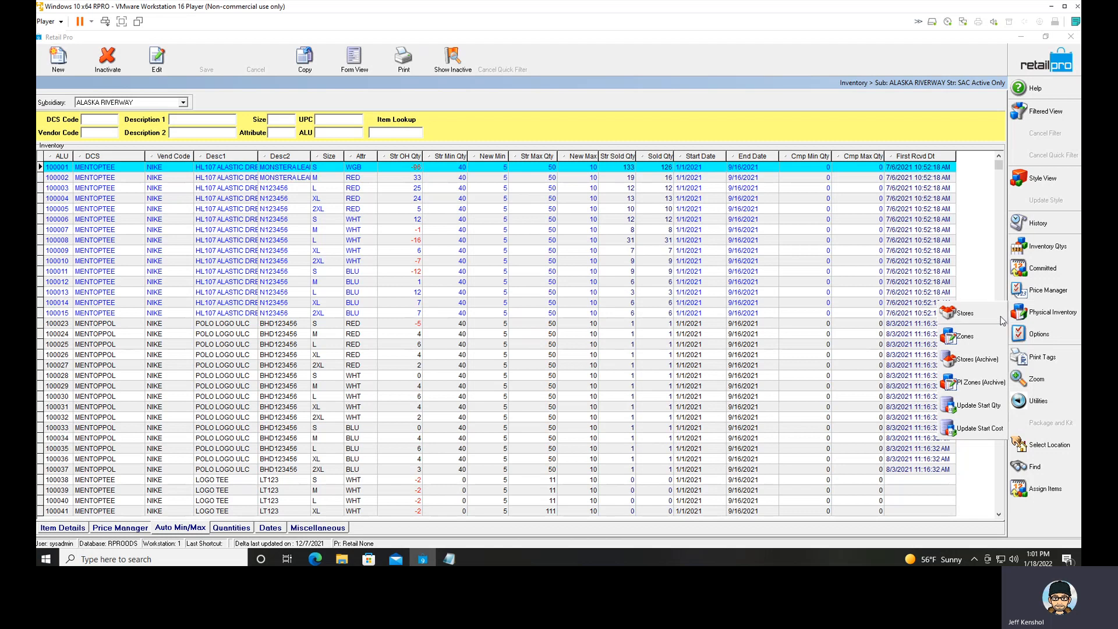
{"action": "left_click", "coordinate": [968, 315]}
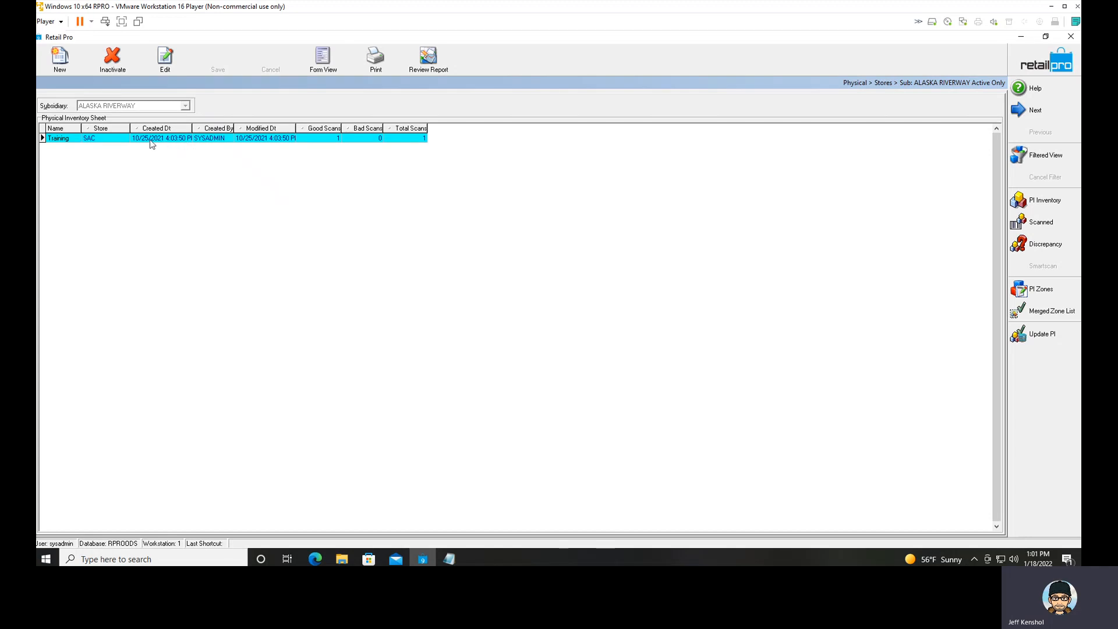
{"action": "left_click", "coordinate": [112, 58]}
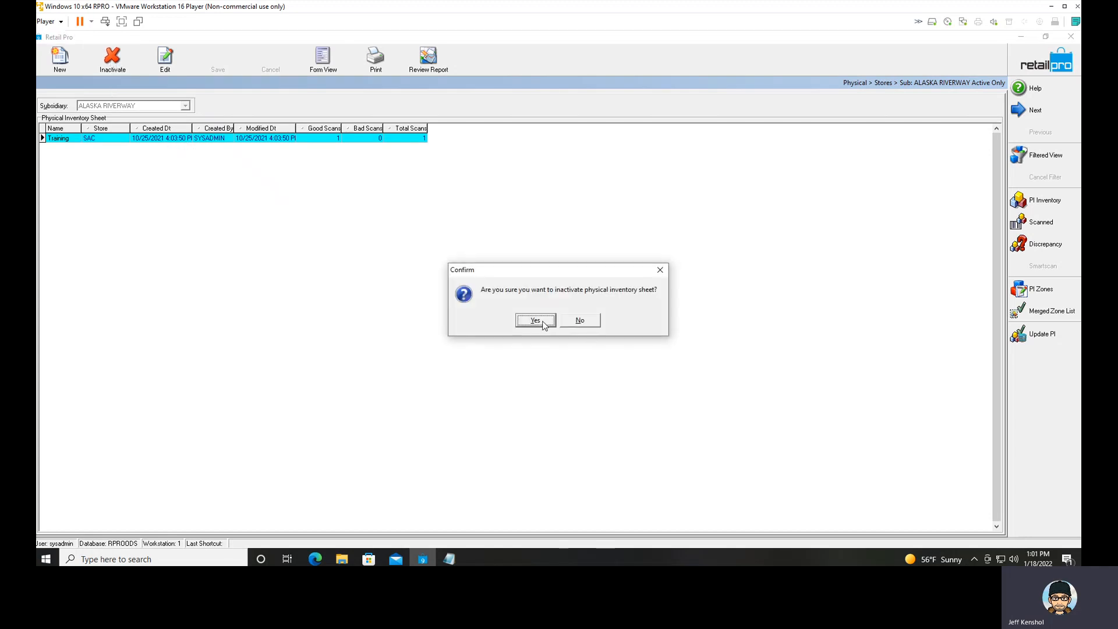
{"action": "left_click", "coordinate": [544, 324]}
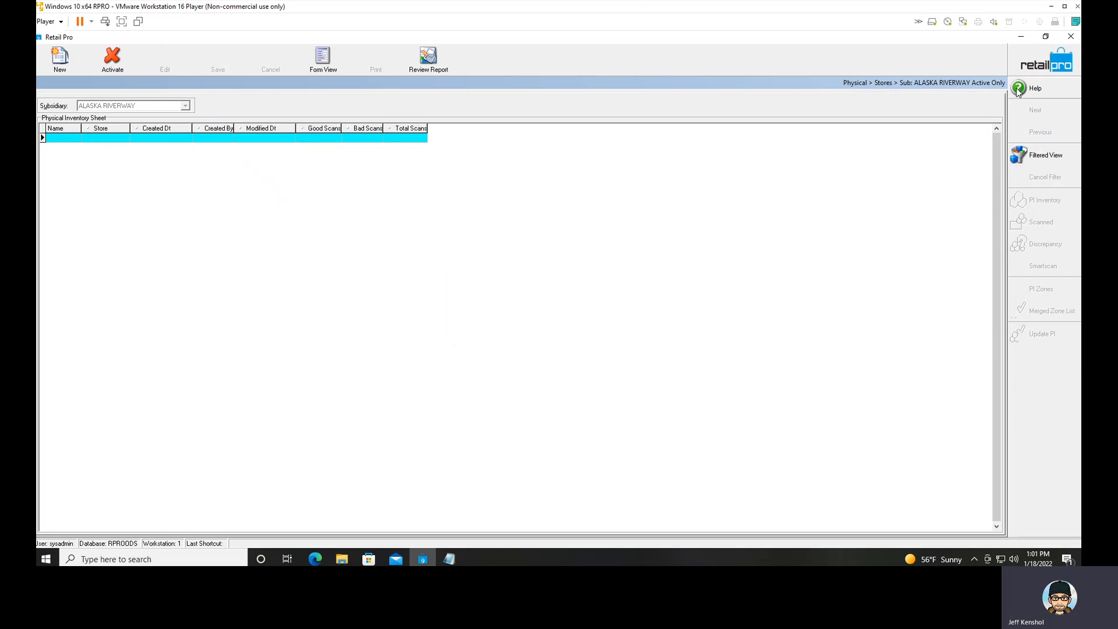
Return to Inventory and reopen the Physical Inventory store sheets, cancelling the new-sheet dialog.
{"action": "left_click", "coordinate": [1023, 67]}
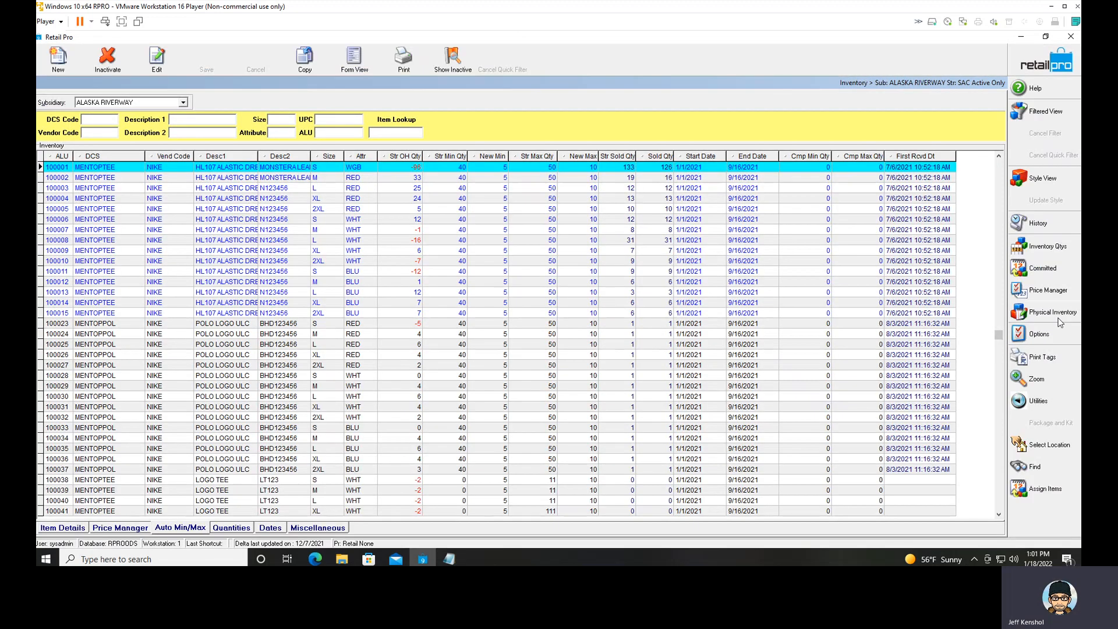
{"action": "left_click", "coordinate": [1051, 315]}
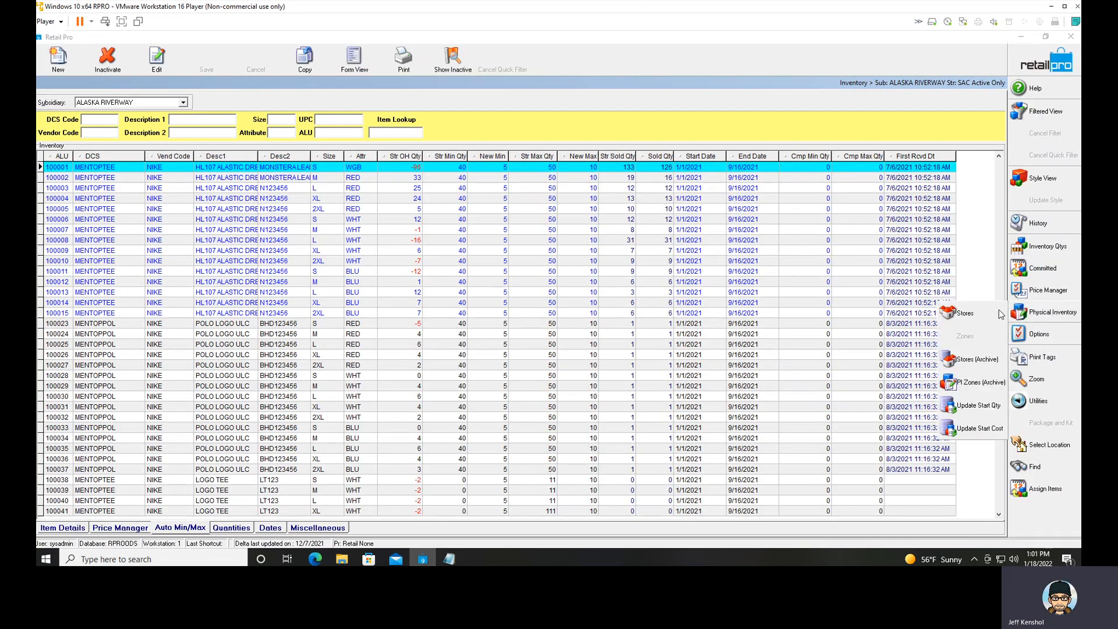
{"action": "left_click", "coordinate": [963, 314]}
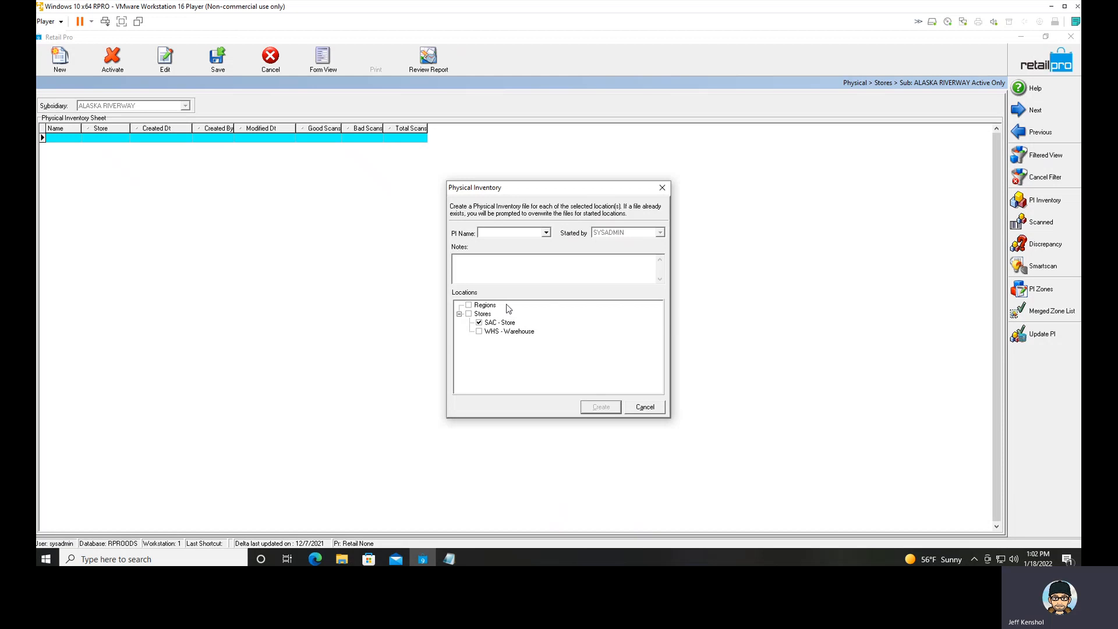
{"action": "left_click", "coordinate": [643, 404]}
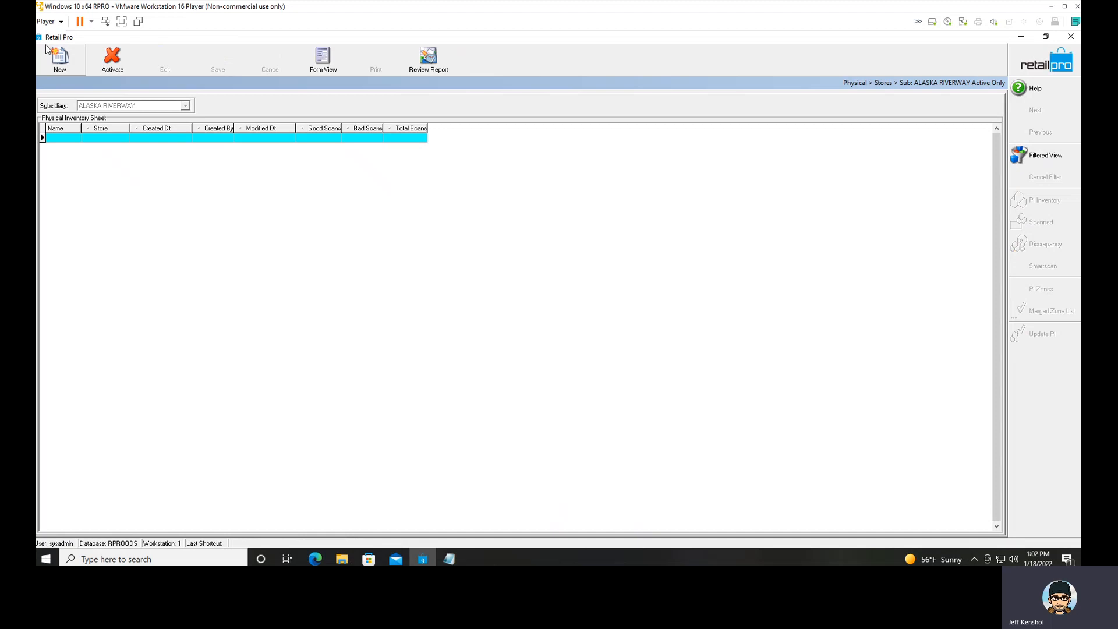
Create a physical inventory sheet named Training for the SAC store without any filter criteria.
{"action": "left_click", "coordinate": [60, 57]}
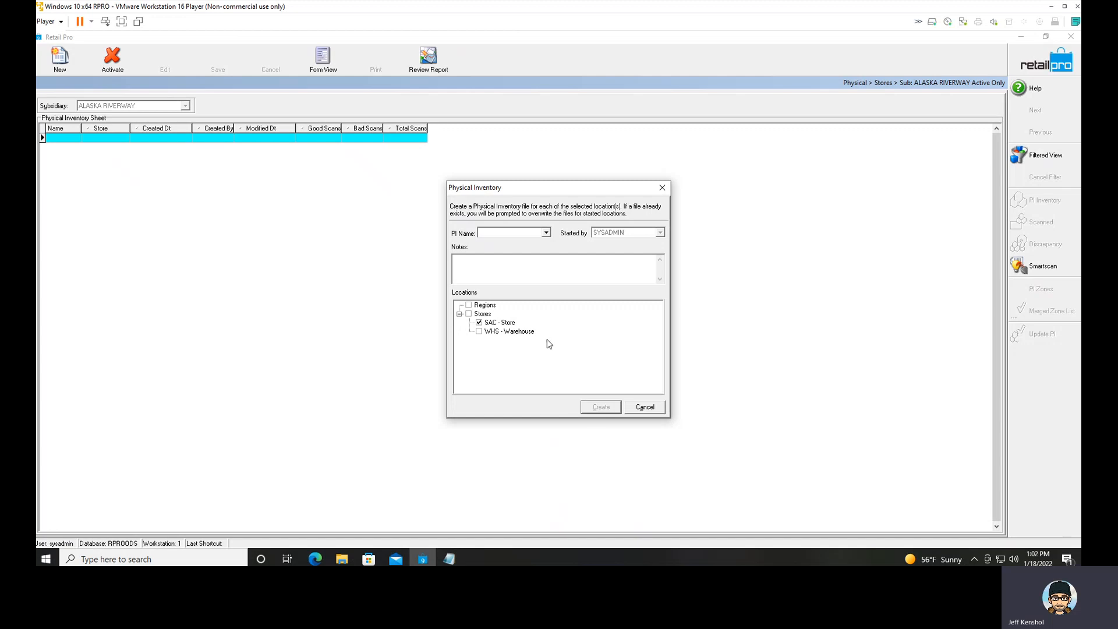
{"action": "left_click", "coordinate": [515, 234]}
{"action": "type", "text": "Training"}
{"action": "key", "text": "BackSpace"}
{"action": "key", "text": "BackSpace"}
{"action": "key", "text": "BackSpace"}
{"action": "key", "text": "BackSpace"}
{"action": "key", "text": "BackSpace"}
{"action": "key", "text": "BackSpace"}
{"action": "key", "text": "BackSpace"}
{"action": "type", "text": "PI2022"}
{"action": "key", "text": "BackSpace"}
{"action": "key", "text": "BackSpace"}
{"action": "key", "text": "BackSpace"}
{"action": "key", "text": "BackSpace"}
{"action": "key", "text": "BackSpace"}
{"action": "type", "text": "Training"}
{"action": "left_click", "coordinate": [601, 408]}
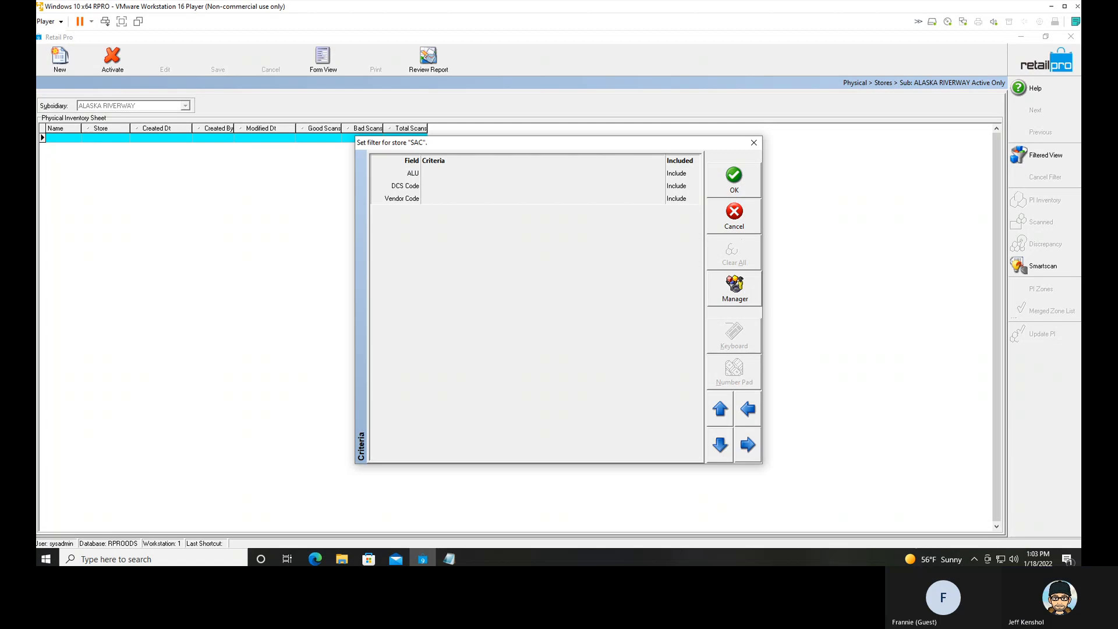
{"action": "left_click", "coordinate": [754, 143]}
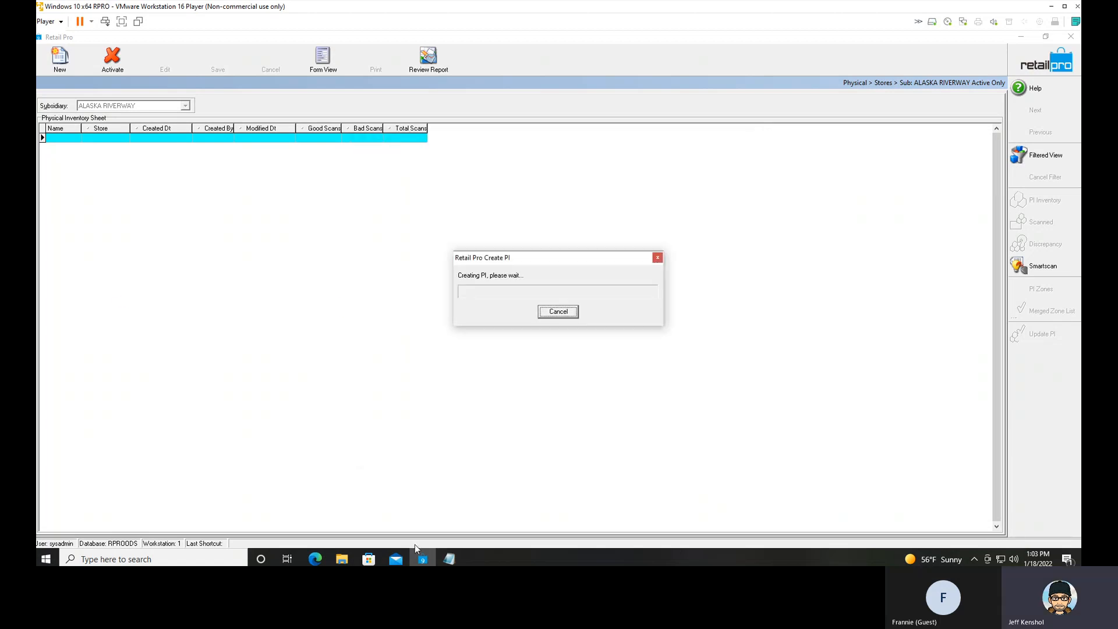
Review the four-stage procedure from Start to Update in the Notepad notes, and return to the physical inventory sheets.
{"action": "left_click", "coordinate": [451, 559]}
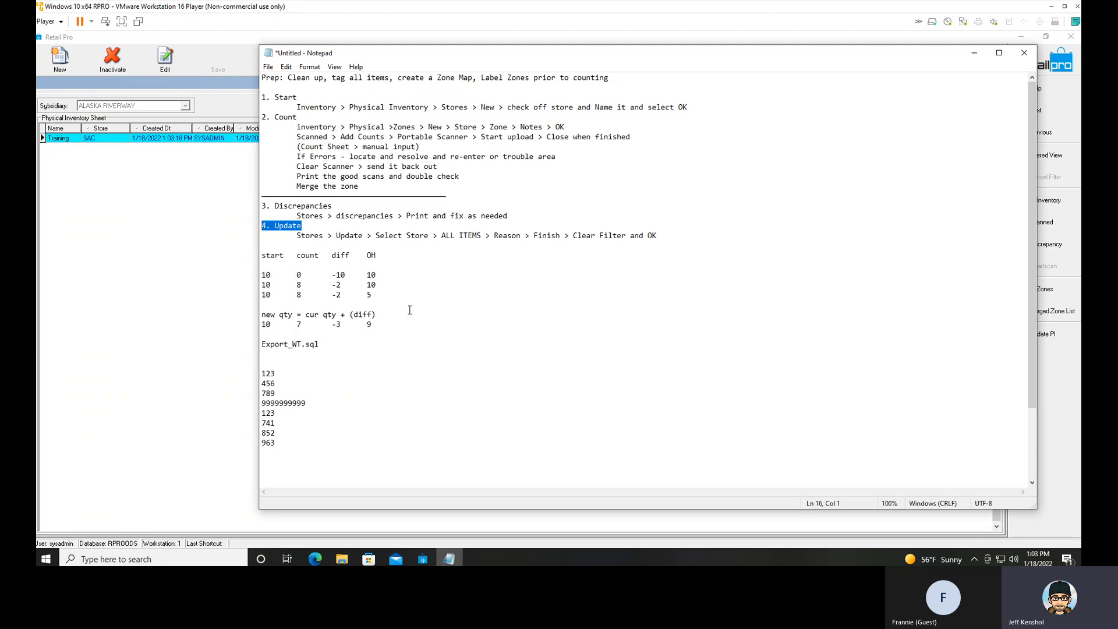
{"action": "left_click_drag", "start_coordinate": [263, 96], "coordinate": [601, 249]}
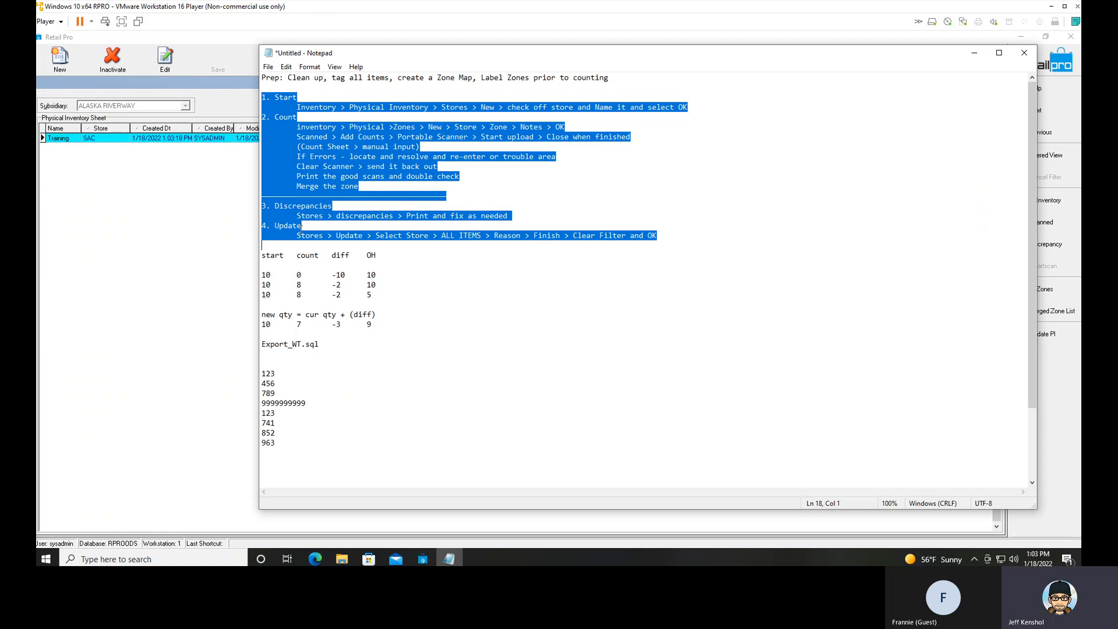
{"action": "left_click", "coordinate": [974, 53]}
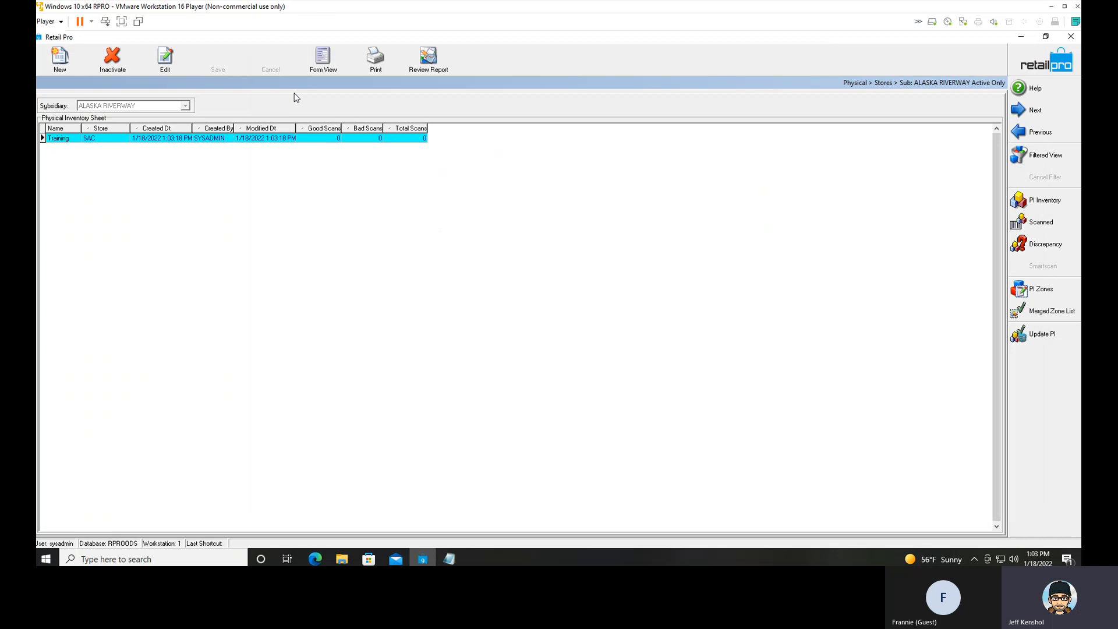
Inactivate the newly created Training sheet and go back to the inventory list.
{"action": "left_click", "coordinate": [110, 57]}
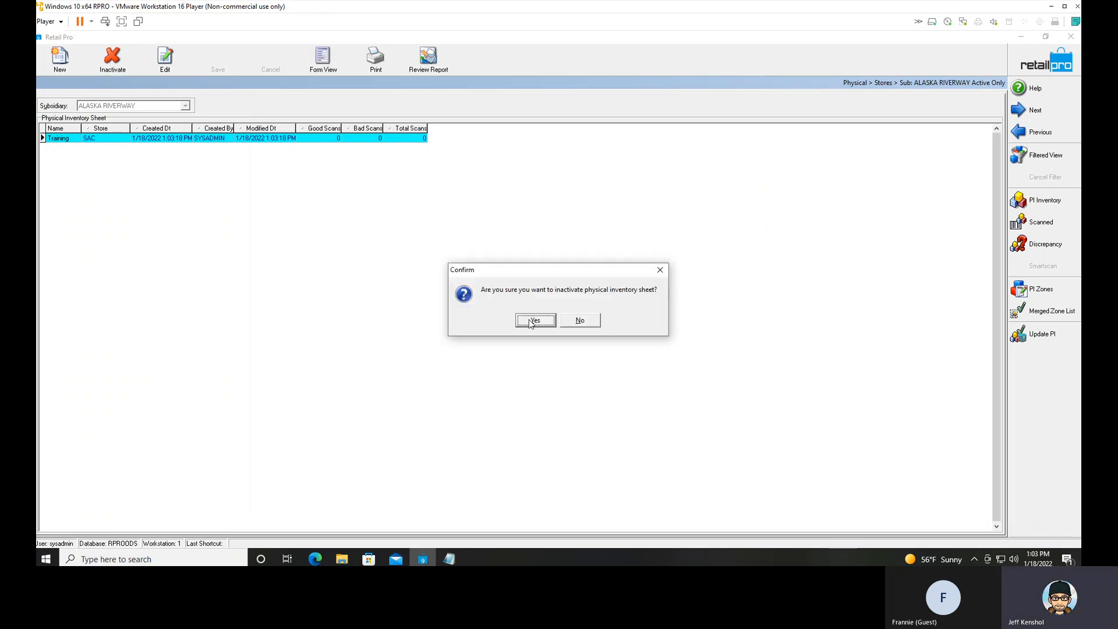
{"action": "left_click", "coordinate": [552, 319]}
{"action": "left_click", "coordinate": [1024, 64]}
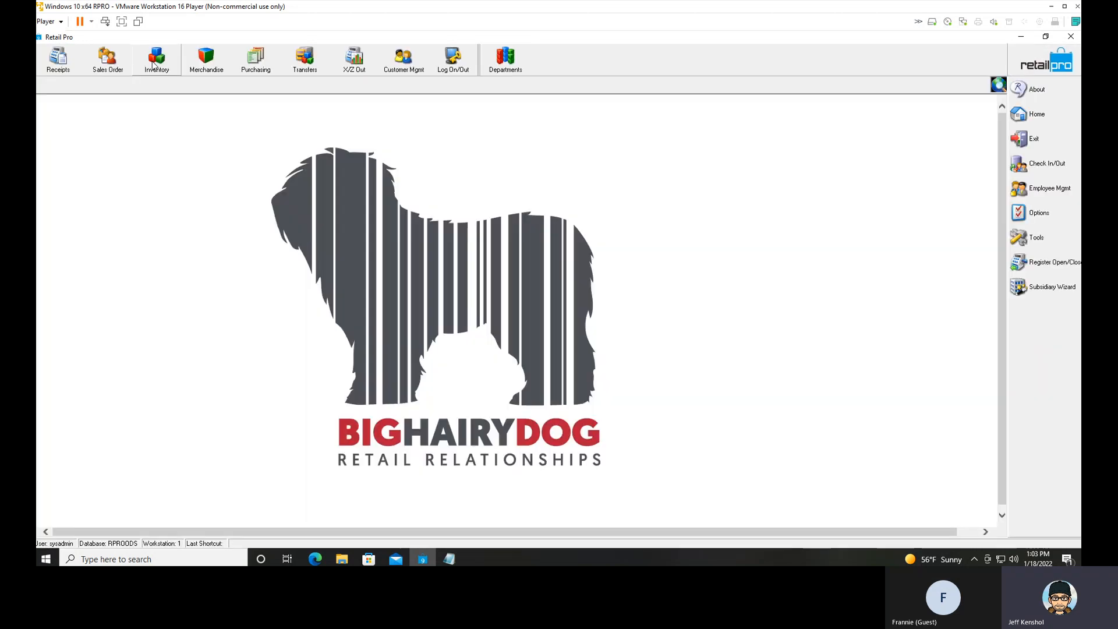
Show the route from Inventory to the Physical Inventory store sheets again and dismiss the new-sheet dialog.
{"action": "left_click", "coordinate": [157, 60]}
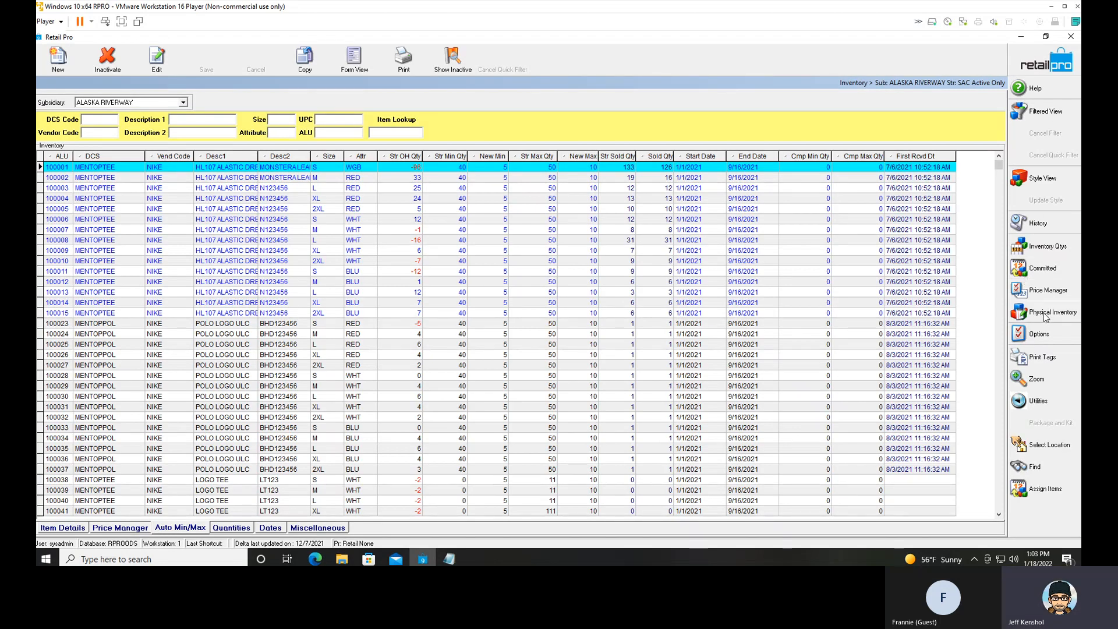
{"action": "right_click", "coordinate": [1045, 316]}
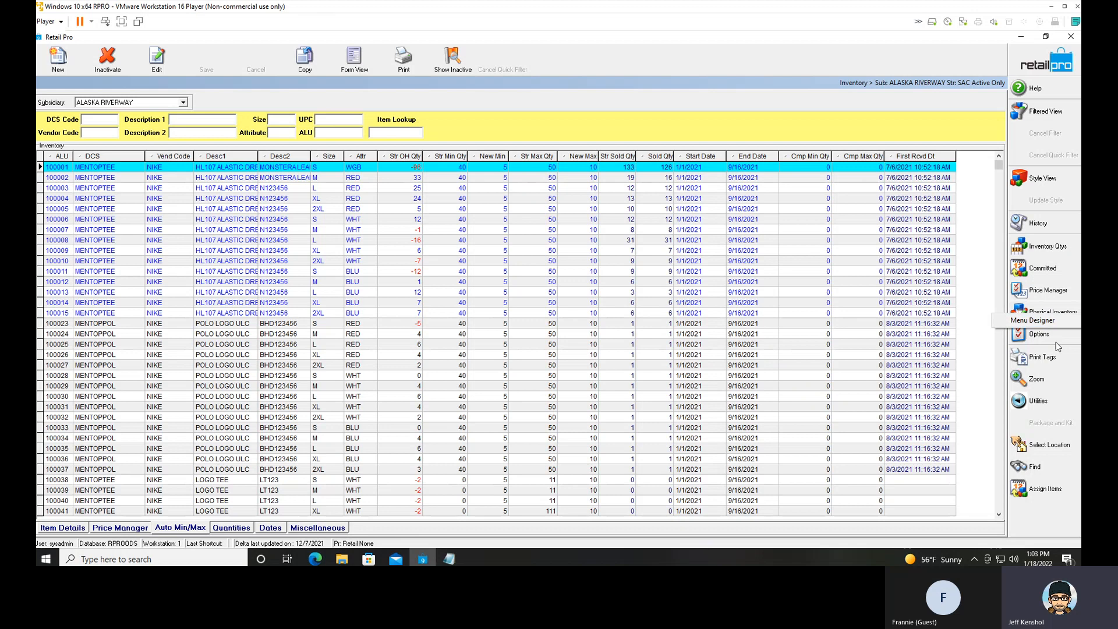
{"action": "left_click", "coordinate": [1049, 313]}
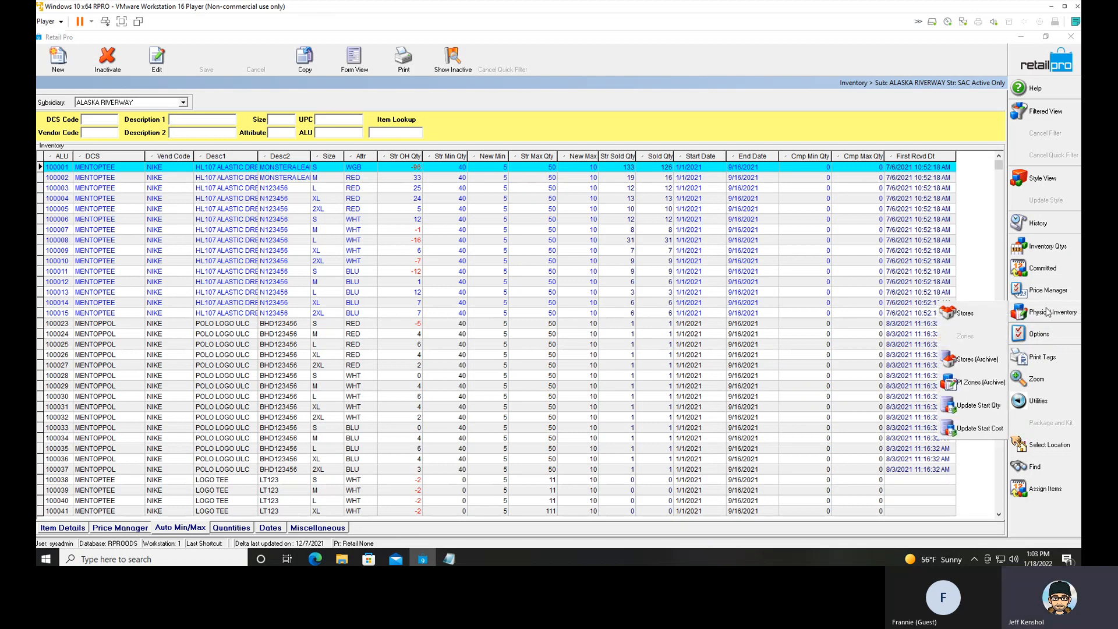
{"action": "left_click", "coordinate": [965, 315]}
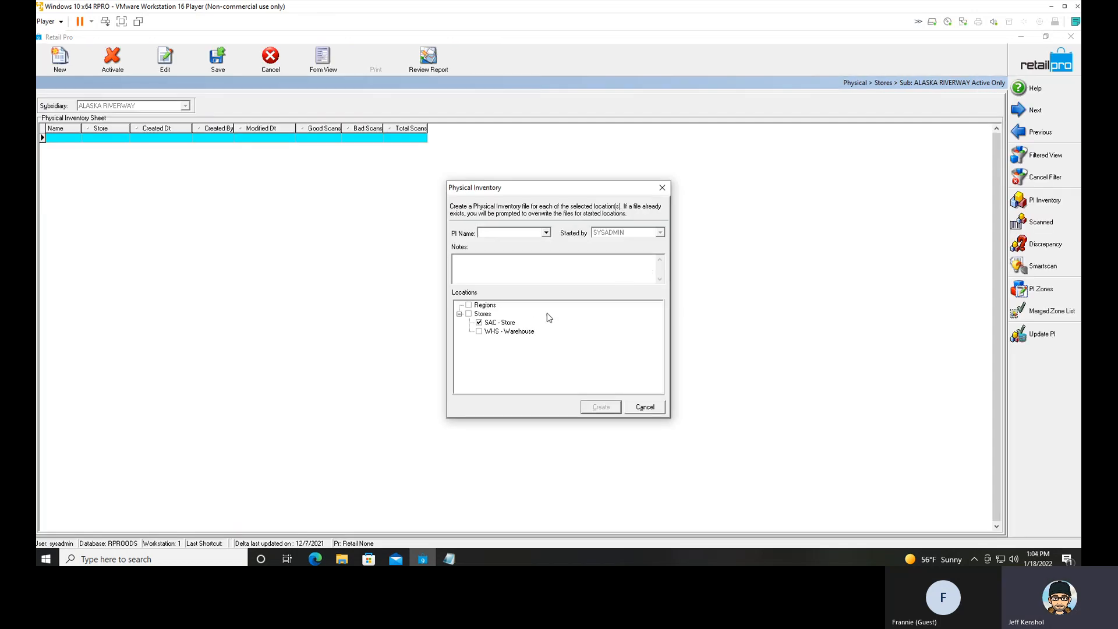
{"action": "left_click", "coordinate": [646, 407]}
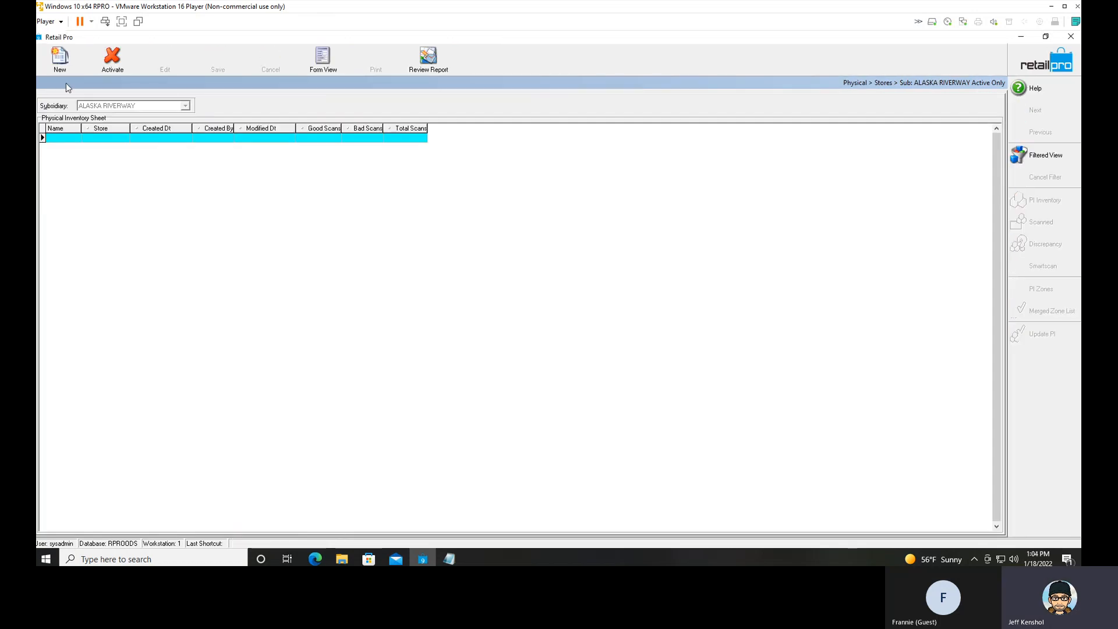
Start a new physical inventory named Training for the SAC store.
{"action": "left_click", "coordinate": [58, 61]}
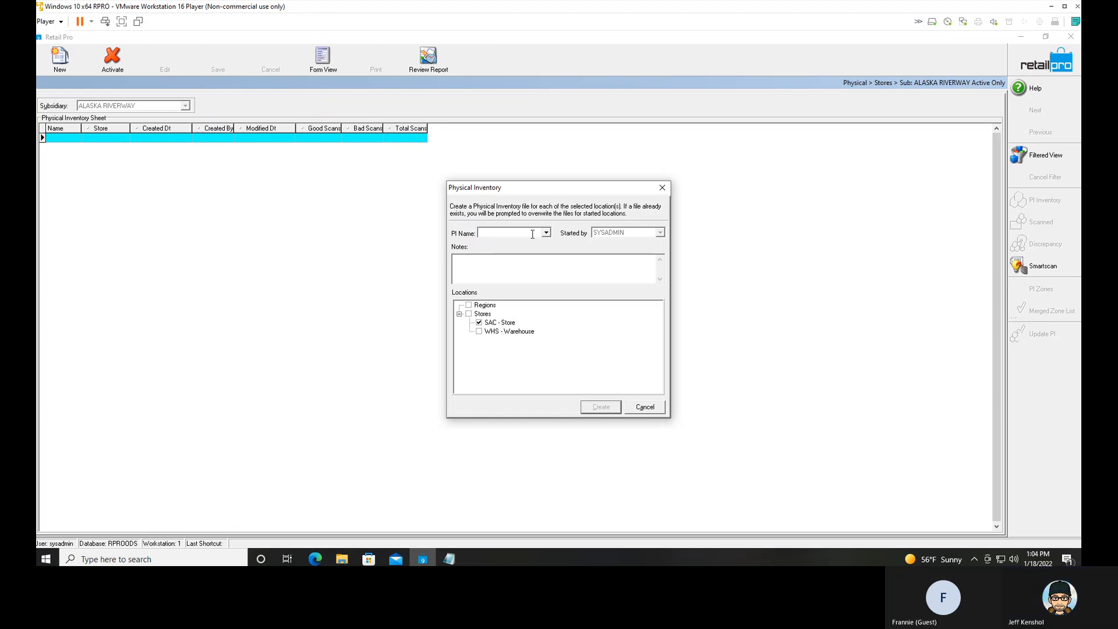
{"action": "type", "text": "training"}
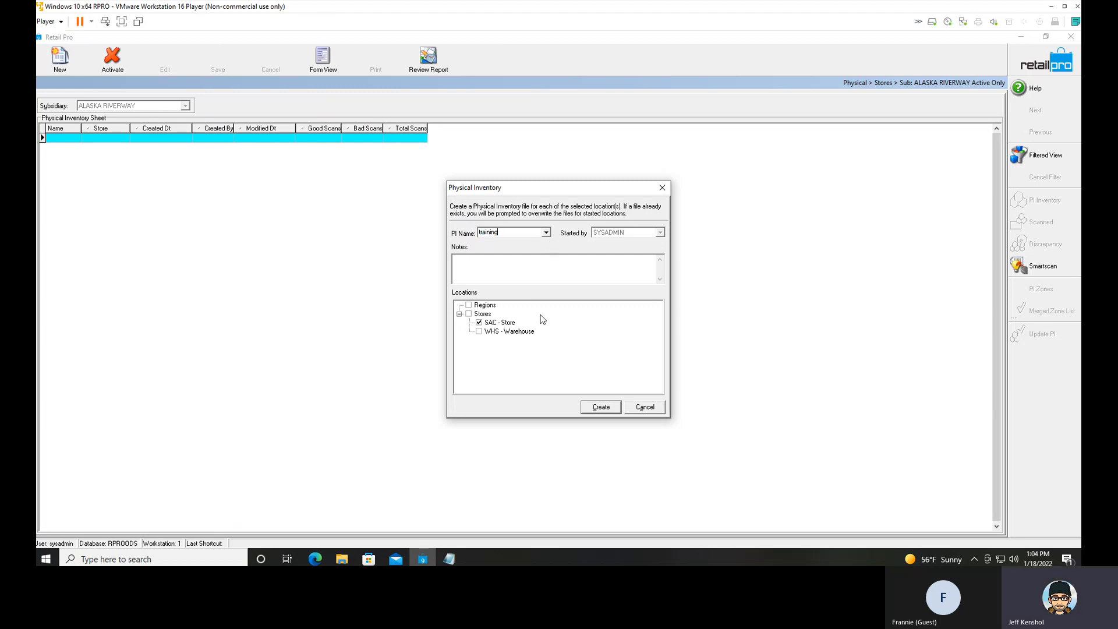
{"action": "left_click", "coordinate": [601, 407]}
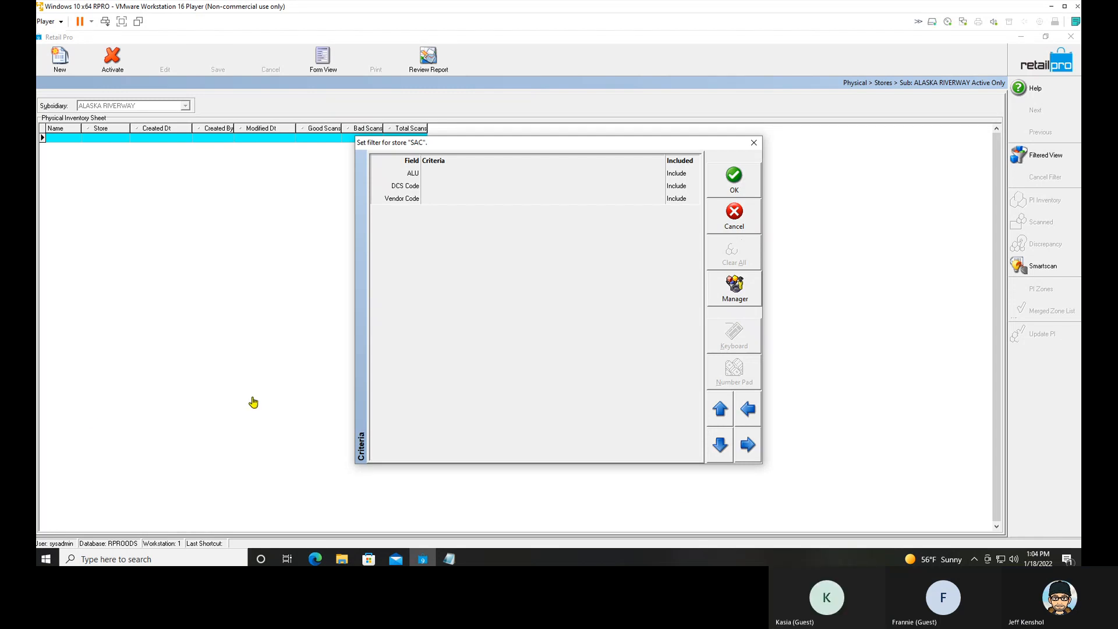
Try asdf as the DCS Code filter criterion for store SAC and clear all criteria.
{"action": "left_click", "coordinate": [457, 176]}
{"action": "left_click", "coordinate": [455, 189]}
{"action": "type", "text": "asdf"}
{"action": "left_click", "coordinate": [740, 264]}
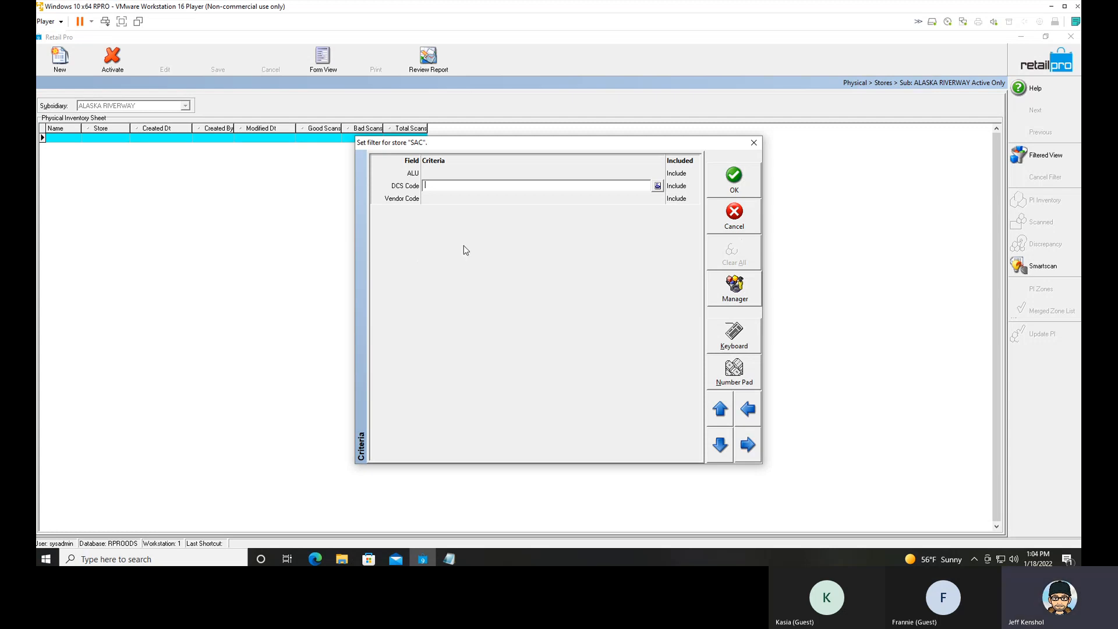
Leave the DCS Code and Vendor Code criteria blank and accept the filter to create the Training sheet.
{"action": "left_click", "coordinate": [459, 196]}
{"action": "left_click", "coordinate": [464, 183]}
{"action": "left_click", "coordinate": [515, 198]}
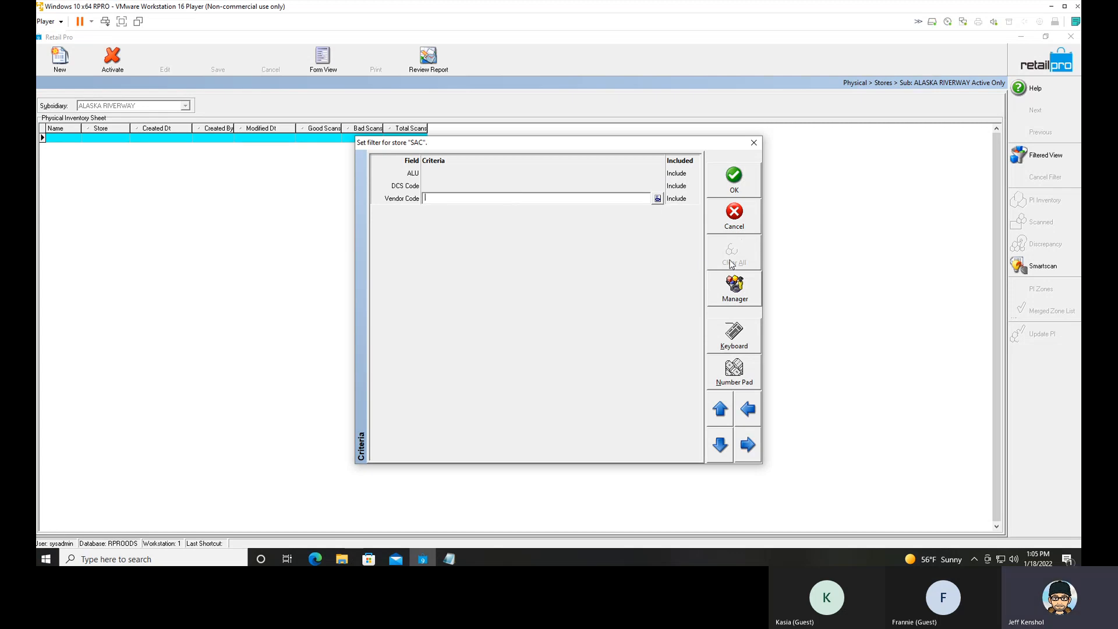
{"action": "left_click", "coordinate": [734, 179]}
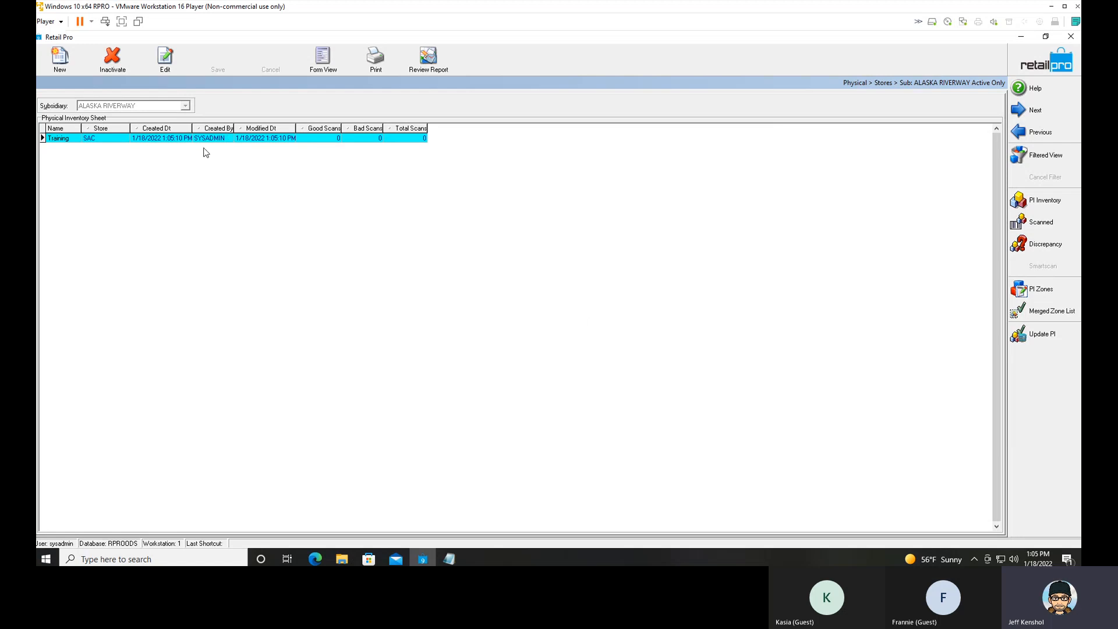
Open the Training sheet's PI inventory and add the On Hand Qty column to its grid layout.
{"action": "left_click", "coordinate": [1030, 201]}
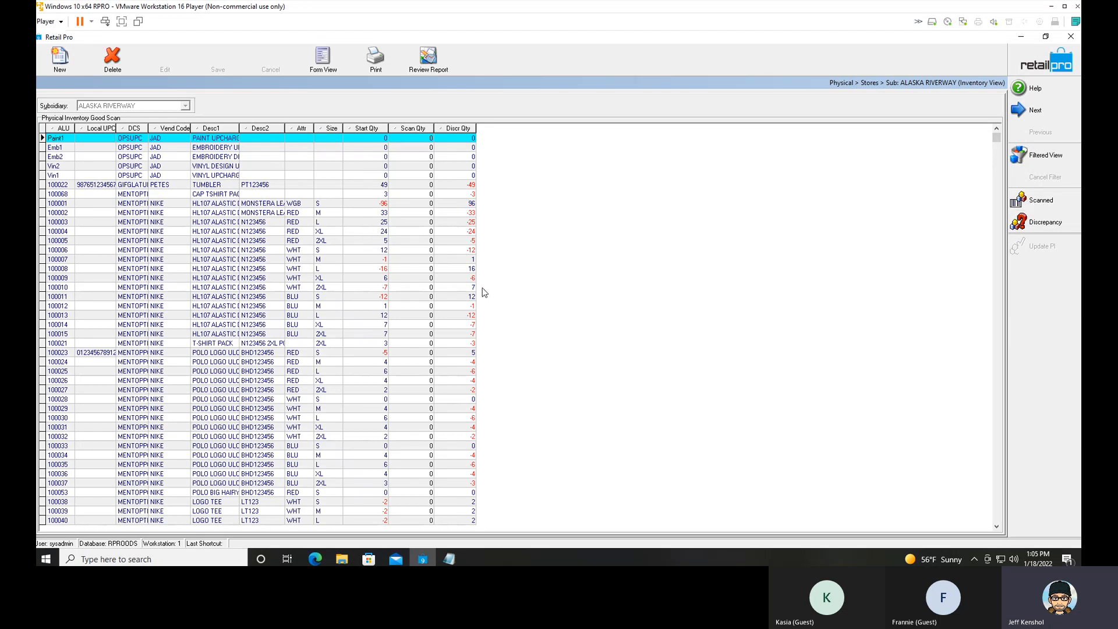
{"action": "left_click", "coordinate": [470, 269]}
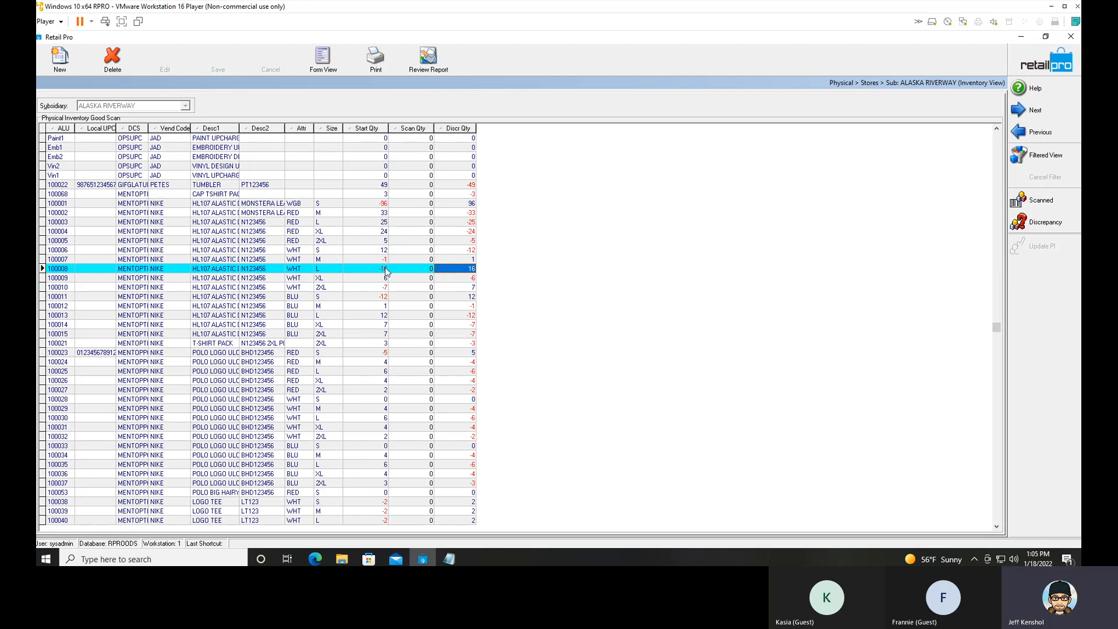
{"action": "right_click", "coordinate": [450, 129]}
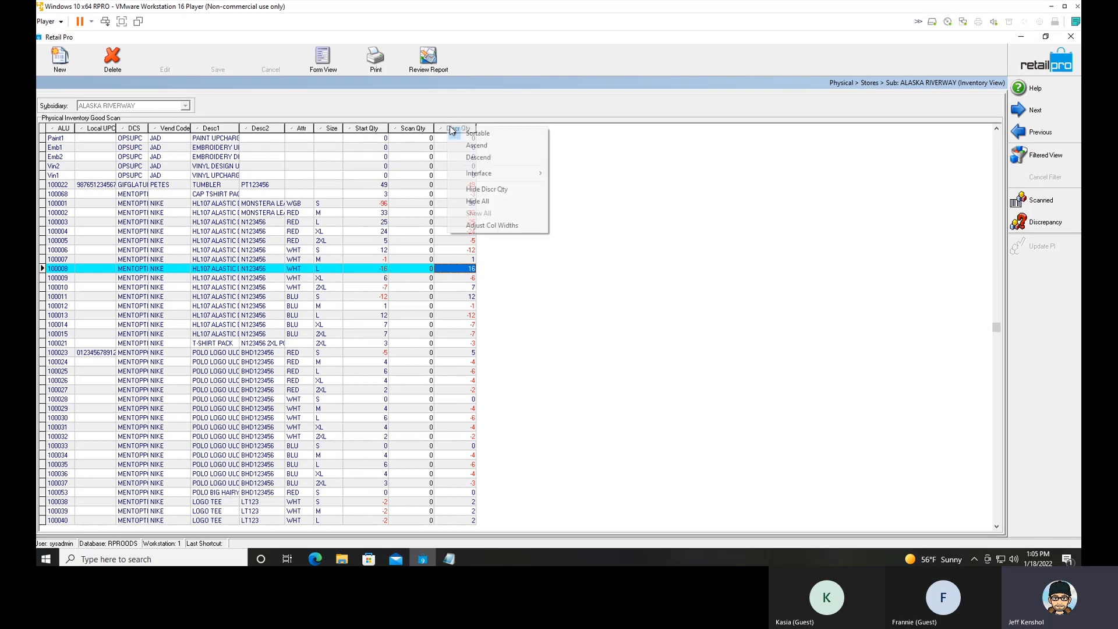
{"action": "mouse_move", "coordinate": [486, 175]}
{"action": "left_click", "coordinate": [585, 188]}
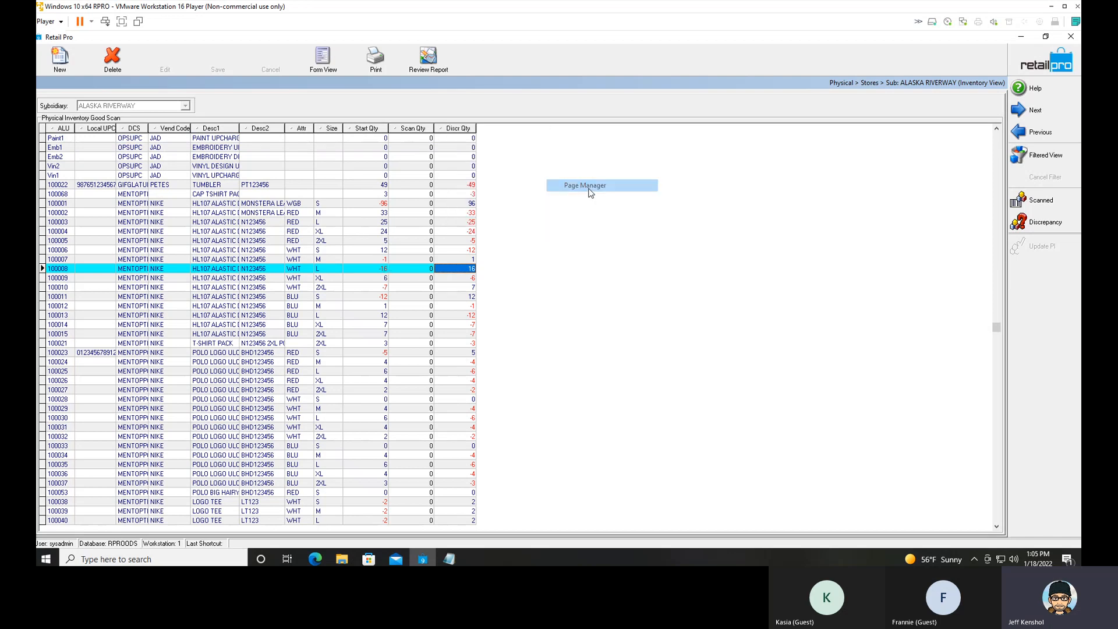
{"action": "scroll", "coordinate": [400, 277], "scroll_direction": "down", "scroll_amount": 6}
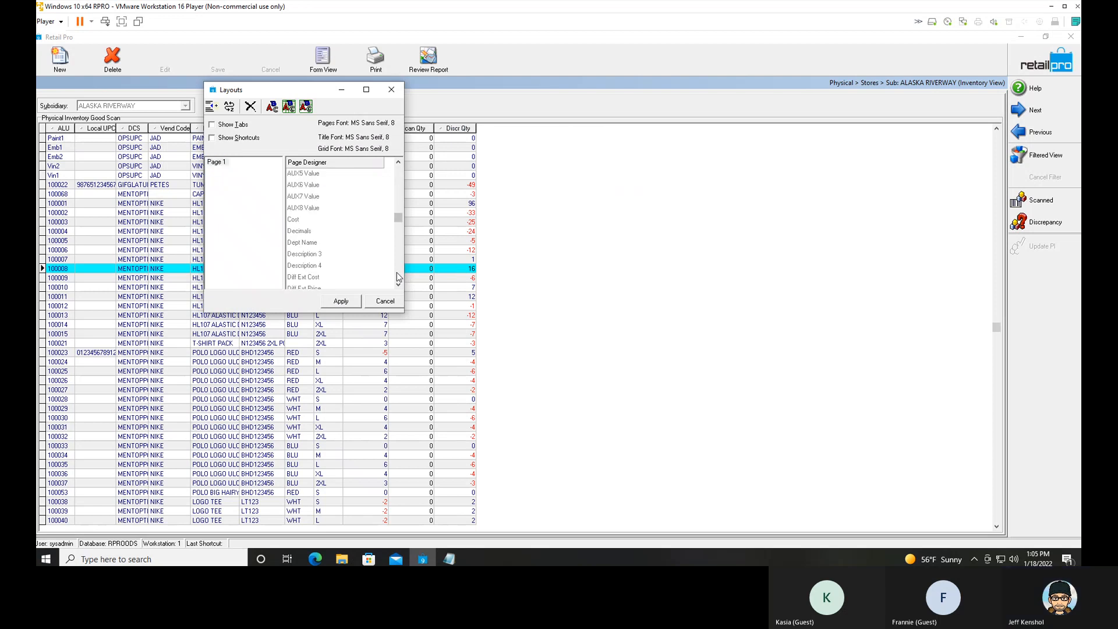
{"action": "scroll", "coordinate": [396, 272], "scroll_direction": "down", "scroll_amount": 3}
{"action": "double_click", "coordinate": [312, 243]}
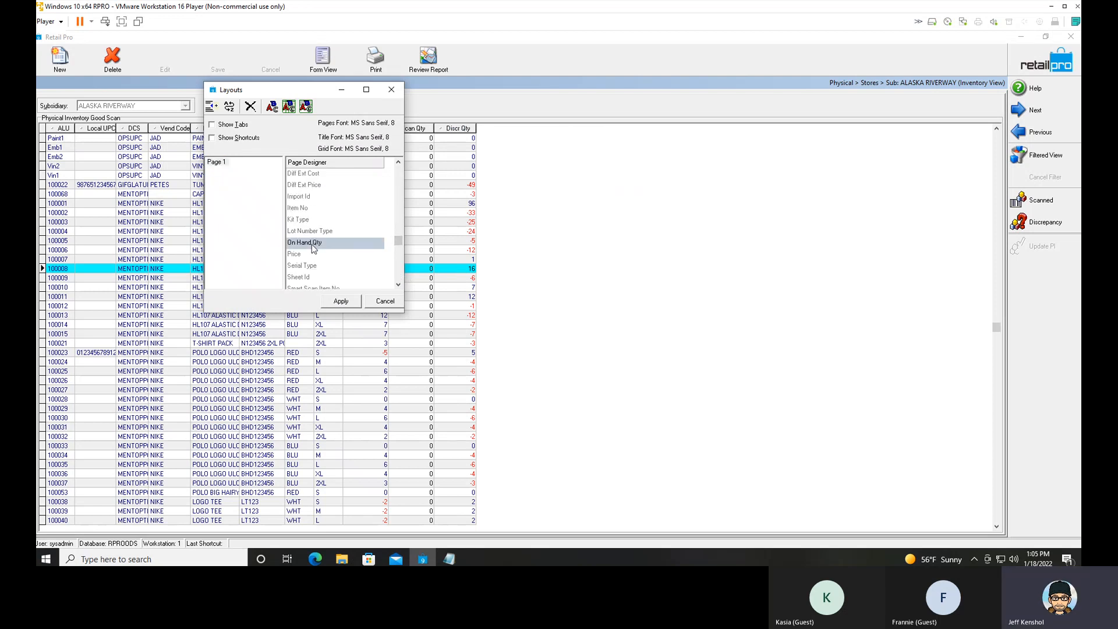
{"action": "left_click", "coordinate": [341, 302]}
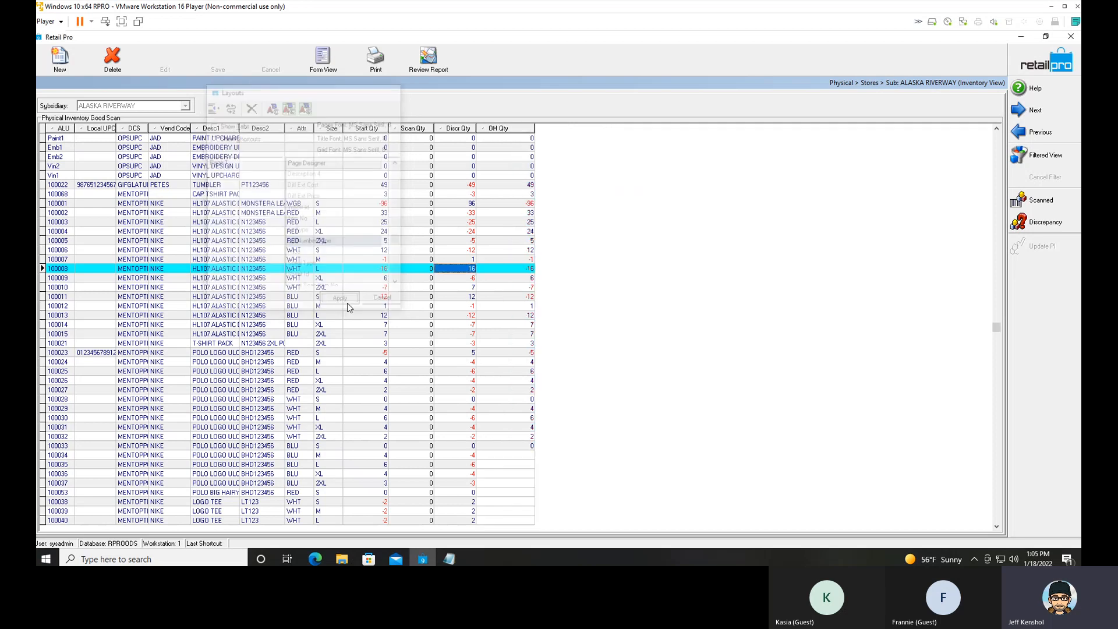
Compare the start, scanned, discrepancy and on-hand quantities of items 100022 and 100001, including the start quantities of the items between and below.
{"action": "left_click", "coordinate": [526, 187]}
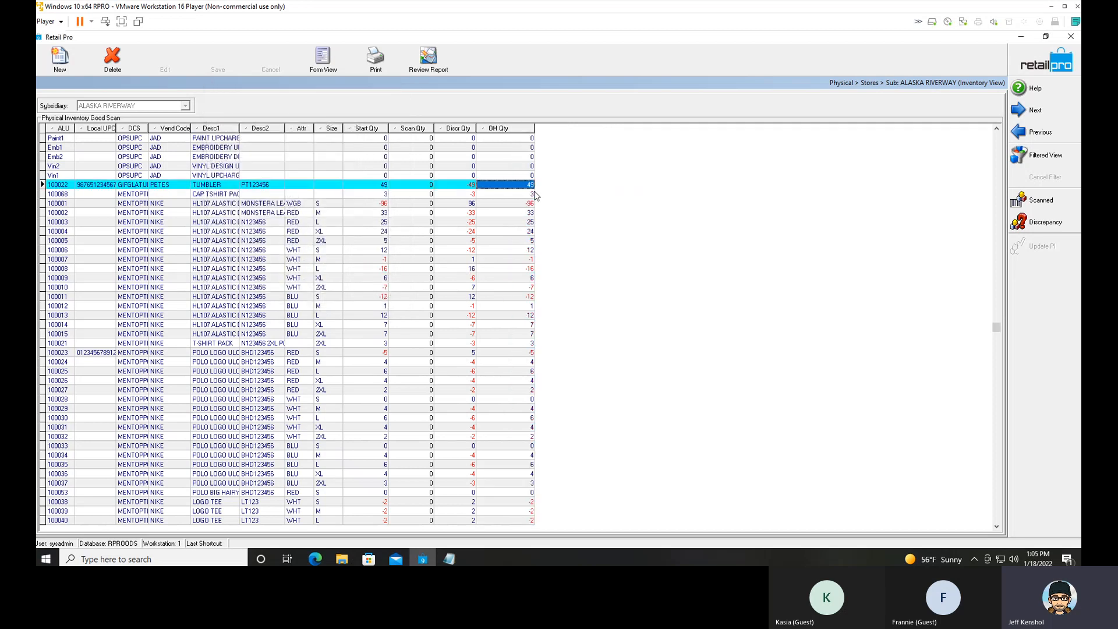
{"action": "left_click", "coordinate": [383, 186]}
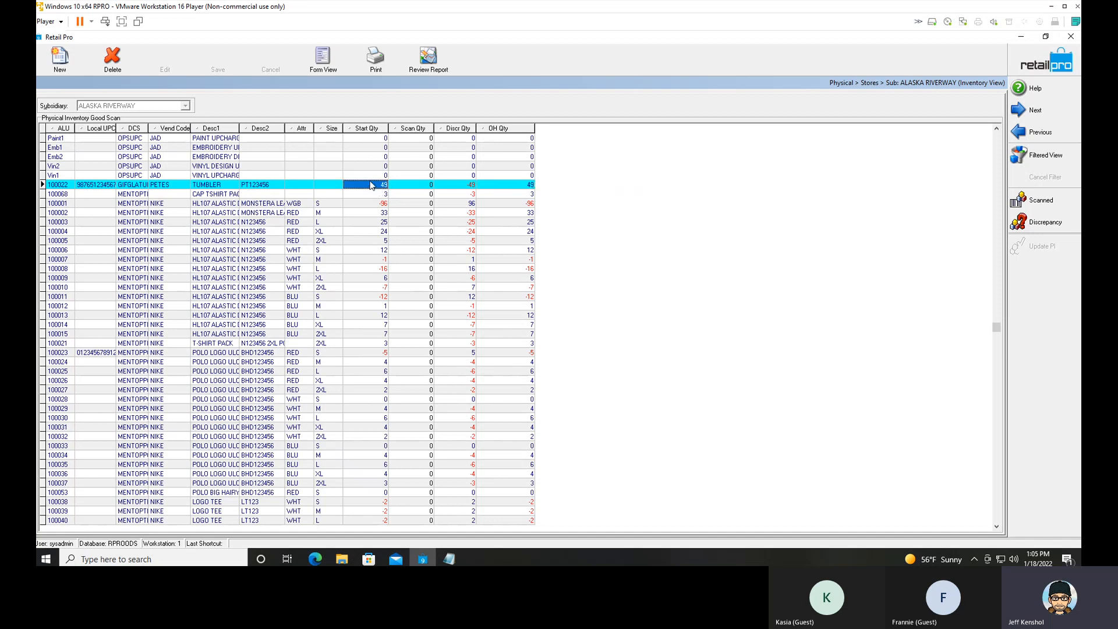
{"action": "key", "text": "shift+Down"}
{"action": "key", "text": "shift+Down"}
{"action": "key", "text": "shift+Down"}
{"action": "key", "text": "shift+Down"}
{"action": "key", "text": "shift+Down"}
{"action": "key", "text": "shift+Down"}
{"action": "key", "text": "shift+Down"}
{"action": "key", "text": "shift+Down"}
{"action": "key", "text": "shift+Down"}
{"action": "key", "text": "shift+Down"}
{"action": "key", "text": "shift+Down"}
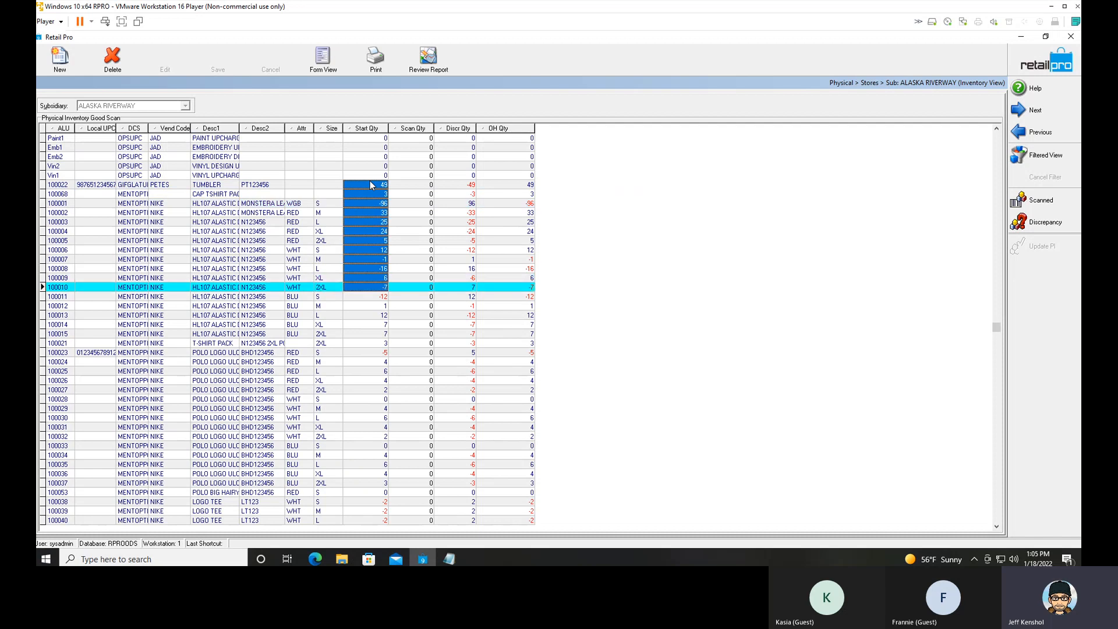
{"action": "left_click", "coordinate": [416, 187]}
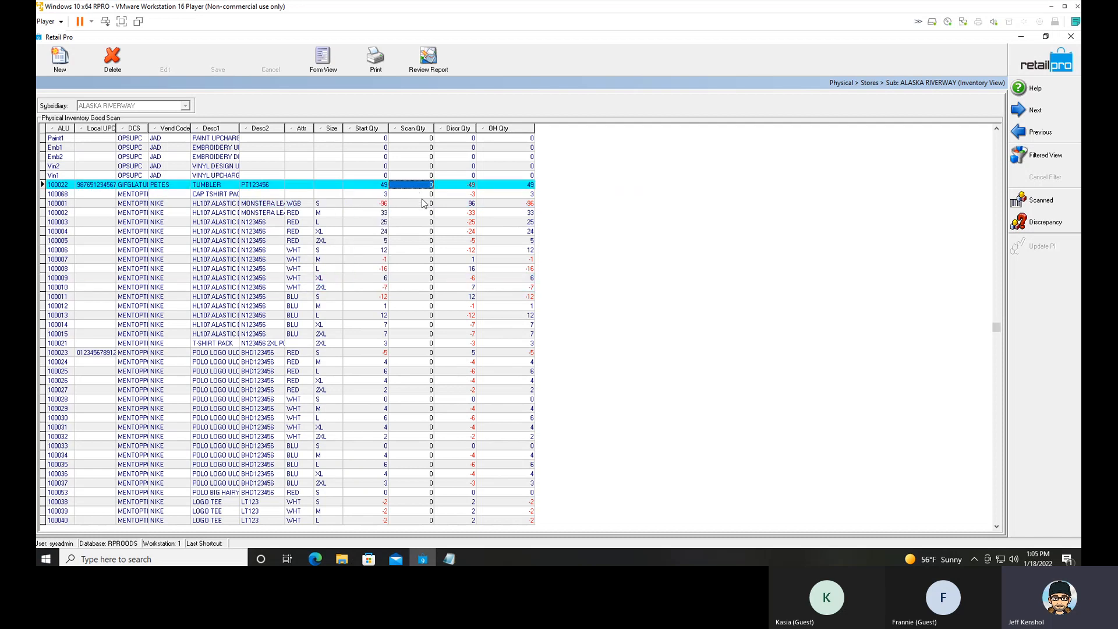
{"action": "left_click", "coordinate": [463, 185]}
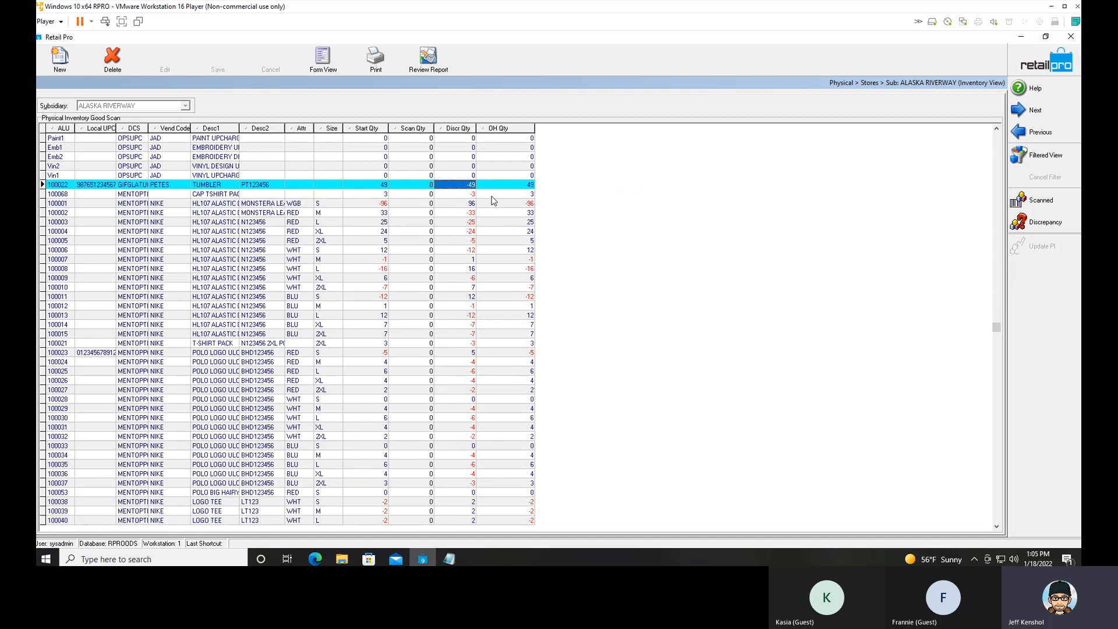
{"action": "left_click", "coordinate": [528, 205]}
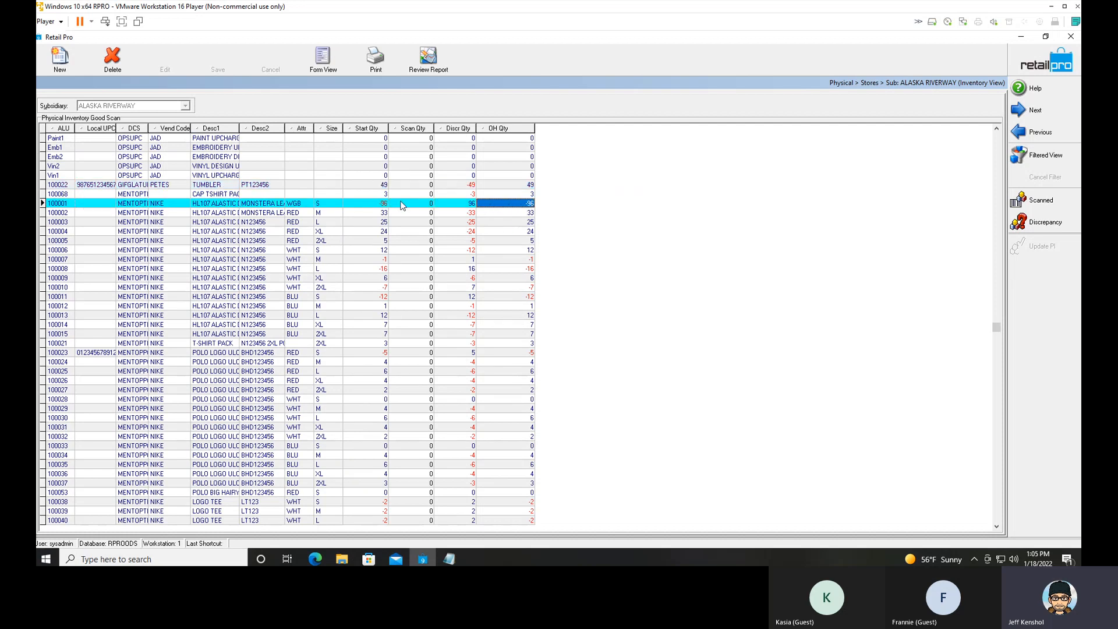
{"action": "left_click", "coordinate": [380, 206]}
{"action": "left_click", "coordinate": [464, 205]}
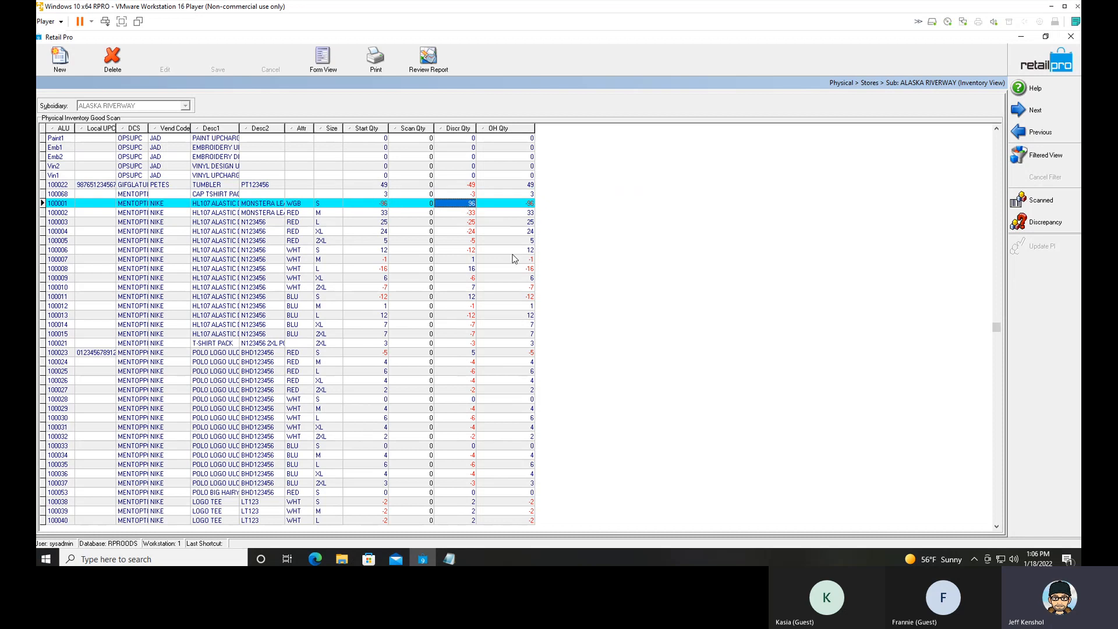
Examine the scan quantities of the items from 100022 through 100006.
{"action": "left_click", "coordinate": [420, 185]}
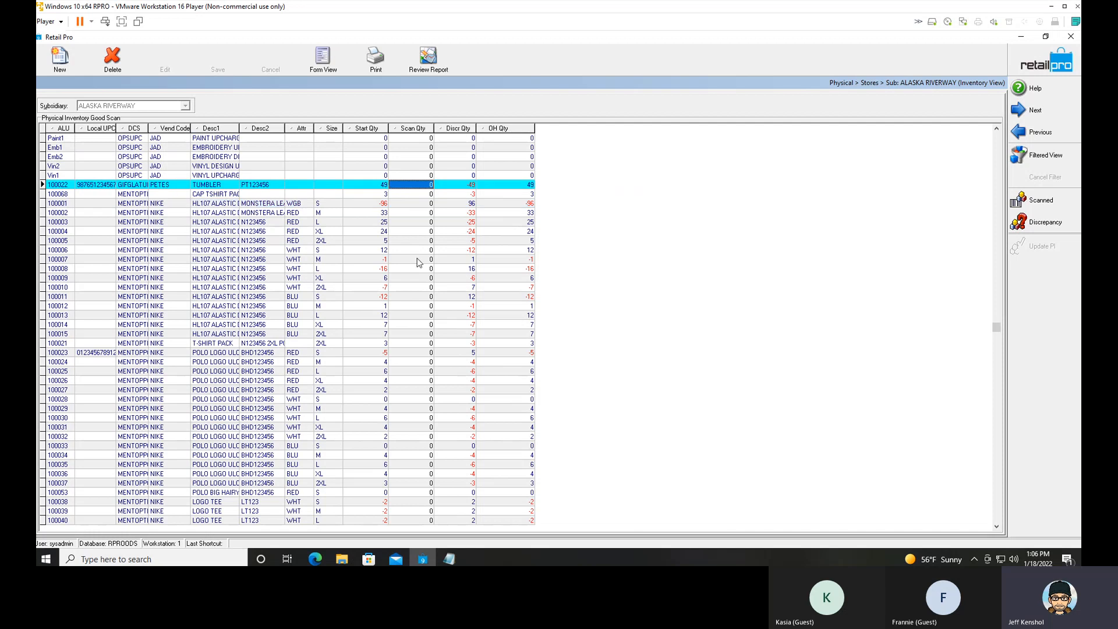
{"action": "key", "text": "shift+Down"}
{"action": "key", "text": "shift+Down"}
{"action": "key", "text": "shift+Down"}
{"action": "key", "text": "shift+Down"}
{"action": "key", "text": "shift+Down"}
{"action": "key", "text": "shift+Down"}
{"action": "key", "text": "shift+Down"}
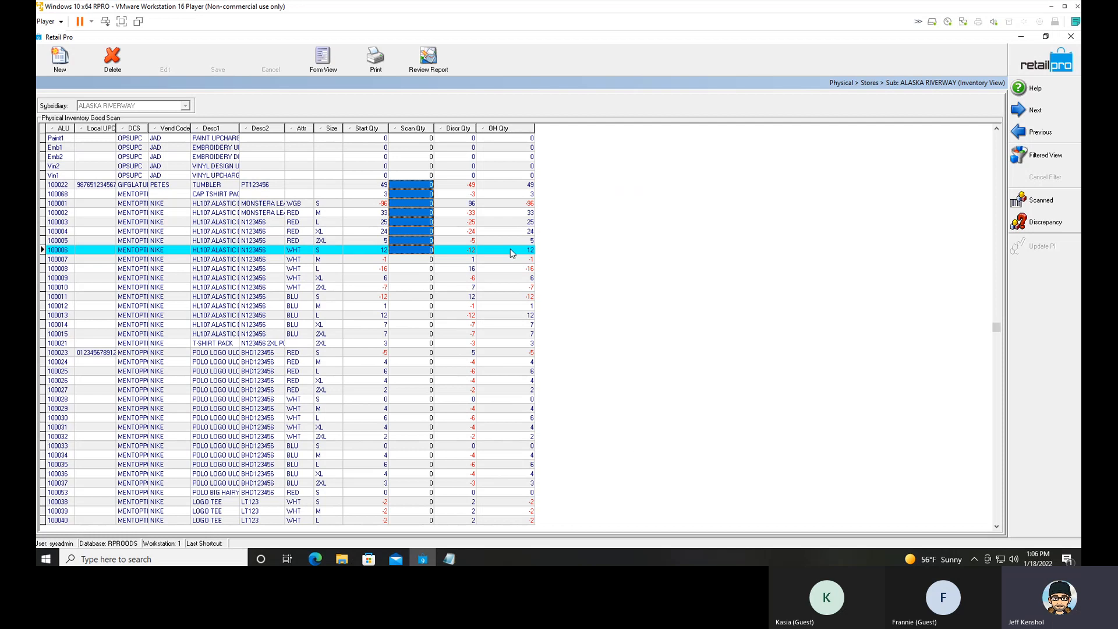
{"action": "left_click", "coordinate": [412, 185]}
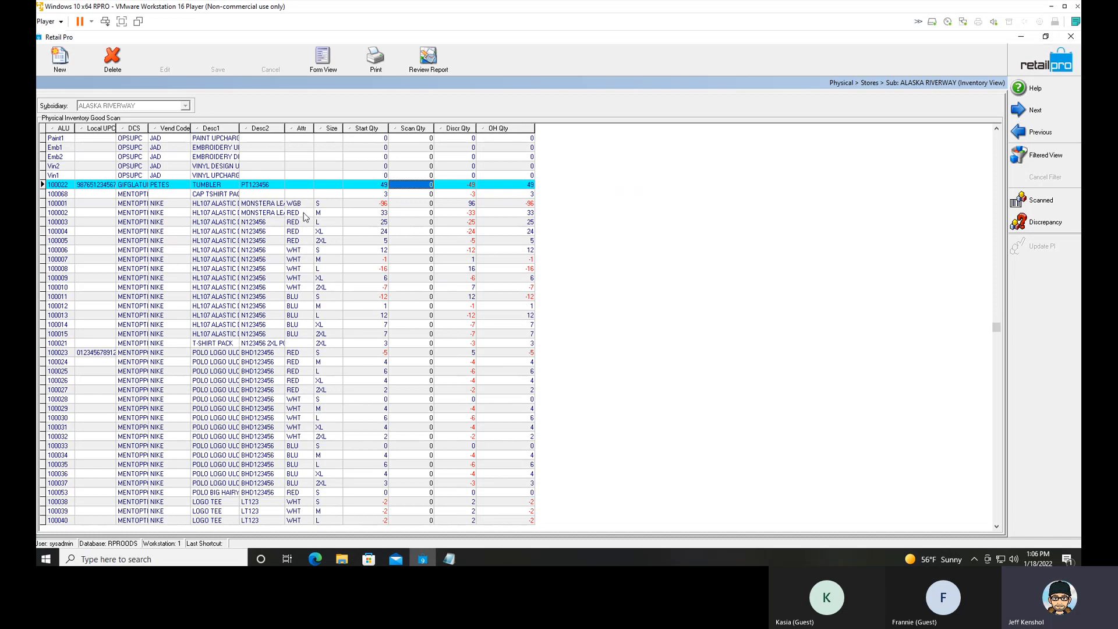
Export the ALU values of the items from 100022 through 100015 to Notepad.
{"action": "left_click", "coordinate": [62, 185]}
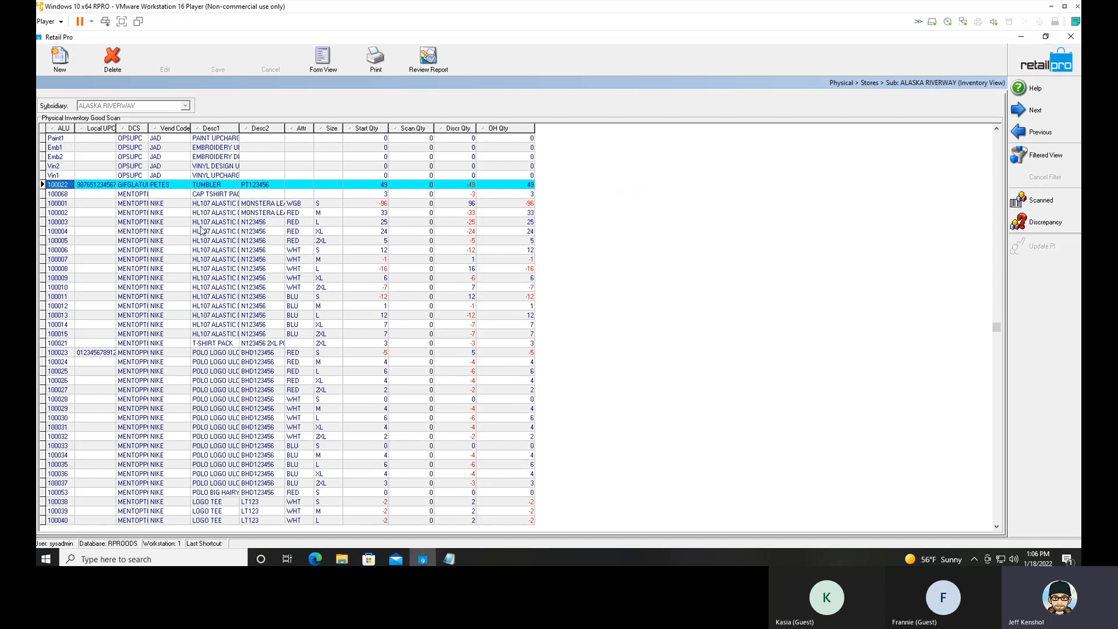
{"action": "key", "text": "shift+Down"}
{"action": "key", "text": "shift+Down"}
{"action": "key", "text": "shift+Down"}
{"action": "key", "text": "shift+Down"}
{"action": "key", "text": "shift+Down"}
{"action": "key", "text": "shift+Down"}
{"action": "key", "text": "shift+Down"}
{"action": "key", "text": "shift+Down"}
{"action": "key", "text": "shift+Down"}
{"action": "key", "text": "shift+Down"}
{"action": "key", "text": "shift+Down"}
{"action": "key", "text": "shift+Down"}
{"action": "key", "text": "shift+Down"}
{"action": "key", "text": "shift+Down"}
{"action": "key", "text": "shift+Down"}
{"action": "key", "text": "shift+Down"}
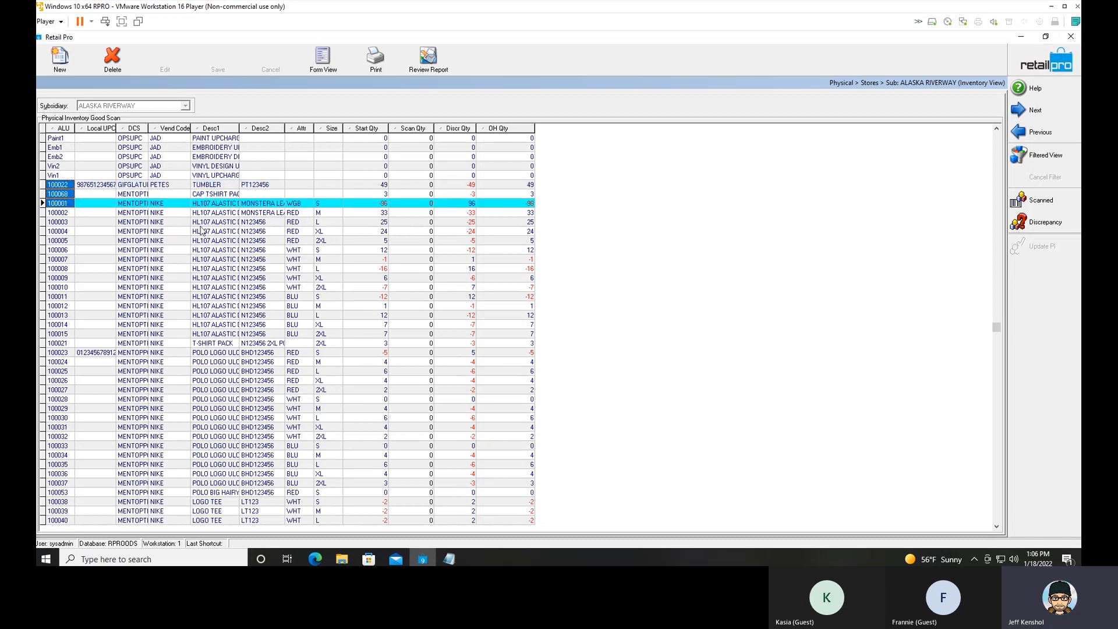
{"action": "right_click", "coordinate": [68, 226]}
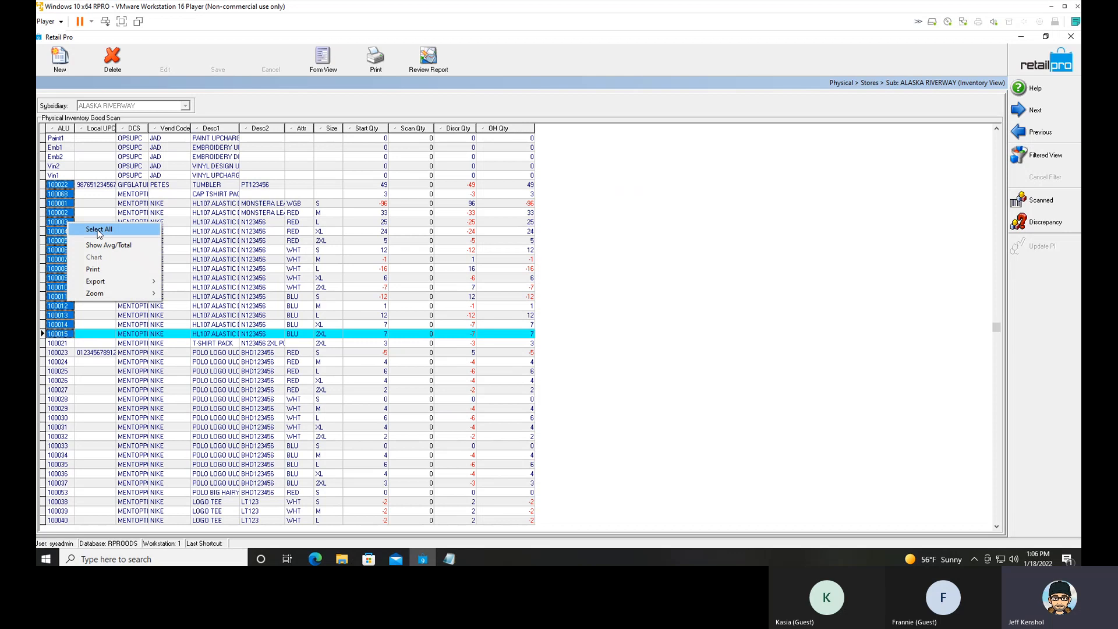
{"action": "mouse_move", "coordinate": [155, 282]}
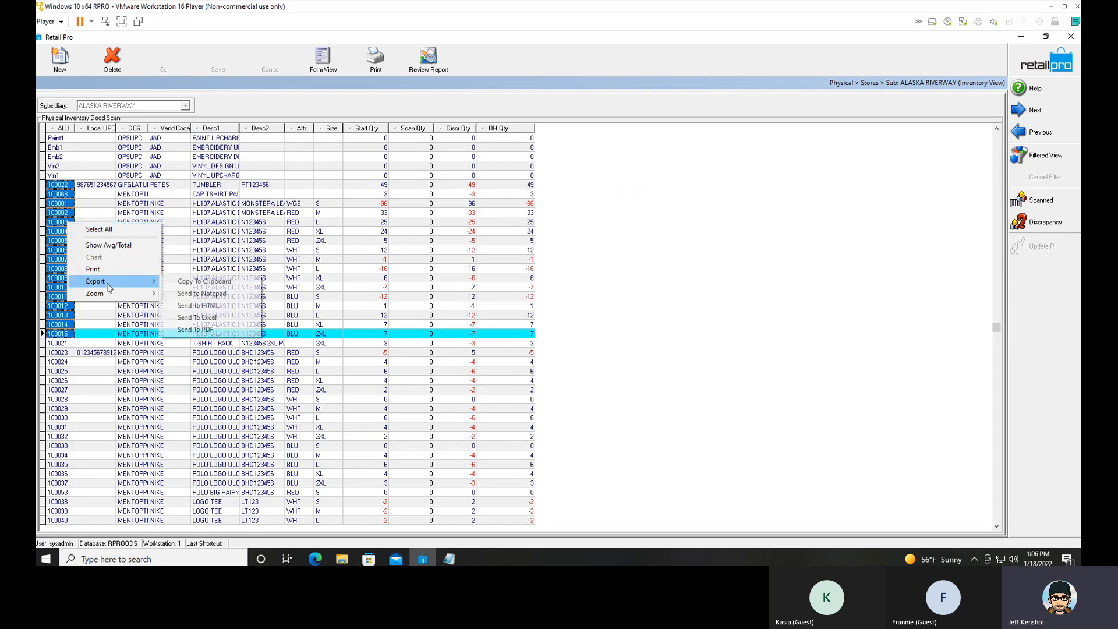
{"action": "left_click", "coordinate": [223, 296]}
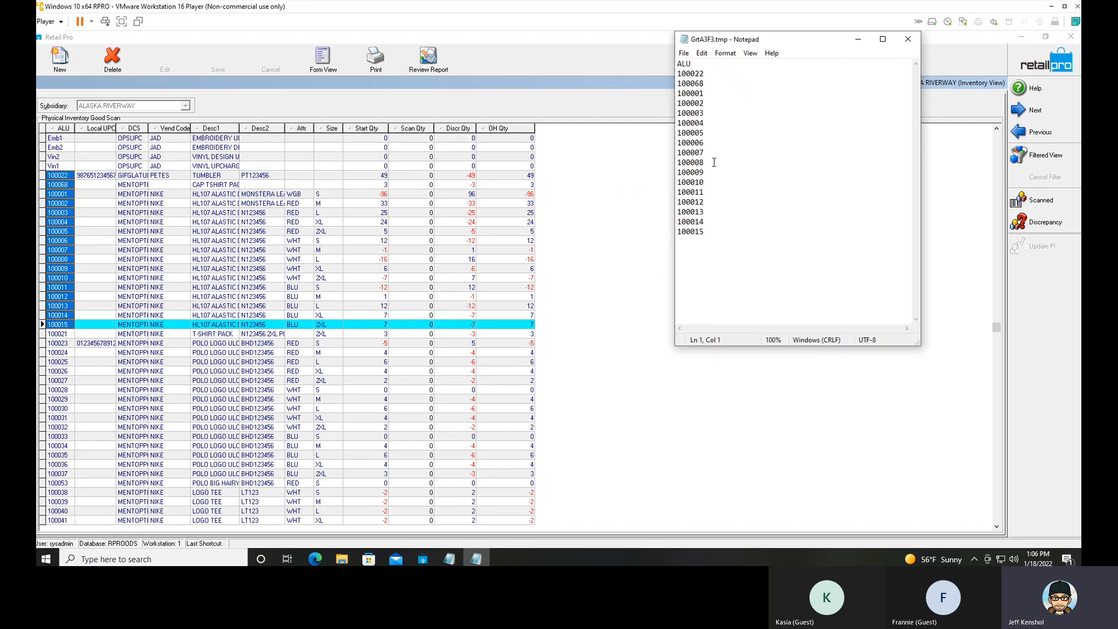
Delete the ALU header line from the exported list.
{"action": "left_click", "coordinate": [715, 65]}
{"action": "key", "text": "BackSpace"}
{"action": "key", "text": "BackSpace"}
{"action": "key", "text": "BackSpace"}
{"action": "key", "text": "Delete"}
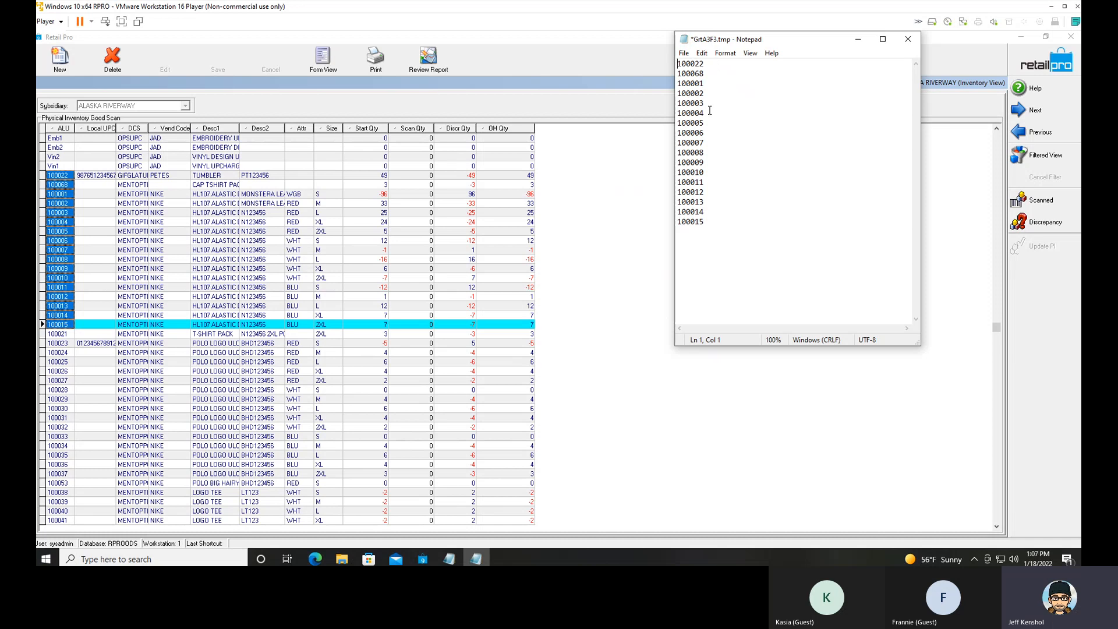
Insert a line with the item number 987987 between 100005 and 100006.
{"action": "key", "text": "Return"}
{"action": "type", "text": "987987"}
Append a comma to the end of every item line in the list.
{"action": "key", "text": "Up"}
{"action": "key", "text": "Up"}
{"action": "type", "text": ","}
{"action": "key", "text": "Down"}
{"action": "type", "text": ","}
{"action": "key", "text": "Down"}
{"action": "type", "text": ","}
{"action": "key", "text": "Down"}
{"action": "type", "text": ","}
{"action": "key", "text": "Down"}
{"action": "type", "text": ","}
{"action": "key", "text": "comma"}
{"action": "key", "text": "Down"}
{"action": "key", "text": "comma"}
{"action": "key", "text": "Down"}
{"action": "key", "text": "comma"}
{"action": "key", "text": "Down"}
{"action": "key", "text": "comma"}
{"action": "key", "text": "Down"}
{"action": "key", "text": "comma"}
{"action": "key", "text": "Down"}
{"action": "key", "text": "comma"}
{"action": "key", "text": "Down"}
{"action": "key", "text": "comma"}
{"action": "key", "text": "Down"}
{"action": "key", "text": "comma"}
{"action": "key", "text": "Down"}
{"action": "key", "text": "comma"}
{"action": "key", "text": "Down"}
{"action": "type", "text": ","}
{"action": "key", "text": "Down"}
Enter the quantities 5, 3, 6, 5, 2, 4, 5, 2, 5, 4 and 1 after the commas on lines 987987 through 100015.
{"action": "type", "text": ","}
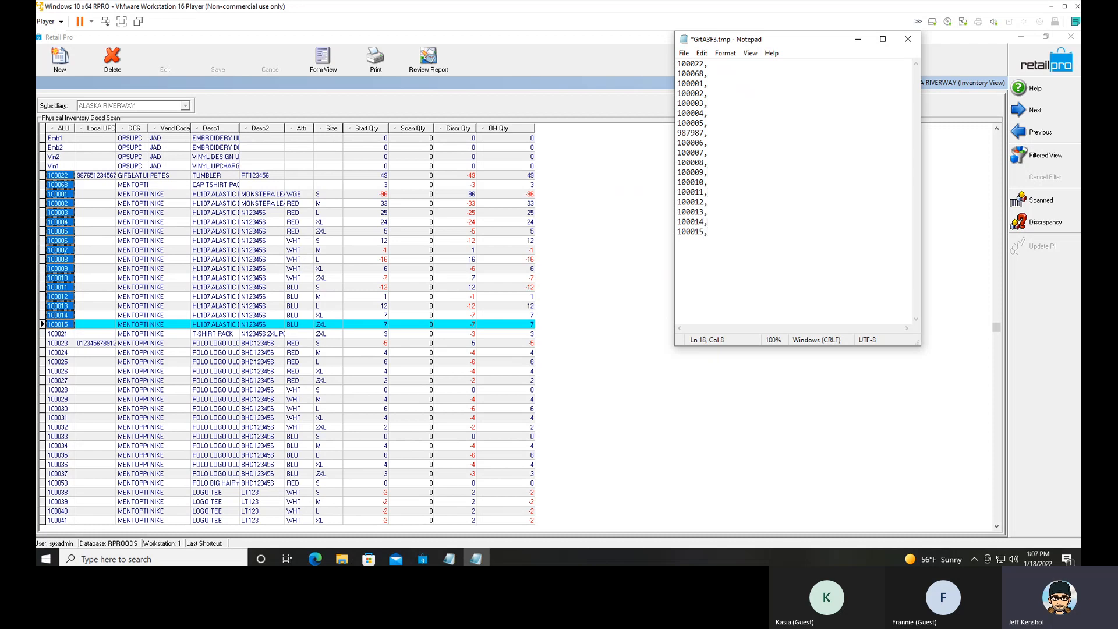
{"action": "type", "text": "1"}
{"action": "key", "text": "Up"}
{"action": "type", "text": "4"}
{"action": "key", "text": "Up"}
{"action": "key", "text": "5"}
{"action": "key", "text": "Up"}
{"action": "key", "text": "2"}
{"action": "key", "text": "Up"}
{"action": "key", "text": "5"}
{"action": "key", "text": "Up"}
{"action": "key", "text": "4"}
{"action": "key", "text": "Up"}
{"action": "key", "text": "2"}
Enter quantities 5, 5, 5, 5, 5, 6 and 52 for lines 100022 through 100005, and change the quantity of 987987 to 1.
{"action": "key", "text": "Up"}
{"action": "key", "text": "5"}
{"action": "key", "text": "Up"}
{"action": "key", "text": "6"}
{"action": "key", "text": "Up"}
{"action": "key", "text": "3"}
{"action": "key", "text": "Up"}
{"action": "key", "text": "5"}
{"action": "key", "text": "Up"}
{"action": "key", "text": "5"}
{"action": "key", "text": "Up"}
{"action": "key", "text": "6"}
{"action": "key", "text": "Up"}
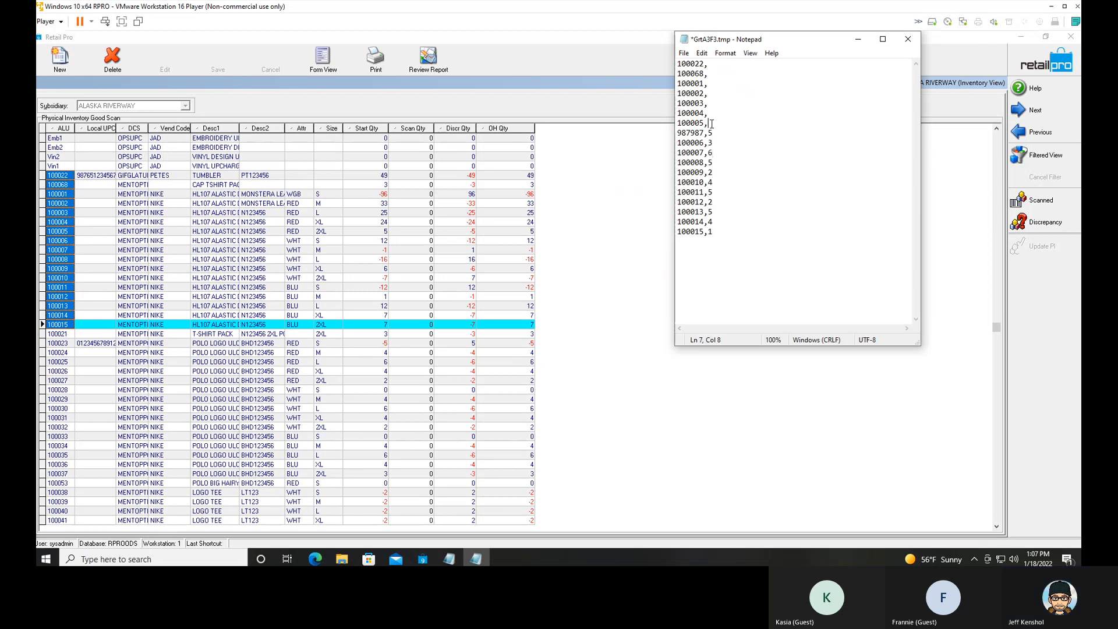
{"action": "type", "text": "5"}
{"action": "key", "text": "Up"}
{"action": "key", "text": "5"}
{"action": "key", "text": "Up"}
{"action": "key", "text": "5"}
{"action": "key", "text": "Up"}
{"action": "key", "text": "5"}
{"action": "key", "text": "Up"}
{"action": "key", "text": "5"}
{"action": "left_click", "coordinate": [719, 133]}
{"action": "key", "text": "BackSpace"}
{"action": "type", "text": "1"}
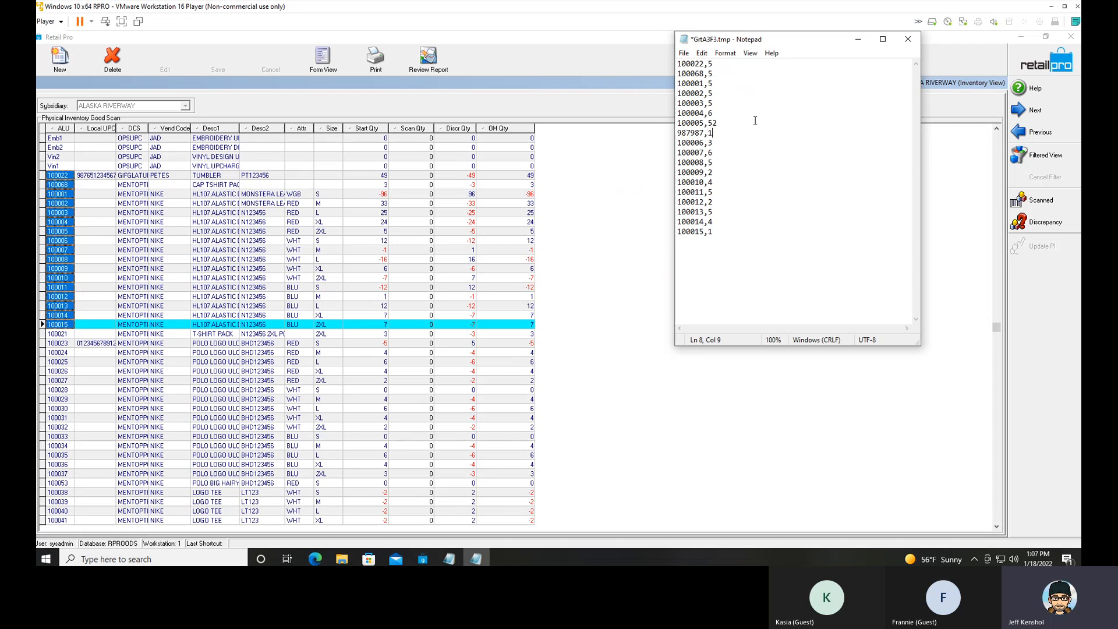
Save the item and quantity list on the Desktop as a text document named zone1.
{"action": "left_click", "coordinate": [684, 54]}
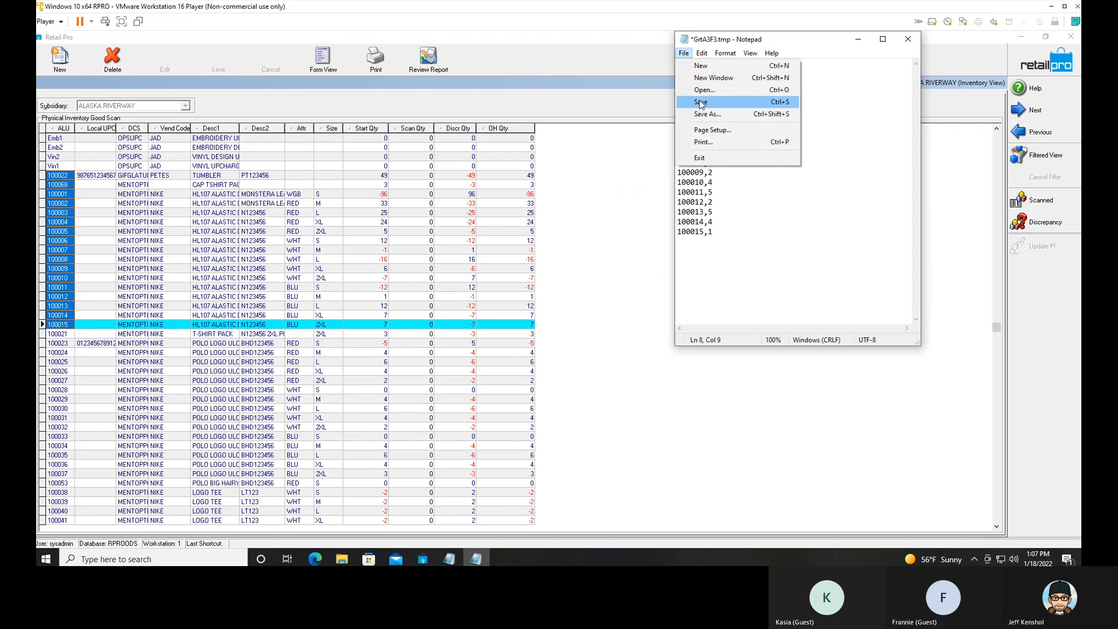
{"action": "left_click", "coordinate": [703, 116]}
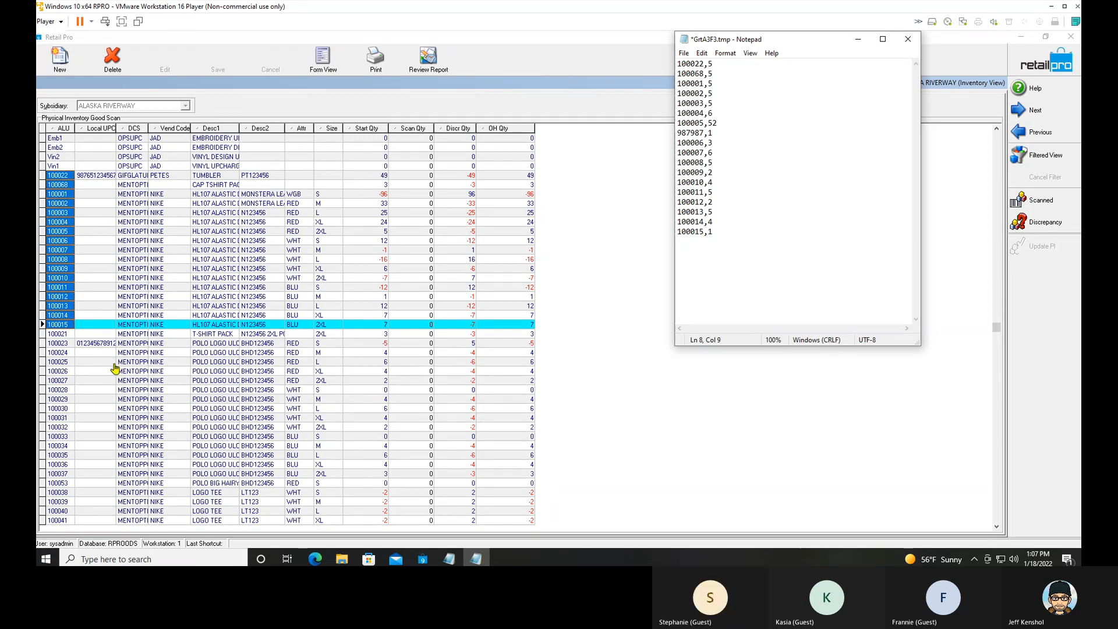
{"action": "key", "text": "ctrl+shift+s"}
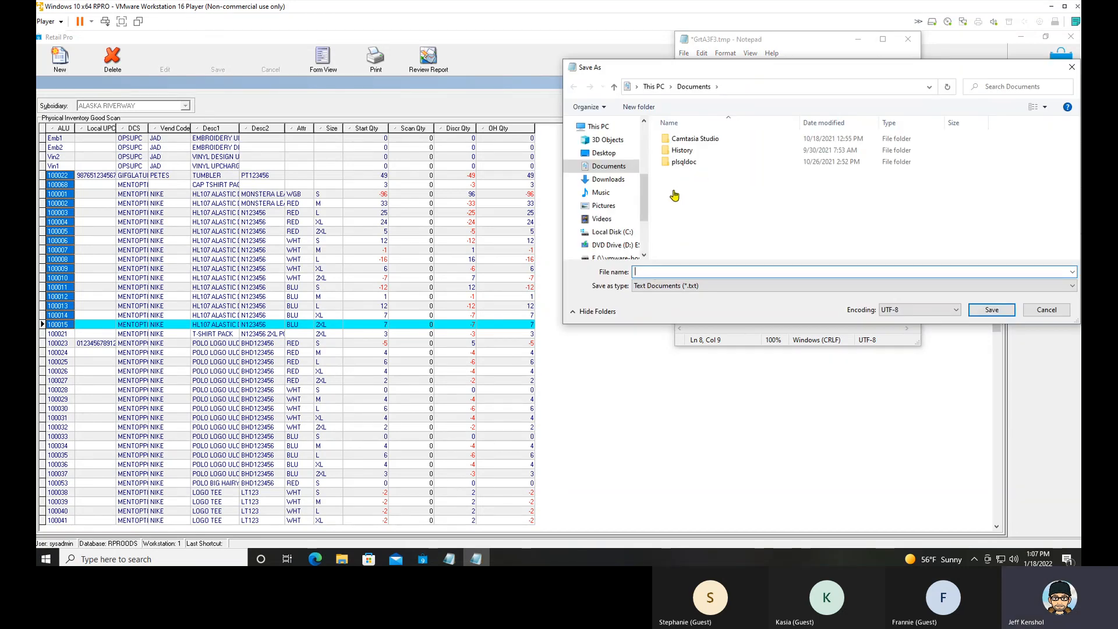
{"action": "left_click", "coordinate": [612, 155]}
{"action": "left_click", "coordinate": [668, 275]}
{"action": "type", "text": "zon"}
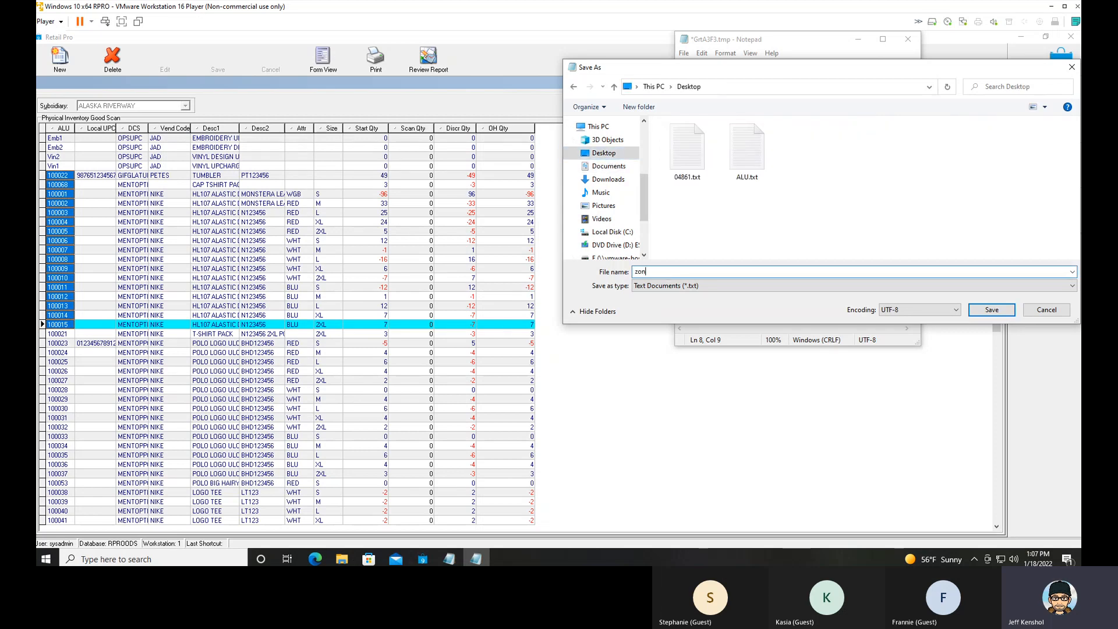
{"action": "type", "text": "e1"}
{"action": "key", "text": "Return"}
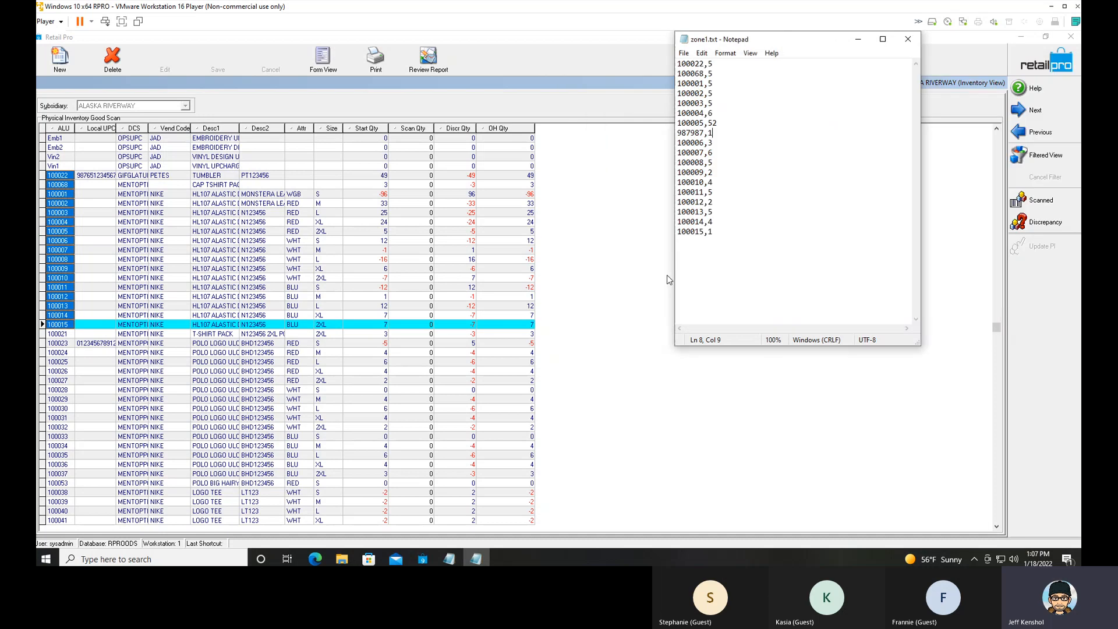
Save a copy of the list on the Desktop as zone2.txt.
{"action": "left_click", "coordinate": [685, 56]}
{"action": "left_click", "coordinate": [702, 109]}
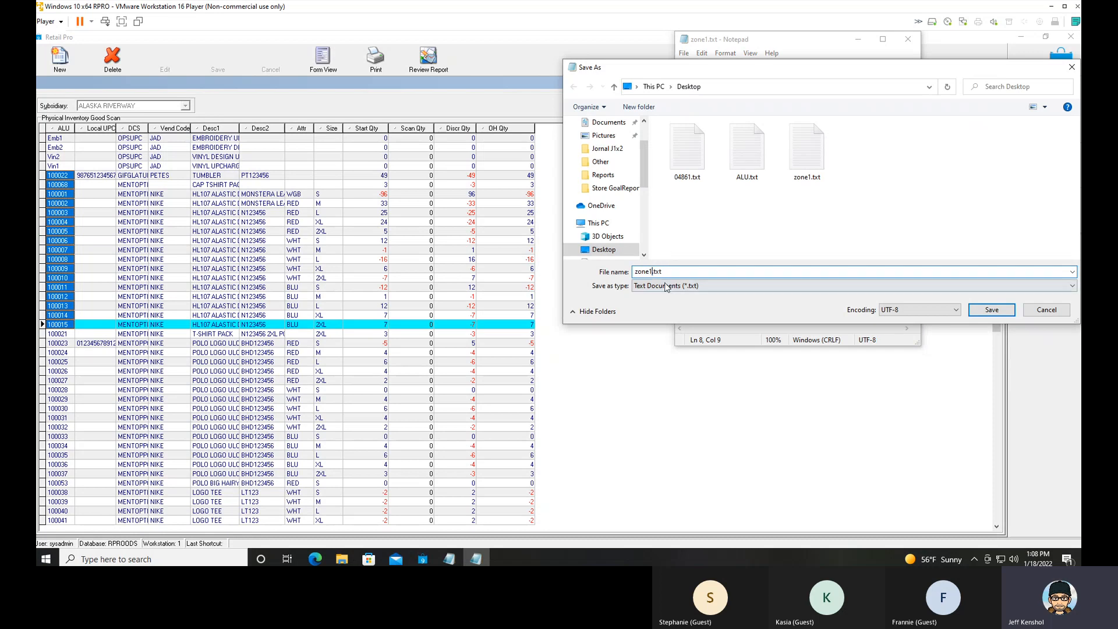
{"action": "key", "text": "BackSpace"}
{"action": "type", "text": "2"}
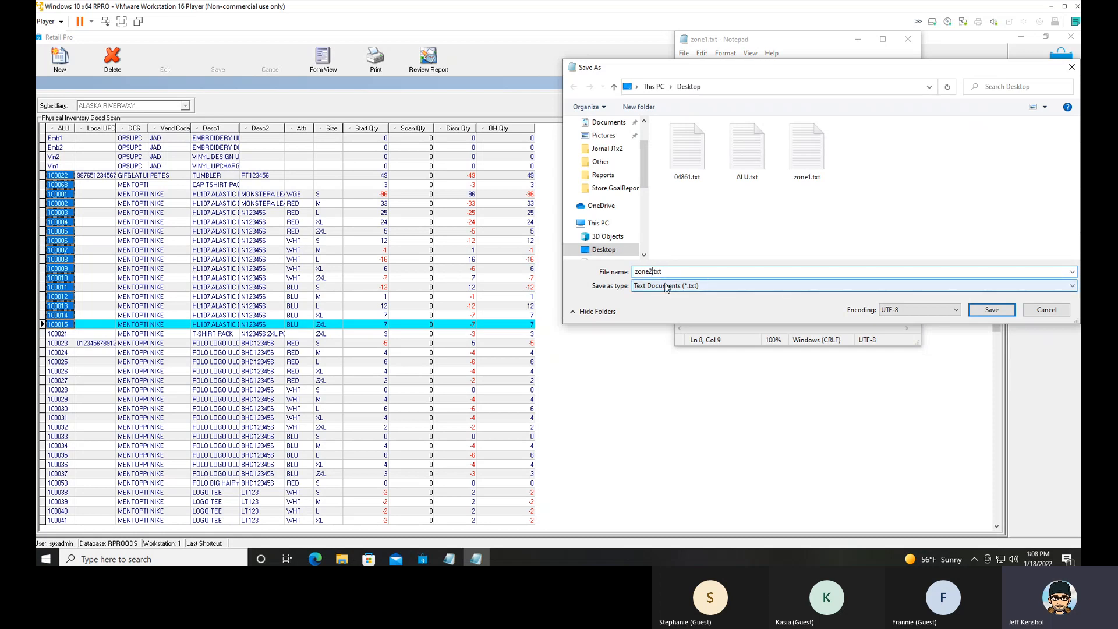
{"action": "left_click", "coordinate": [994, 312]}
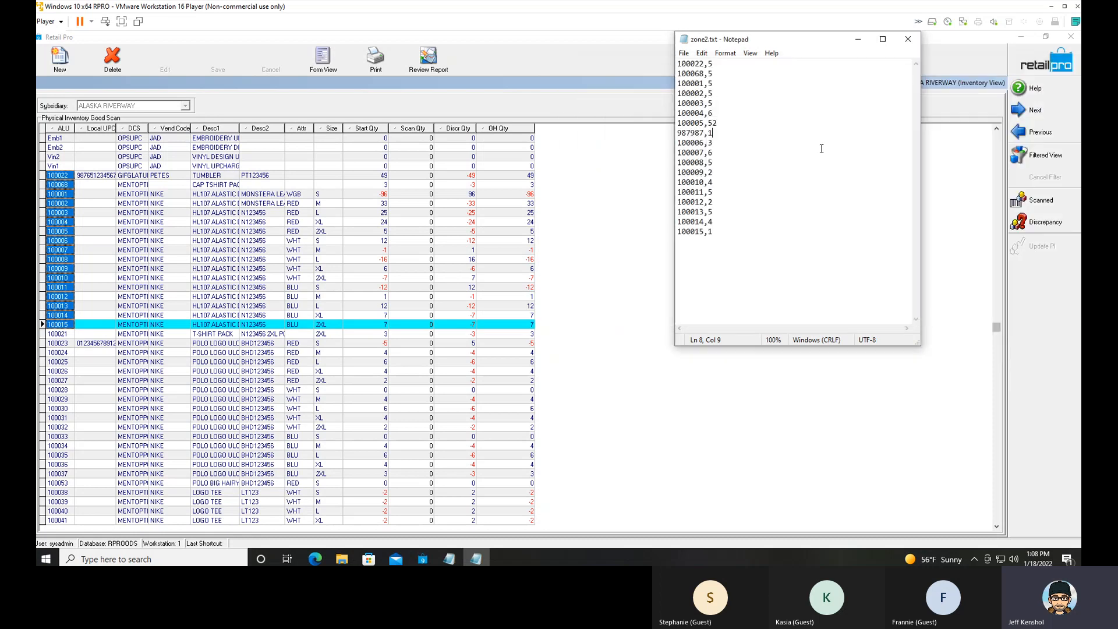
Save another copy of the item and quantity list on the Desktop as zone3.txt.
{"action": "left_click", "coordinate": [683, 53]}
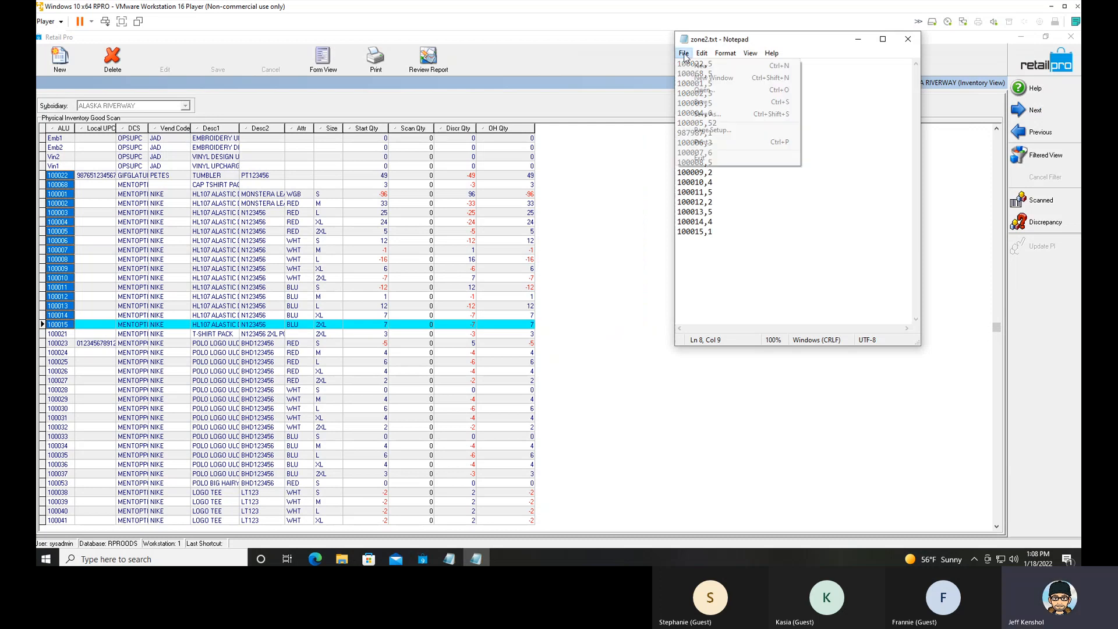
{"action": "left_click", "coordinate": [699, 115]}
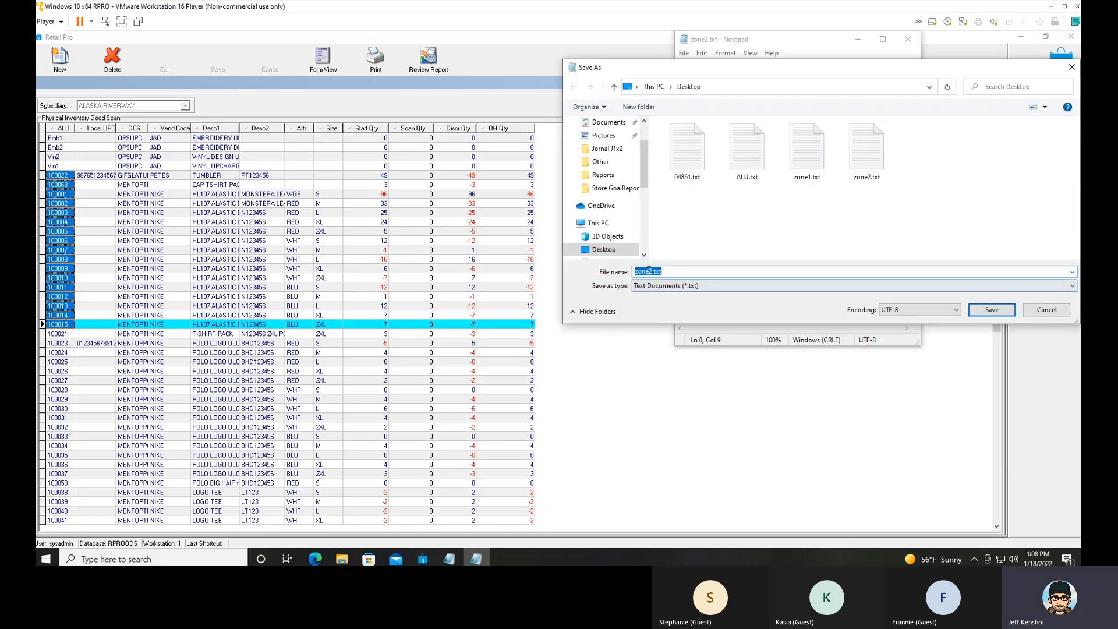
{"action": "left_click", "coordinate": [653, 272]}
{"action": "key", "text": "BackSpace"}
{"action": "type", "text": "3"}
{"action": "left_click", "coordinate": [998, 311]}
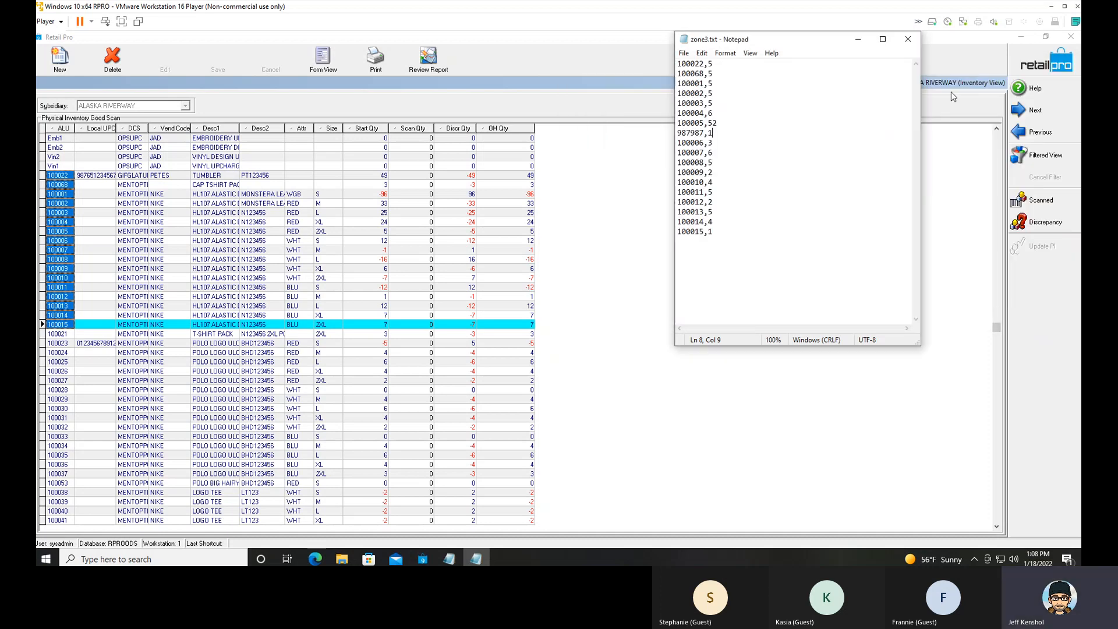
Return to the Retail Pro inventory list and open the physical inventory zones for ALASKA RIVERWAY.
{"action": "left_click", "coordinate": [952, 92]}
{"action": "left_click", "coordinate": [866, 84]}
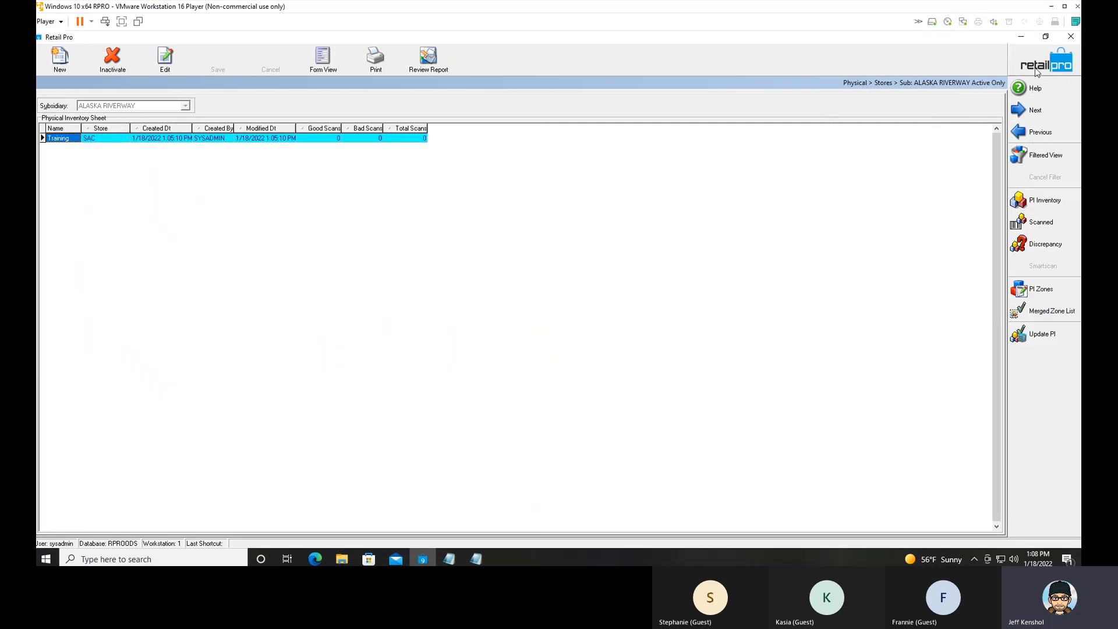
{"action": "key", "text": "Escape"}
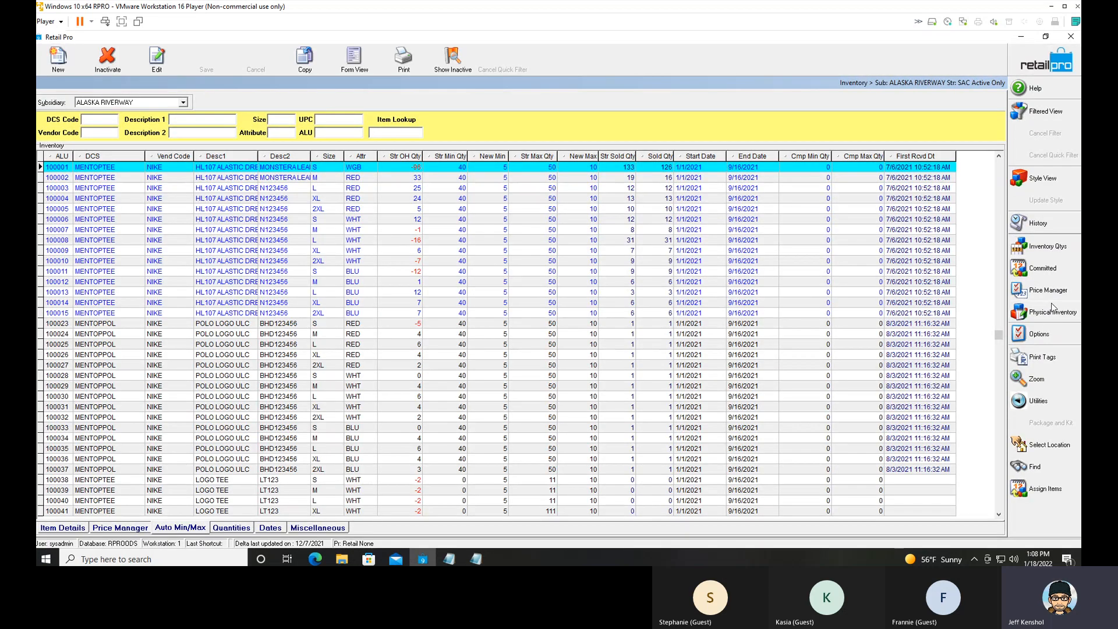
{"action": "left_click", "coordinate": [1053, 314]}
{"action": "left_click", "coordinate": [968, 313]}
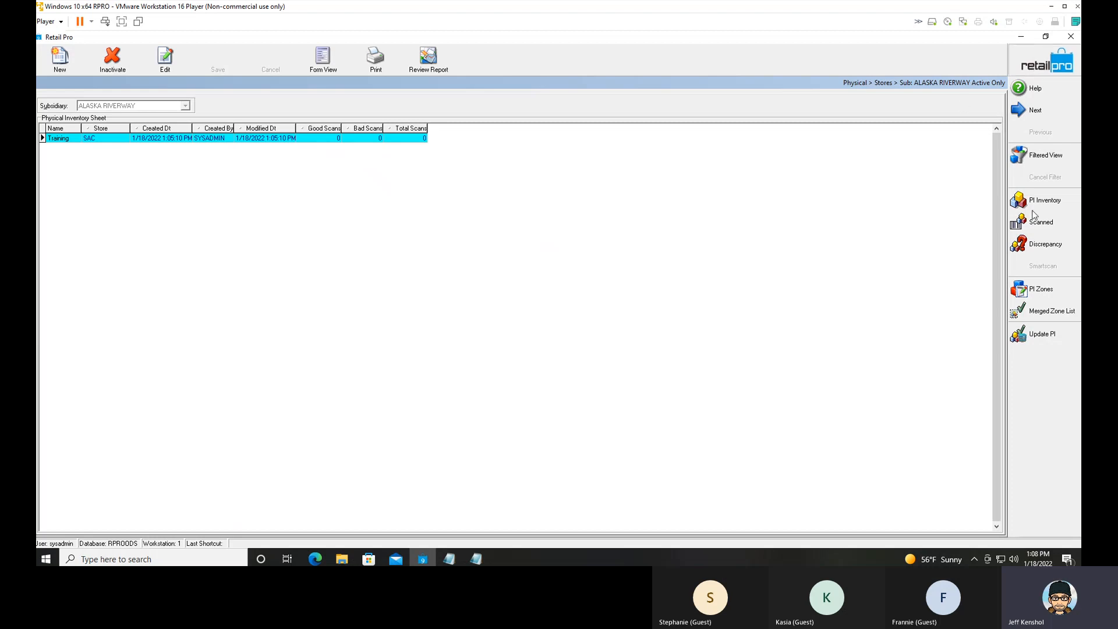
{"action": "key", "text": "Escape"}
{"action": "left_click", "coordinate": [1042, 307]}
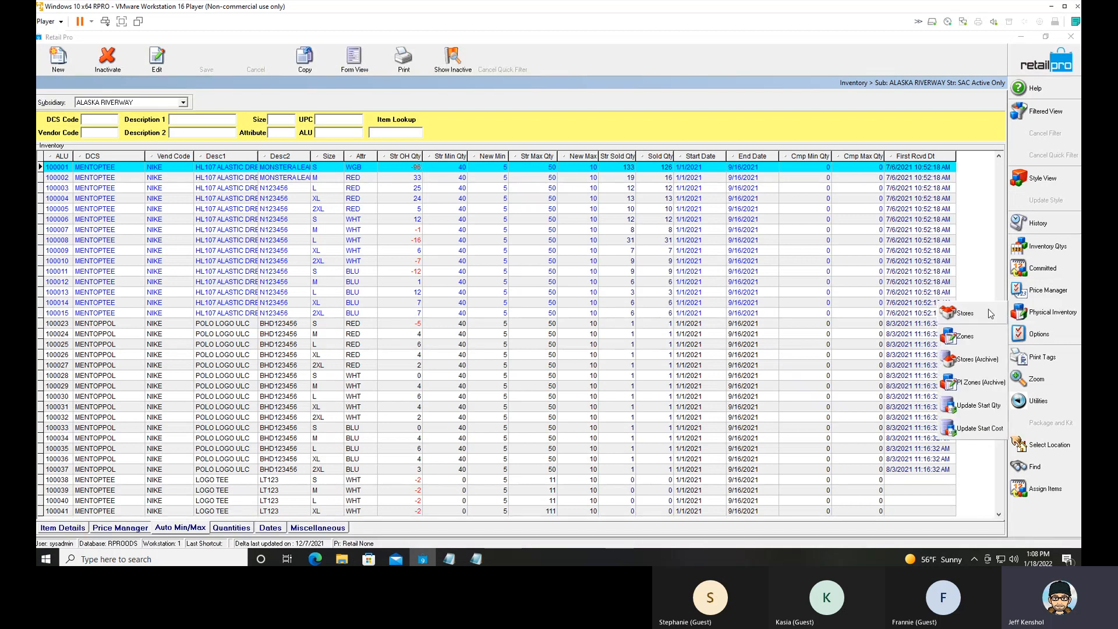
{"action": "left_click", "coordinate": [970, 340]}
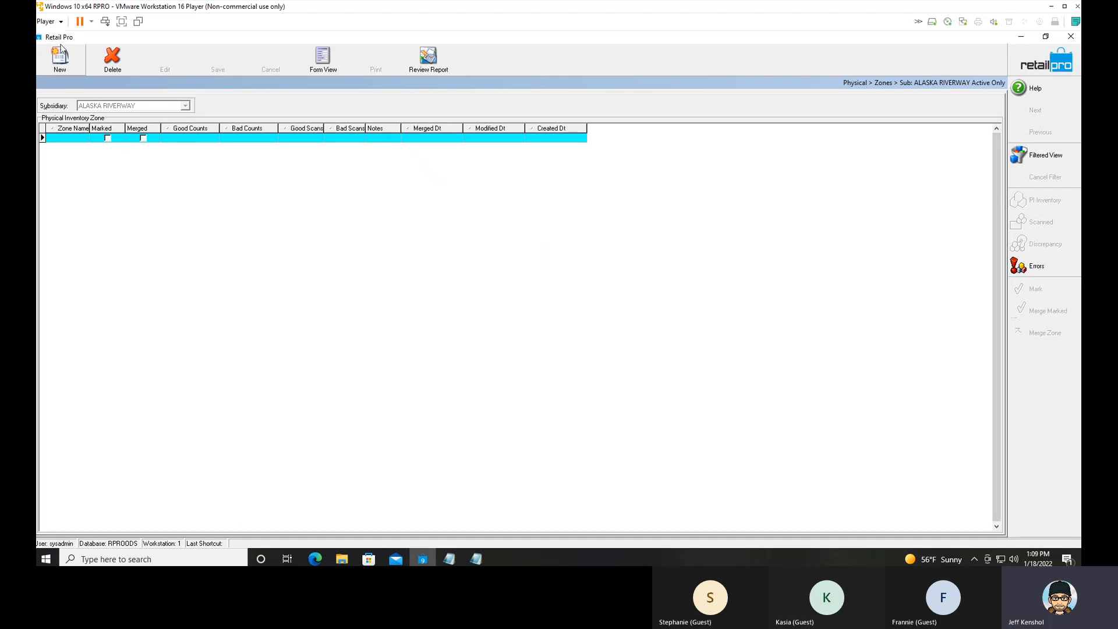
Start a new physical inventory zone for SAC - Store.
{"action": "left_click", "coordinate": [60, 69]}
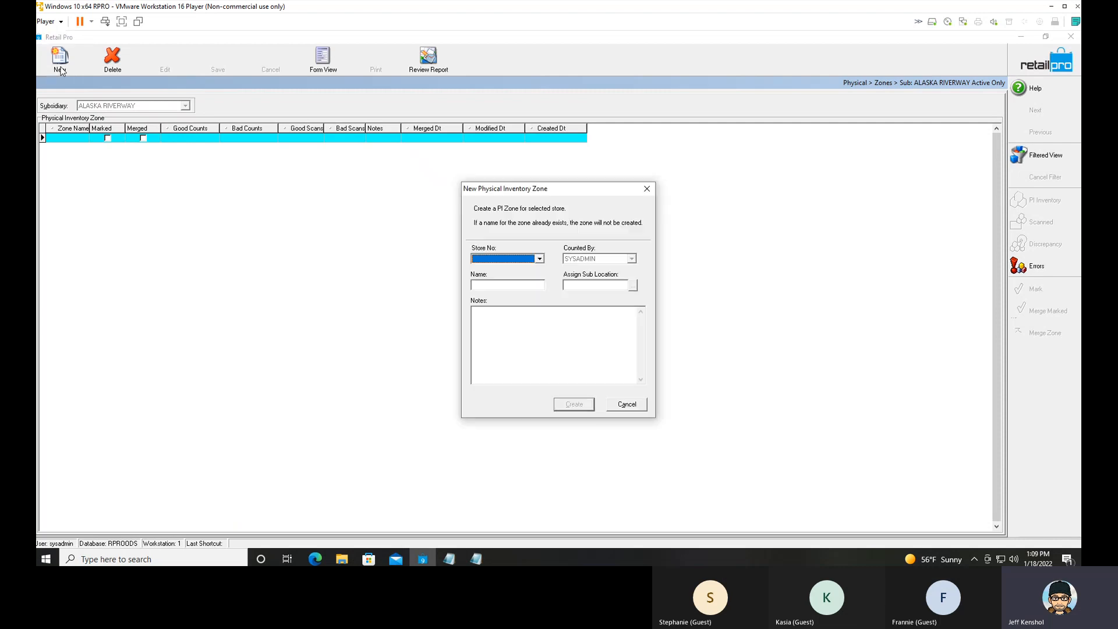
{"action": "left_click", "coordinate": [534, 258]}
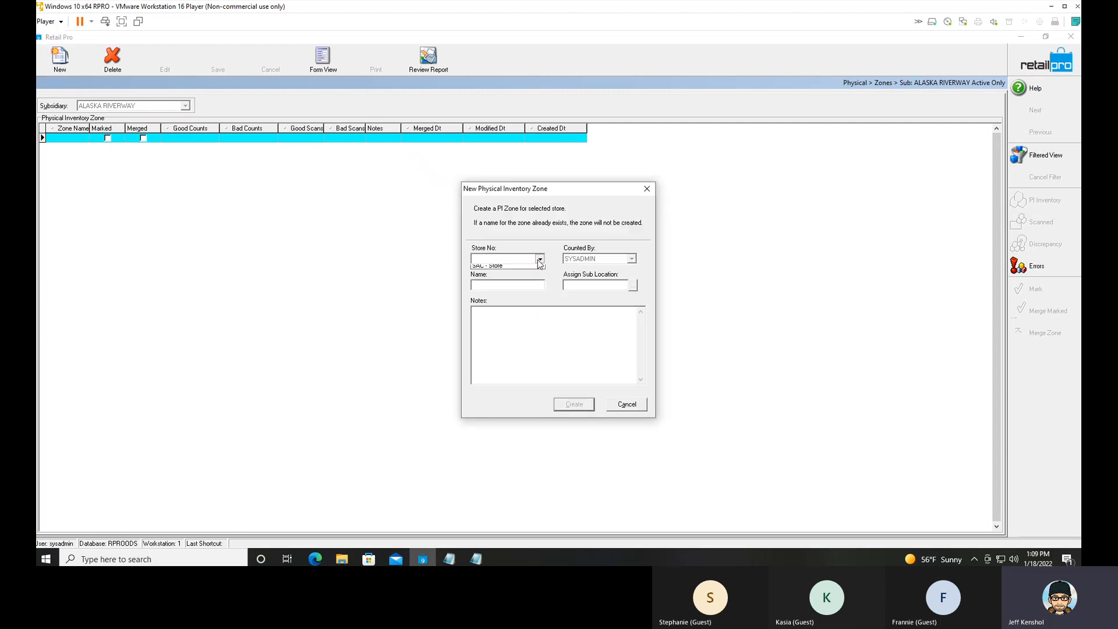
{"action": "left_click", "coordinate": [510, 269]}
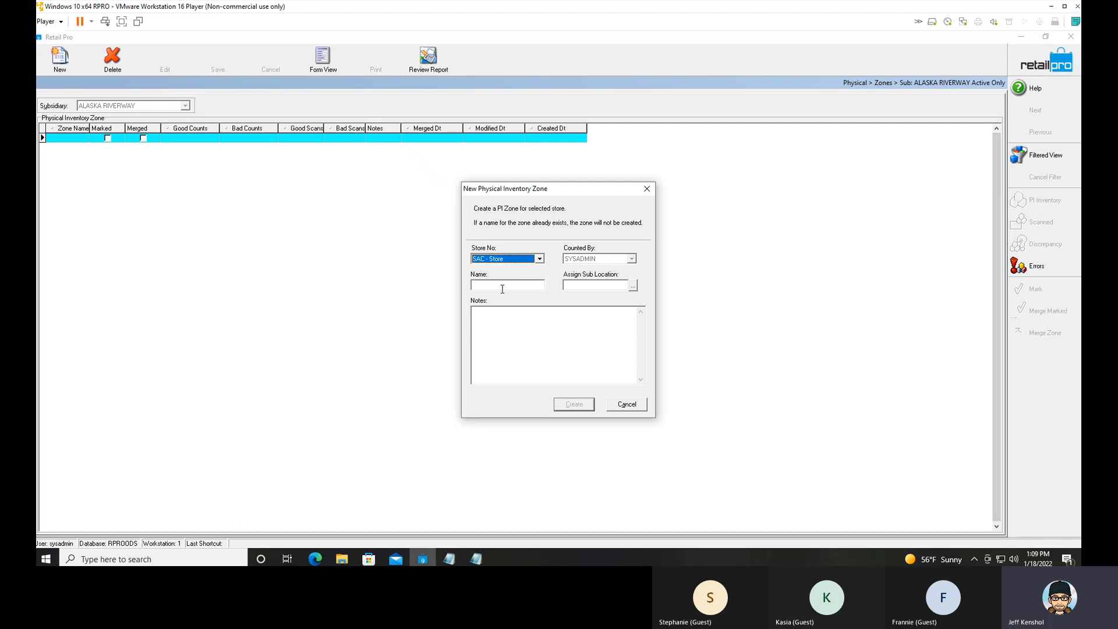
{"action": "left_click", "coordinate": [505, 284]}
{"action": "type", "text": "Bac"}
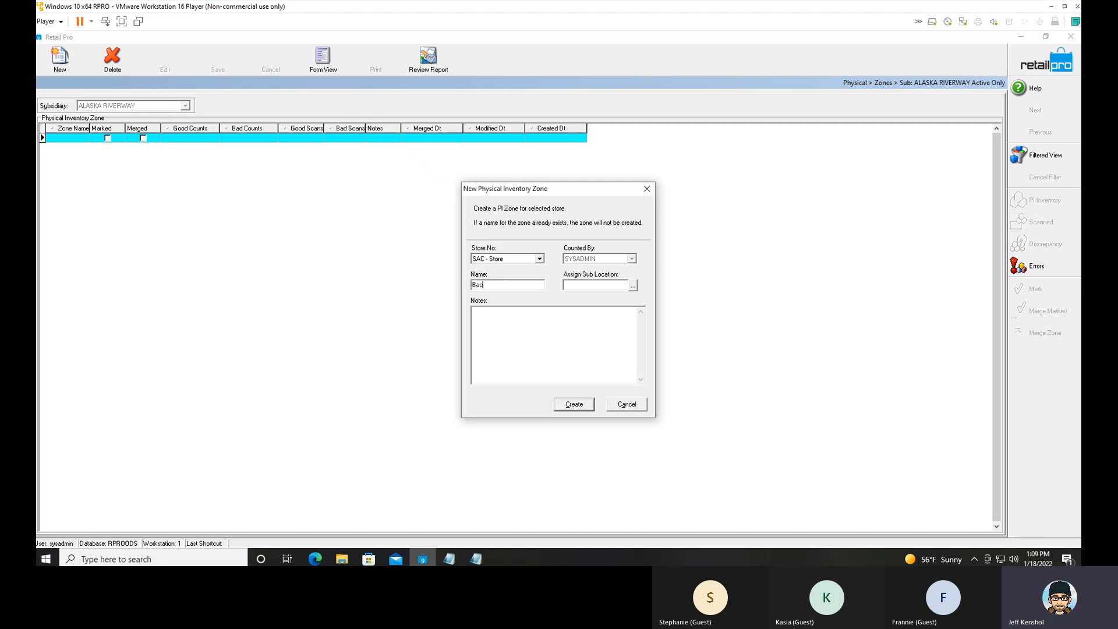
{"action": "type", "text": "k Wa"}
{"action": "key", "text": "BackSpace"}
{"action": "key", "text": "BackSpace"}
{"action": "key", "text": "BackSpace"}
{"action": "key", "text": "BackSpace"}
{"action": "key", "text": "BackSpace"}
{"action": "key", "text": "BackSpace"}
{"action": "key", "text": "BackSpace"}
Create the zone under the name Str1 Mens 105 and widen the Zone Name column to fit it.
{"action": "type", "text": "Str1 Mens 105"}
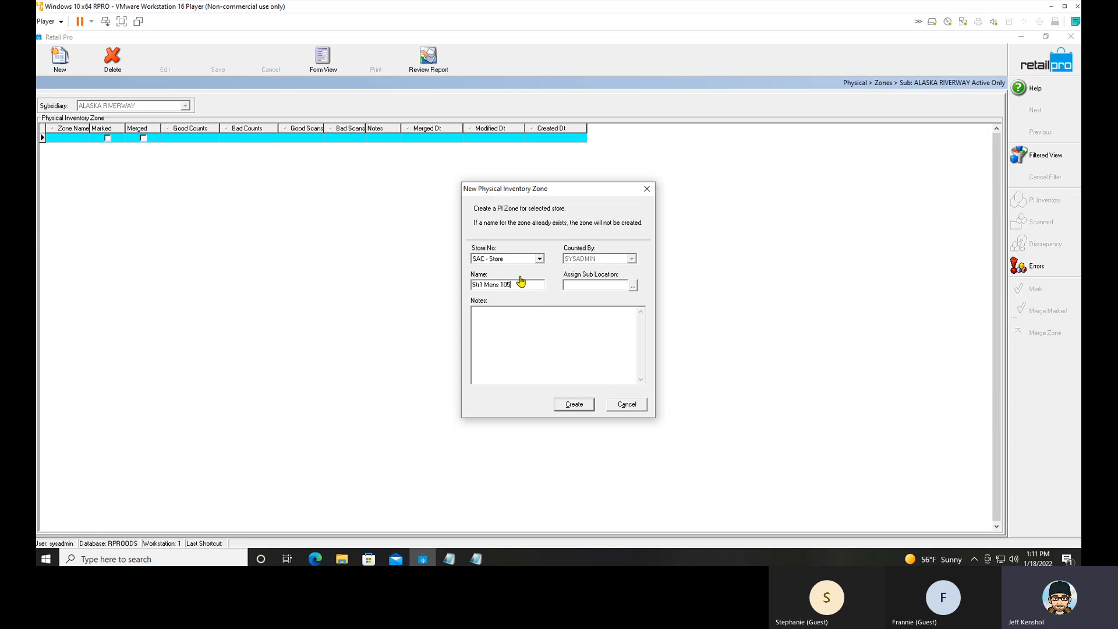
{"action": "left_click", "coordinate": [574, 404]}
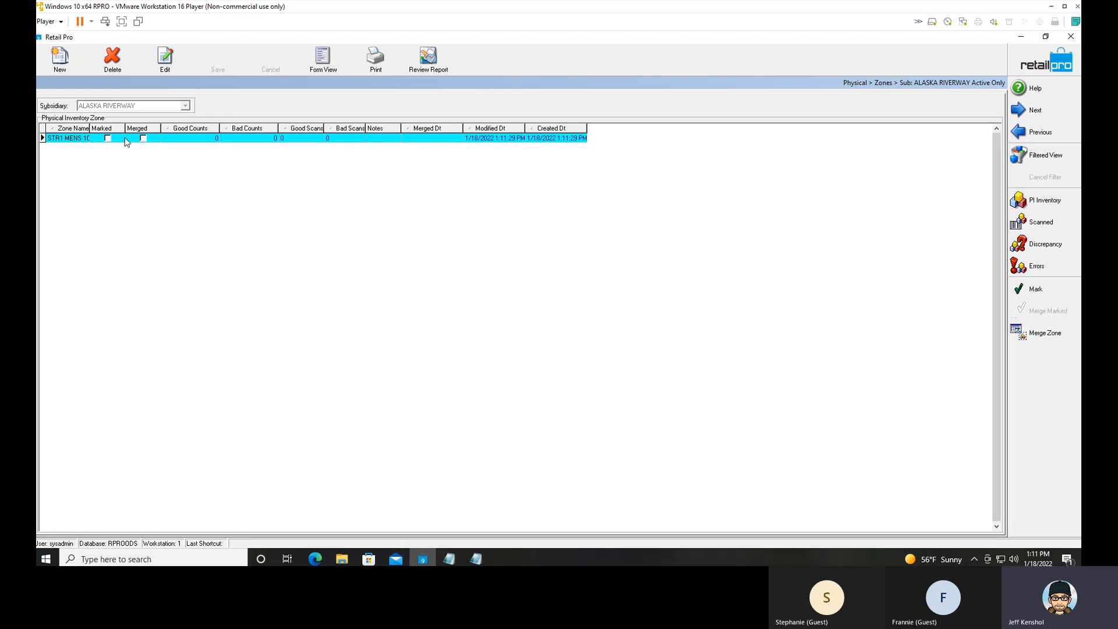
{"action": "left_click_drag", "start_coordinate": [91, 128], "coordinate": [115, 128]}
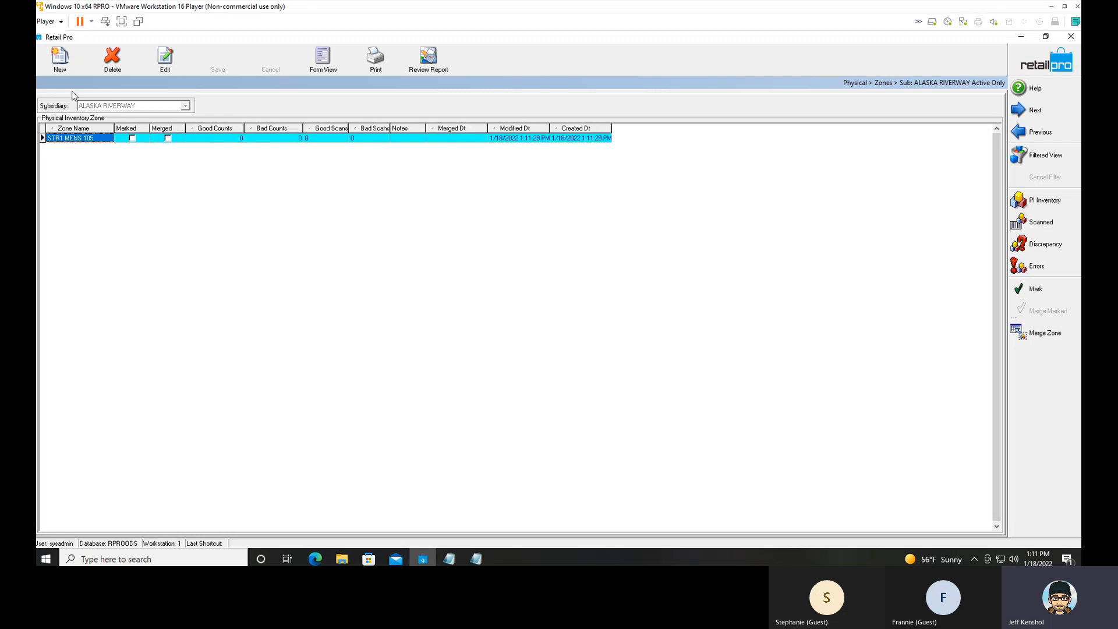
Create a second physical inventory zone for SAC - Store named Str1 Wmns 100.
{"action": "left_click", "coordinate": [60, 58]}
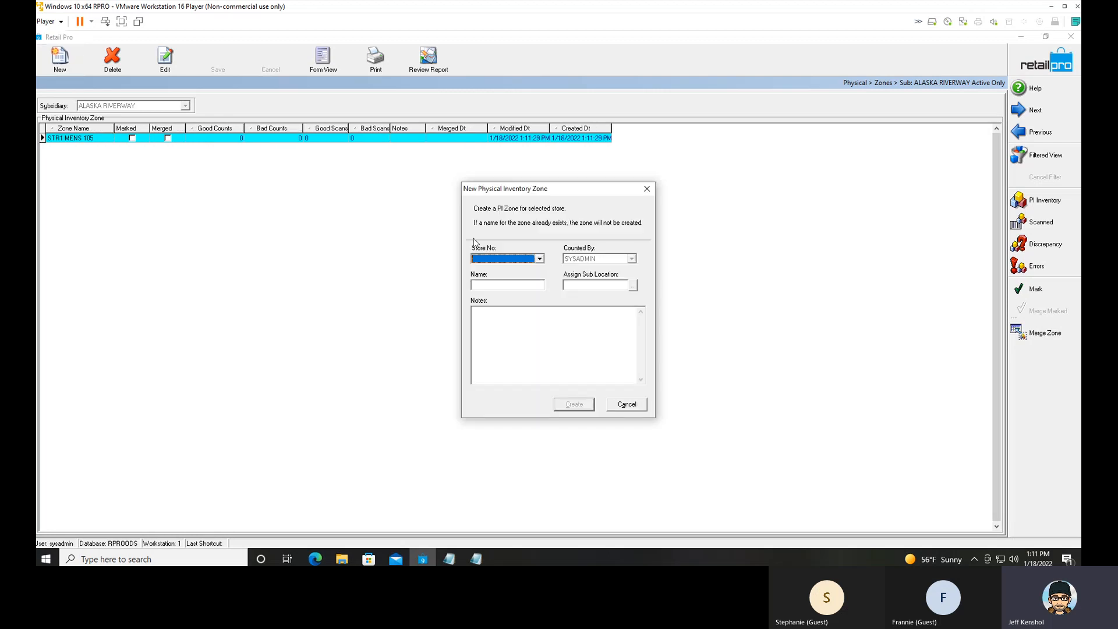
{"action": "left_click", "coordinate": [507, 258]}
{"action": "left_click", "coordinate": [496, 274]}
{"action": "left_click", "coordinate": [491, 284]}
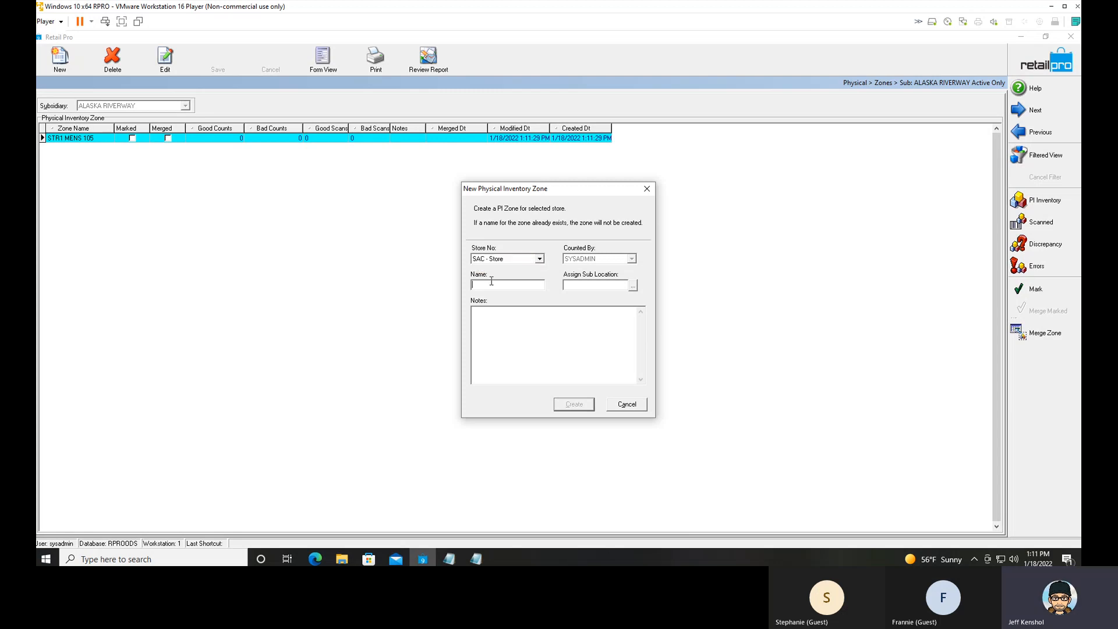
{"action": "type", "text": "Str1 Wmns 100"}
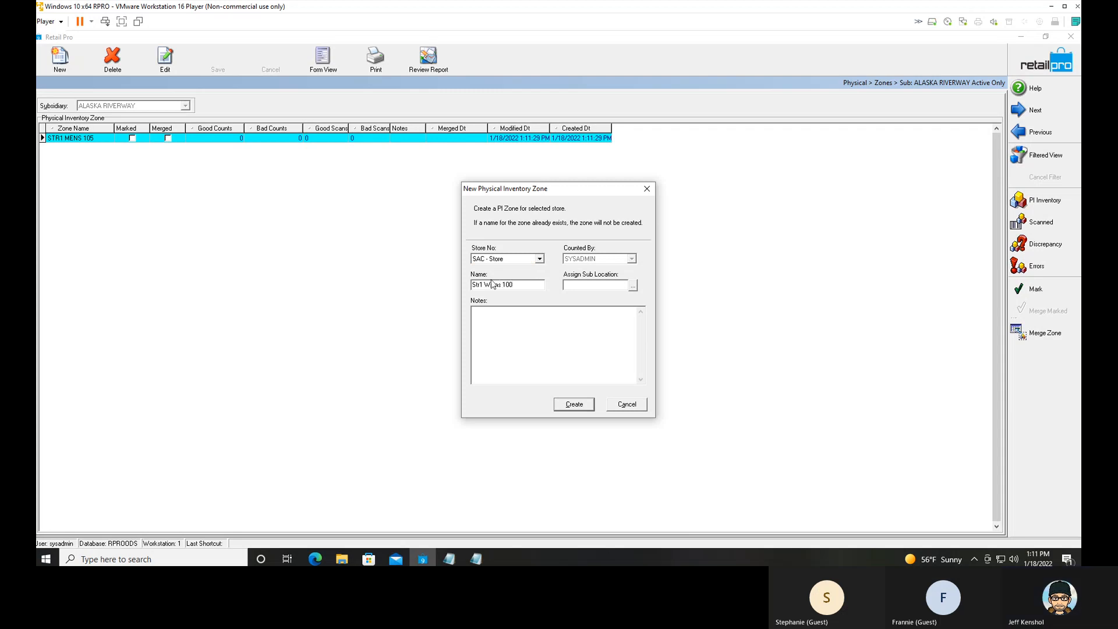
{"action": "left_click", "coordinate": [574, 404]}
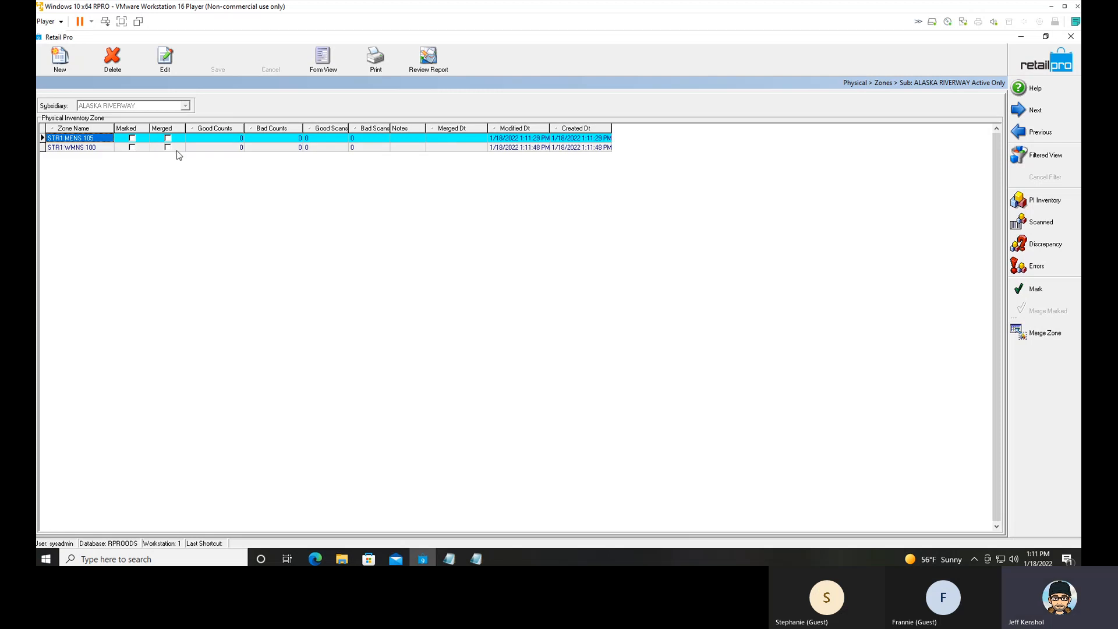
Start adding counts to the scanned items of zone STR1 MENS 105 by file import with the ALU6 map.
{"action": "left_click", "coordinate": [112, 148]}
{"action": "left_click", "coordinate": [106, 138]}
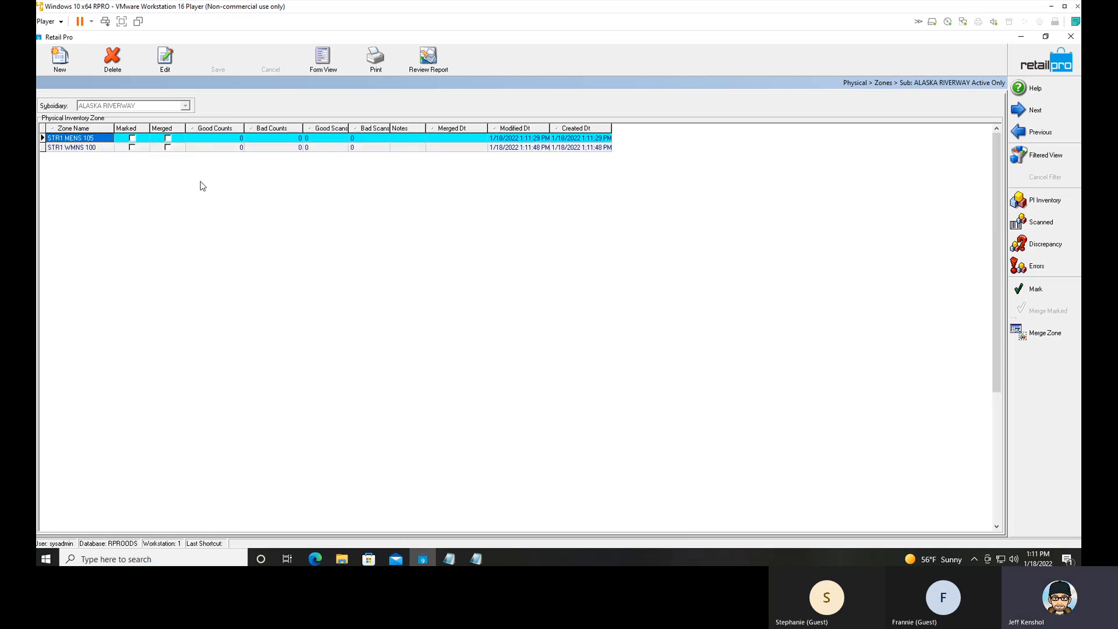
{"action": "left_click", "coordinate": [1042, 223]}
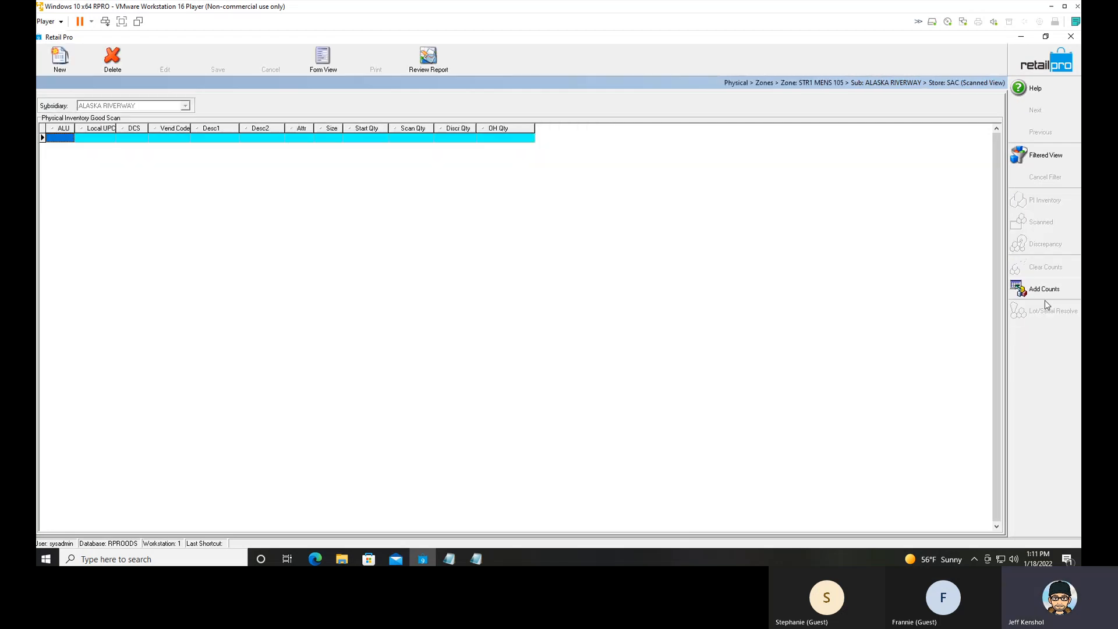
{"action": "left_click", "coordinate": [1040, 293]}
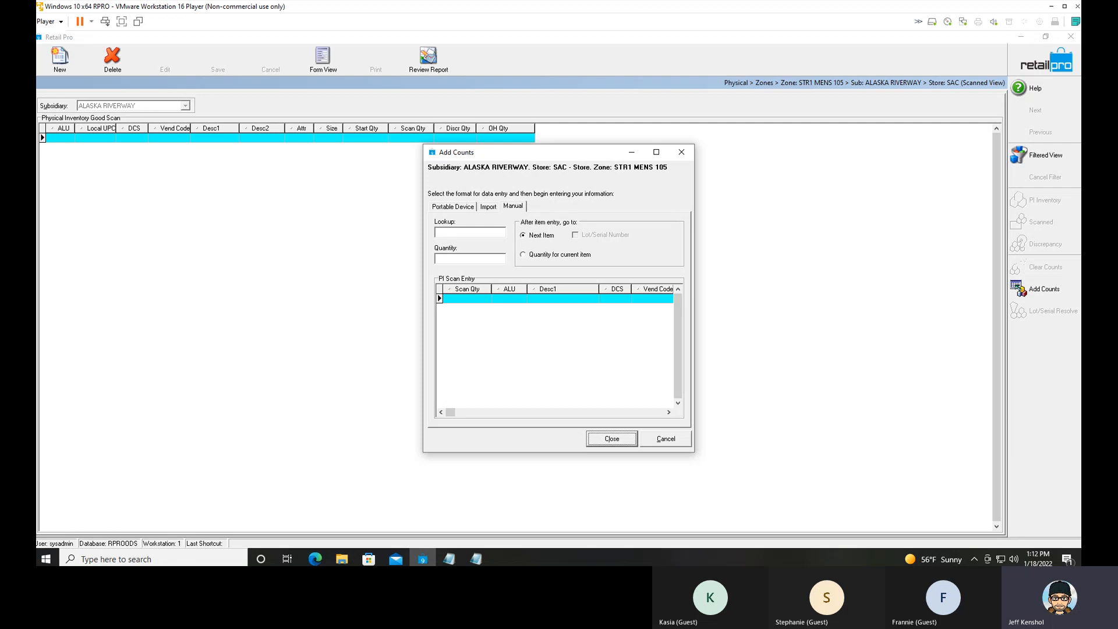
{"action": "left_click", "coordinate": [490, 208]}
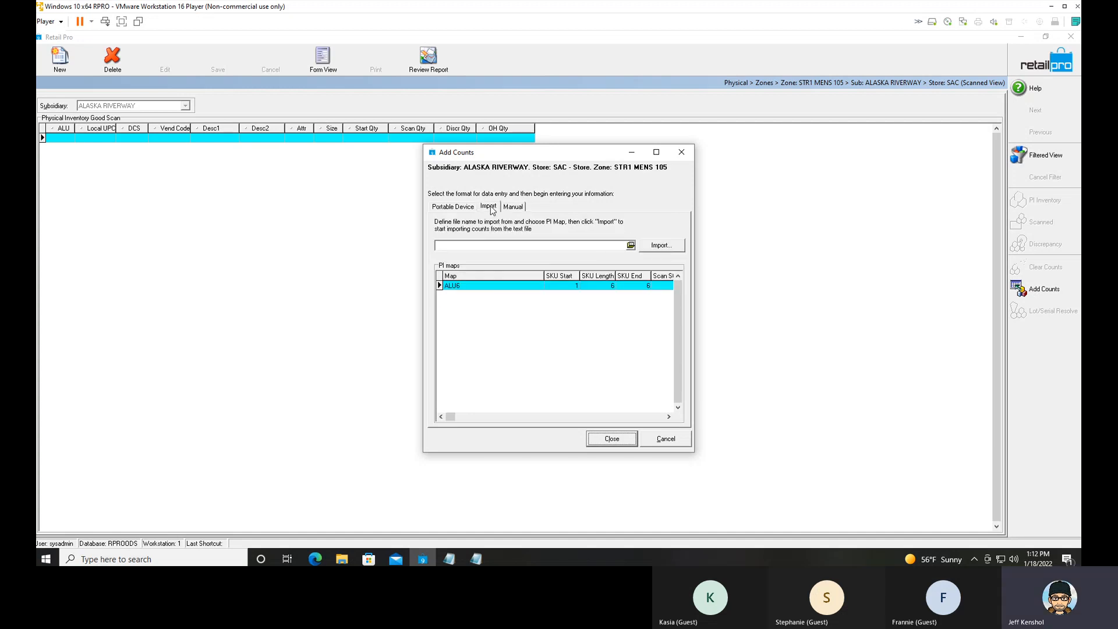
{"action": "left_click", "coordinate": [480, 286]}
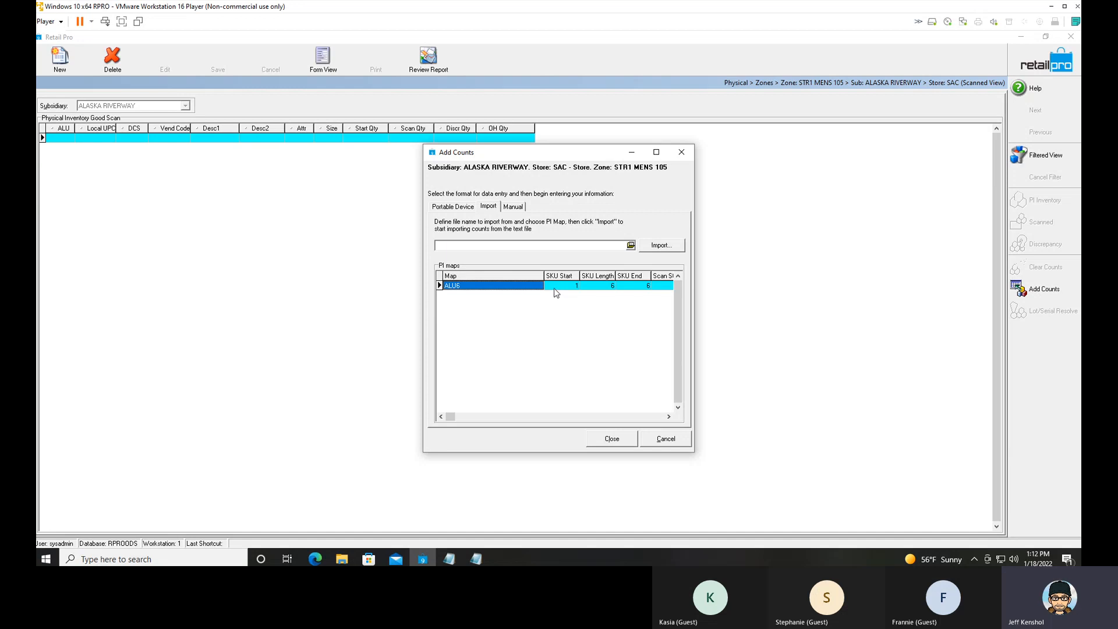
Import the counts from the text file zone1.txt on the Desktop and close the count entry.
{"action": "left_click", "coordinate": [633, 247]}
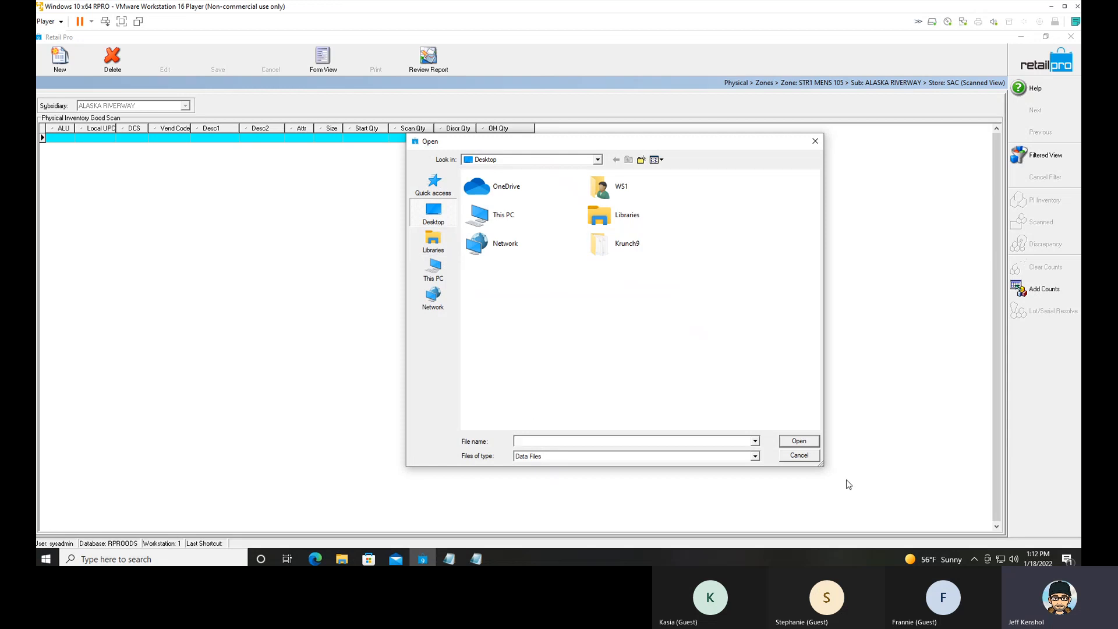
{"action": "left_click", "coordinate": [755, 456]}
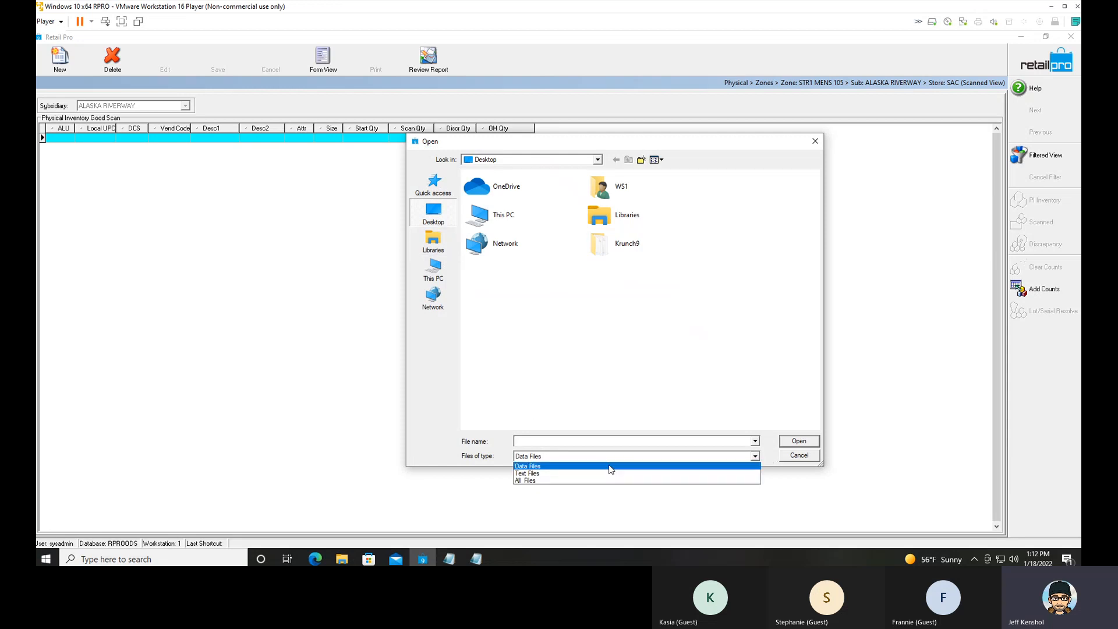
{"action": "left_click", "coordinate": [590, 475]}
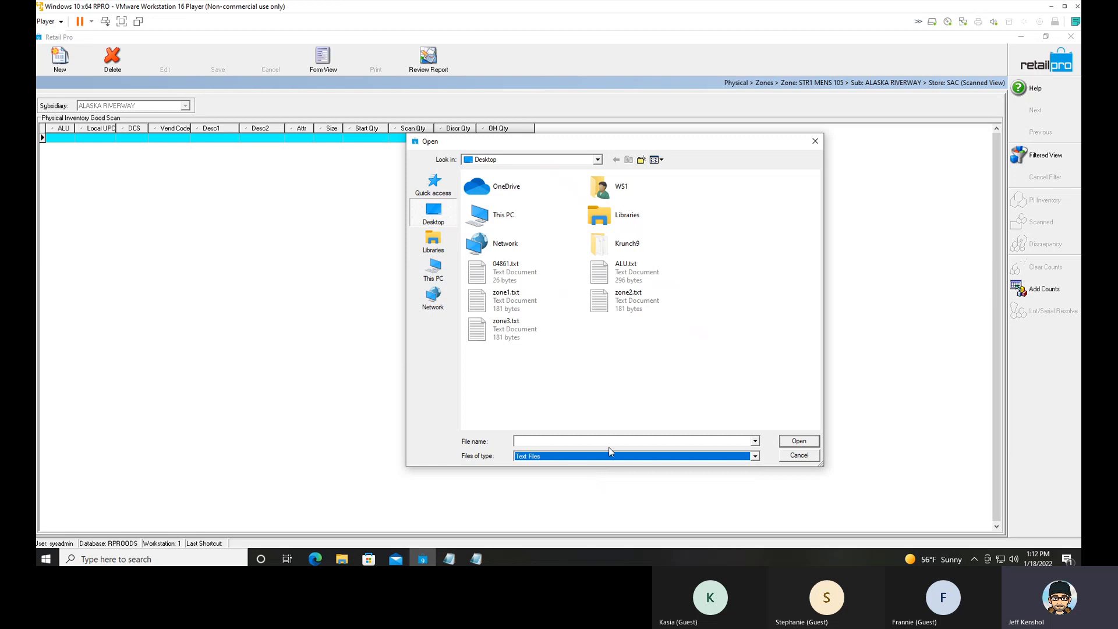
{"action": "left_click", "coordinate": [491, 303]}
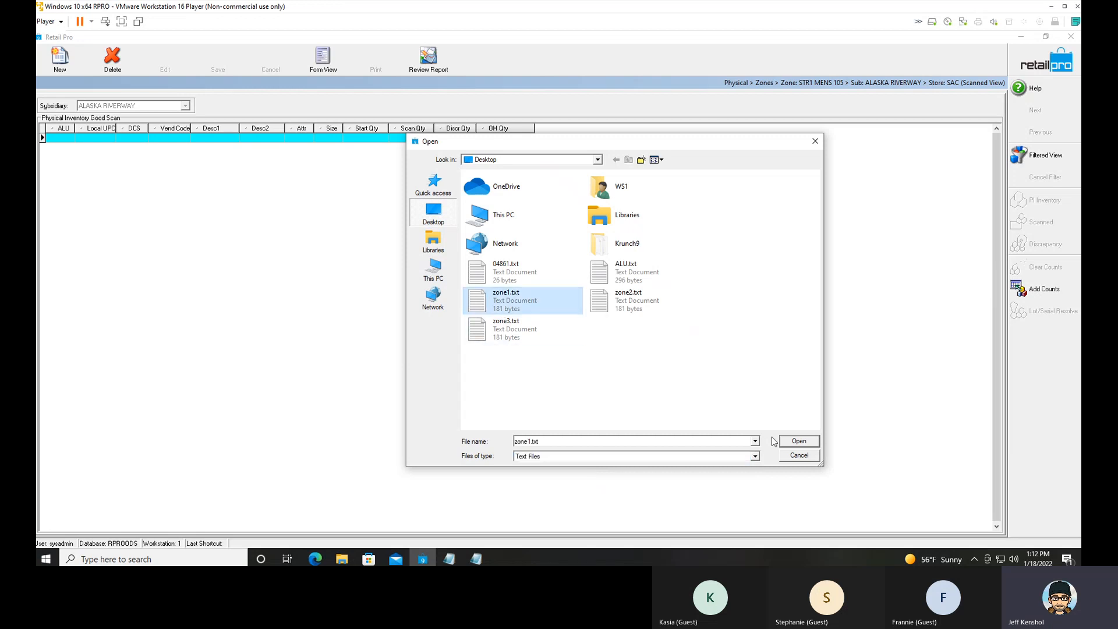
{"action": "left_click", "coordinate": [798, 442]}
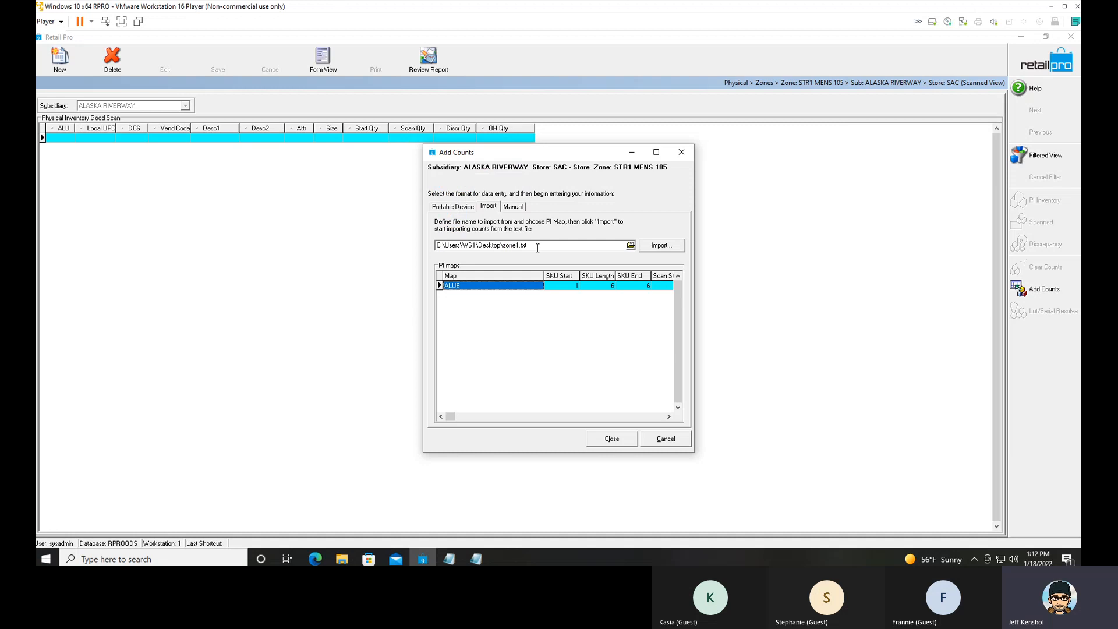
{"action": "left_click", "coordinate": [662, 245]}
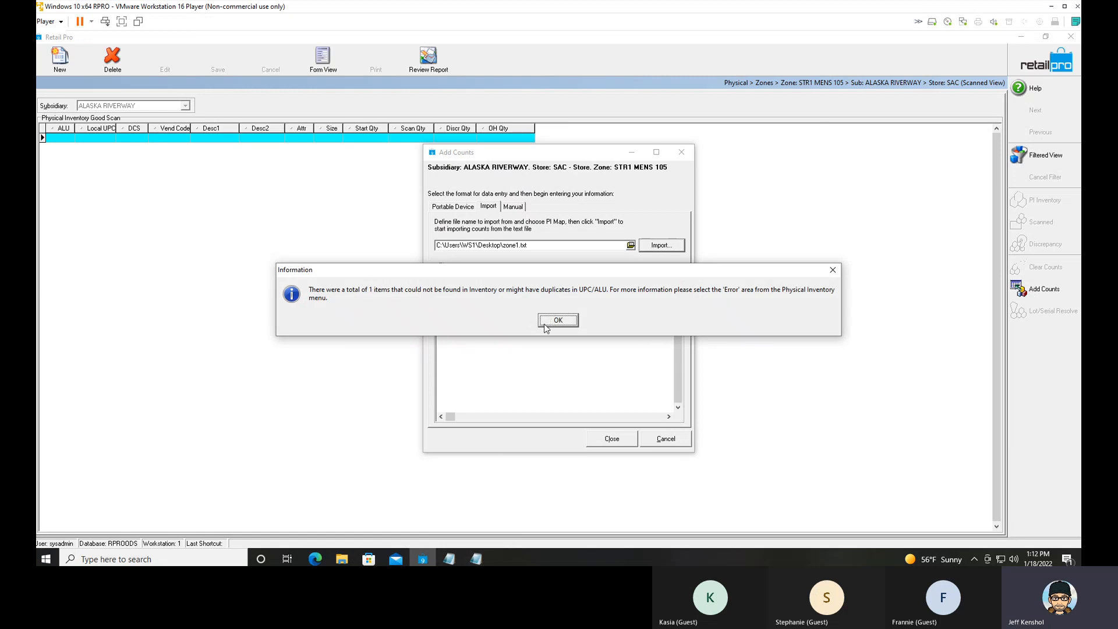
{"action": "mouse_move", "coordinate": [423, 559]}
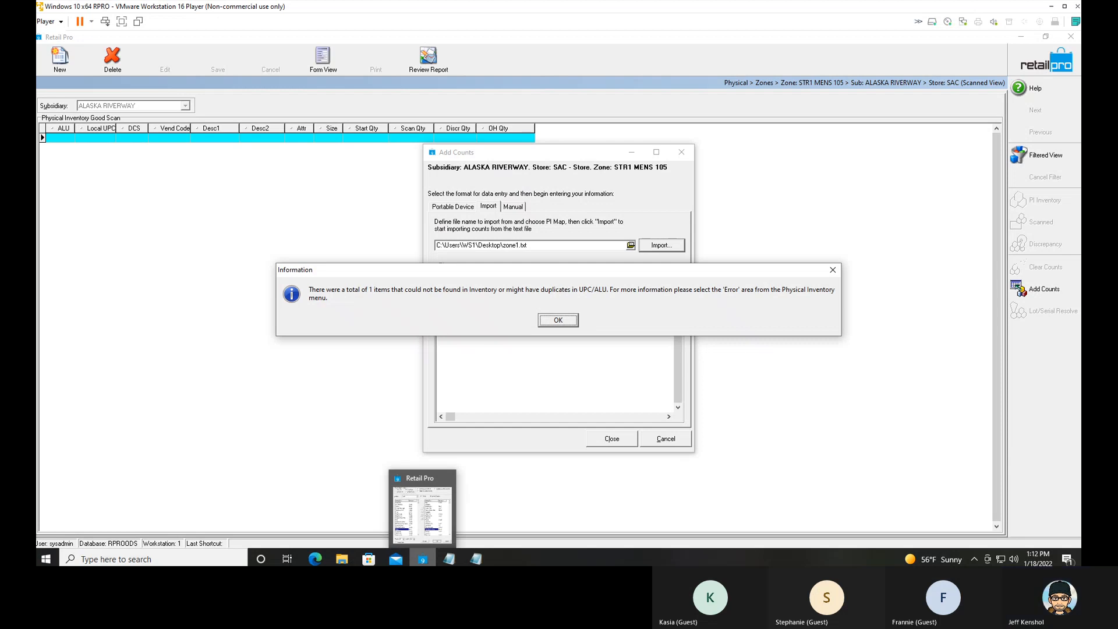
{"action": "left_click", "coordinate": [559, 321]}
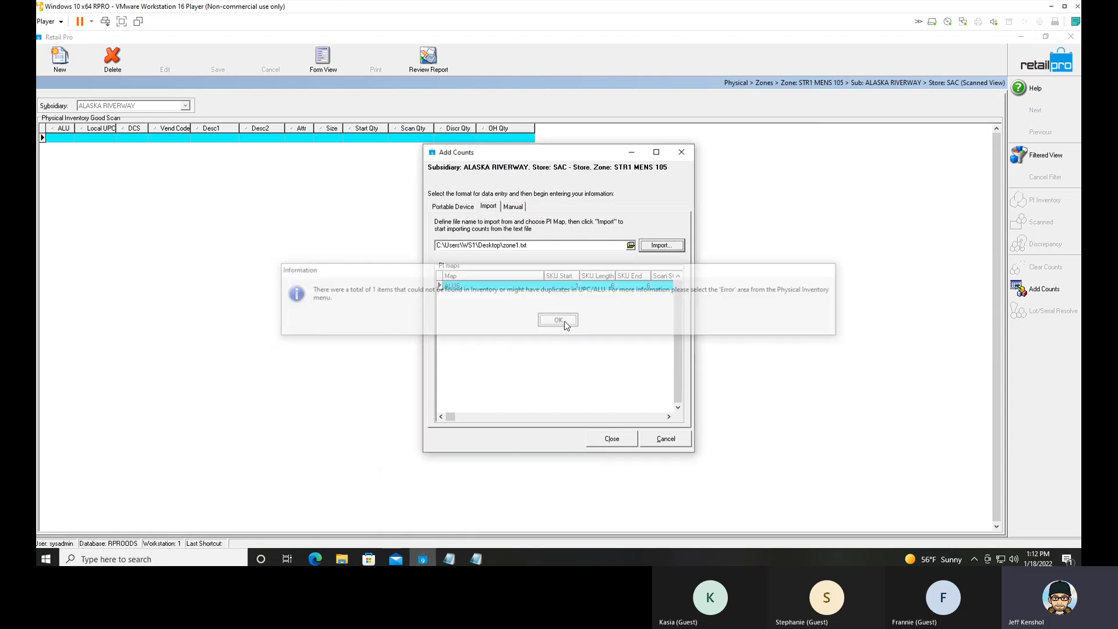
{"action": "left_click", "coordinate": [628, 444]}
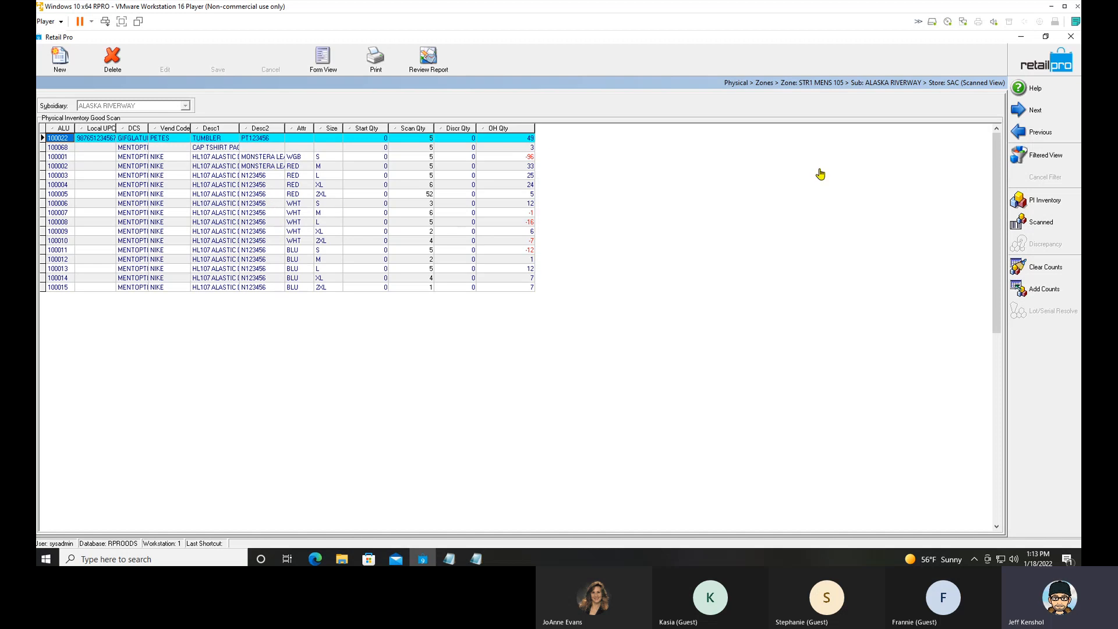
Return to the zone list and open the scan errors of zone STR1 MENS 105.
{"action": "left_click", "coordinate": [1040, 71]}
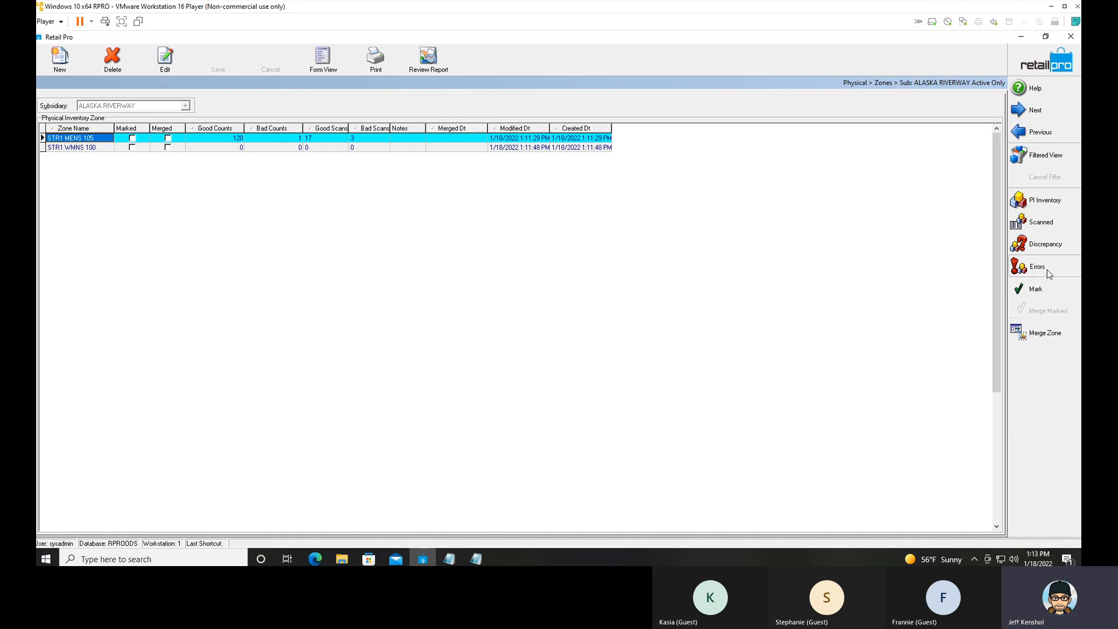
{"action": "left_click", "coordinate": [1020, 269]}
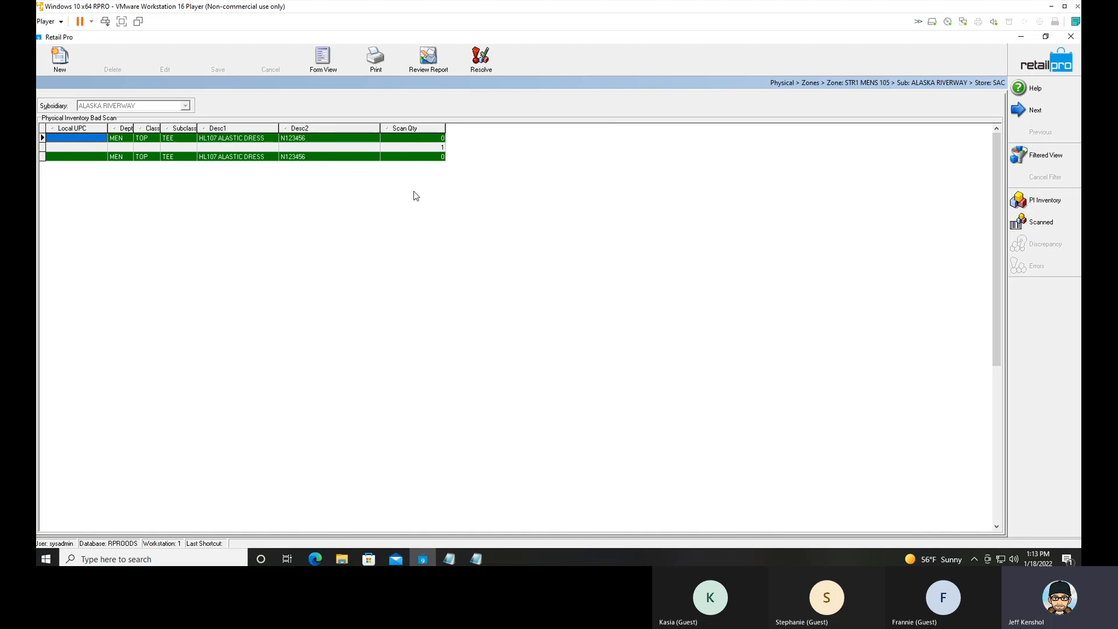
{"action": "right_click", "coordinate": [344, 129]}
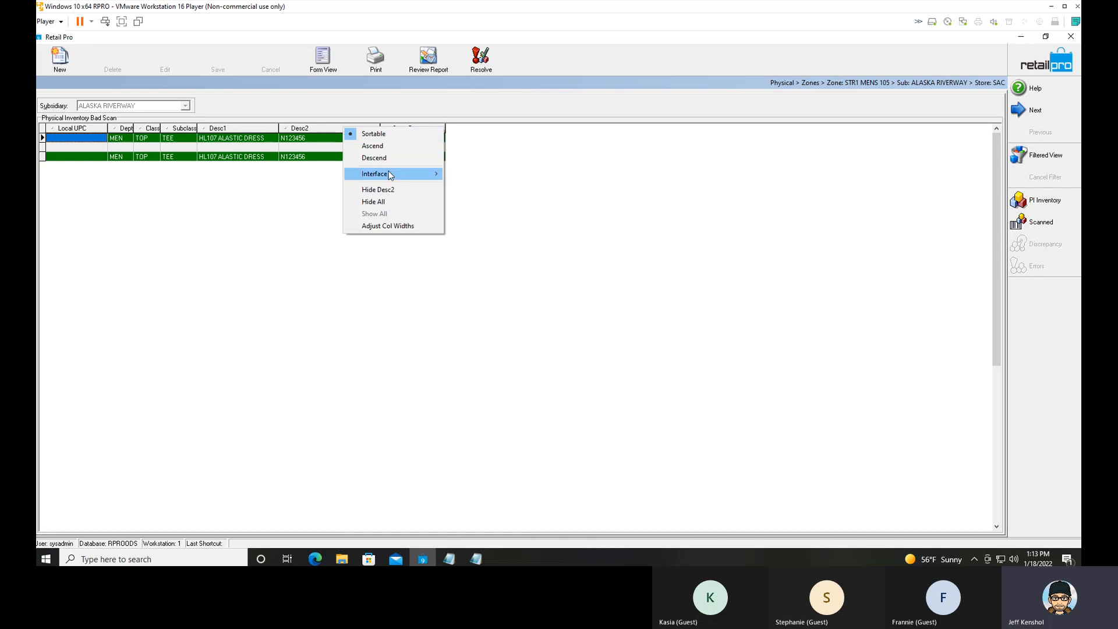
{"action": "mouse_move", "coordinate": [390, 174]}
{"action": "left_click", "coordinate": [491, 185]}
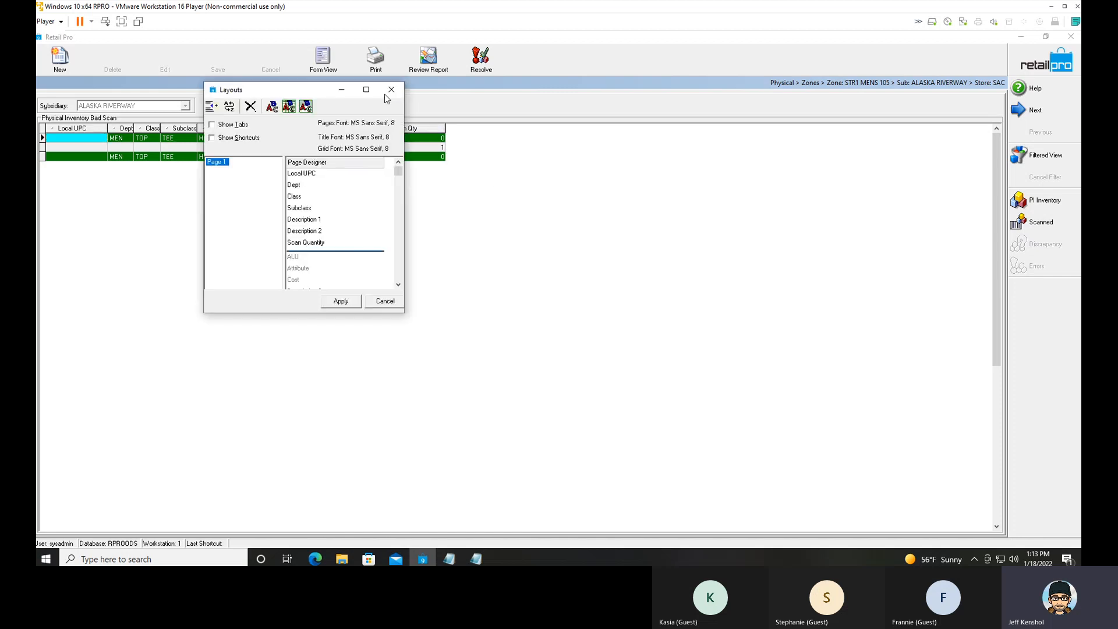
{"action": "left_click", "coordinate": [390, 91]}
Add the Import Id field to the page layout of the bad scan list and apply it.
{"action": "left_click", "coordinate": [324, 140]}
{"action": "right_click", "coordinate": [329, 132]}
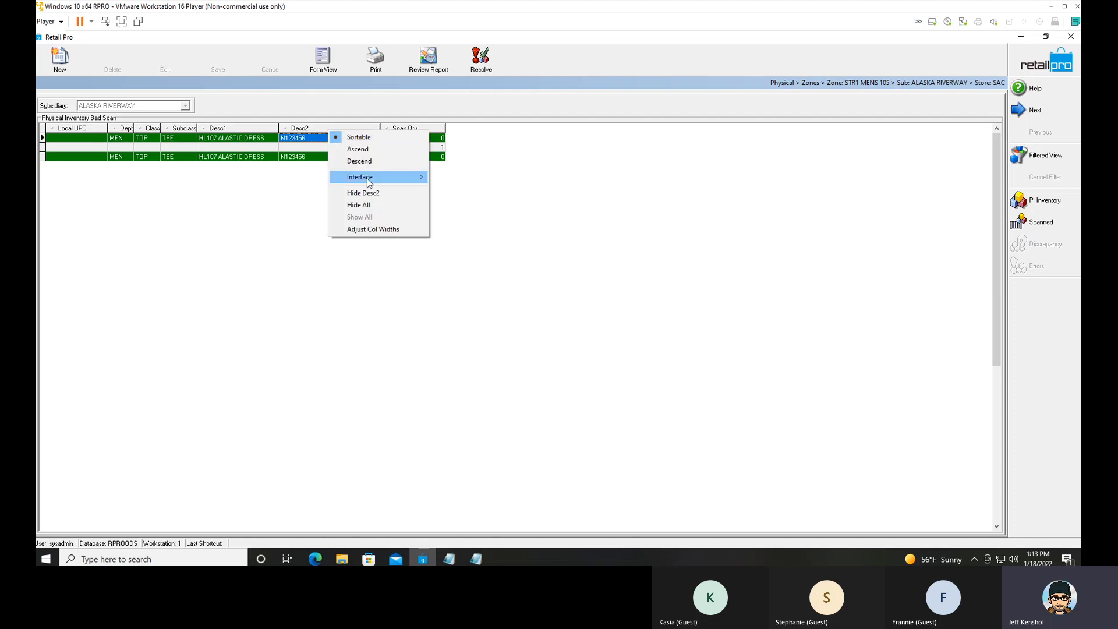
{"action": "mouse_move", "coordinate": [369, 181]}
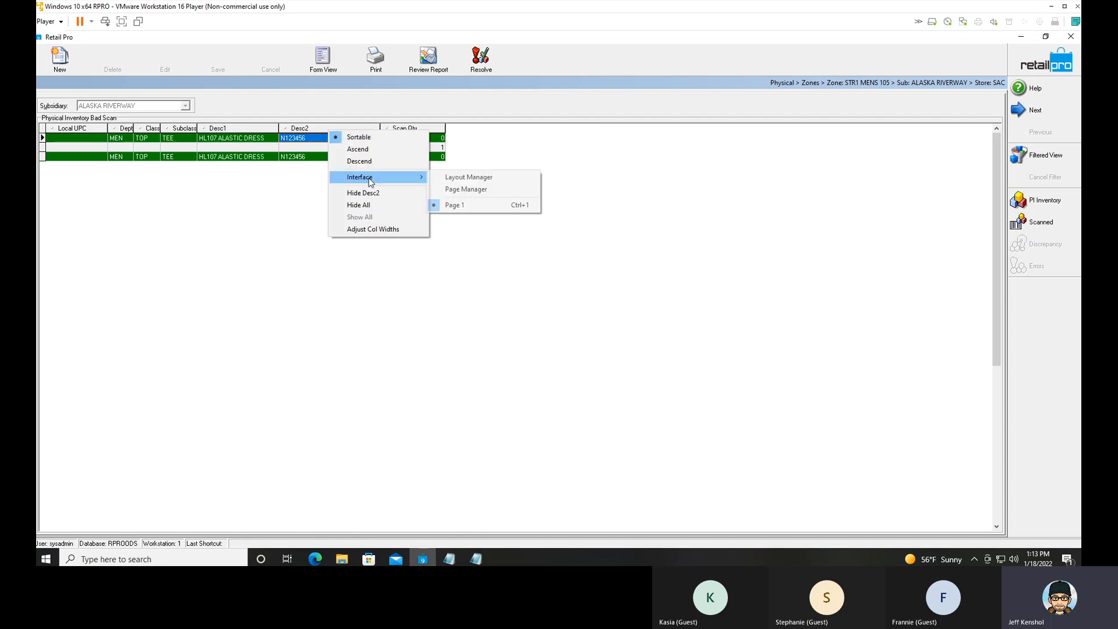
{"action": "left_click", "coordinate": [470, 190]}
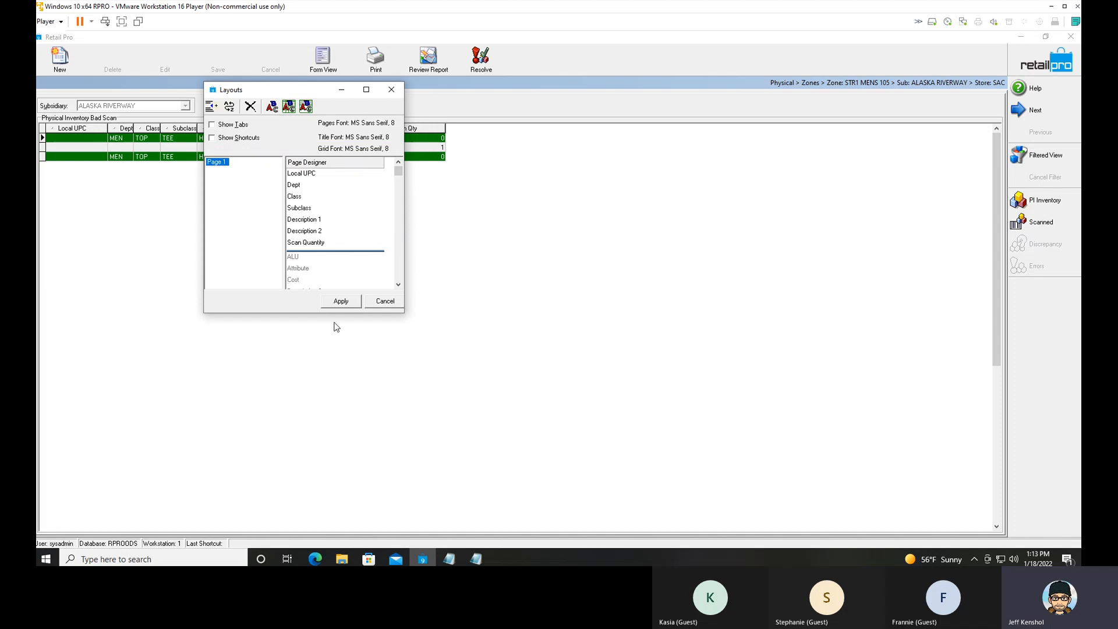
{"action": "left_click_drag", "start_coordinate": [404, 316], "coordinate": [581, 414]}
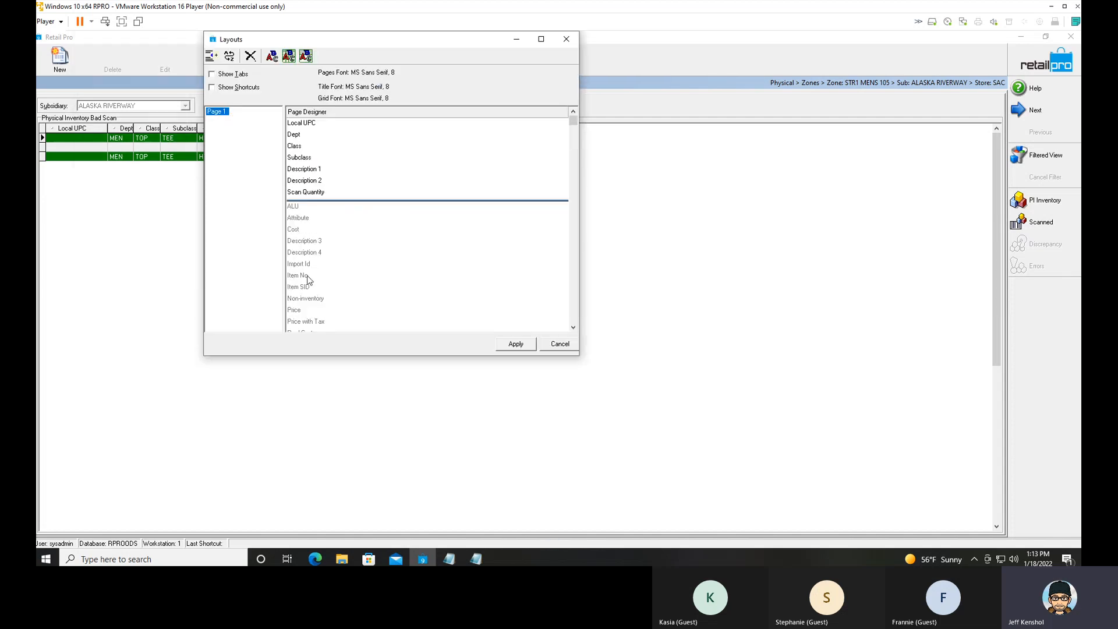
{"action": "left_click", "coordinate": [332, 267]}
{"action": "double_click", "coordinate": [324, 267]}
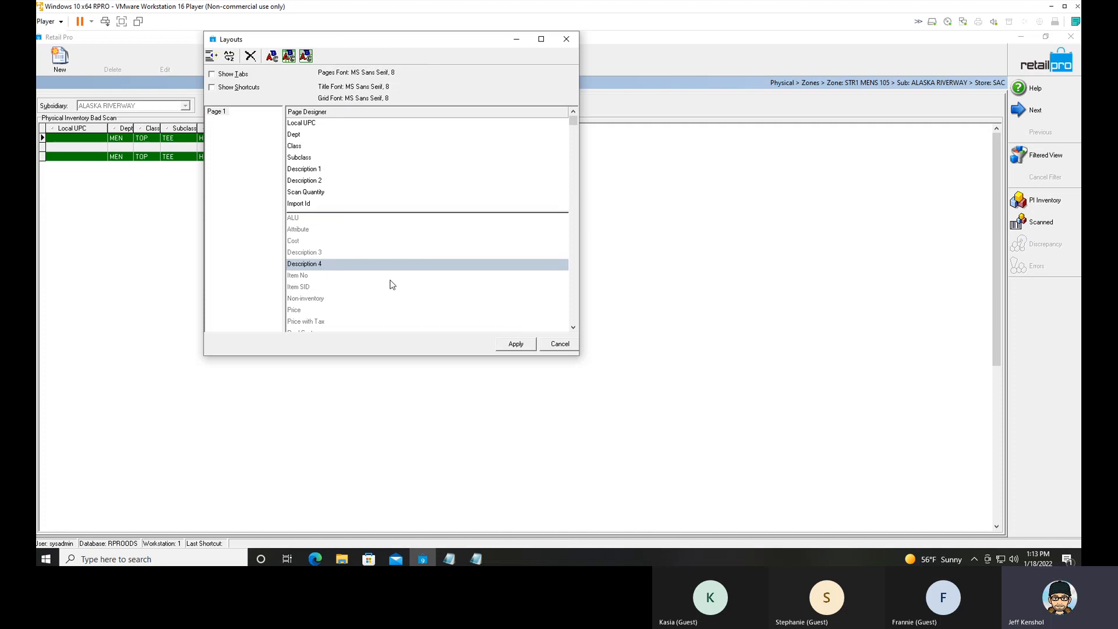
{"action": "left_click", "coordinate": [516, 344]}
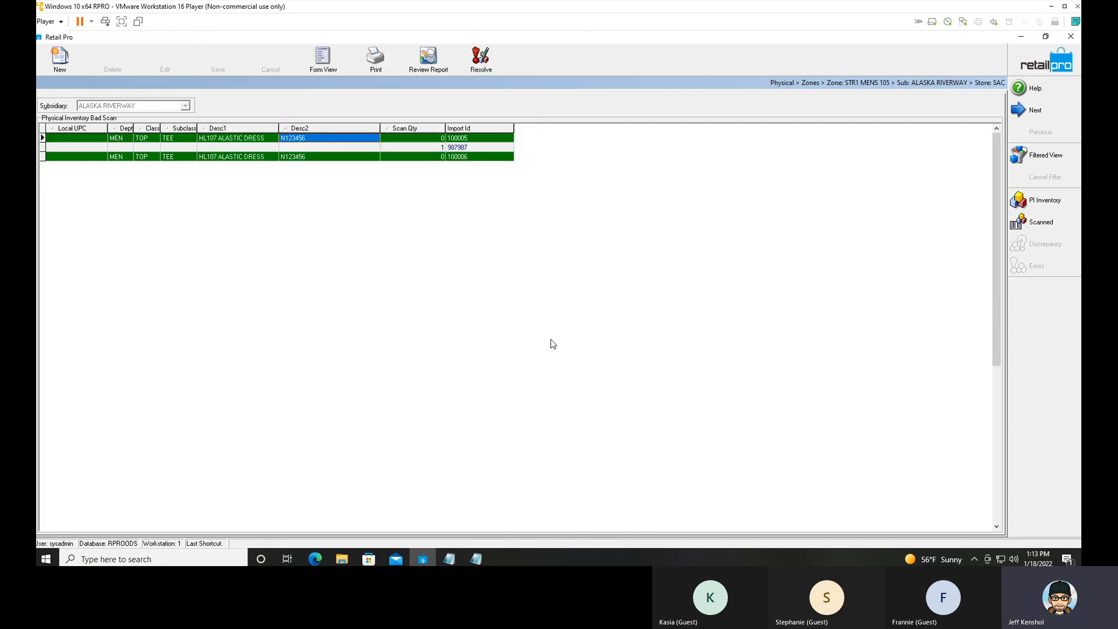
Move the Import Id column ahead of Scan Qty and select the scan quantity of the row without item details.
{"action": "left_click", "coordinate": [485, 148]}
{"action": "left_click_drag", "start_coordinate": [481, 130], "coordinate": [383, 129]}
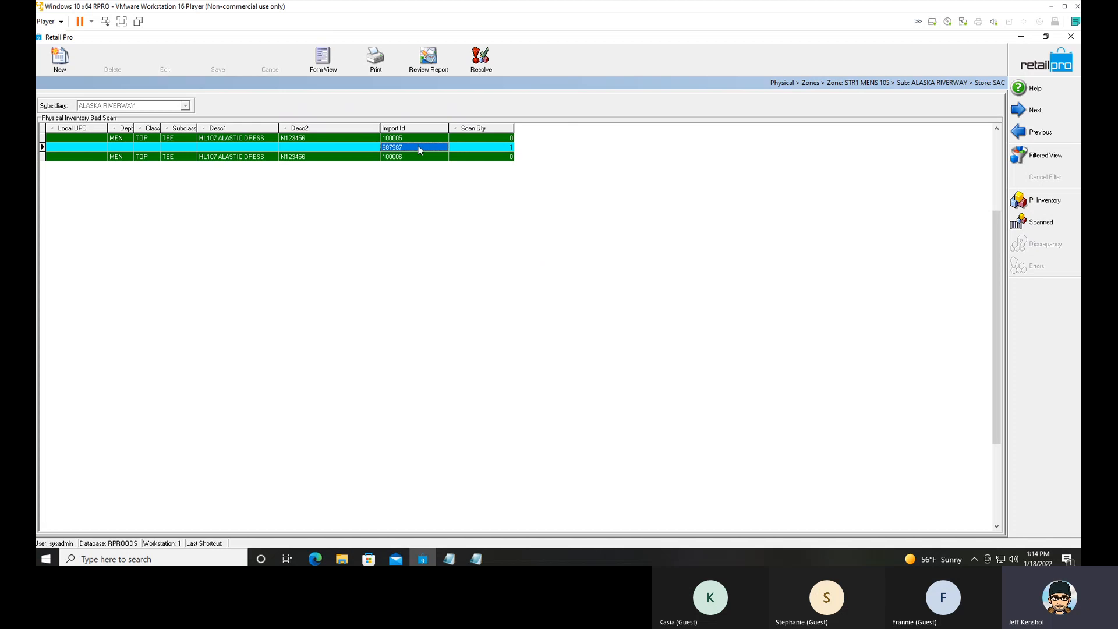
{"action": "left_click", "coordinate": [495, 148]}
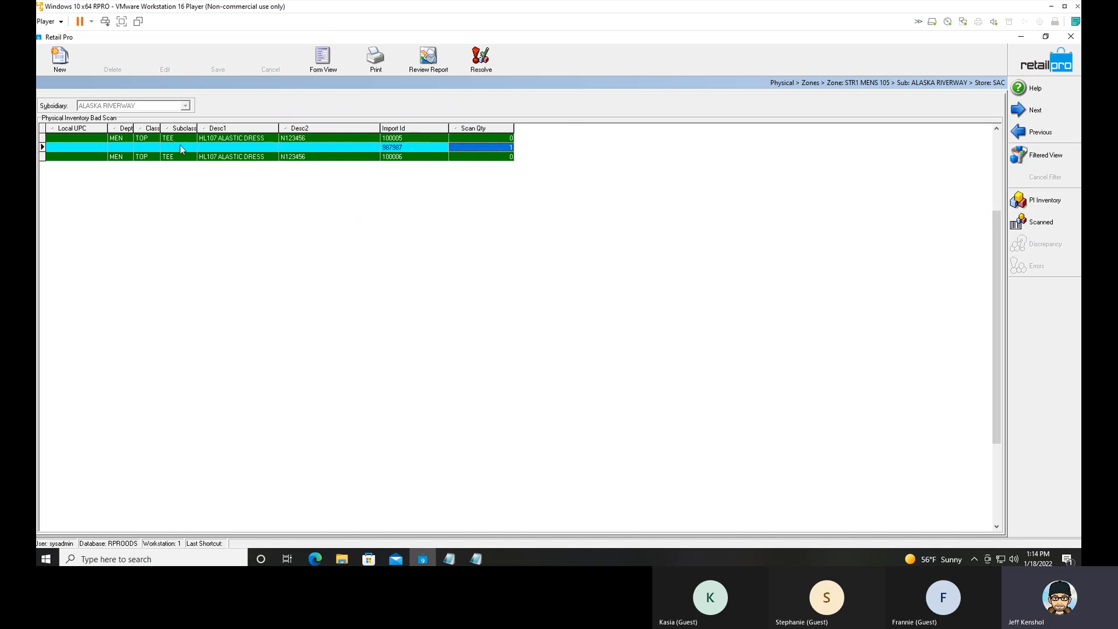
Preview the BHDV9 Zone document for the selected record, then close the report without saving it.
{"action": "left_click", "coordinate": [376, 58]}
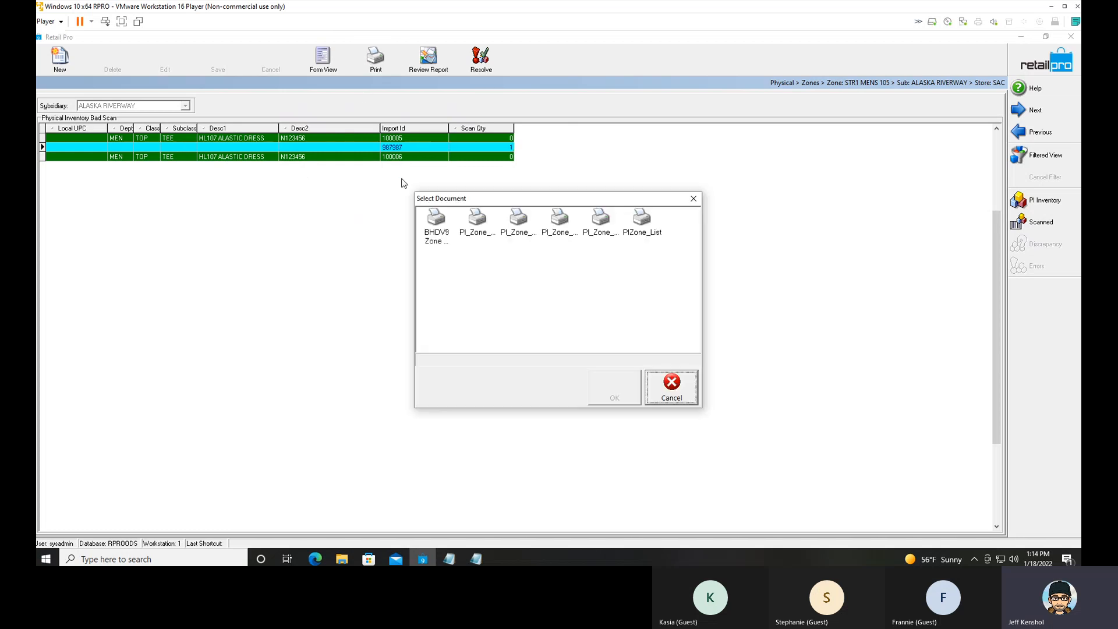
{"action": "left_click", "coordinate": [436, 221]}
{"action": "left_click", "coordinate": [616, 398]}
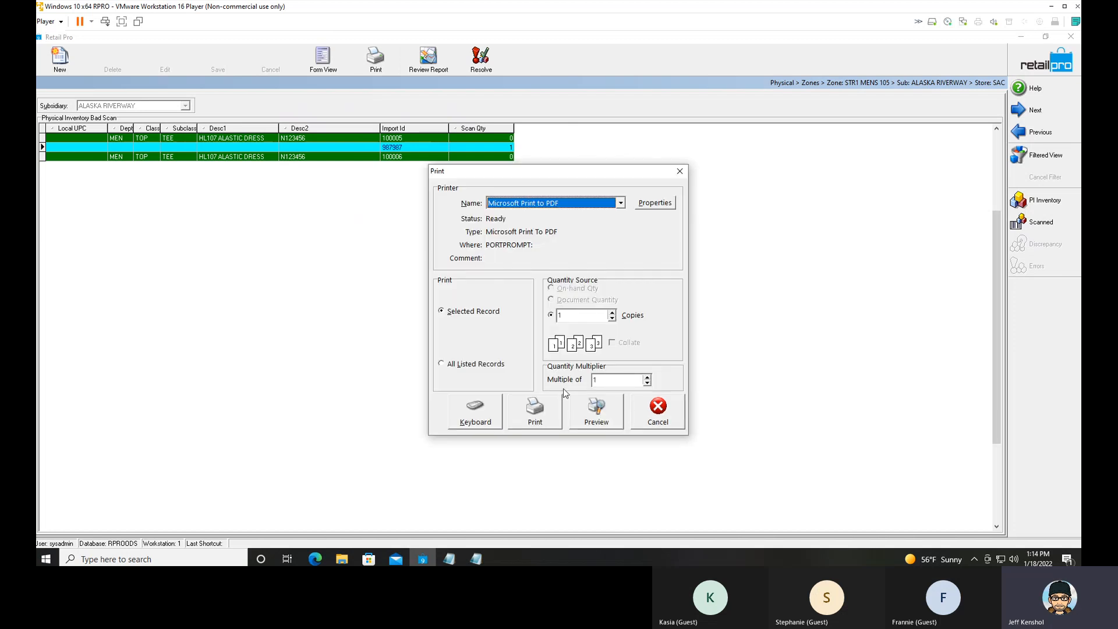
{"action": "left_click", "coordinate": [599, 413]}
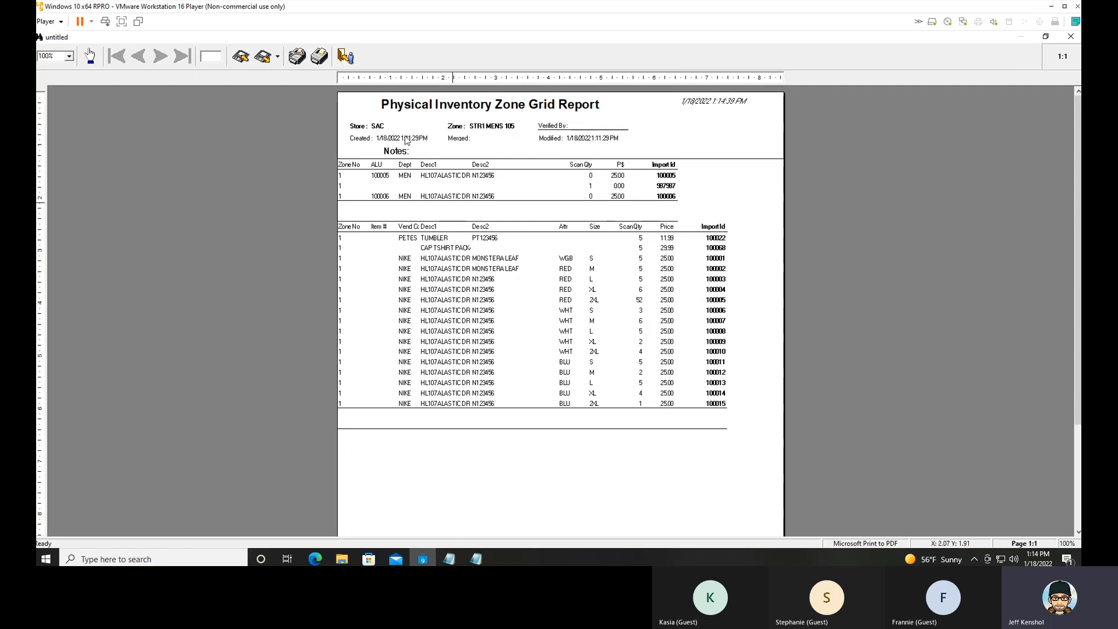
{"action": "left_click", "coordinate": [349, 57]}
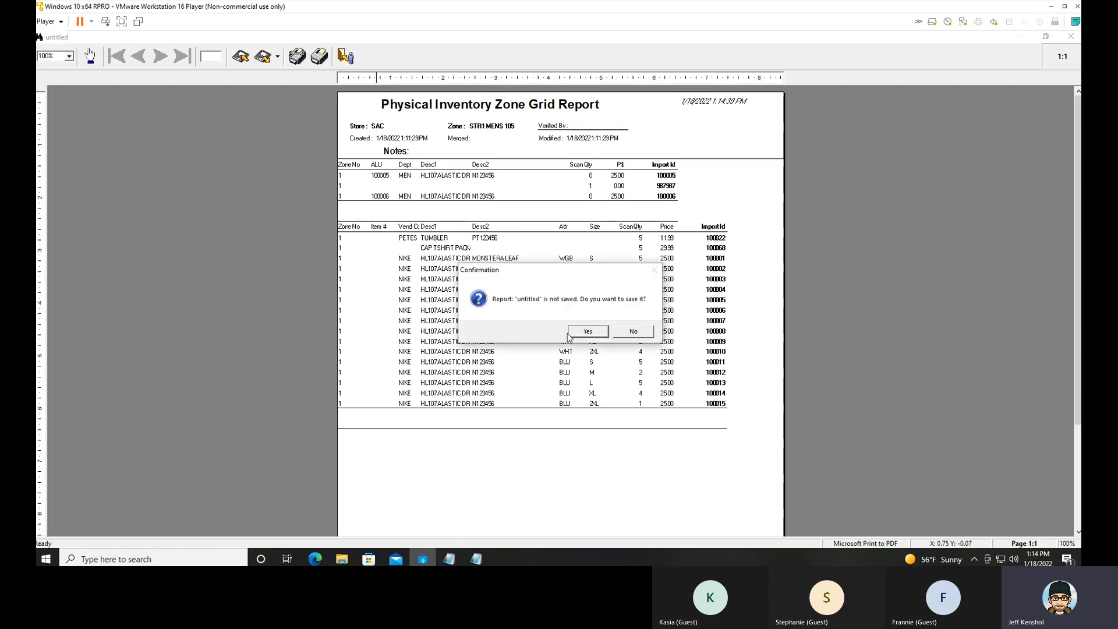
{"action": "left_click", "coordinate": [634, 332]}
Select all bad scan rows, send them to Notepad and maximize the exported text.
{"action": "right_click", "coordinate": [285, 141]}
{"action": "left_click", "coordinate": [313, 146]}
{"action": "right_click", "coordinate": [323, 147]}
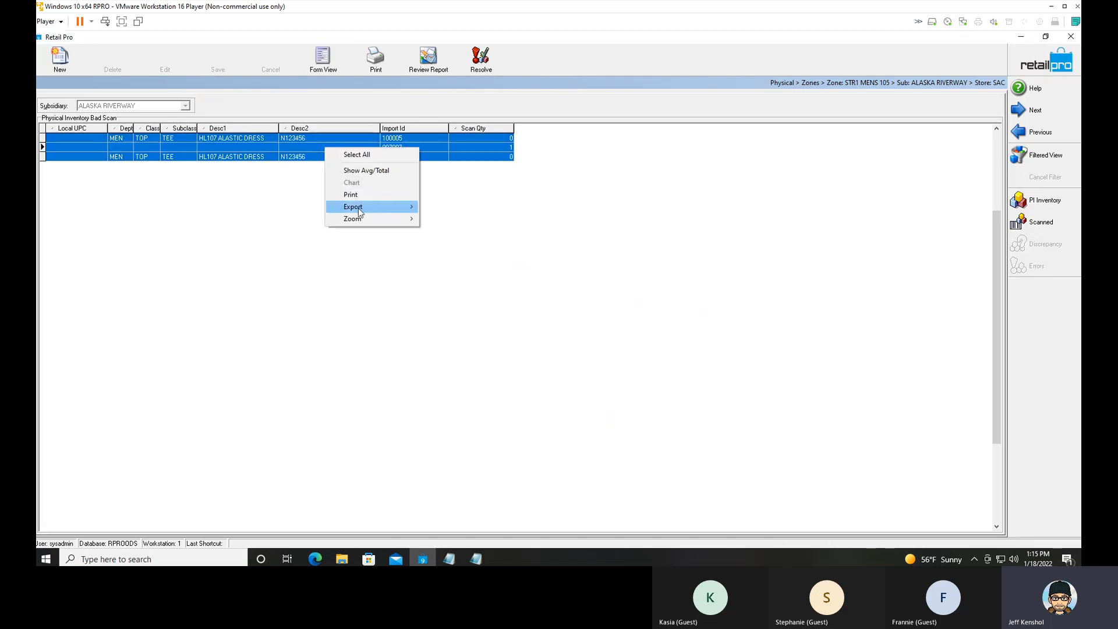
{"action": "mouse_move", "coordinate": [359, 208]}
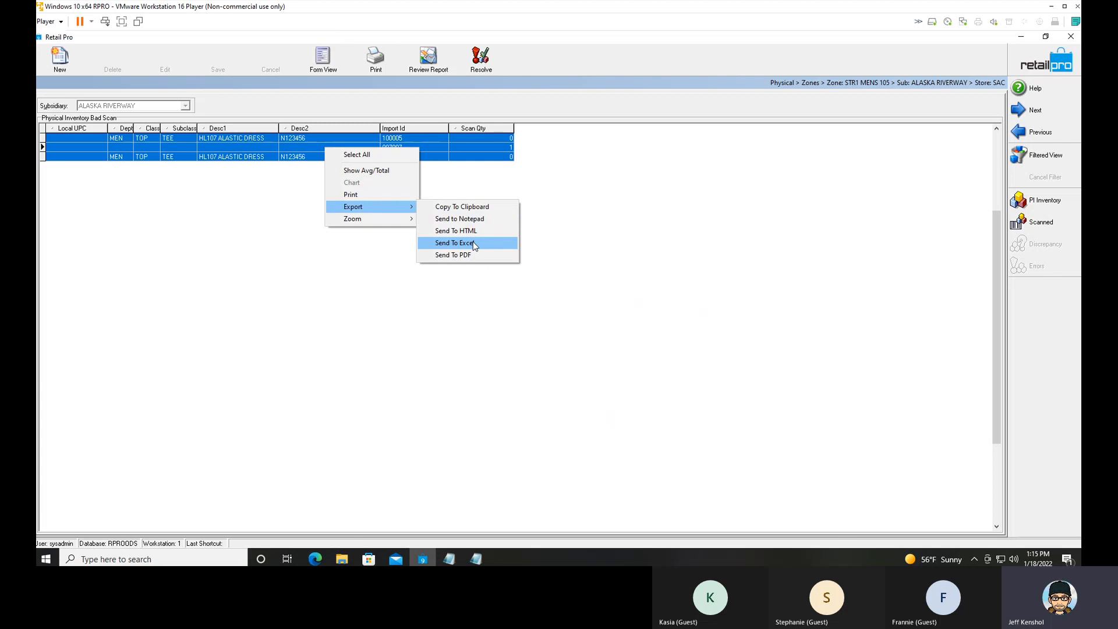
{"action": "left_click", "coordinate": [481, 222]}
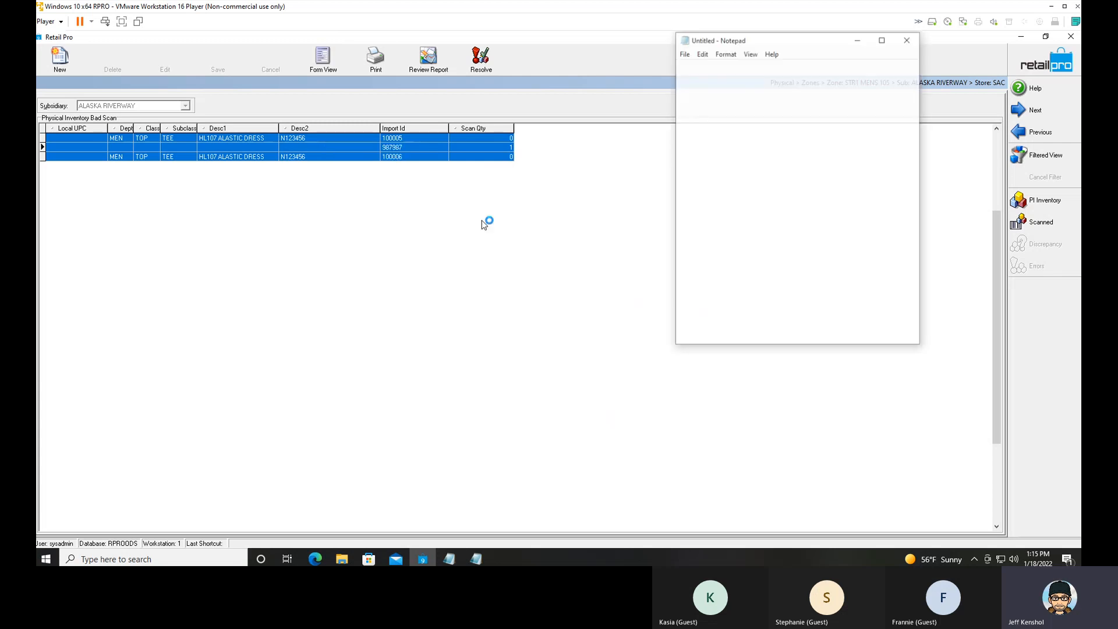
{"action": "left_click", "coordinate": [883, 39]}
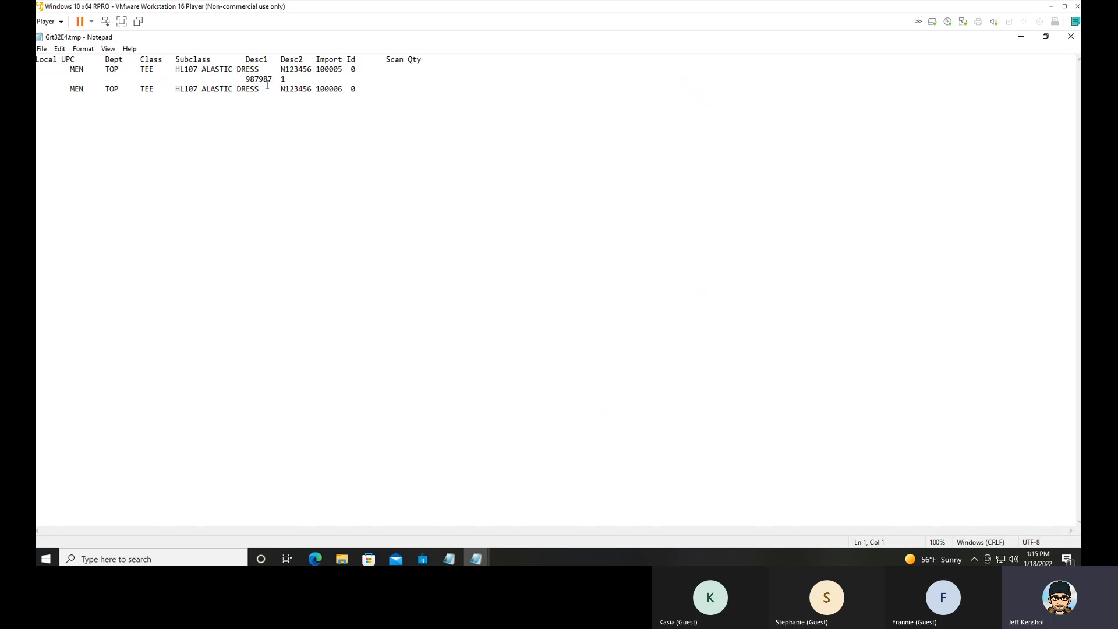
Highlight the 987987 entry with its quantity in the exported text and close Notepad.
{"action": "left_click_drag", "start_coordinate": [286, 79], "coordinate": [246, 79]}
{"action": "left_click_drag", "start_coordinate": [358, 70], "coordinate": [245, 79]}
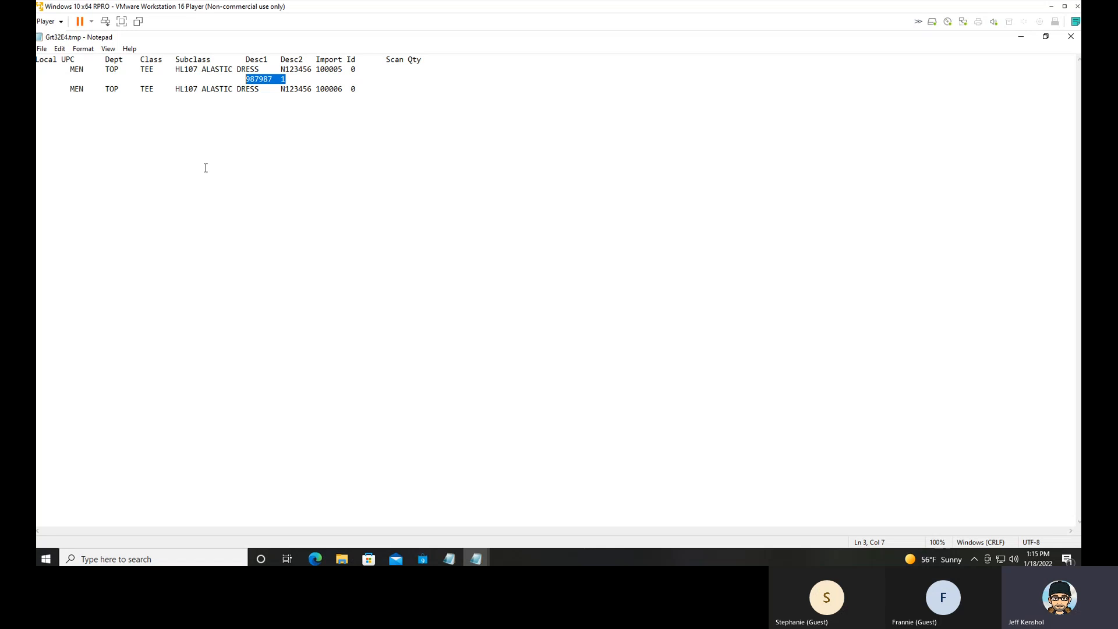
{"action": "left_click", "coordinate": [1070, 36]}
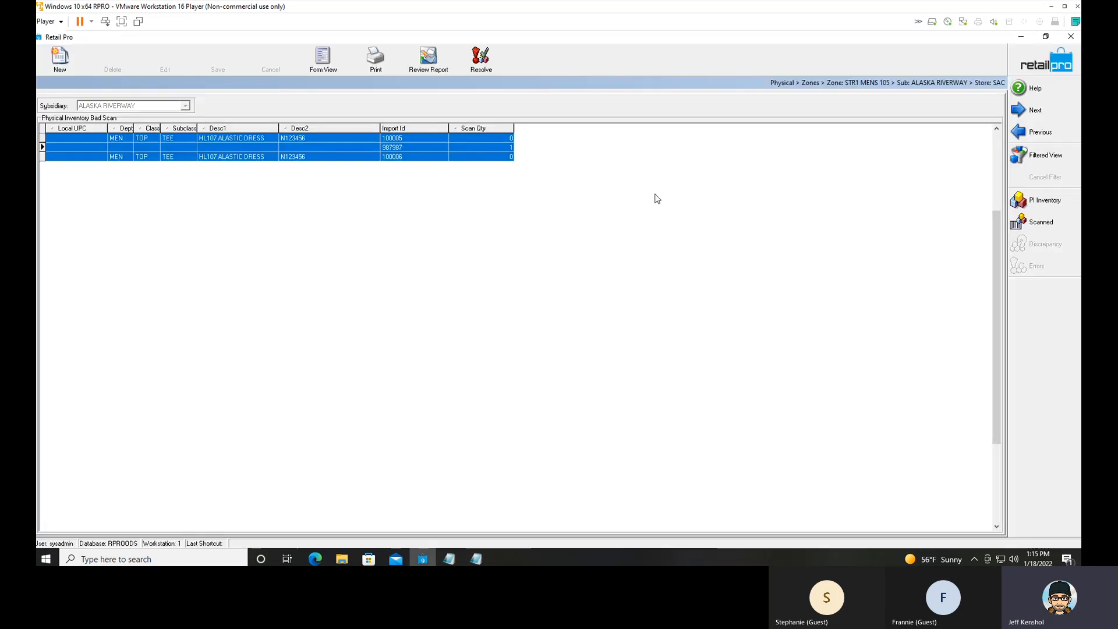
Try to change the Import Id of the 987987 bad scan row to 100005.
{"action": "left_click", "coordinate": [406, 148]}
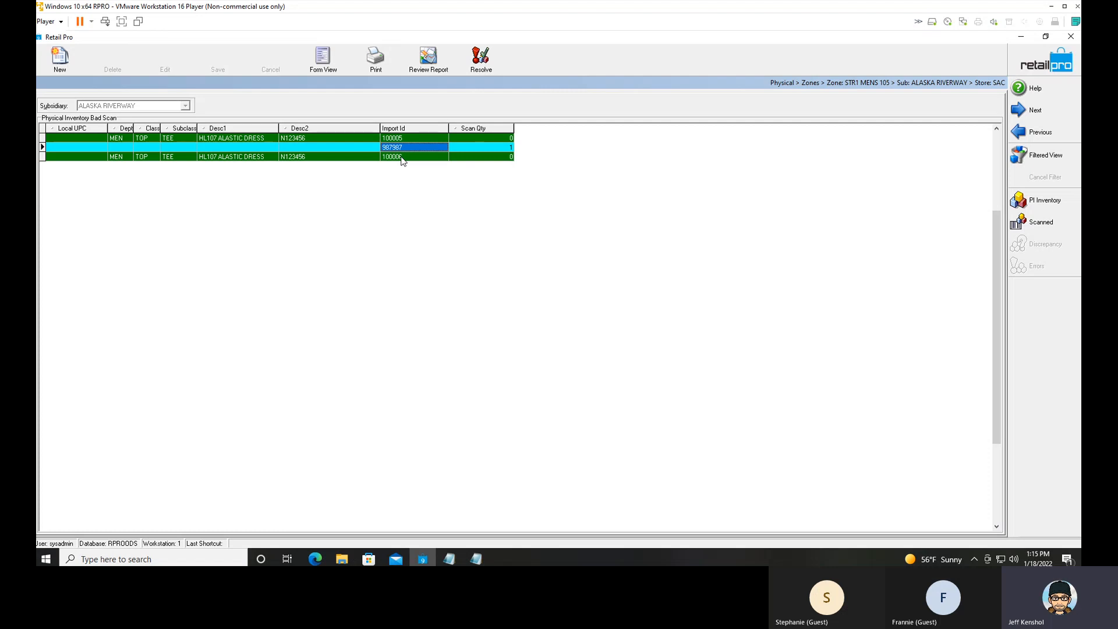
{"action": "left_click", "coordinate": [418, 148]}
{"action": "type", "text": "10"}
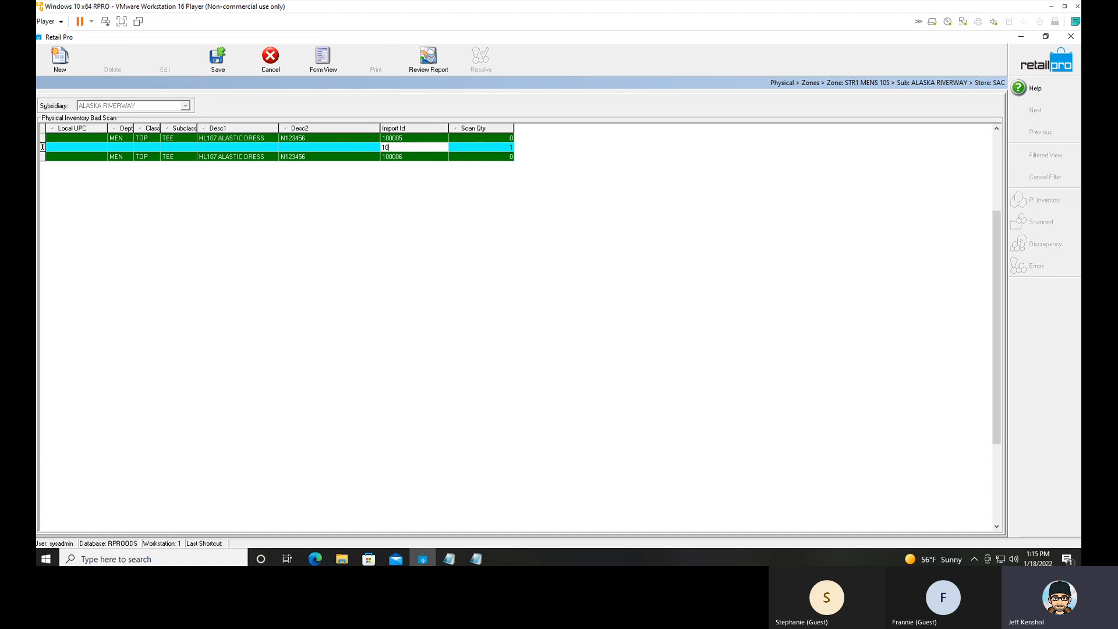
{"action": "type", "text": "0005"}
{"action": "left_click", "coordinate": [424, 156]}
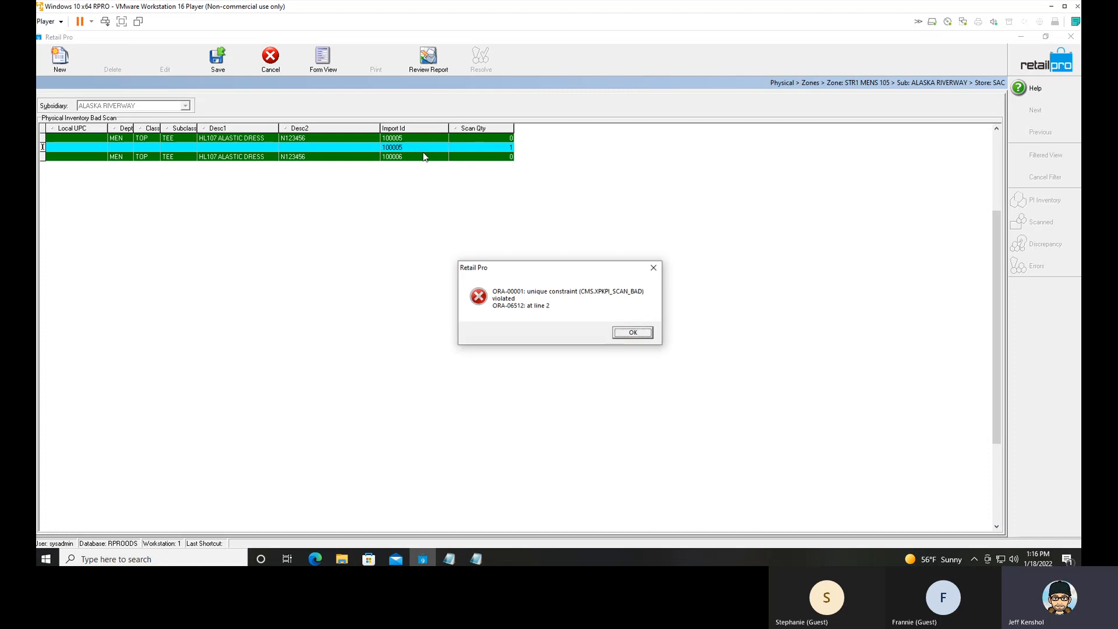
{"action": "left_click", "coordinate": [635, 333]}
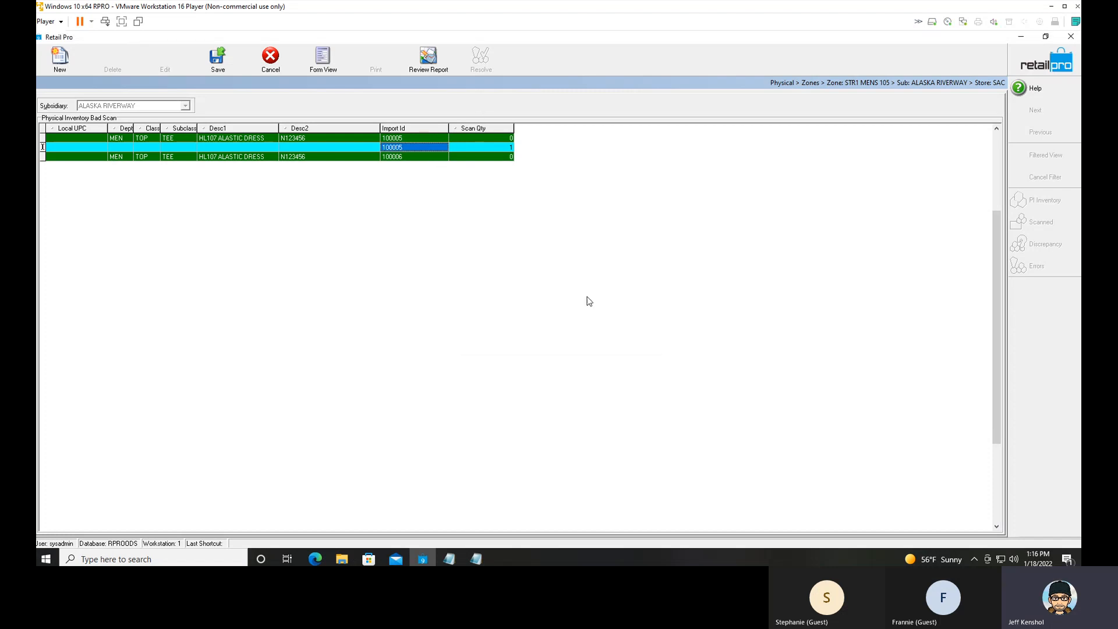
{"action": "left_click", "coordinate": [465, 147]}
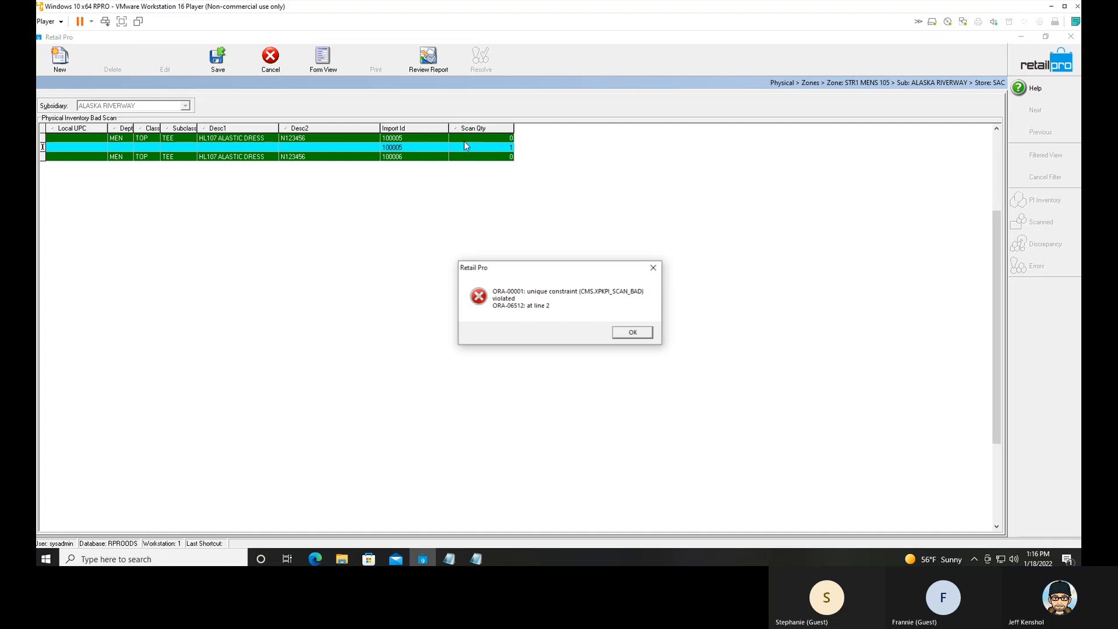
{"action": "left_click", "coordinate": [634, 333]}
Re-enter 987987 as the Import Id of the edited bad scan row and cancel the edit.
{"action": "type", "text": "987987"}
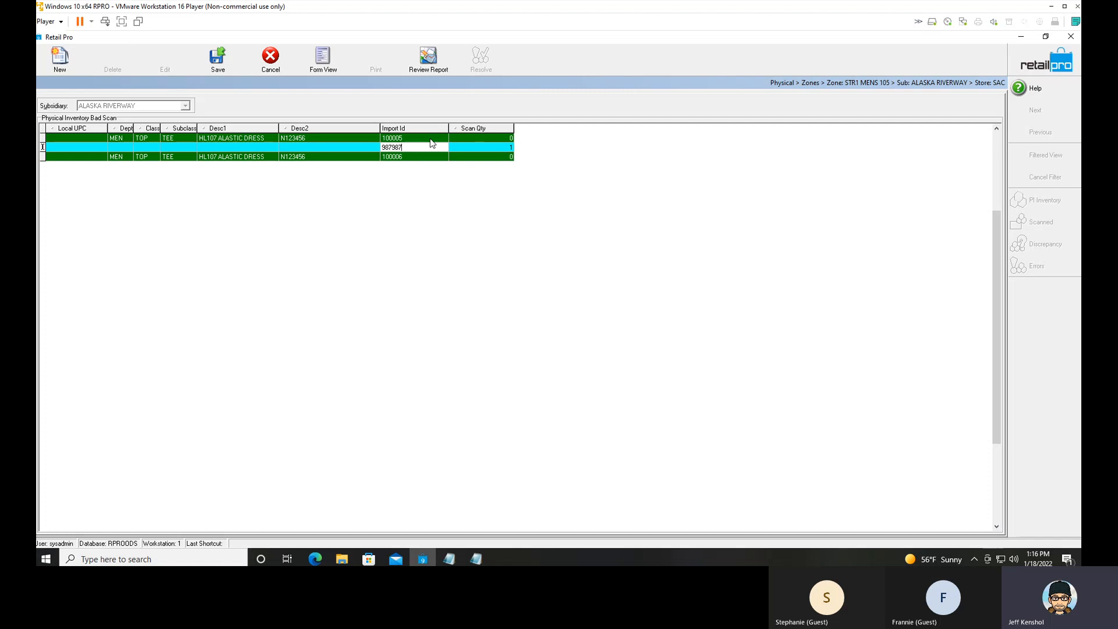
{"action": "left_click", "coordinate": [445, 146]}
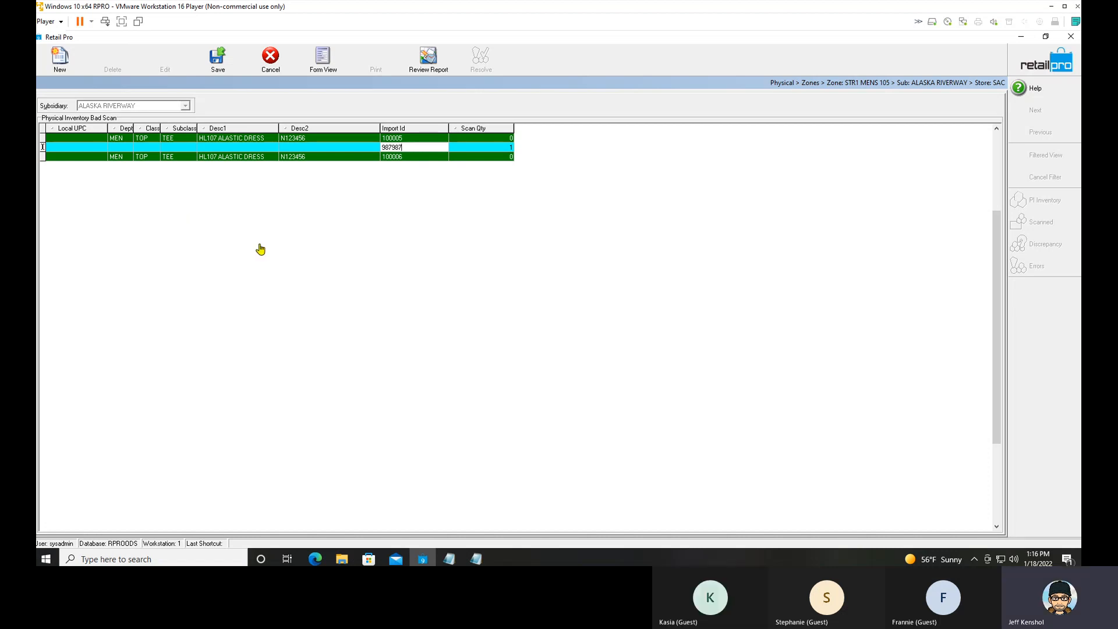
{"action": "left_click", "coordinate": [277, 71]}
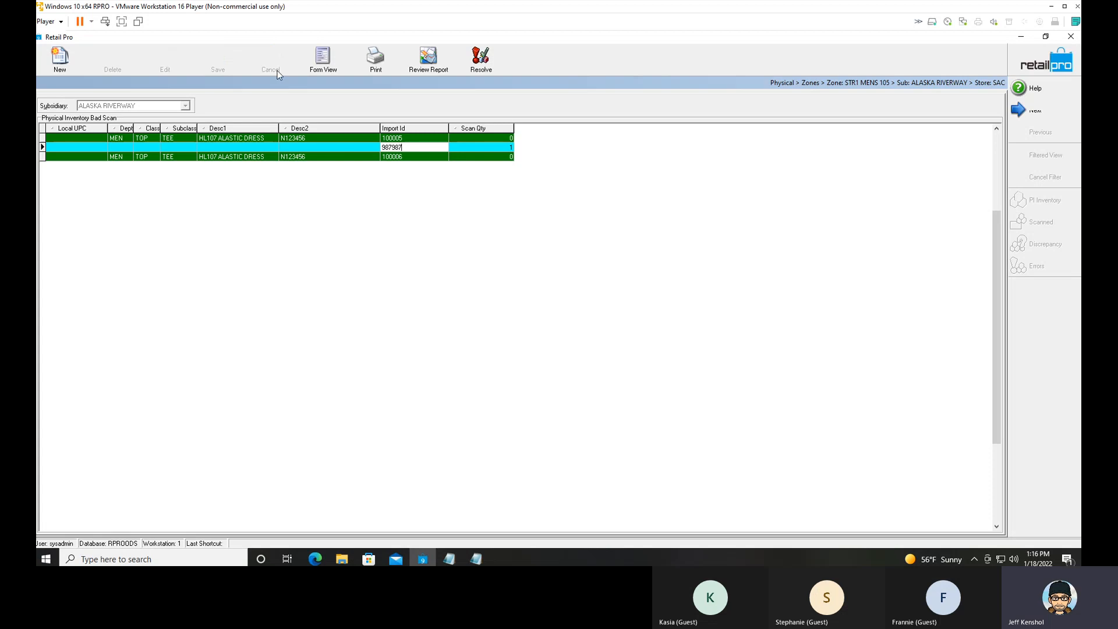
{"action": "left_click", "coordinate": [415, 156]}
{"action": "left_click", "coordinate": [639, 334]}
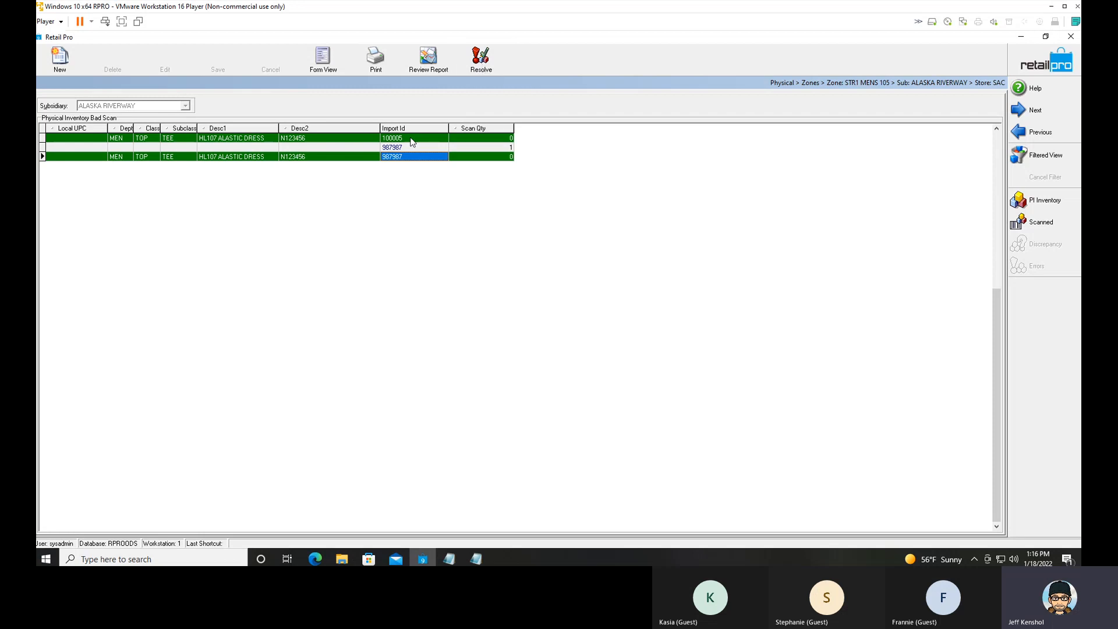
Run Resolve on the bad scans of zone STR1 MENS 105.
{"action": "left_click", "coordinate": [483, 69]}
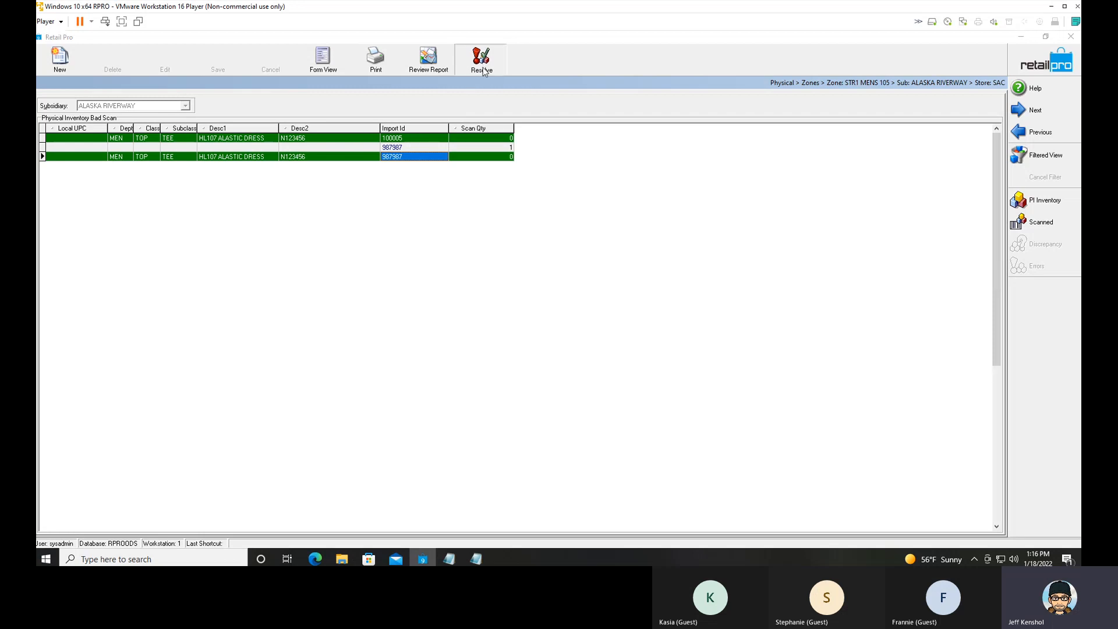
{"action": "left_click", "coordinate": [547, 315]}
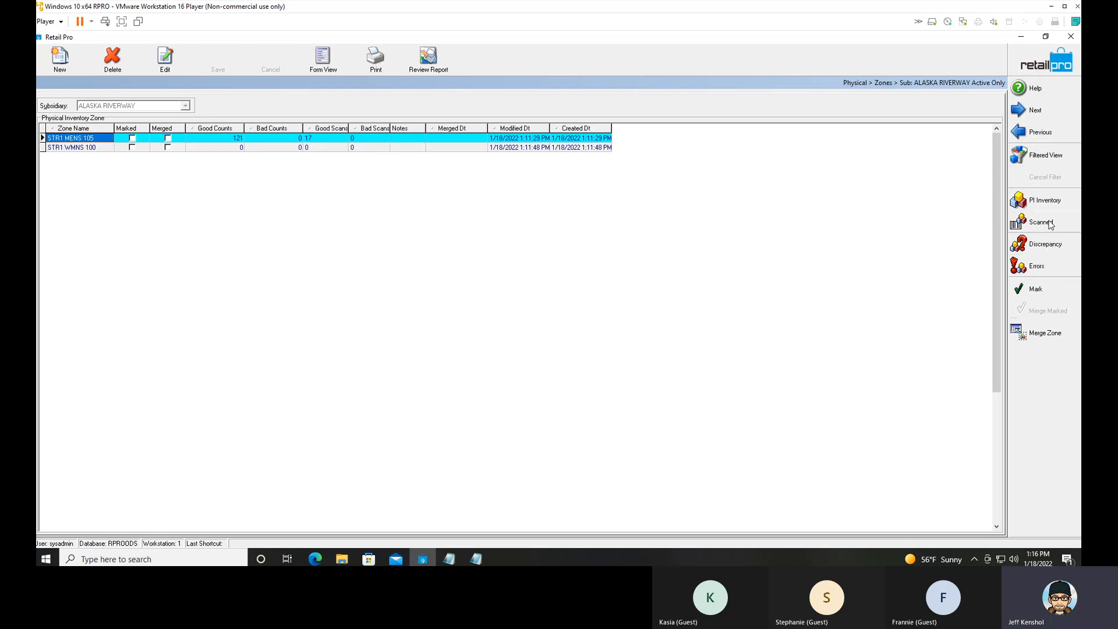
Open the scanned items of zone STR1 MENS 105 and manually add one count for item 100005.
{"action": "left_click", "coordinate": [1045, 223]}
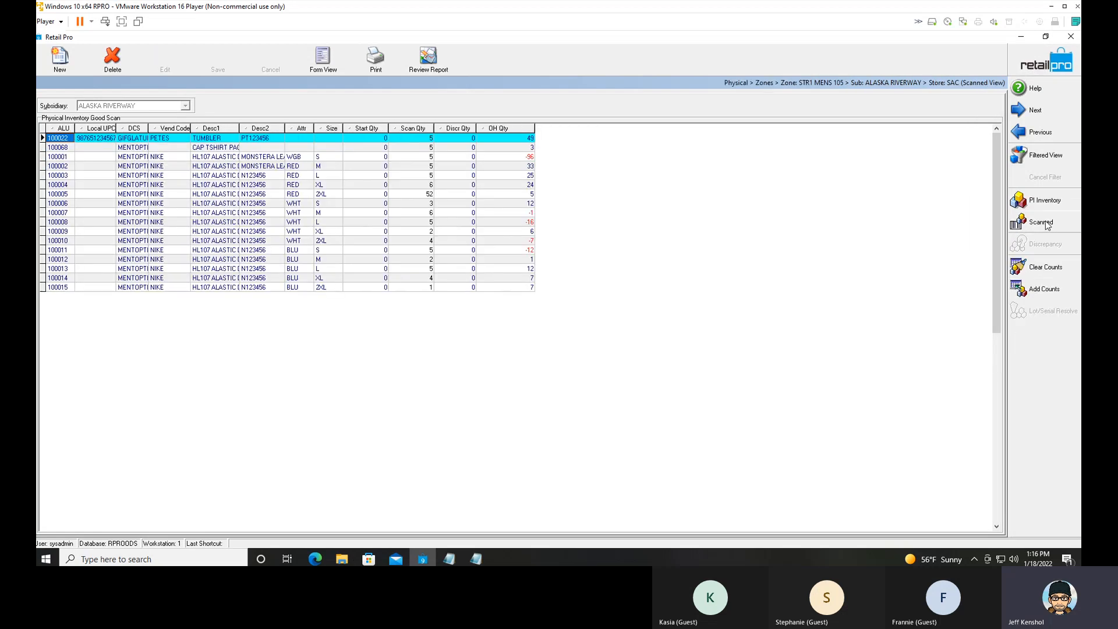
{"action": "left_click", "coordinate": [1043, 297]}
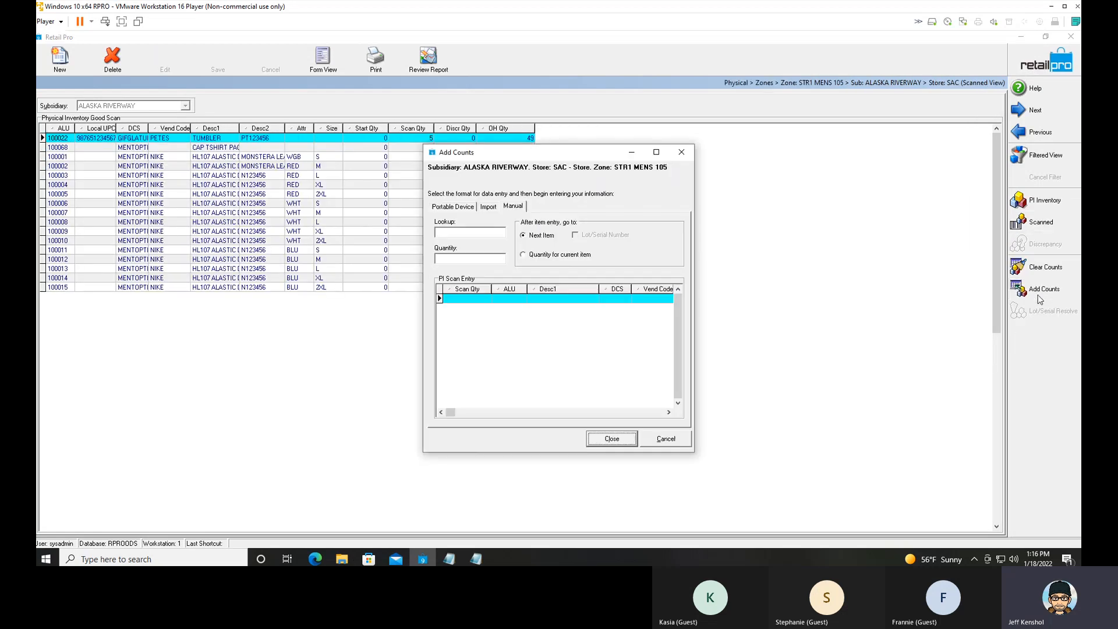
{"action": "left_click", "coordinate": [480, 234]}
{"action": "type", "text": "100005"}
{"action": "key", "text": "Return"}
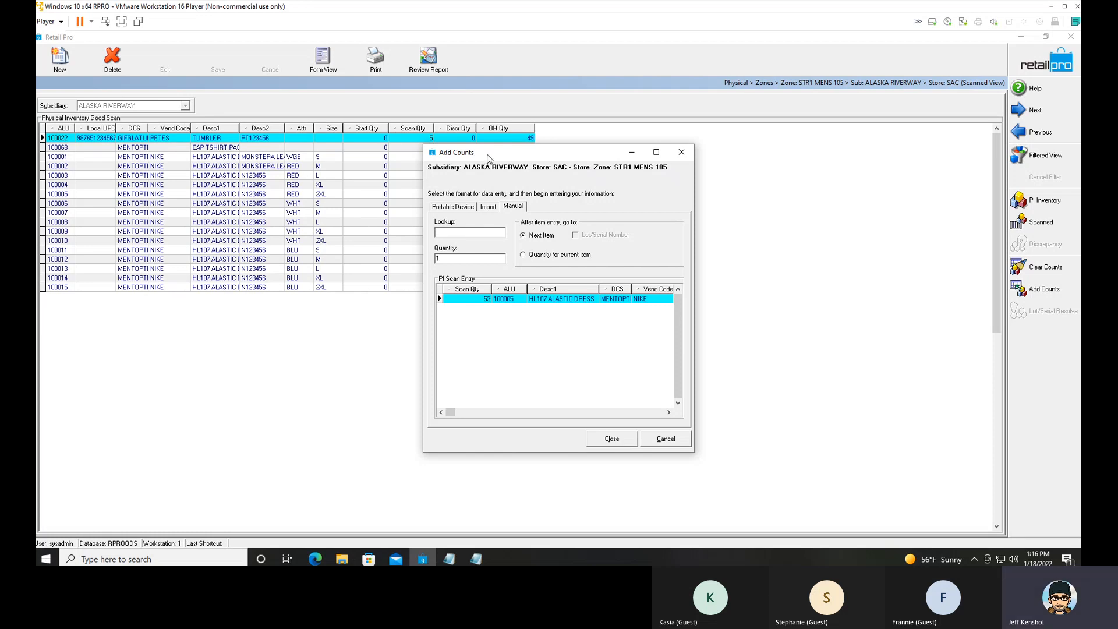
{"action": "left_click_drag", "start_coordinate": [489, 159], "coordinate": [341, 215]}
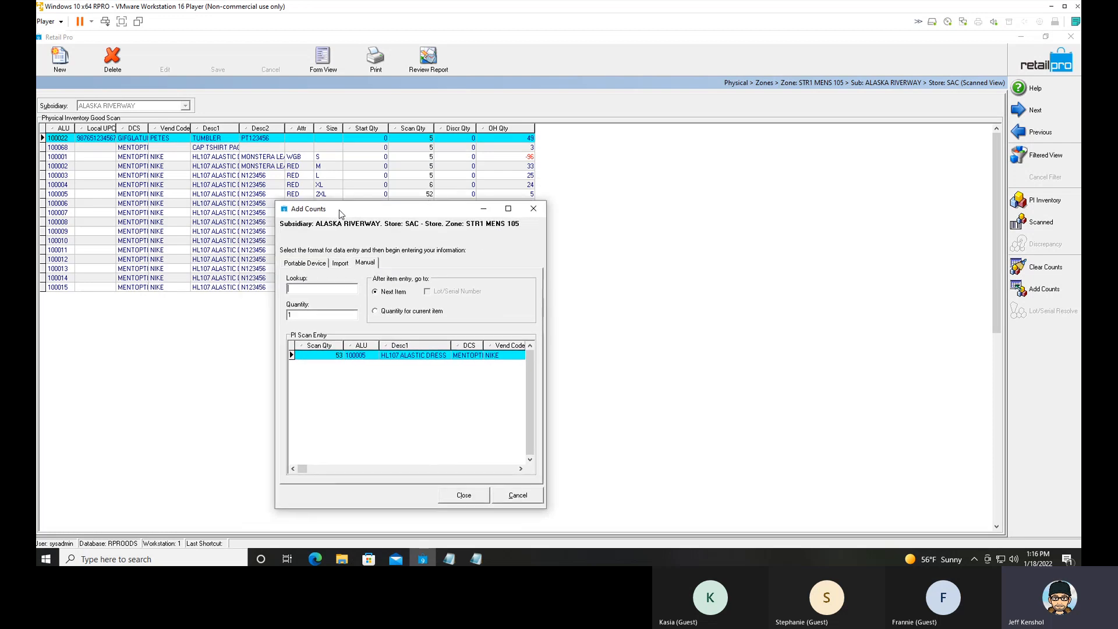
{"action": "left_click", "coordinate": [464, 496]}
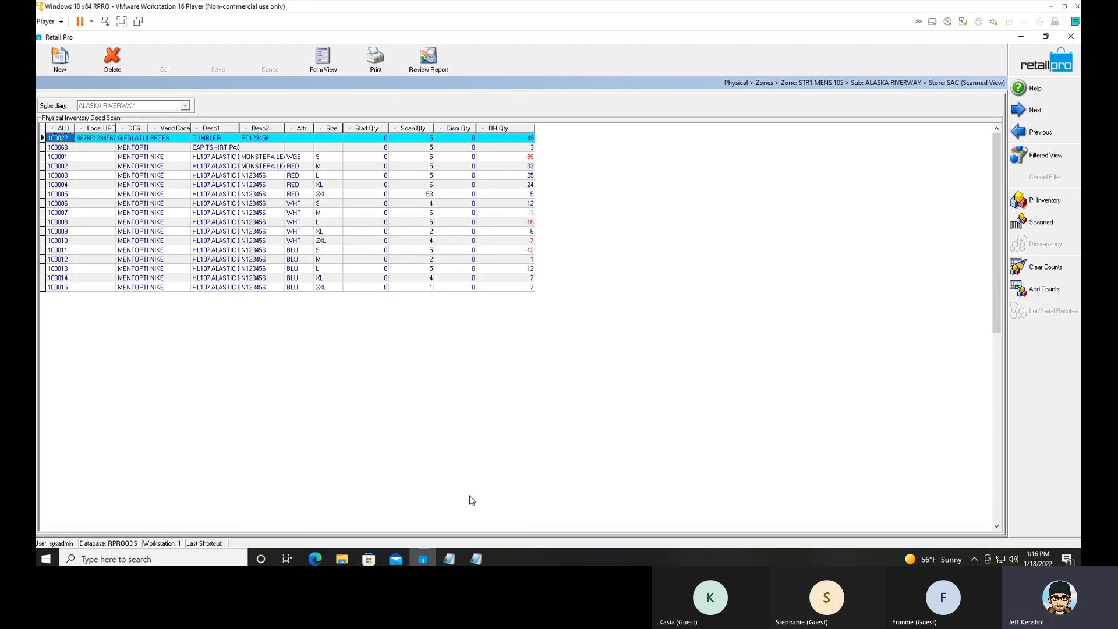
{"action": "left_click", "coordinate": [457, 194]}
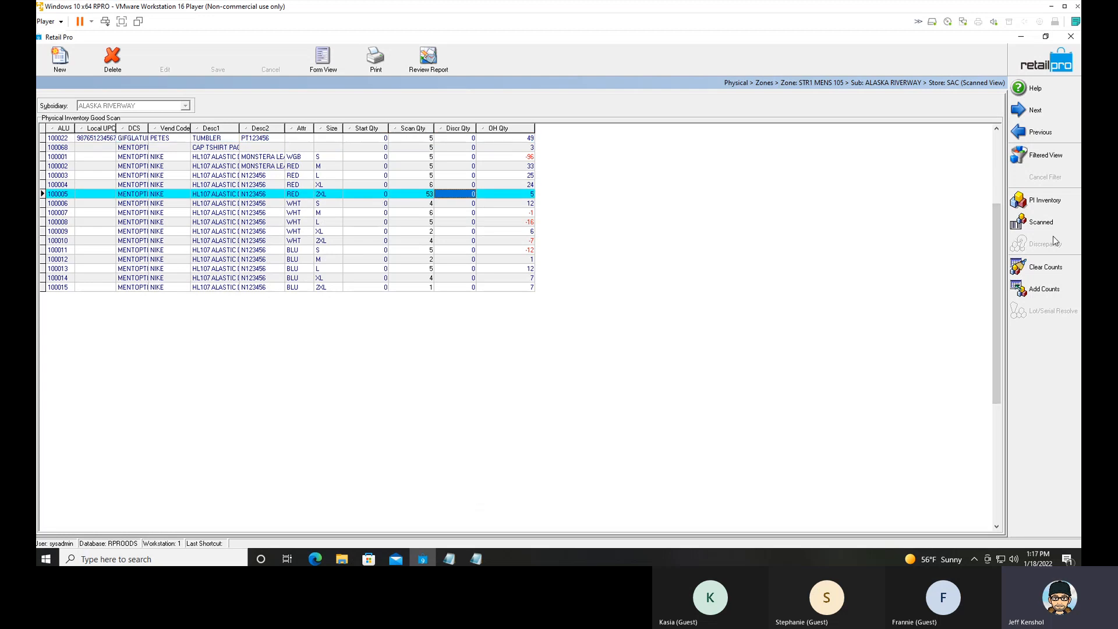
Manually add another count of 1 for item 100005 and check its scan quantity in the zone.
{"action": "left_click", "coordinate": [1041, 290]}
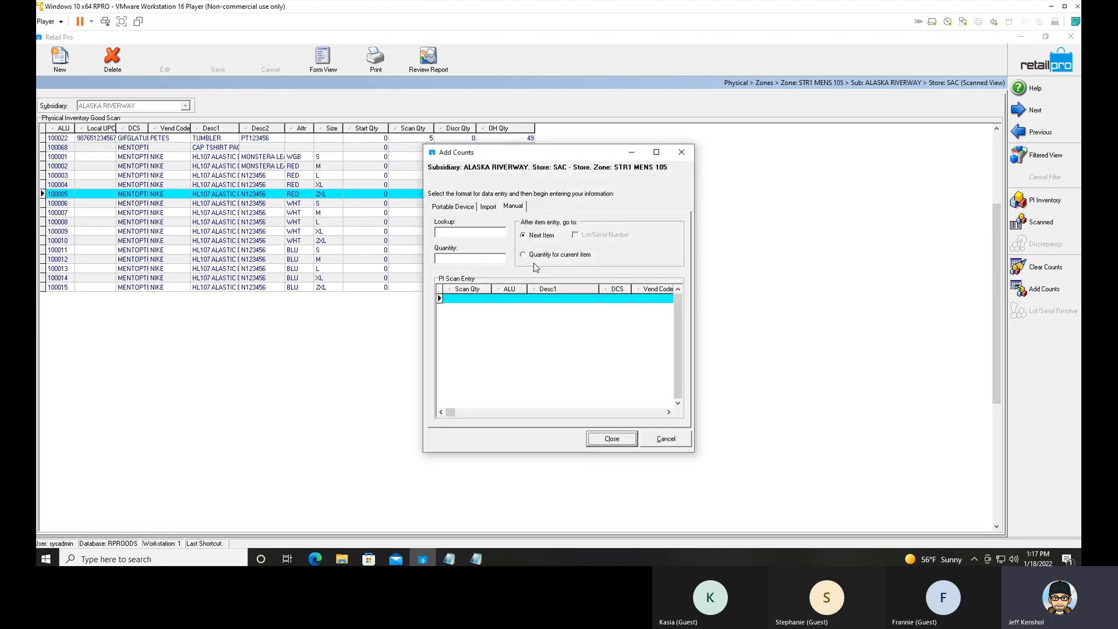
{"action": "left_click_drag", "start_coordinate": [499, 159], "coordinate": [650, 165]}
{"action": "left_click", "coordinate": [613, 241]}
{"action": "type", "text": "100005"}
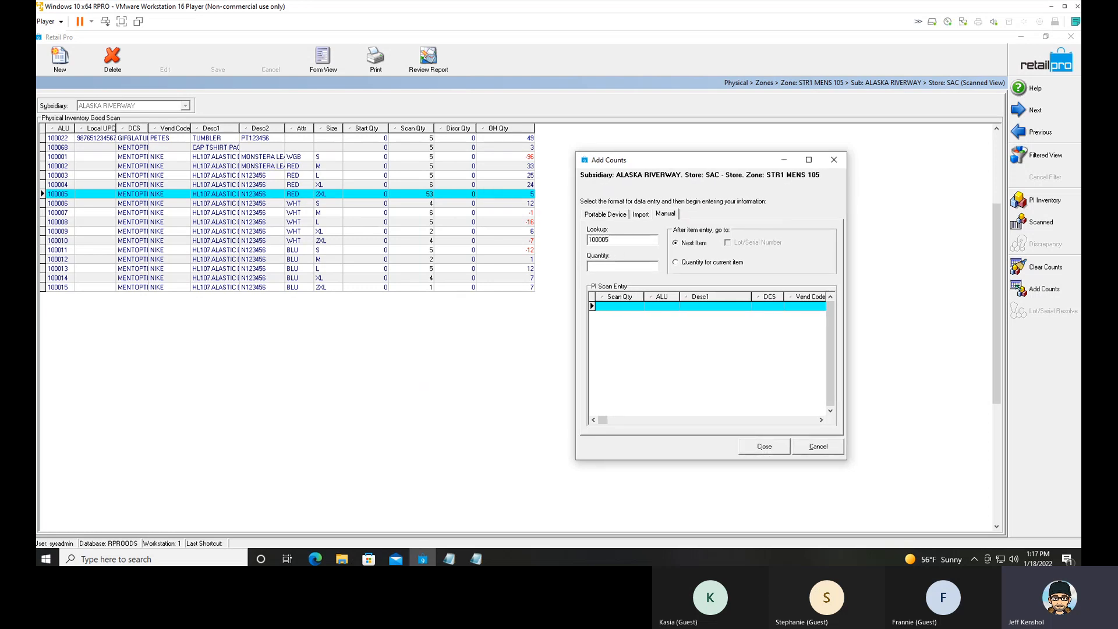
{"action": "key", "text": "Return"}
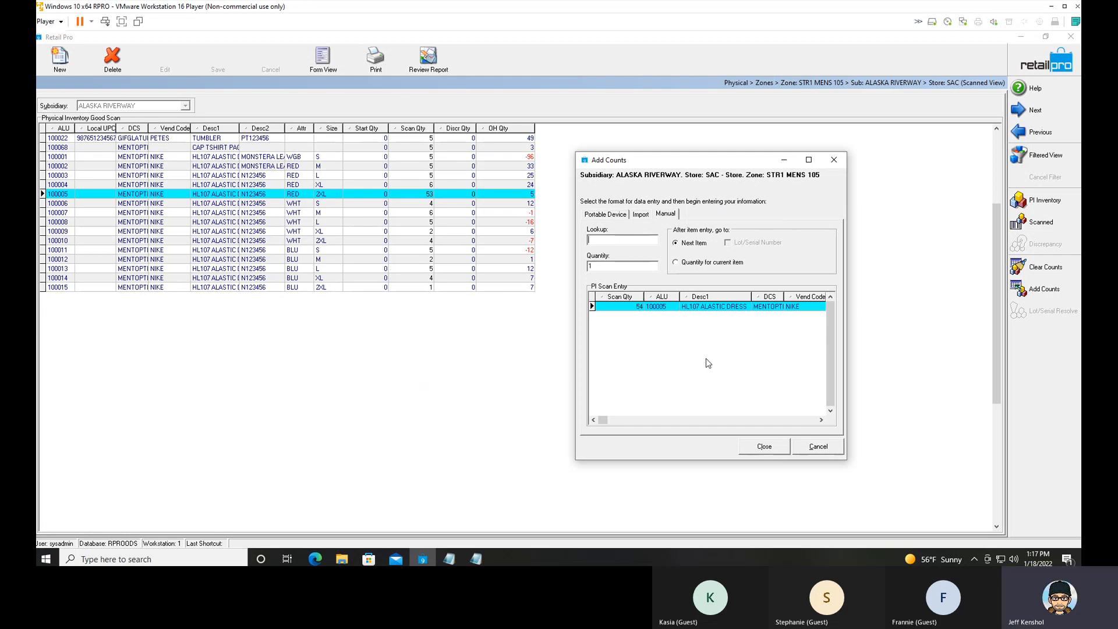
{"action": "left_click", "coordinate": [799, 423]}
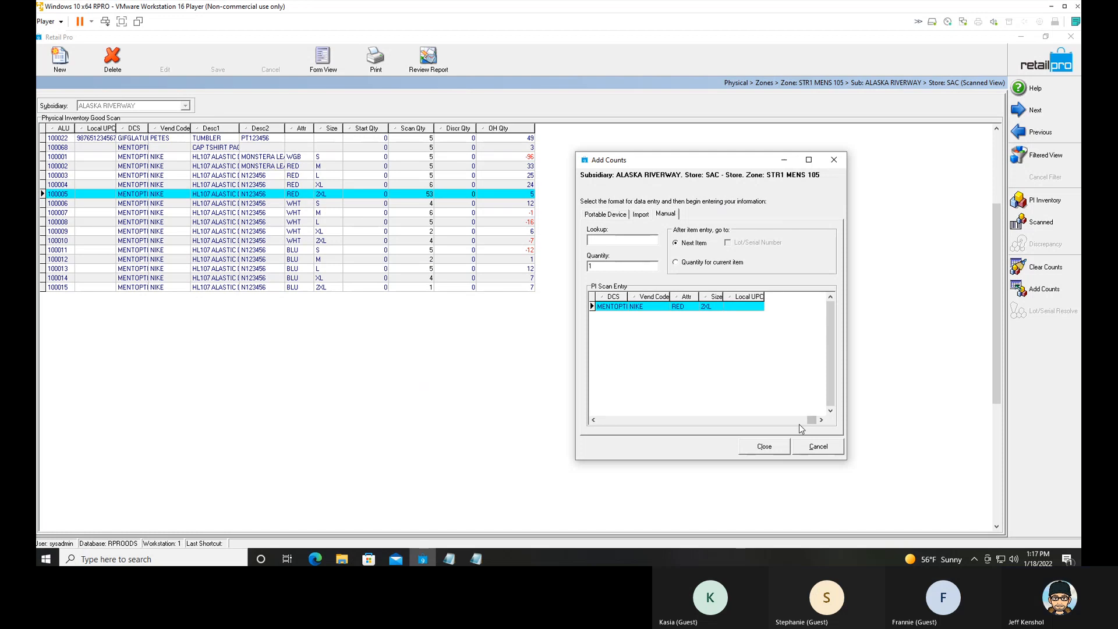
{"action": "left_click", "coordinate": [595, 420]}
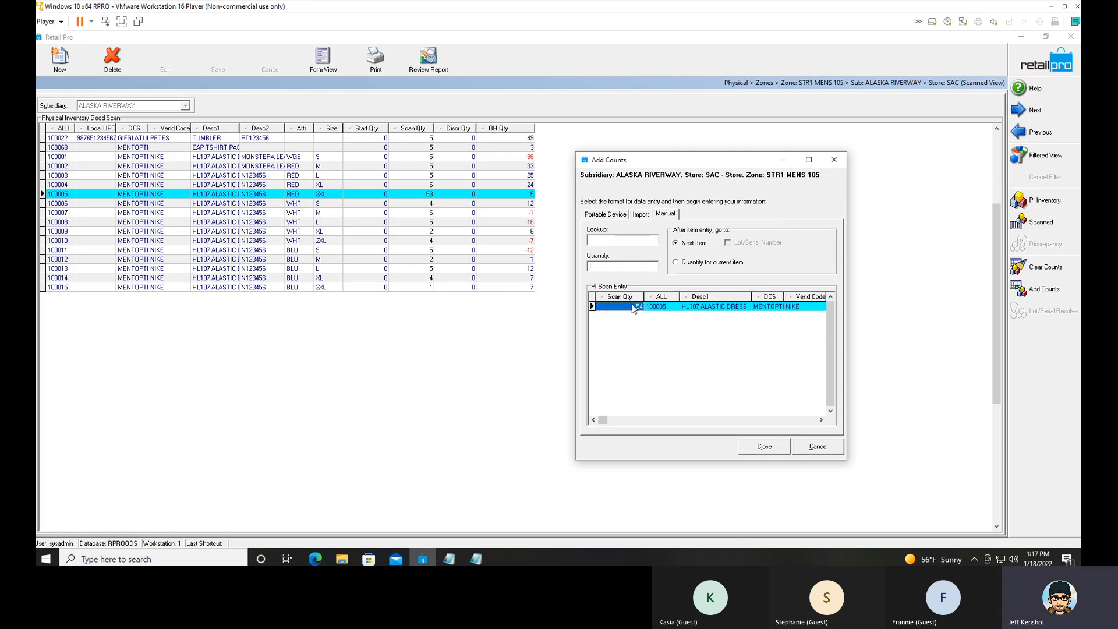
{"action": "left_click", "coordinate": [764, 447]}
{"action": "left_click", "coordinate": [430, 195]}
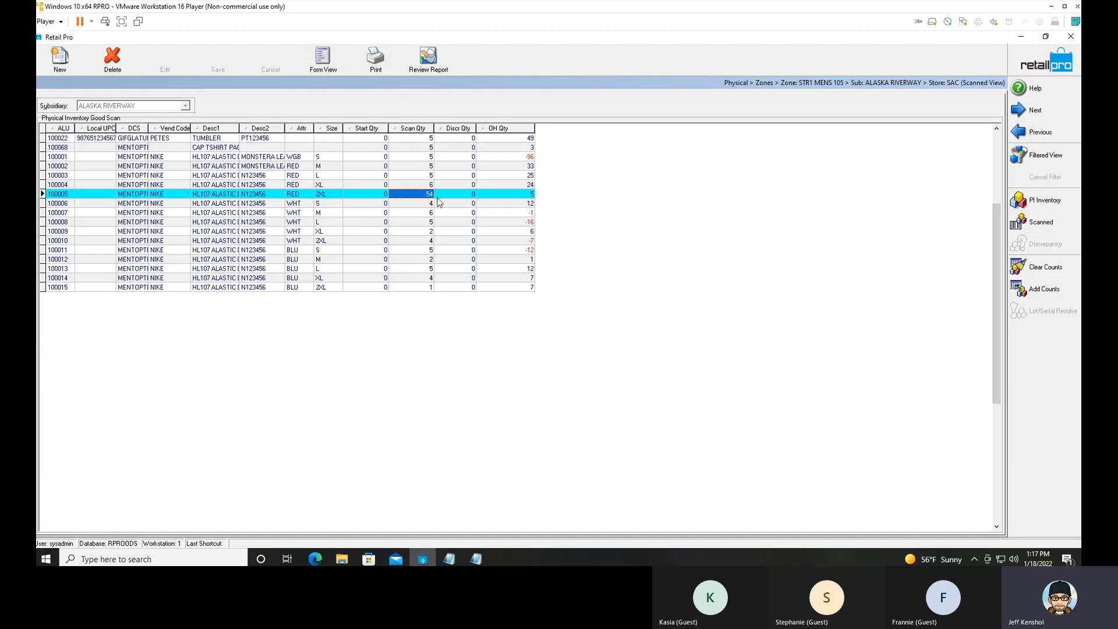
{"action": "left_click", "coordinate": [522, 195]}
{"action": "left_click", "coordinate": [428, 196]}
Manually add one count for item 100006 to the zone's scanned items.
{"action": "left_click", "coordinate": [421, 206]}
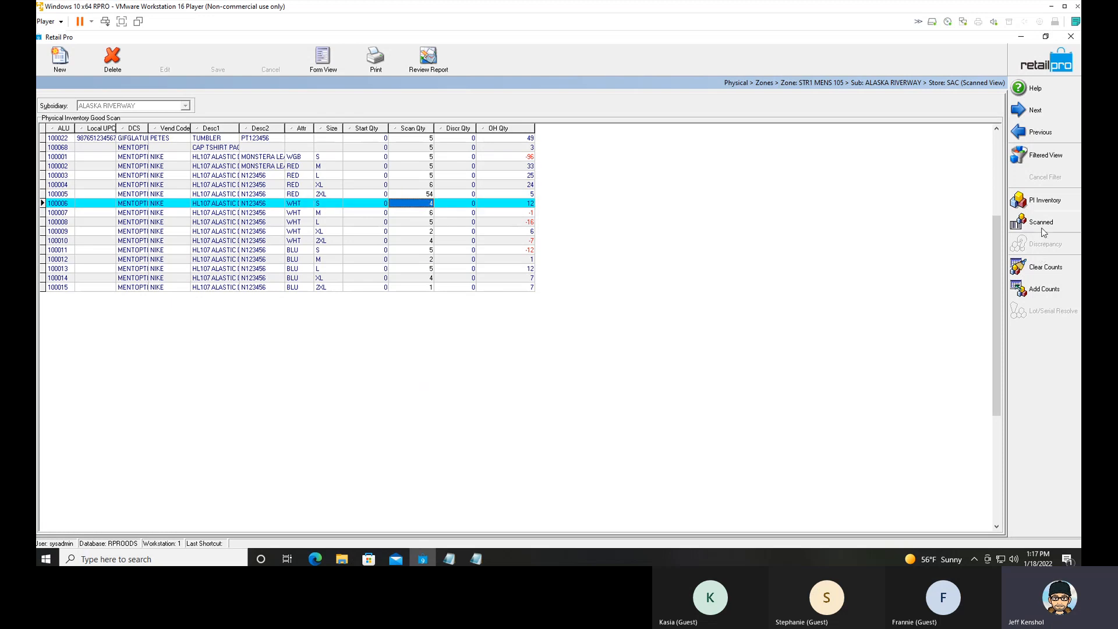
{"action": "left_click", "coordinate": [1044, 289]}
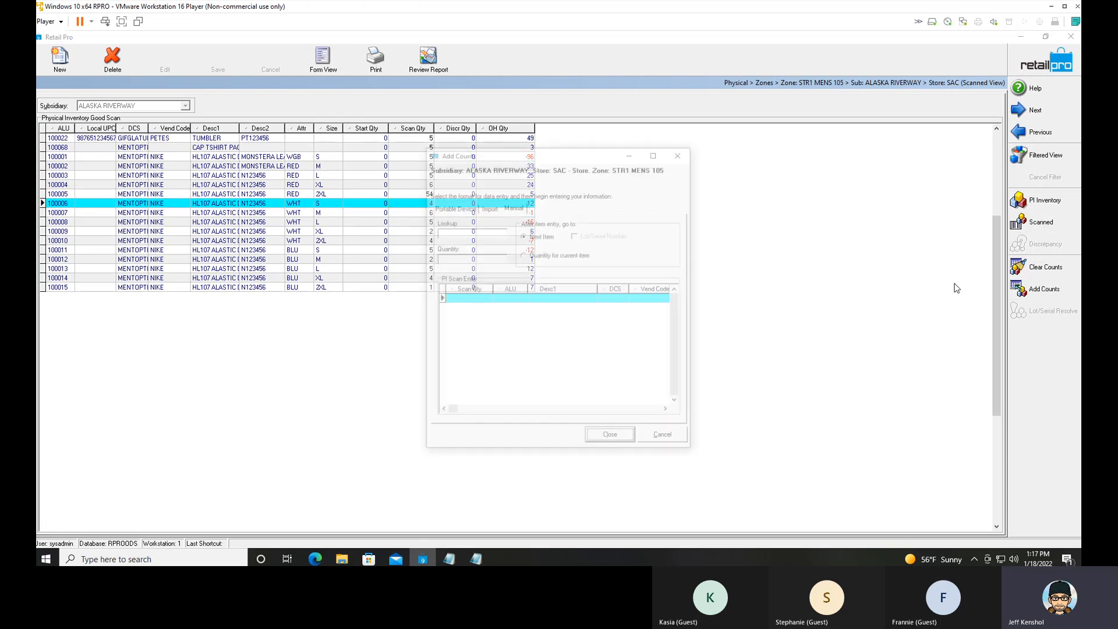
{"action": "left_click_drag", "start_coordinate": [500, 155], "coordinate": [404, 222]}
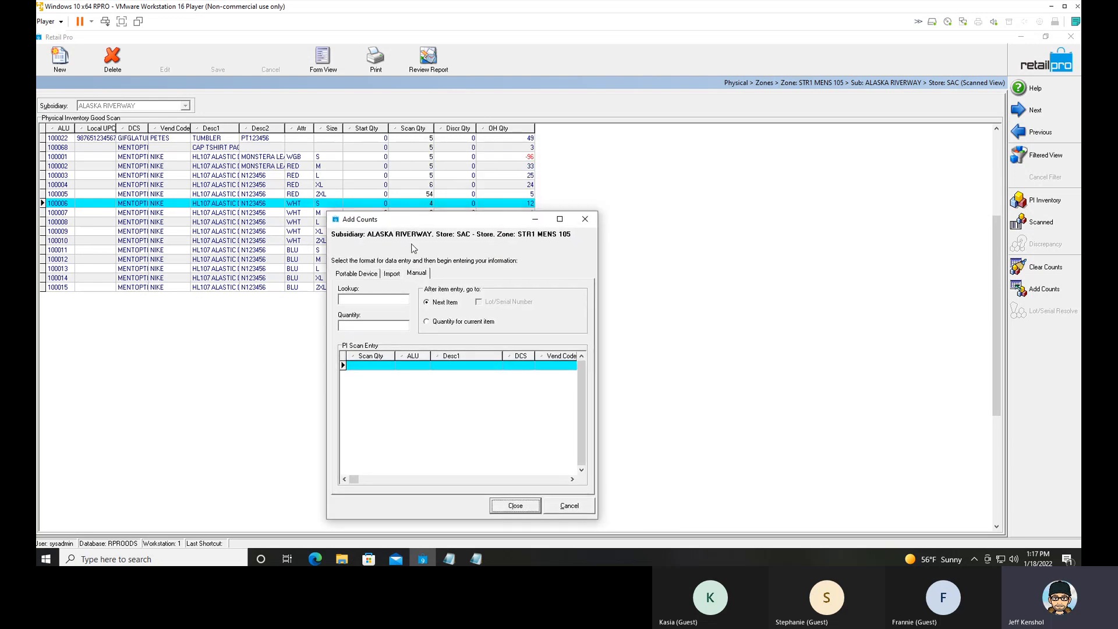
{"action": "left_click", "coordinate": [361, 302]}
{"action": "type", "text": "10000"}
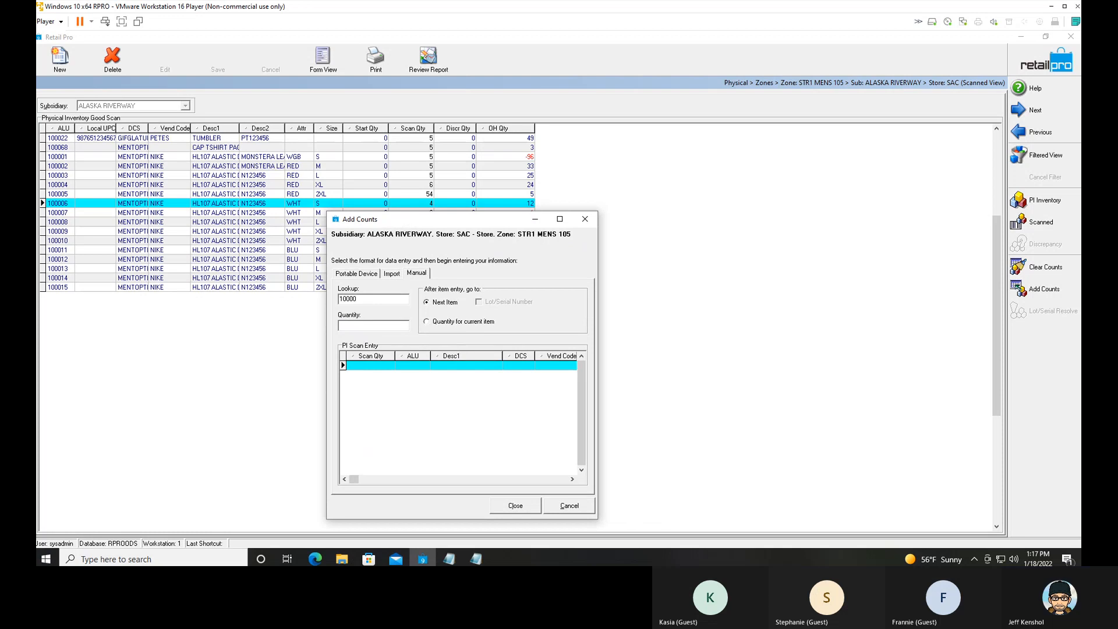
{"action": "type", "text": "6"}
{"action": "key", "text": "Return"}
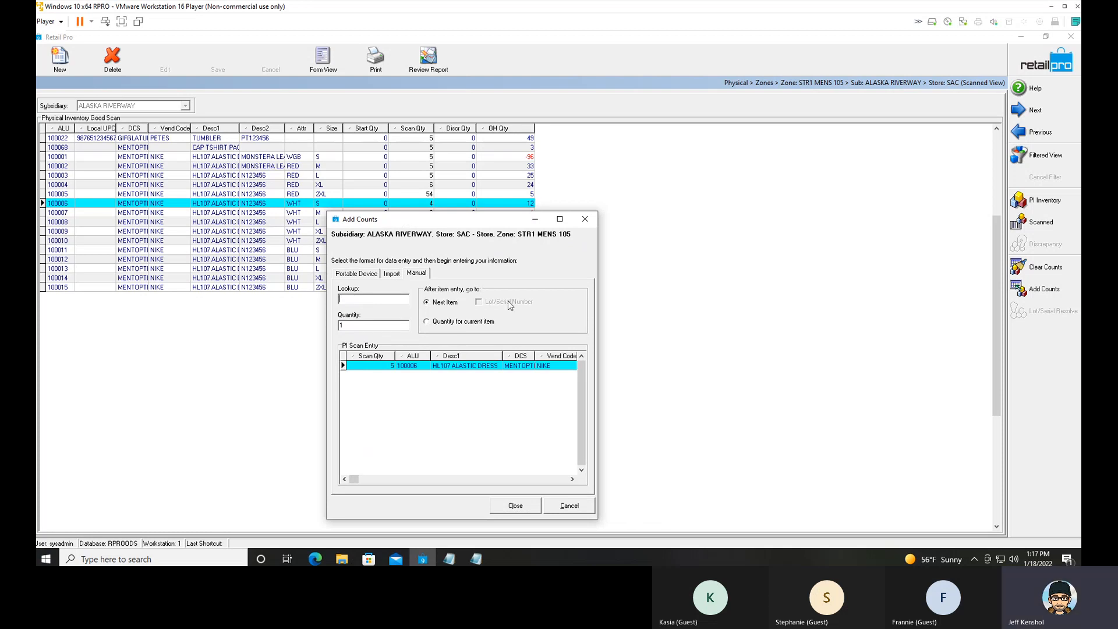
{"action": "left_click", "coordinate": [516, 505]}
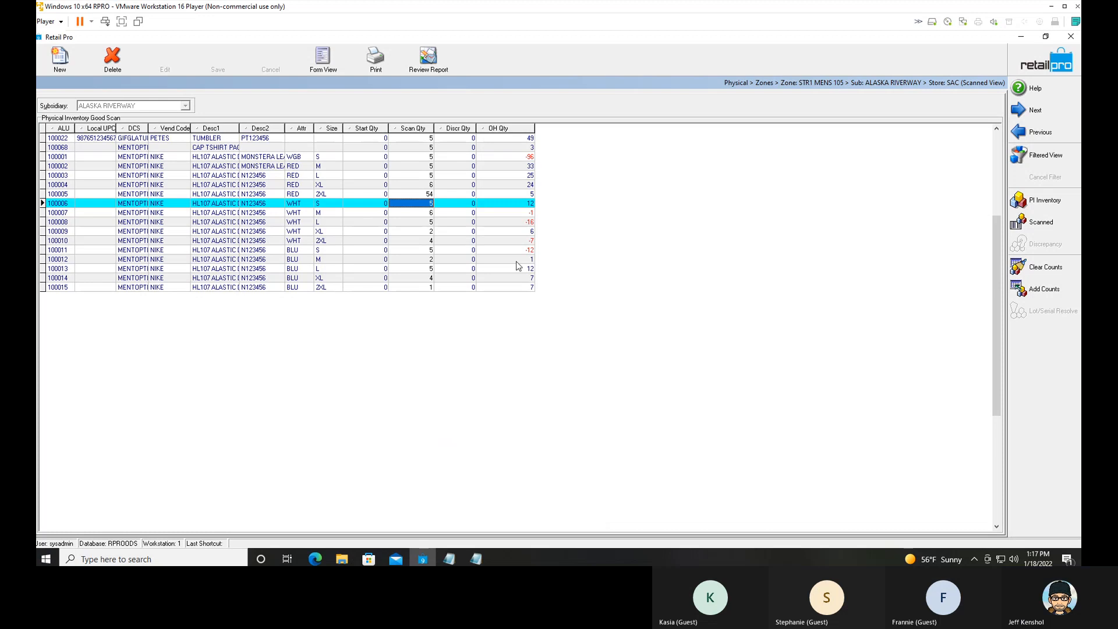
Review the file import settings for adding counts and close the dialog without importing.
{"action": "left_click", "coordinate": [420, 214]}
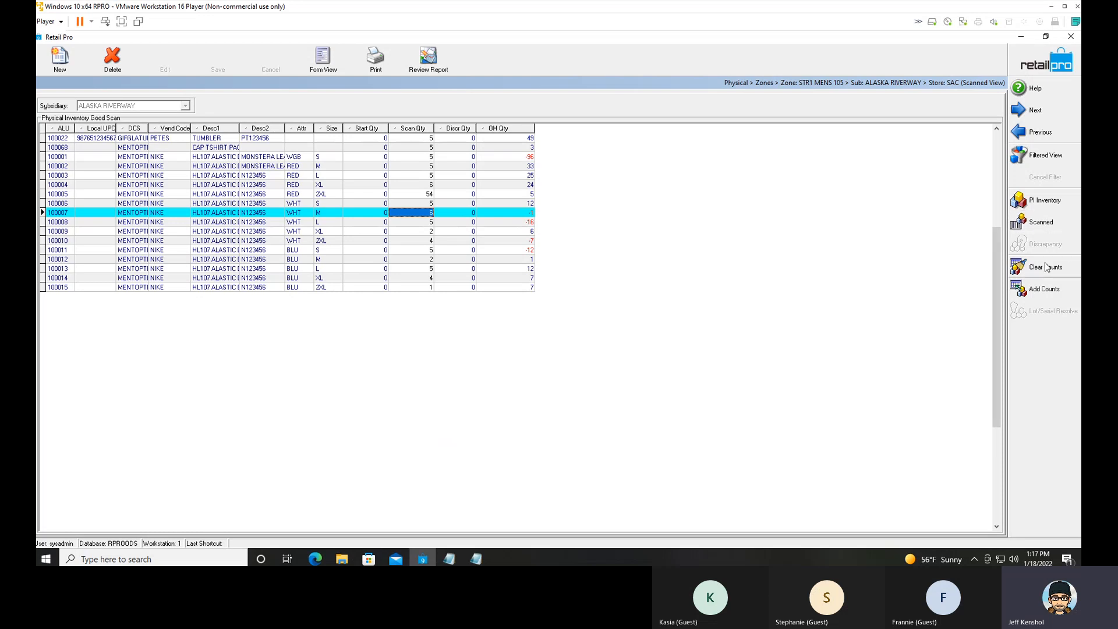
{"action": "left_click", "coordinate": [1021, 289]}
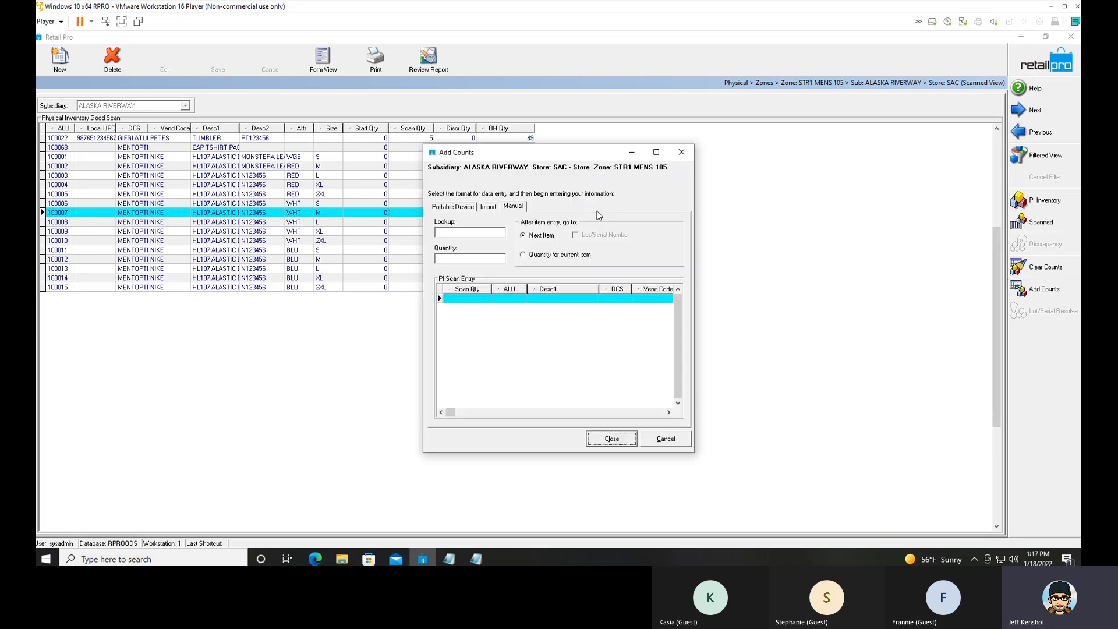
{"action": "left_click", "coordinate": [491, 209]}
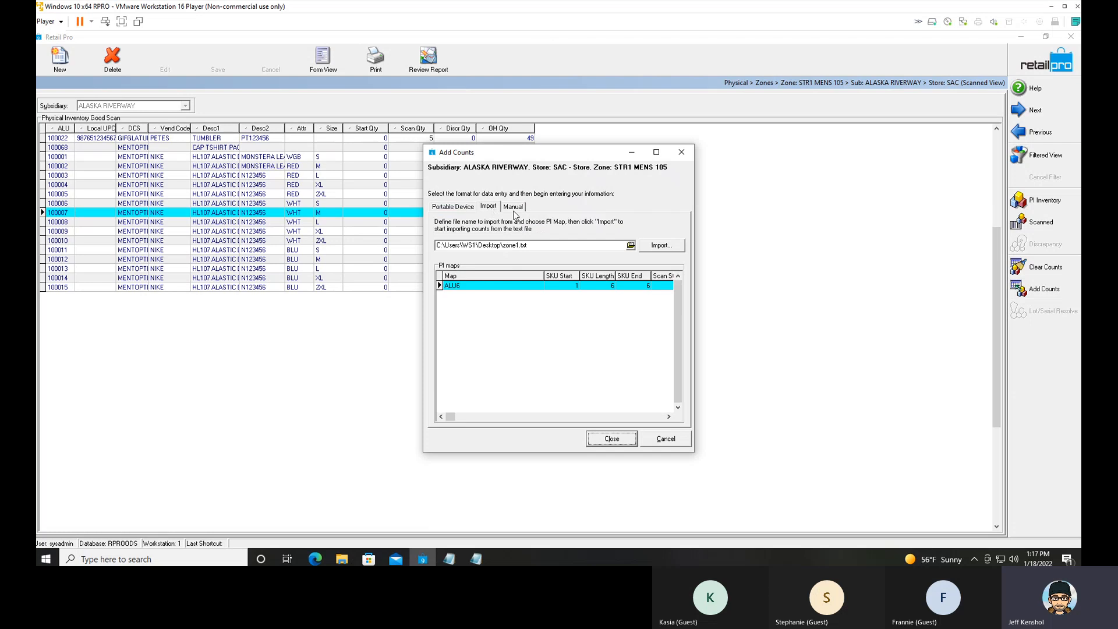
{"action": "left_click", "coordinate": [681, 154]}
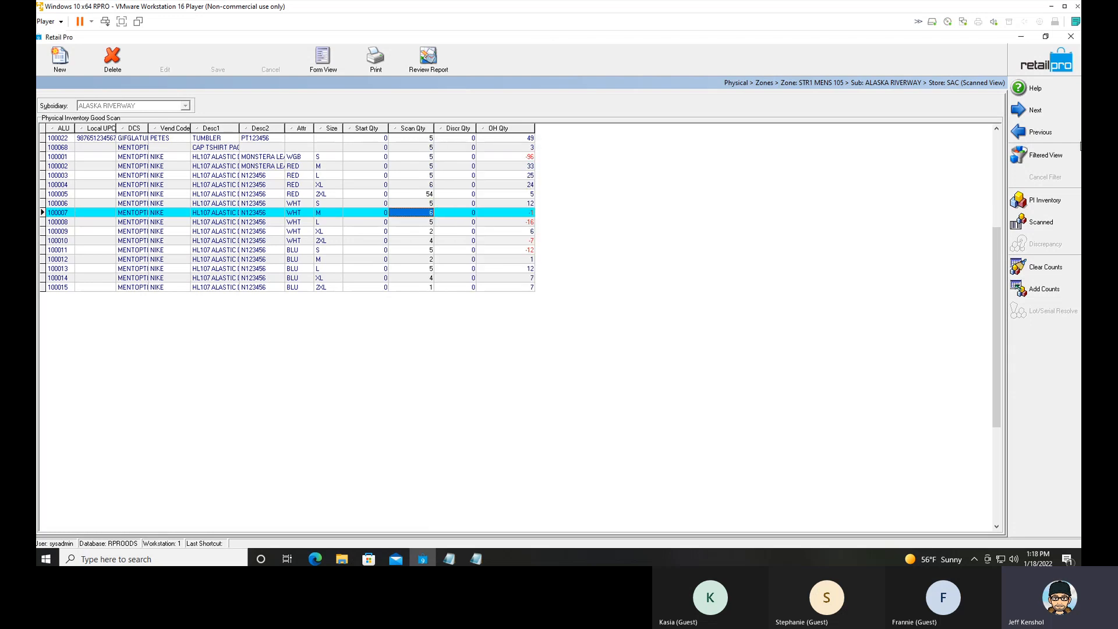
Select Palm SPT1800 v.1.0.0 as the inventory scanner in the workstation preferences.
{"action": "left_click", "coordinate": [1030, 66]}
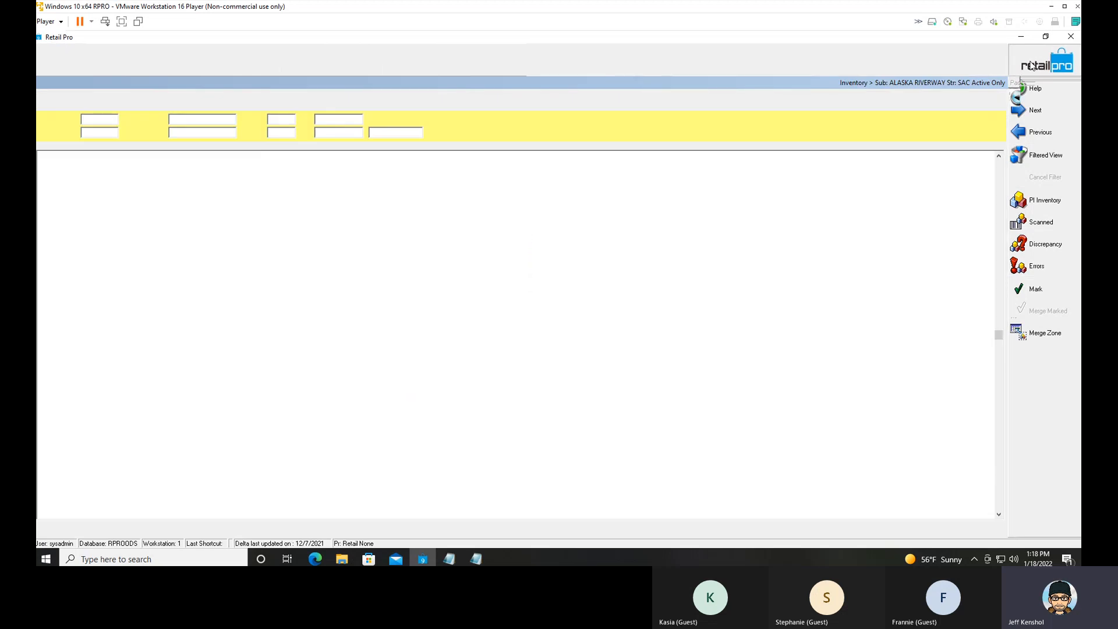
{"action": "left_click", "coordinate": [1042, 214]}
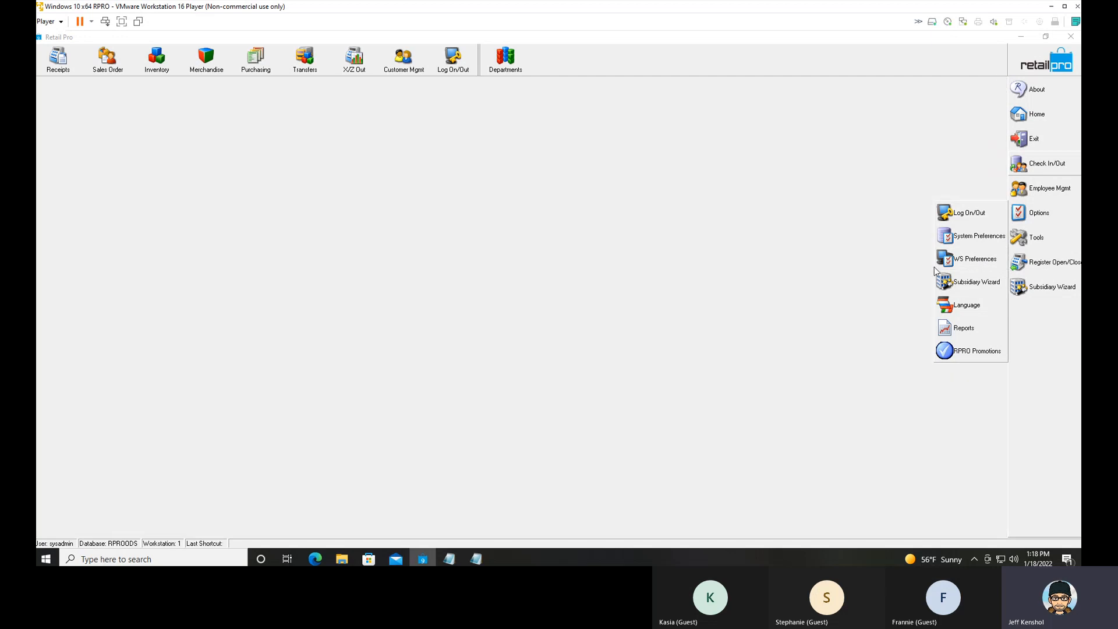
{"action": "left_click", "coordinate": [938, 262]}
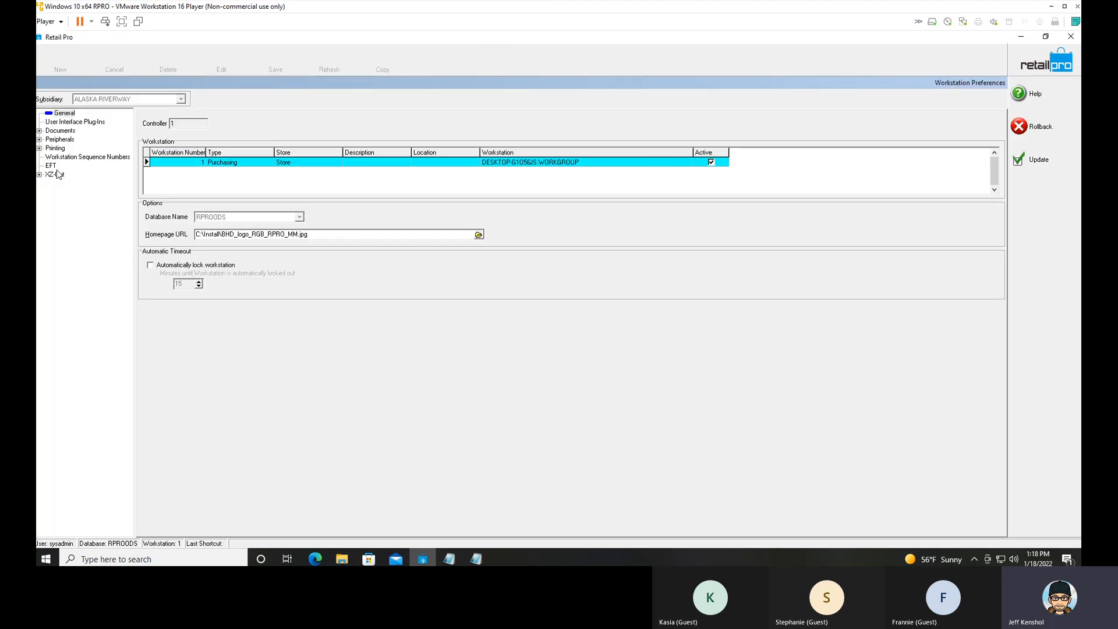
{"action": "left_click", "coordinate": [40, 139]}
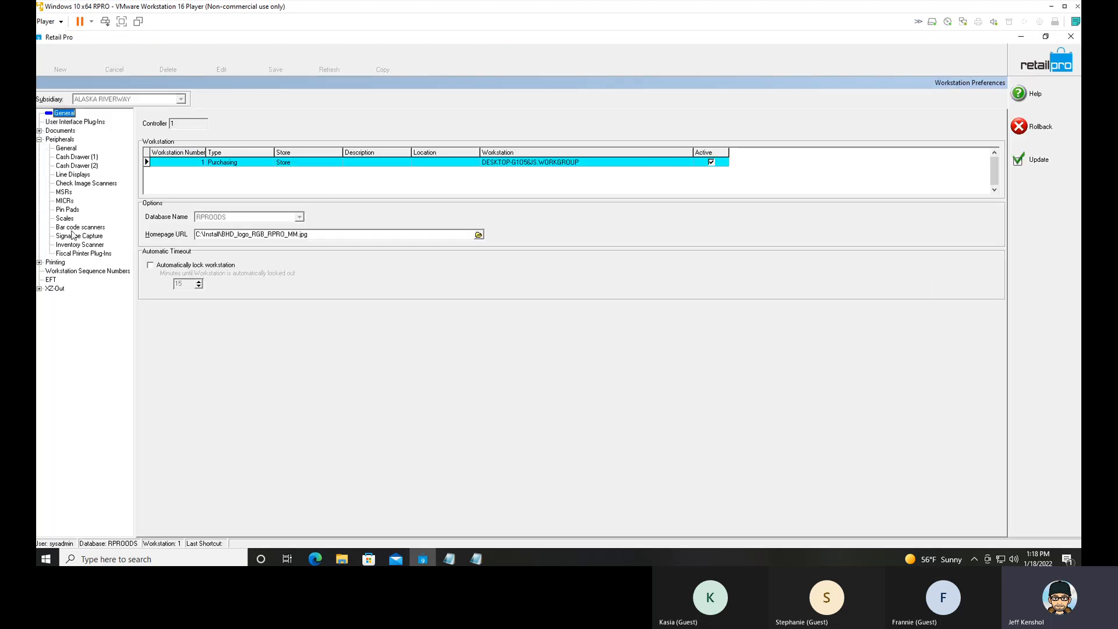
{"action": "left_click", "coordinate": [61, 246]}
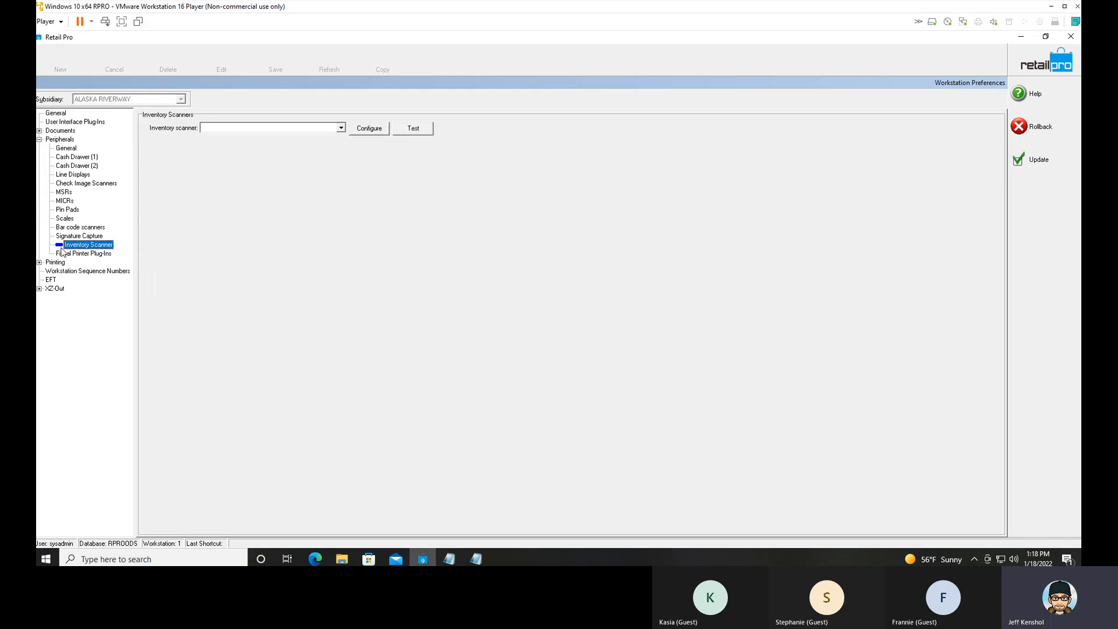
{"action": "left_click", "coordinate": [340, 129]}
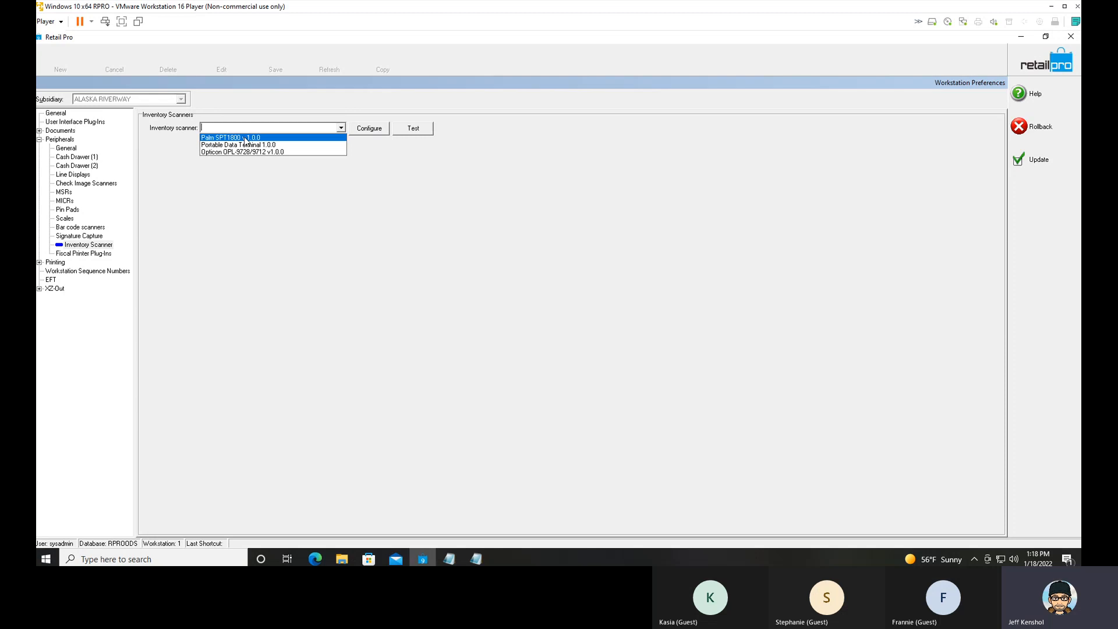
{"action": "left_click", "coordinate": [244, 138]}
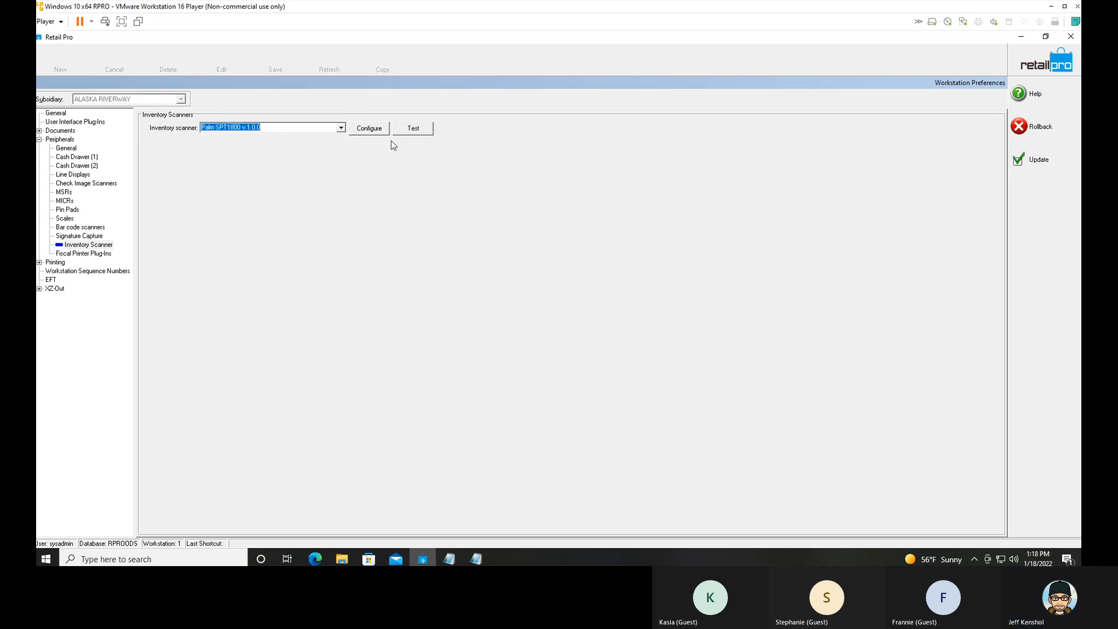
Configure the Palm inventory scanner to Basic scanner mode and save the workstation preferences.
{"action": "left_click", "coordinate": [372, 133]}
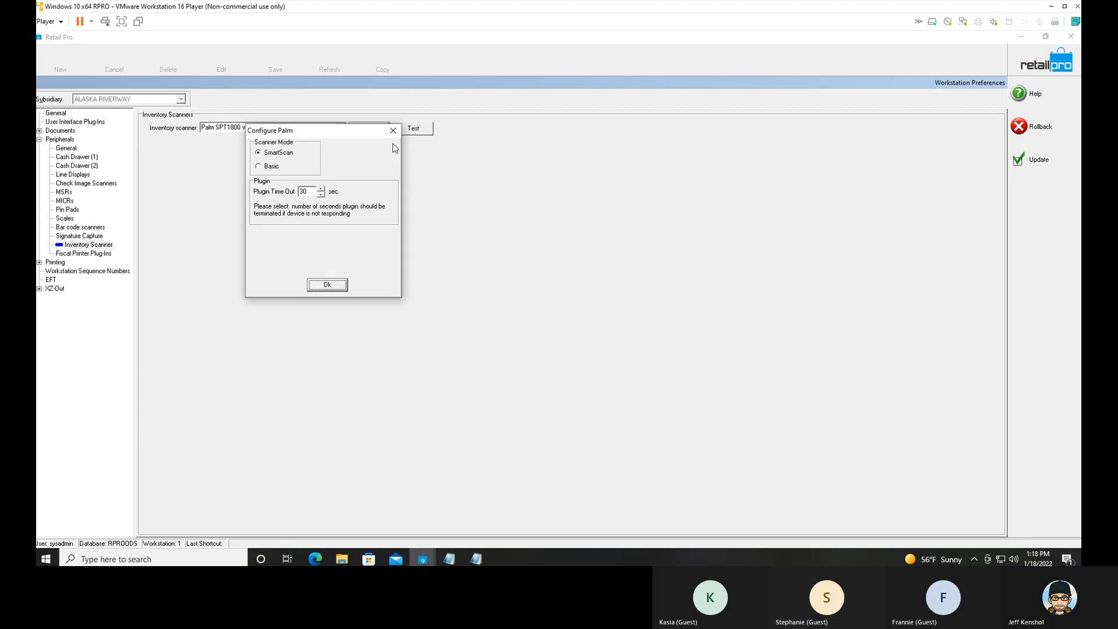
{"action": "left_click", "coordinate": [272, 168]}
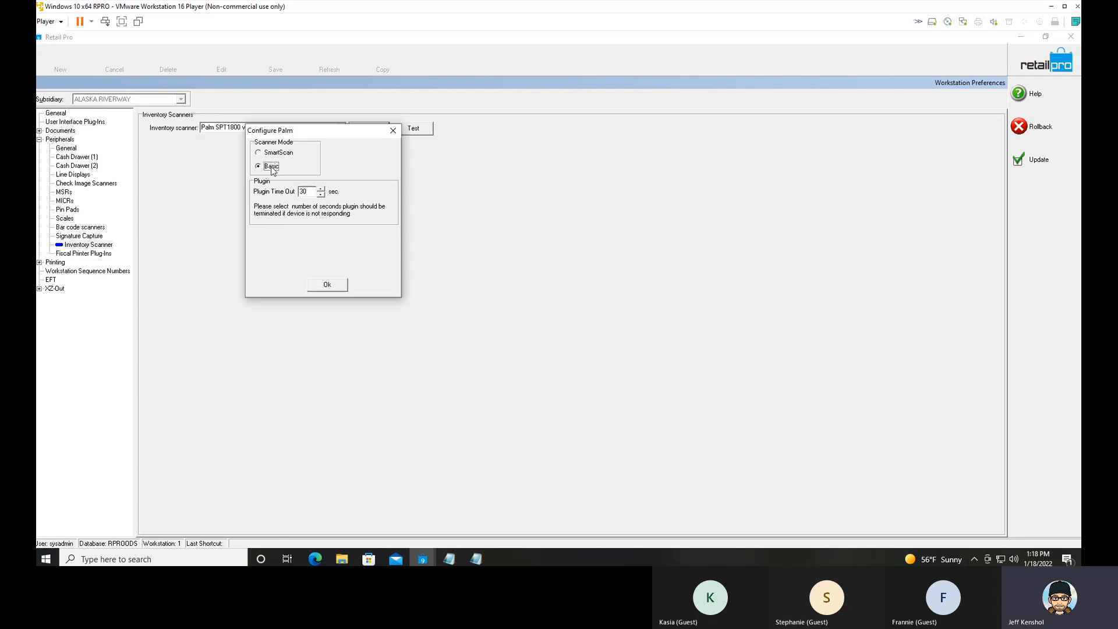
{"action": "left_click", "coordinate": [275, 150]}
{"action": "left_click", "coordinate": [266, 167]}
{"action": "left_click", "coordinate": [328, 285]}
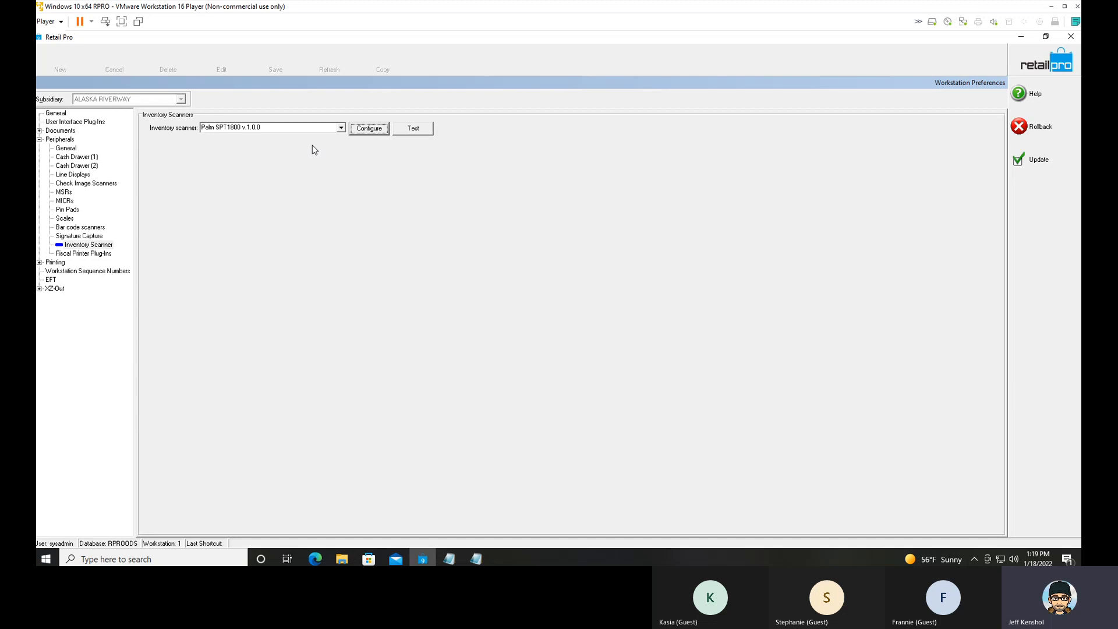
{"action": "left_click", "coordinate": [1028, 167]}
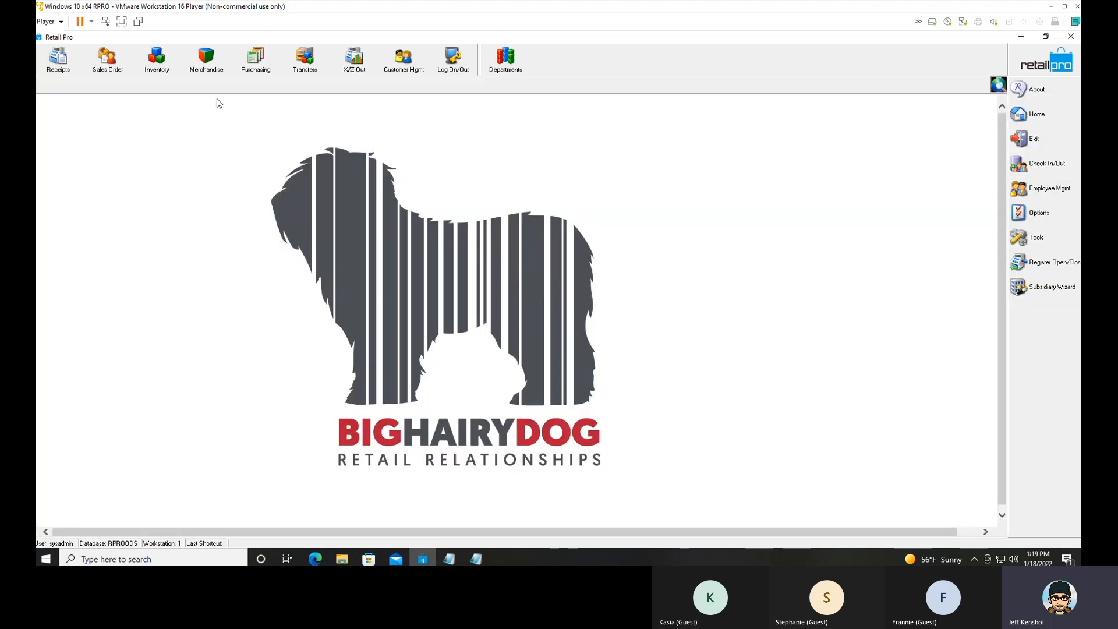
Open the inventory list and look at the archived physical inventory zones and the physical inventory stores list.
{"action": "left_click", "coordinate": [167, 66]}
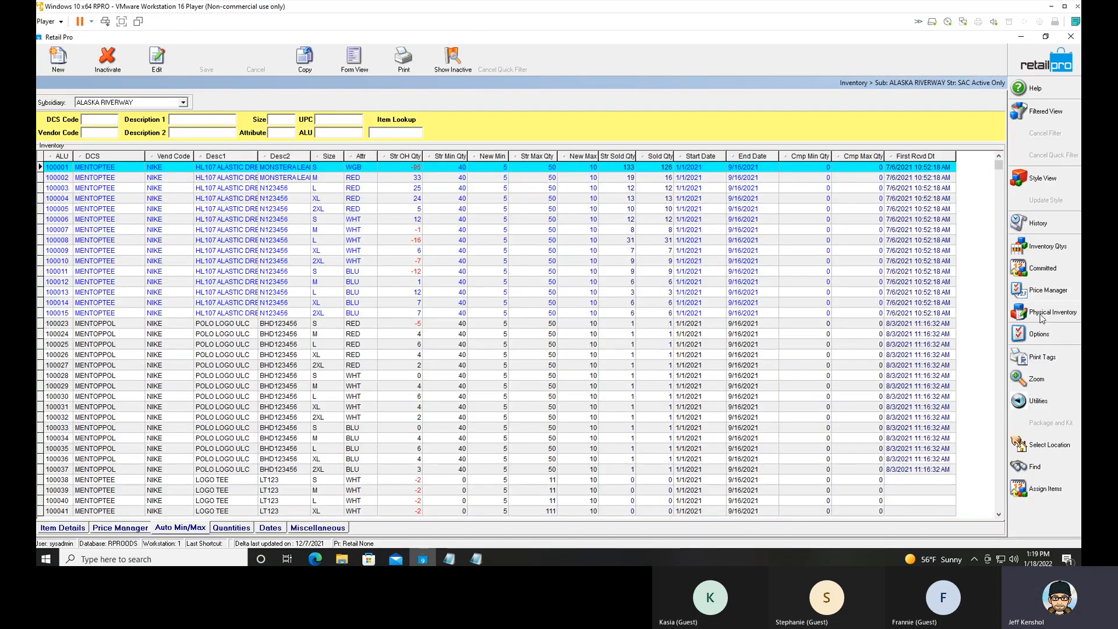
{"action": "mouse_move", "coordinate": [1034, 318]}
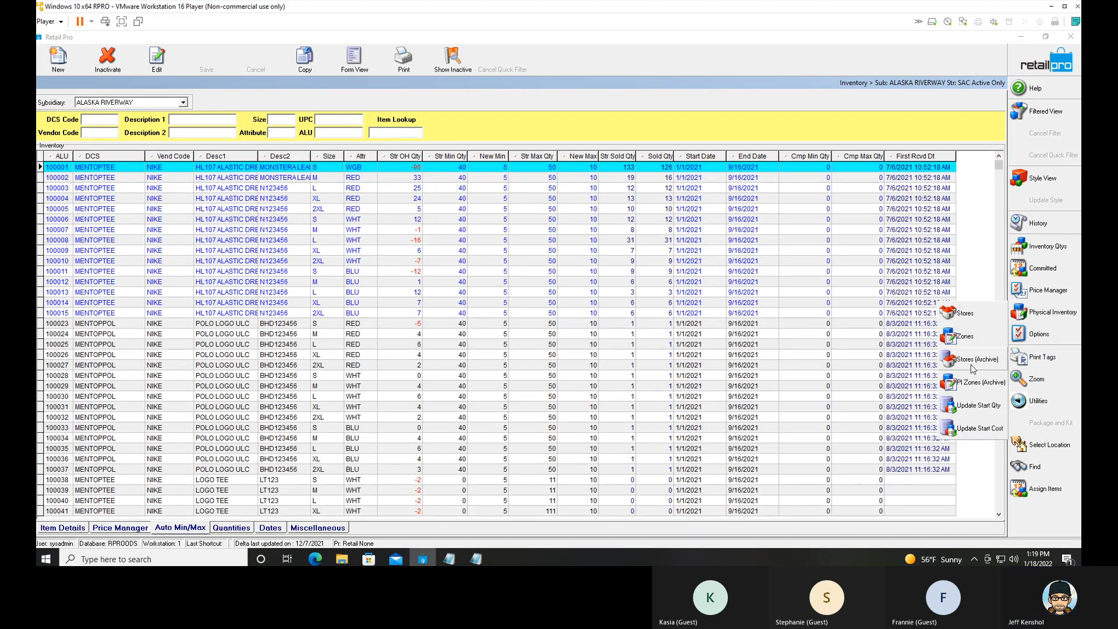
{"action": "left_click", "coordinate": [968, 381]}
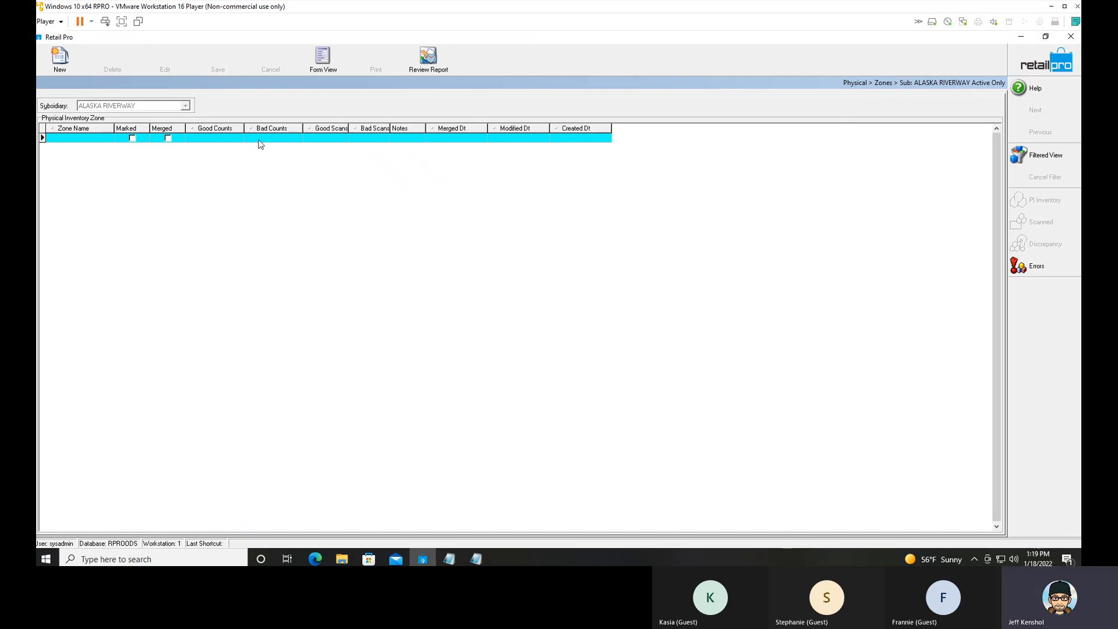
{"action": "left_click", "coordinate": [1034, 70]}
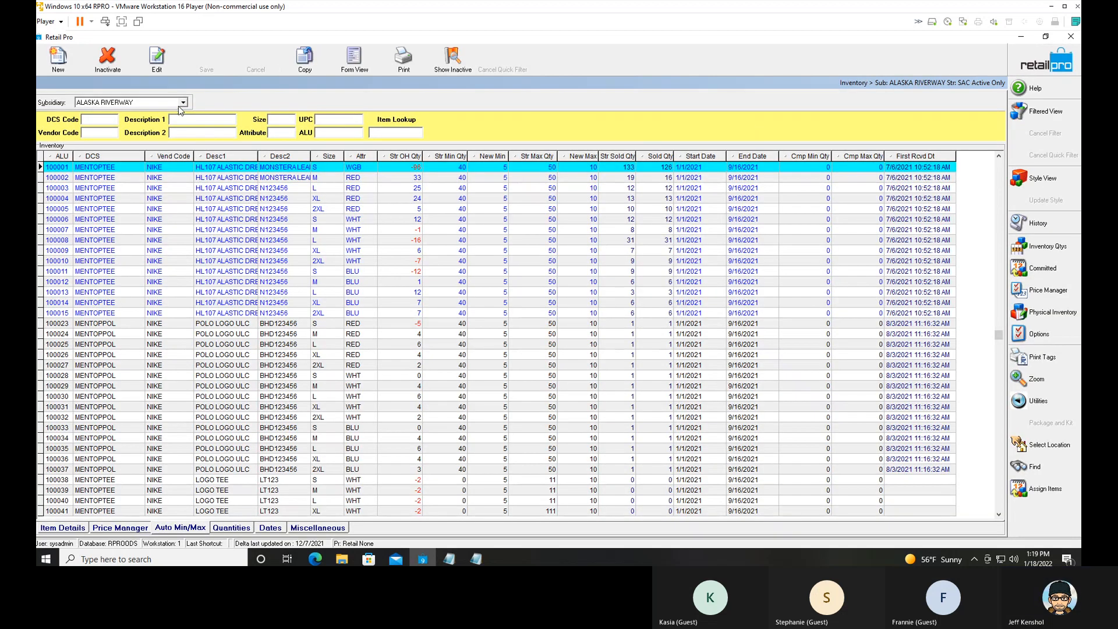
{"action": "left_click", "coordinate": [1052, 316]}
{"action": "left_click", "coordinate": [967, 315]}
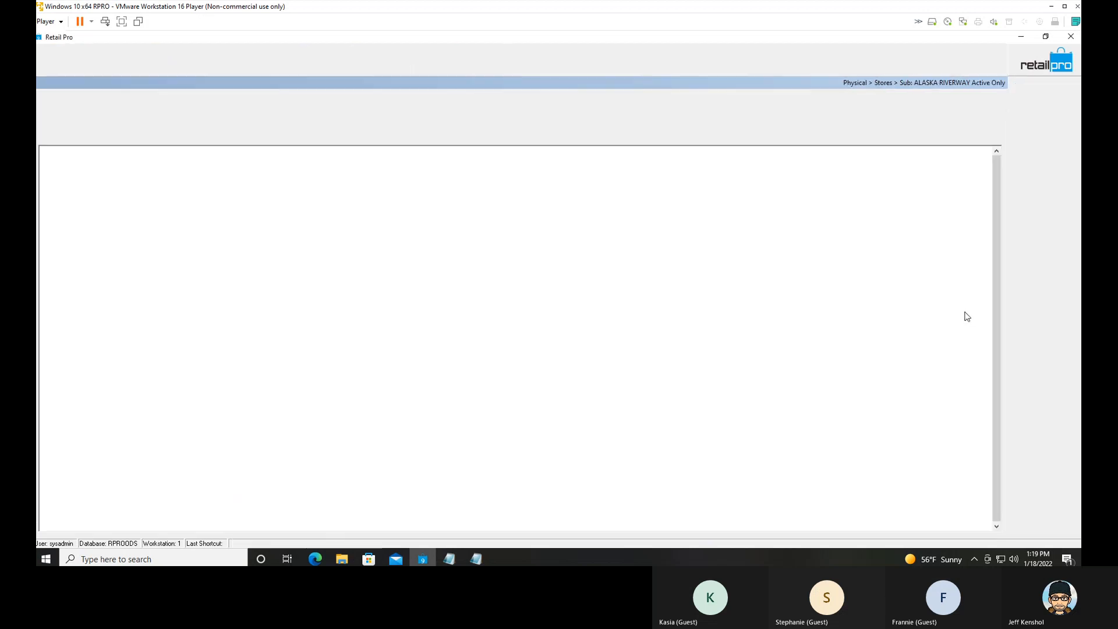
{"action": "left_click", "coordinate": [1048, 67]}
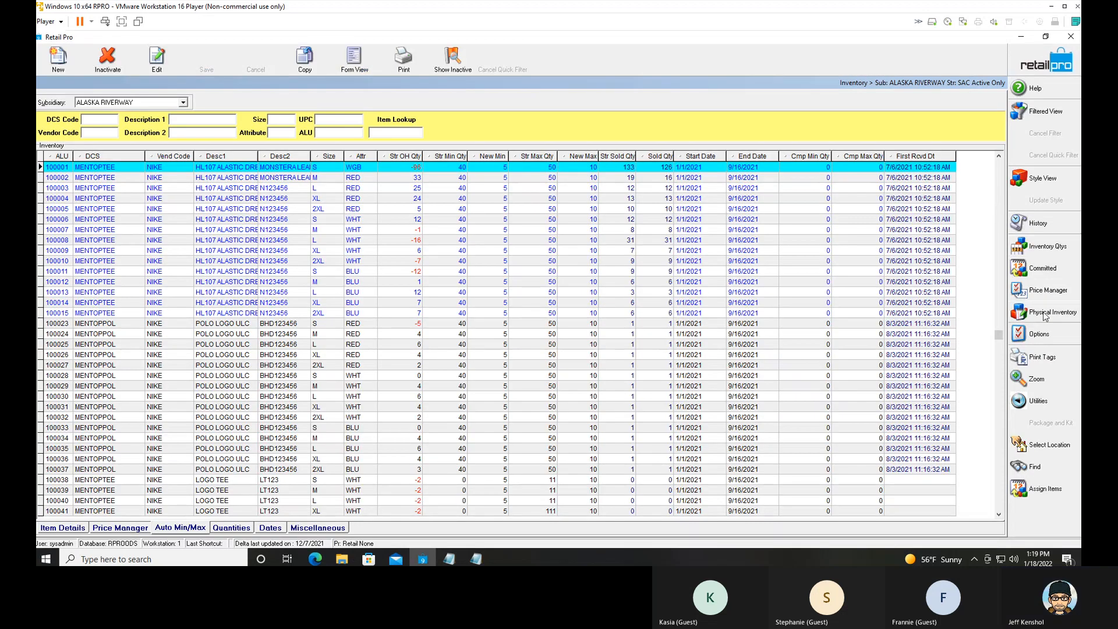
Open Add Counts for the scanned items of zone STR1 WMNS 100 and show the portable device download option.
{"action": "left_click", "coordinate": [1043, 313]}
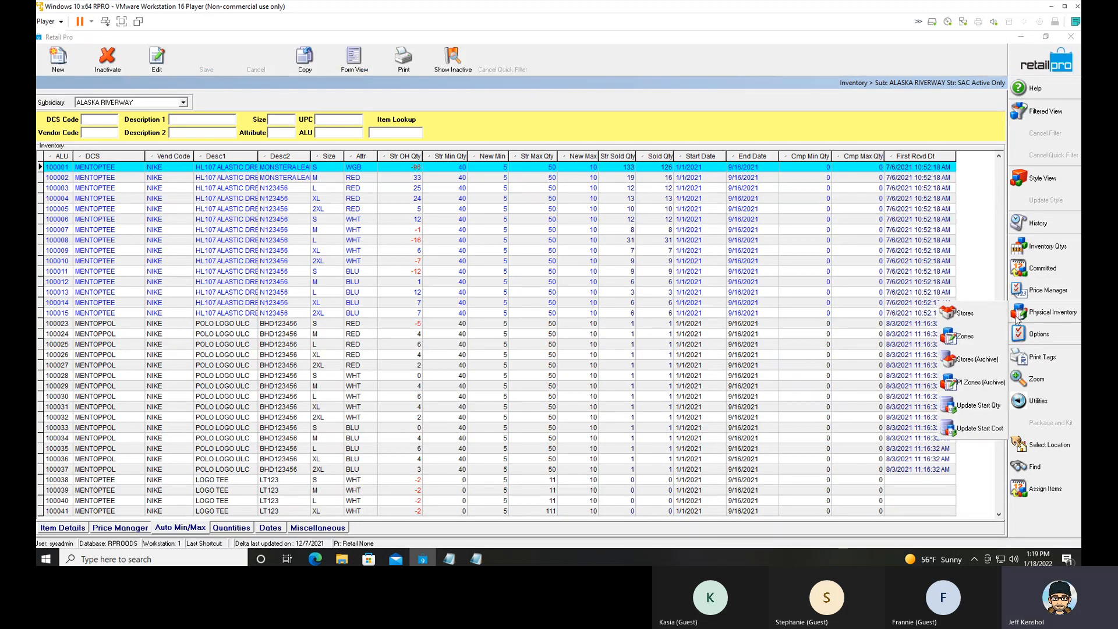
{"action": "left_click", "coordinate": [992, 336]}
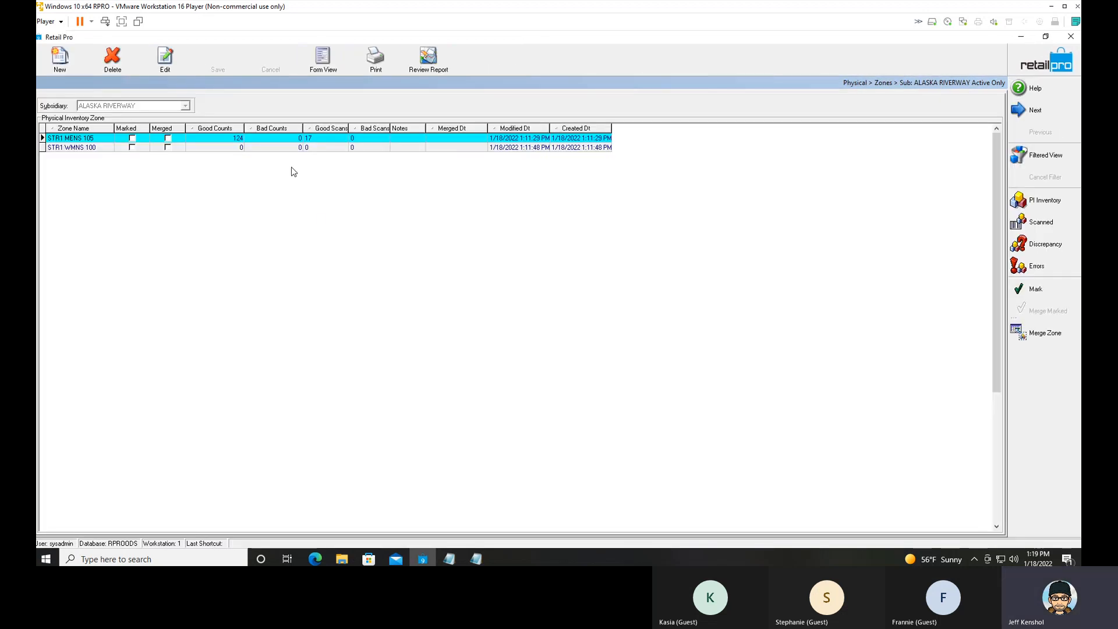
{"action": "left_click", "coordinate": [216, 149]}
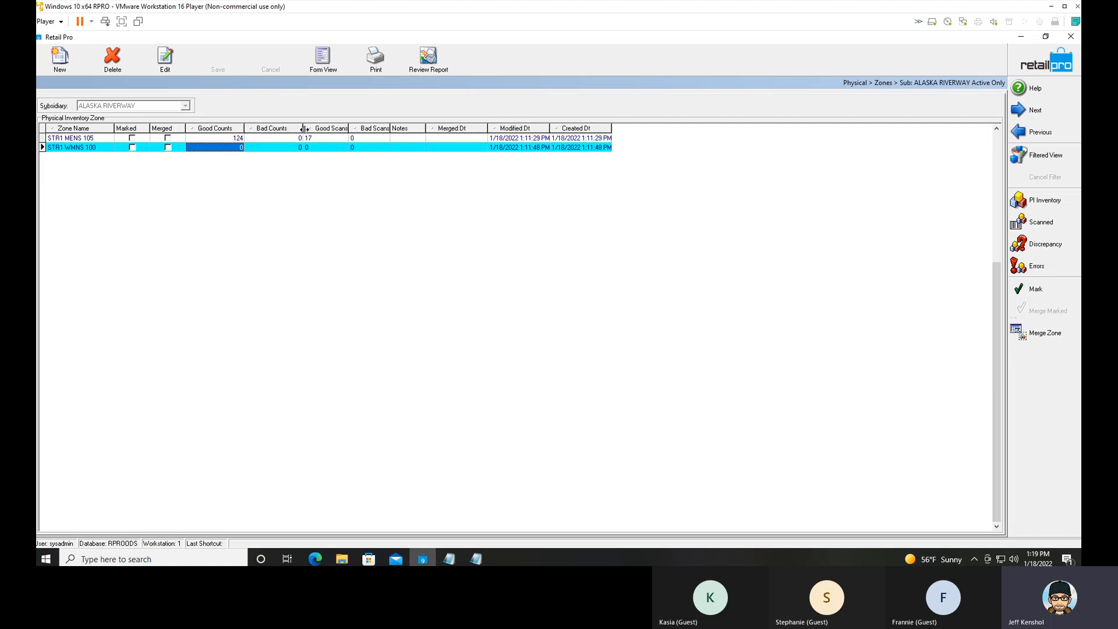
{"action": "left_click", "coordinate": [1043, 226]}
{"action": "left_click", "coordinate": [1040, 292]}
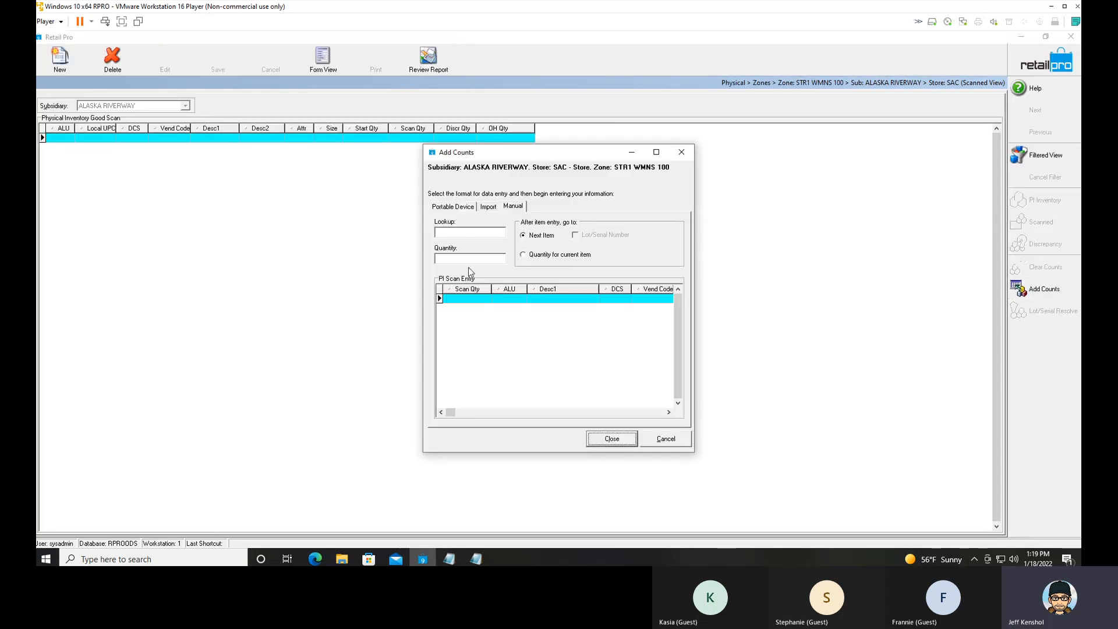
{"action": "left_click", "coordinate": [453, 207]}
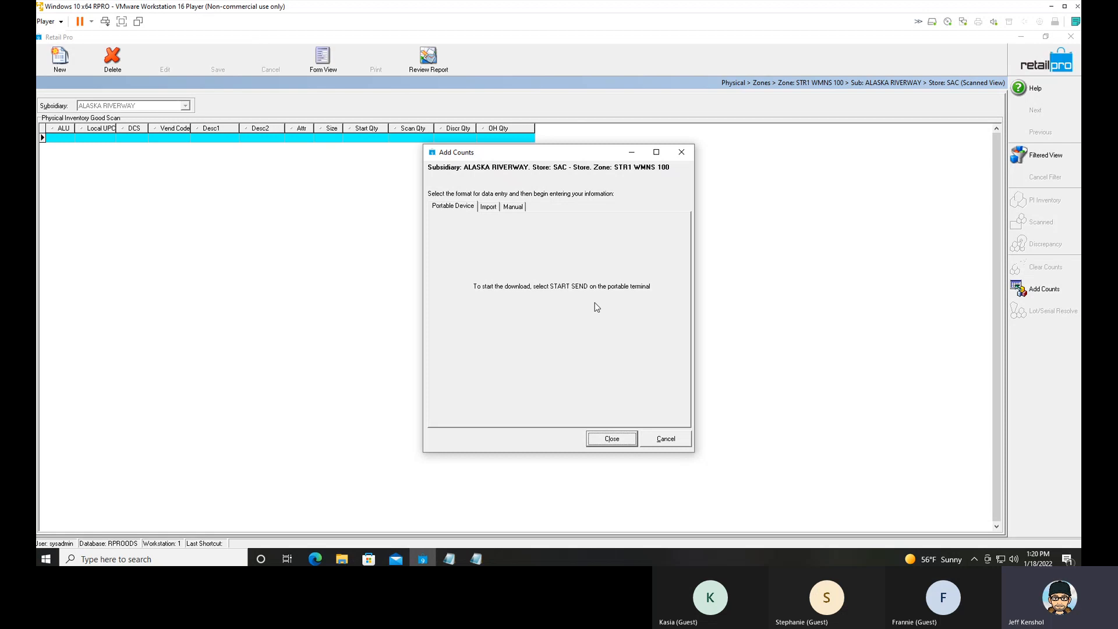
Examine the item numbers and quantities in the zone3.txt count file in Notepad and close the file.
{"action": "left_click", "coordinate": [448, 559]}
{"action": "left_click", "coordinate": [476, 560]}
{"action": "left_click", "coordinate": [449, 559]}
{"action": "left_click_drag", "start_coordinate": [763, 43], "coordinate": [641, 181]}
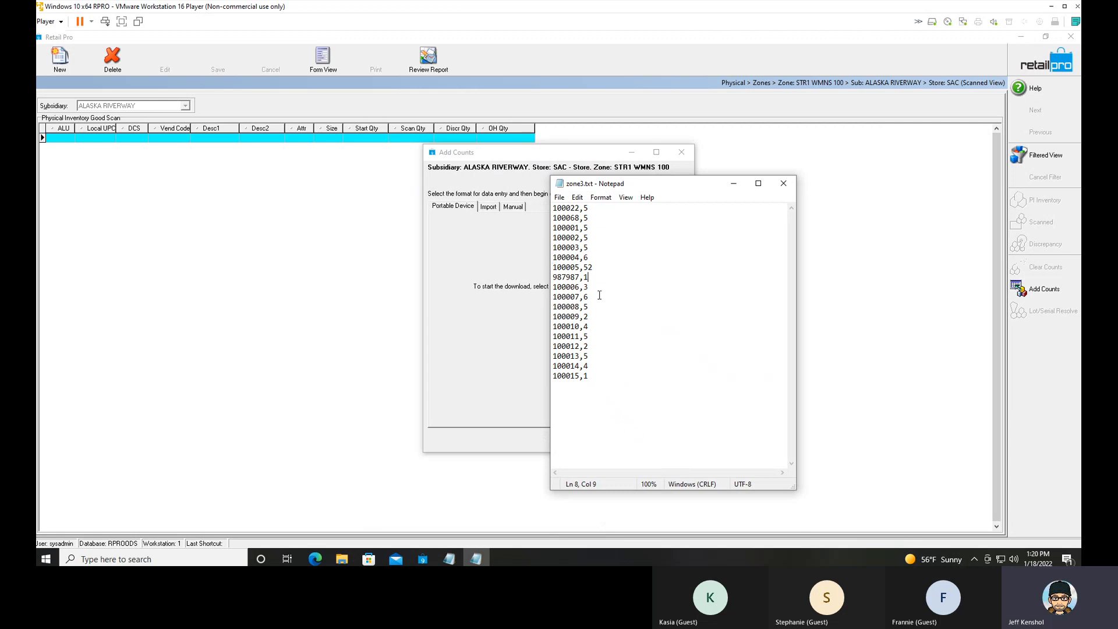
{"action": "left_click", "coordinate": [781, 187]}
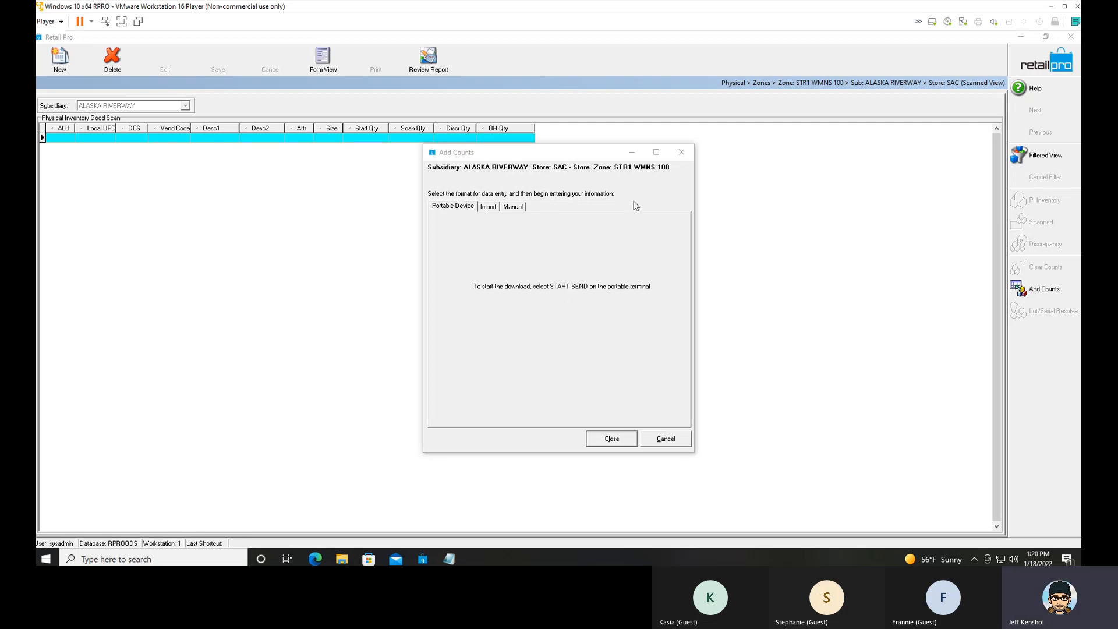
Review the physical inventory procedure notes in Notepad, highlighting the Prep line, and minimize the notes.
{"action": "left_click", "coordinate": [560, 318]}
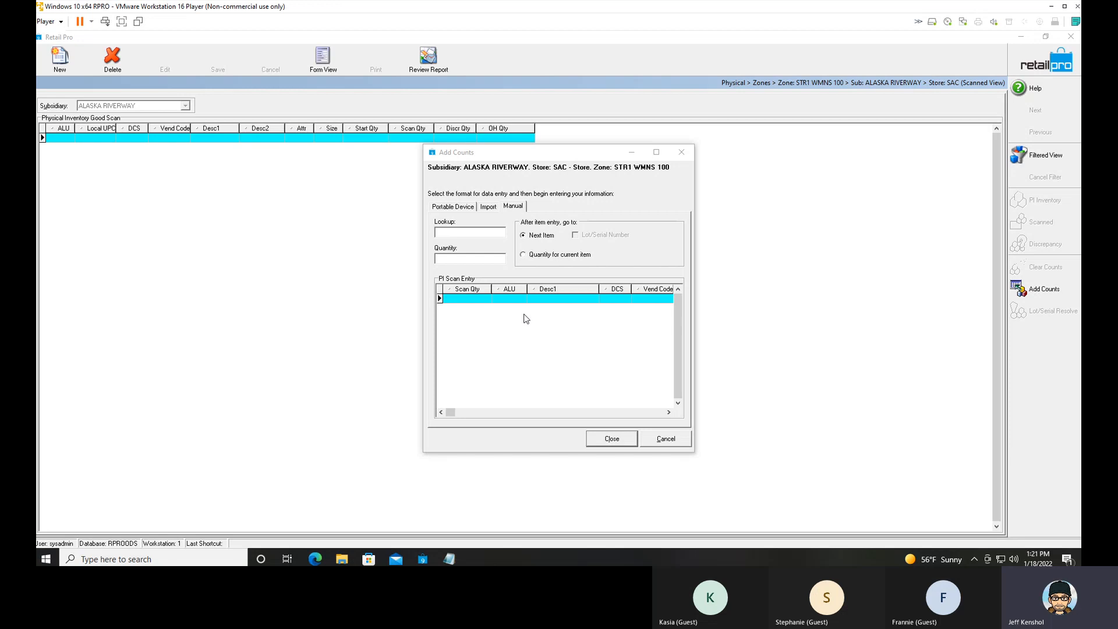
{"action": "left_click", "coordinate": [450, 559]}
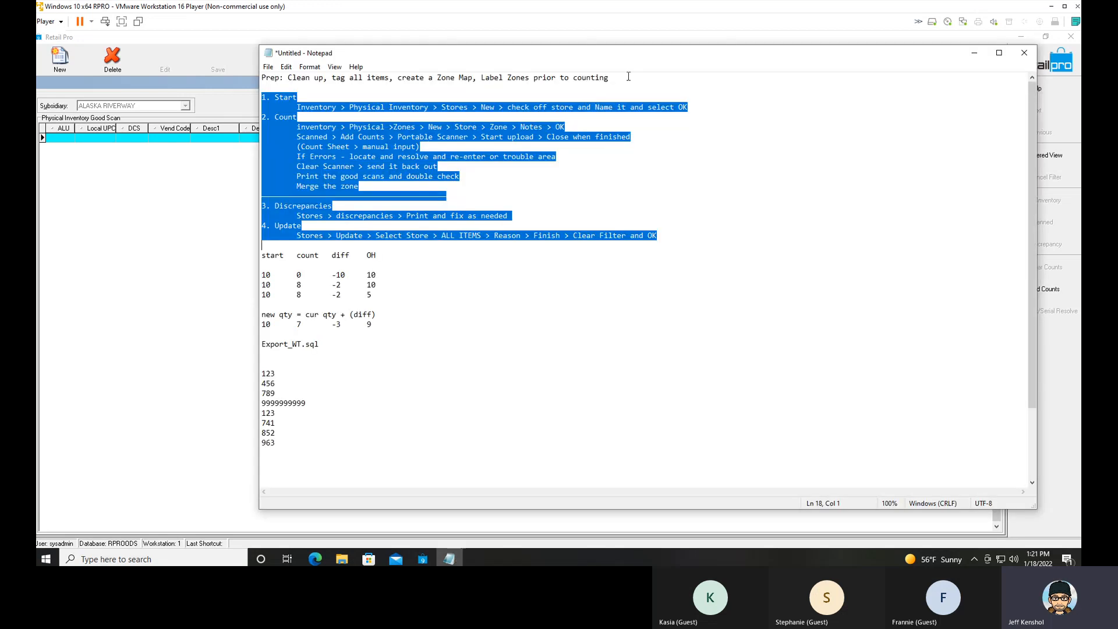
{"action": "left_click_drag", "start_coordinate": [628, 77], "coordinate": [262, 77]}
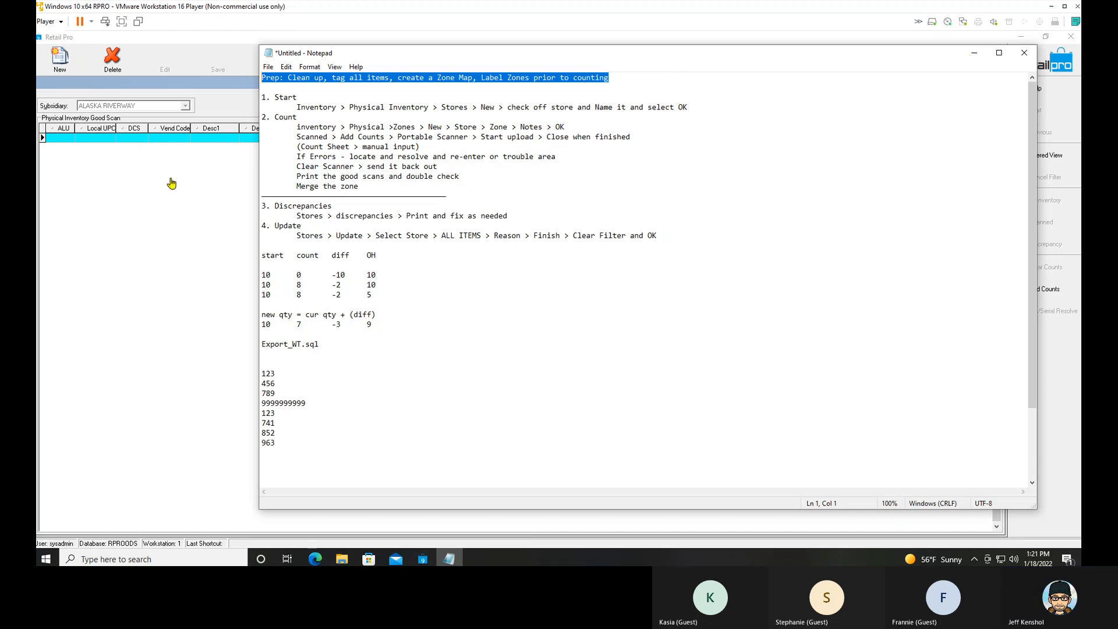
{"action": "left_click", "coordinate": [975, 54]}
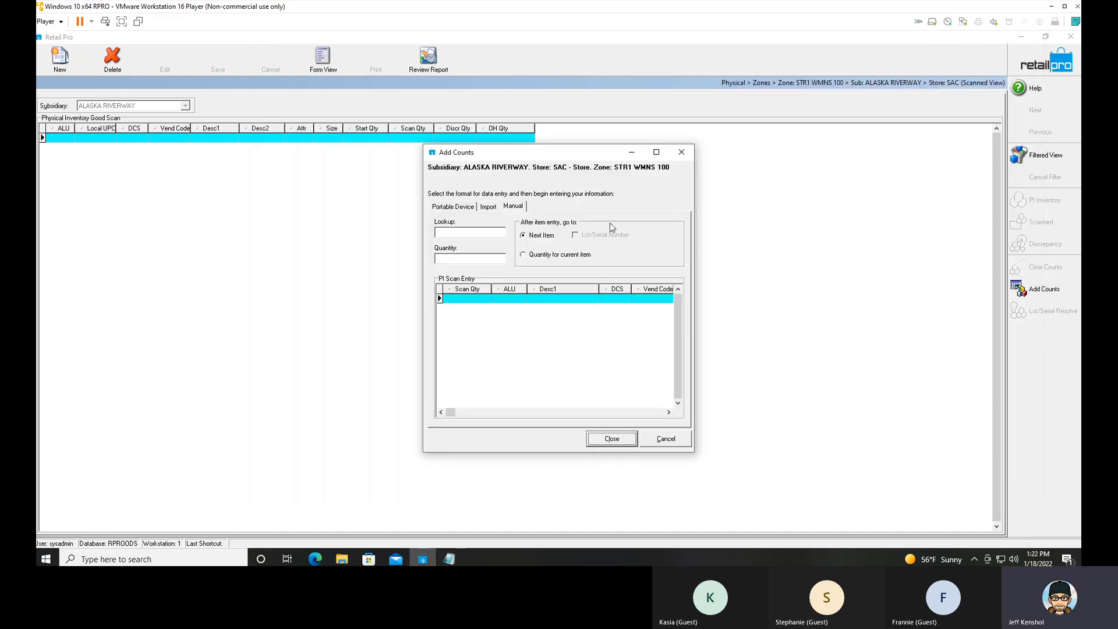
Import counts from zone2.txt into zone STR1 WMNS 100 using the ALU6 map and close the Add Counts dialog.
{"action": "left_click", "coordinate": [486, 211]}
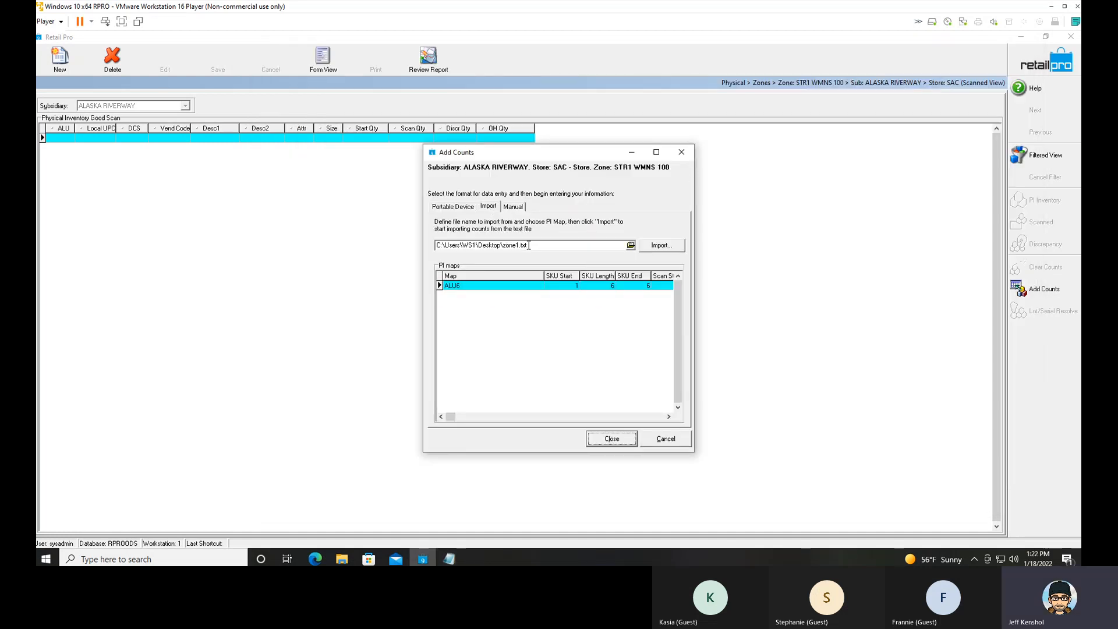
{"action": "left_click", "coordinate": [527, 248]}
{"action": "key", "text": "BackSpace"}
{"action": "type", "text": "2"}
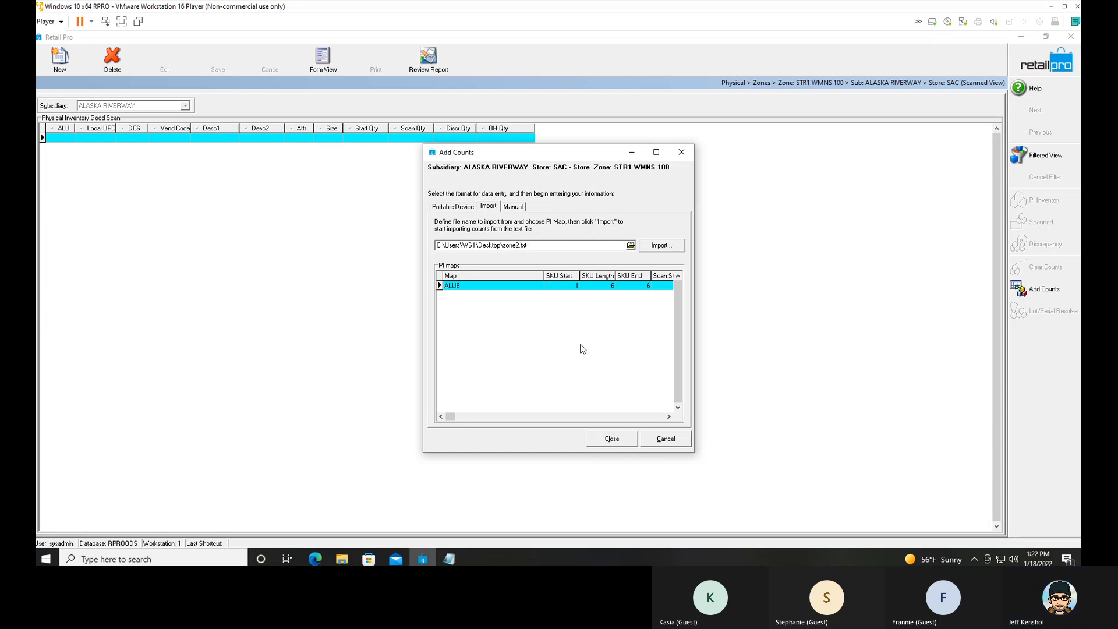
{"action": "left_click", "coordinate": [662, 245]}
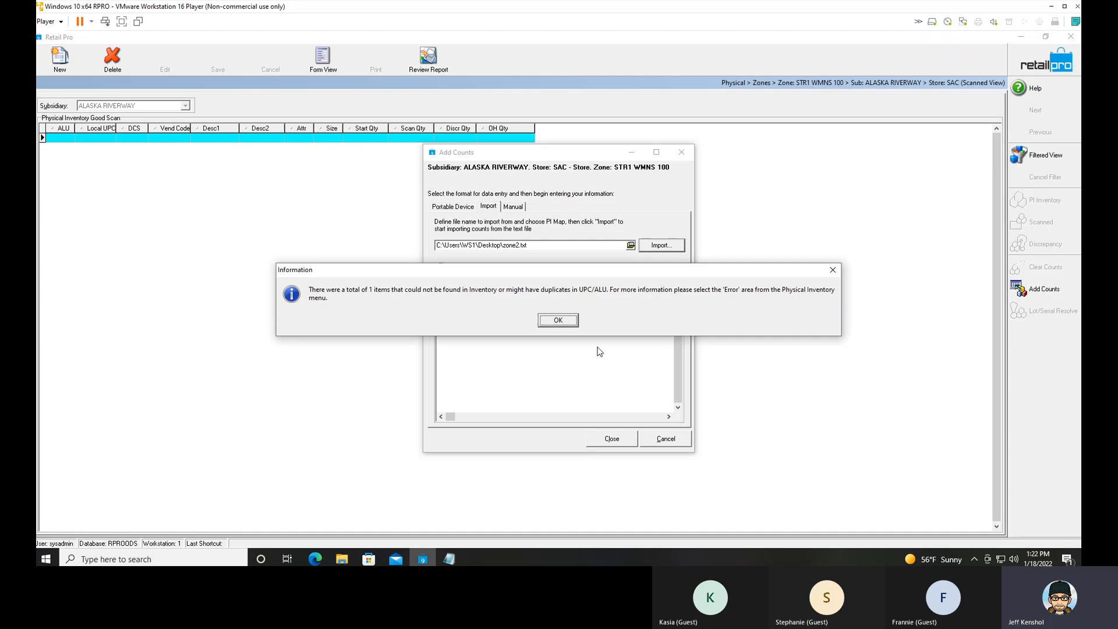
{"action": "left_click", "coordinate": [574, 325]}
{"action": "left_click", "coordinate": [633, 443]}
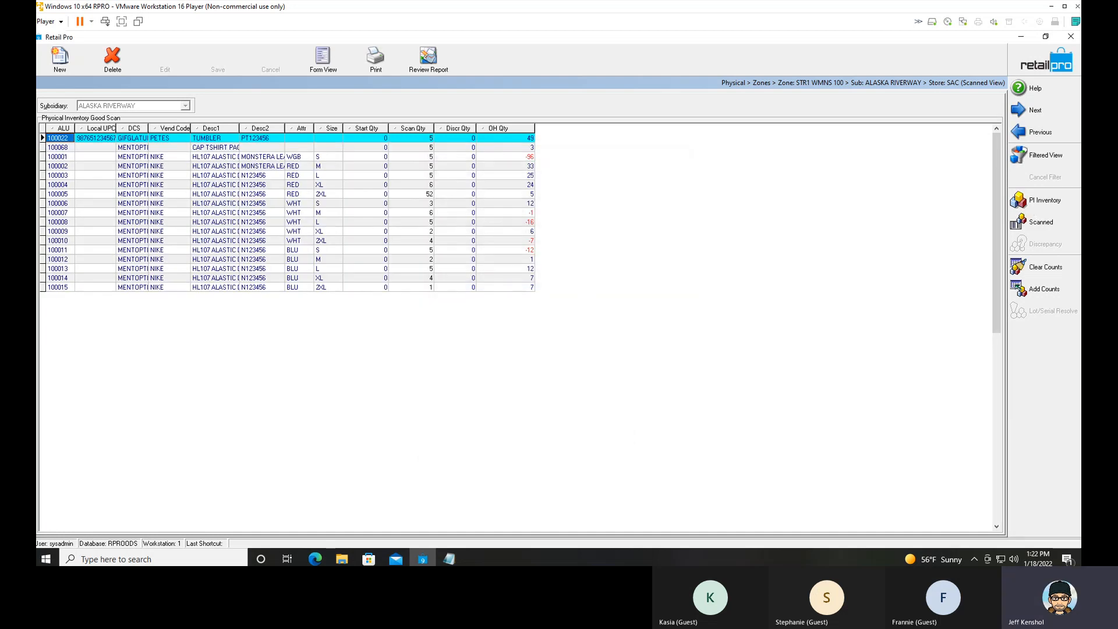
Open the scan errors of zone STR1 WMNS 100 and bring up the Notepad notes beside the bad scan list.
{"action": "left_click", "coordinate": [1034, 132]}
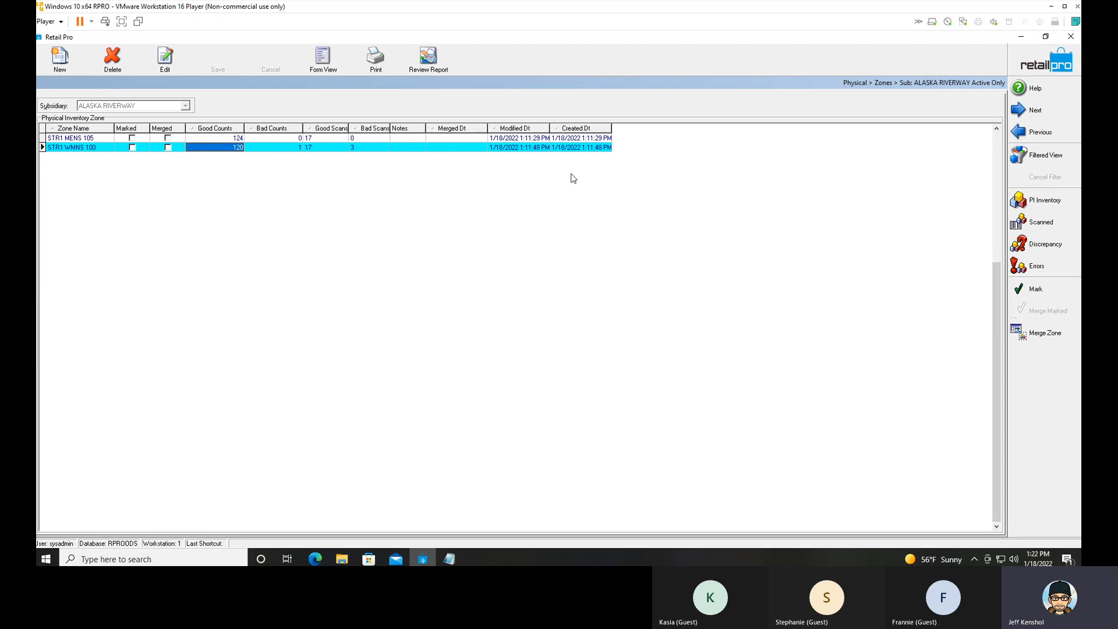
{"action": "left_click", "coordinate": [1037, 266]}
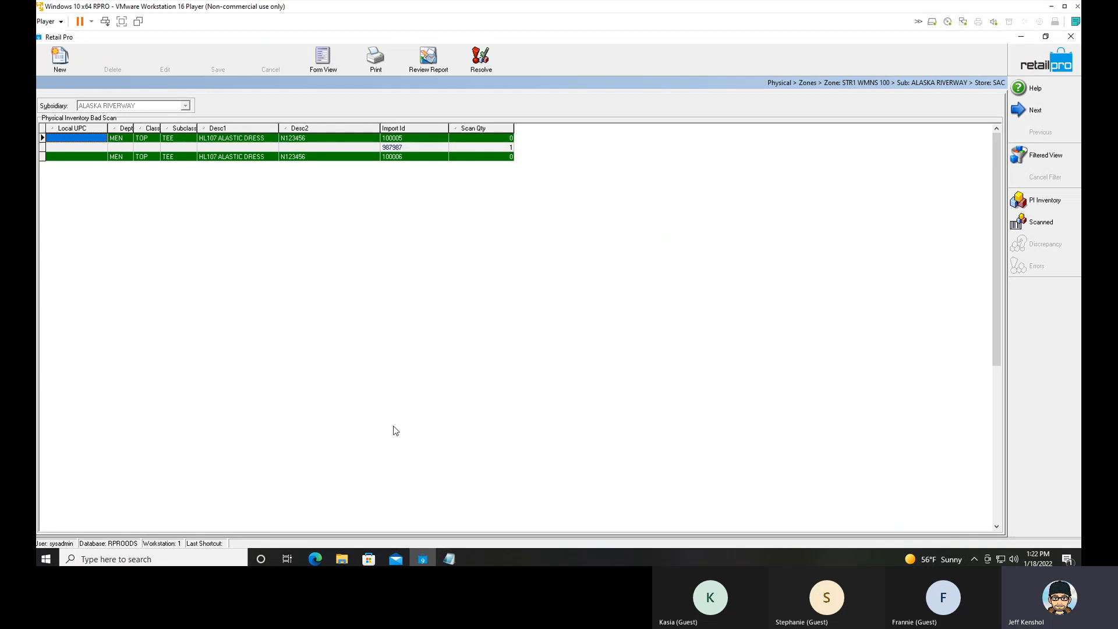
{"action": "left_click", "coordinate": [449, 560]}
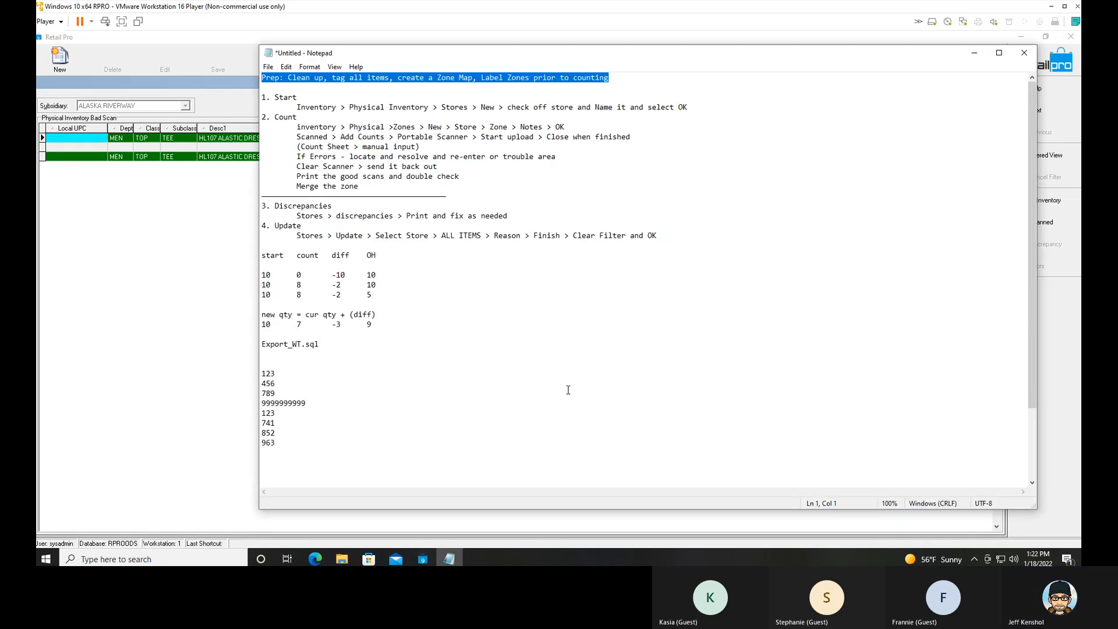
{"action": "left_click_drag", "start_coordinate": [284, 375], "coordinate": [262, 433]}
{"action": "left_click_drag", "start_coordinate": [390, 59], "coordinate": [633, 76]}
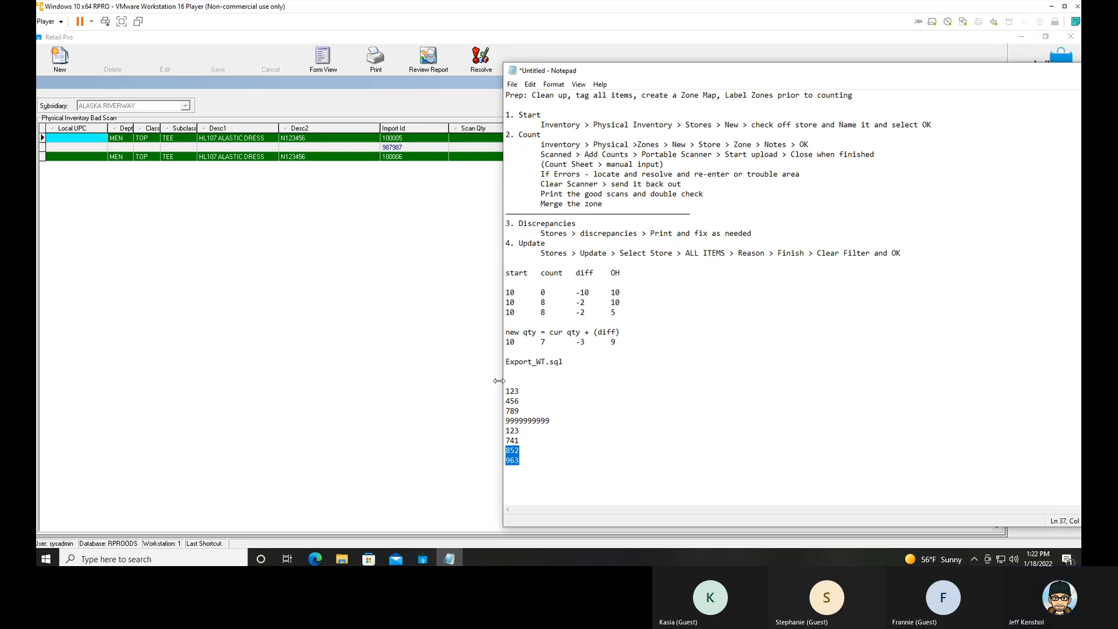
In the Notepad list of sample codes, change the first 123 to 123-2 and delete the duplicate 123 line.
{"action": "left_click_drag", "start_coordinate": [520, 391], "coordinate": [475, 385]}
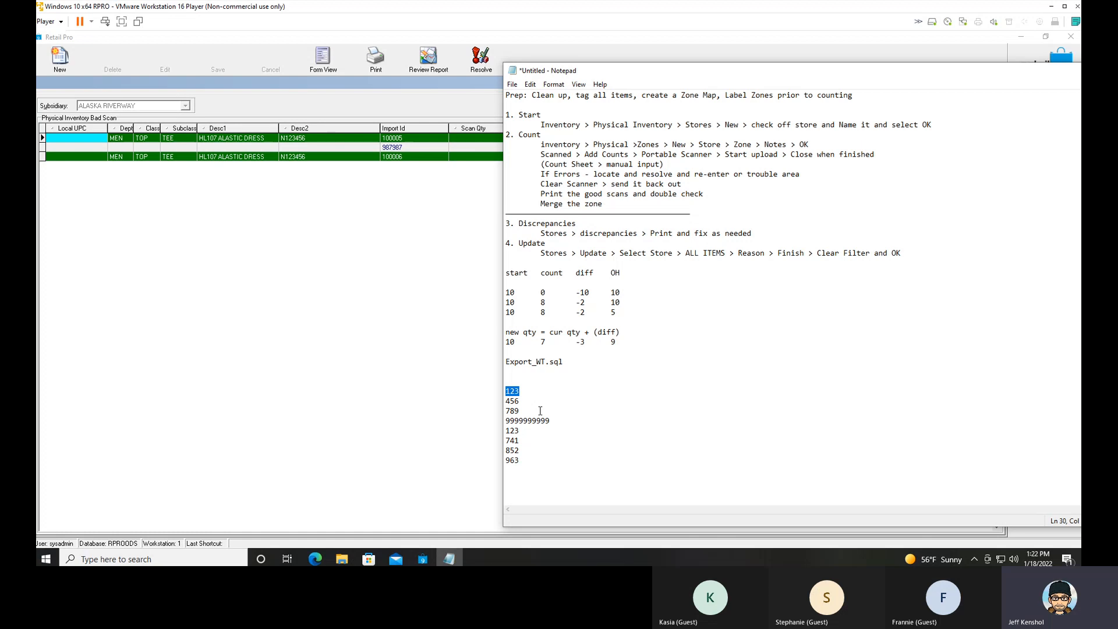
{"action": "left_click_drag", "start_coordinate": [540, 411], "coordinate": [496, 443]}
{"action": "left_click", "coordinate": [520, 391]}
{"action": "left_click_drag", "start_coordinate": [520, 392], "coordinate": [482, 391]}
{"action": "left_click_drag", "start_coordinate": [520, 430], "coordinate": [501, 431]}
{"action": "left_click", "coordinate": [534, 391]}
{"action": "type", "text": "-2"}
{"action": "left_click_drag", "start_coordinate": [524, 430], "coordinate": [489, 433]}
{"action": "key", "text": "Delete"}
{"action": "key", "text": "Delete"}
Resolve the bad scans of zone STR1 WMNS 100, confirming the move of matched scans to the good table and deletion of 987987.
{"action": "left_click", "coordinate": [186, 135]}
{"action": "left_click", "coordinate": [400, 149]}
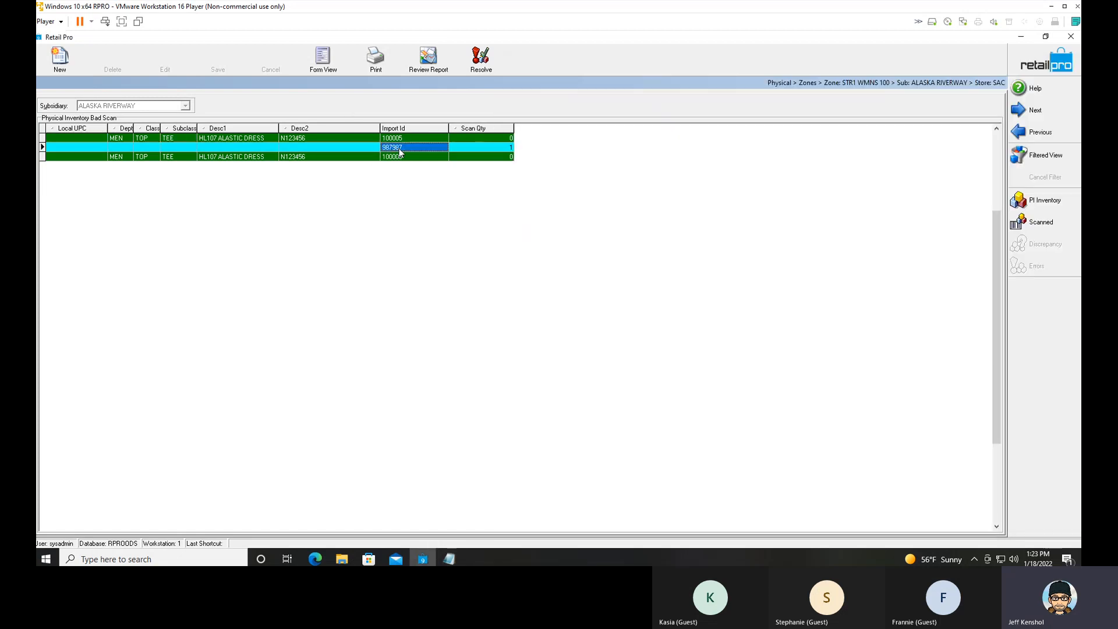
{"action": "key", "text": "Down"}
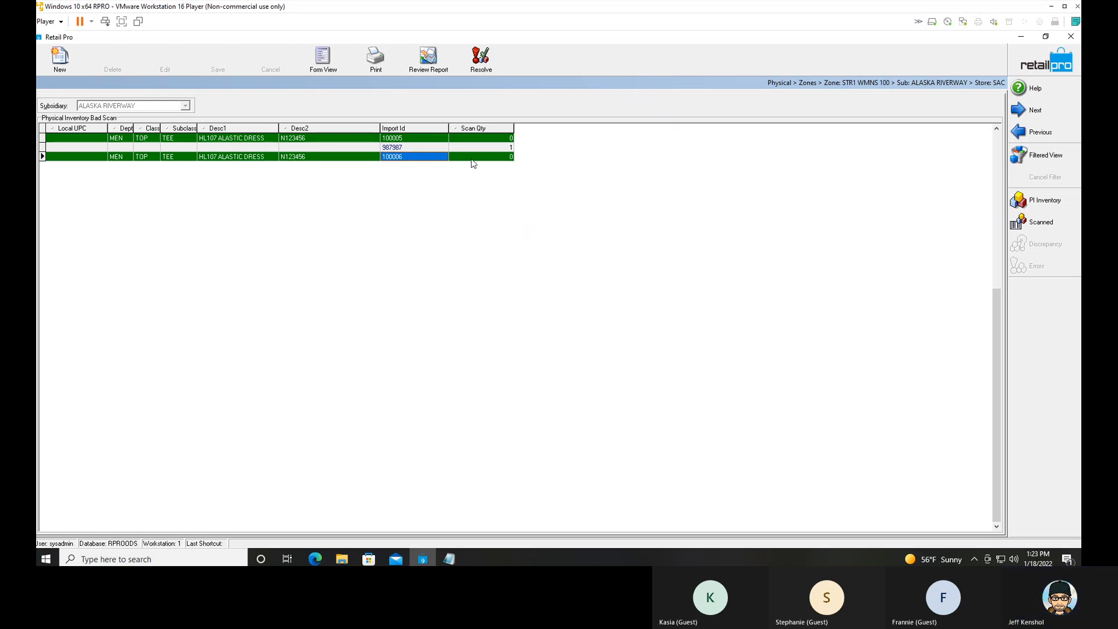
{"action": "left_click", "coordinate": [410, 148]}
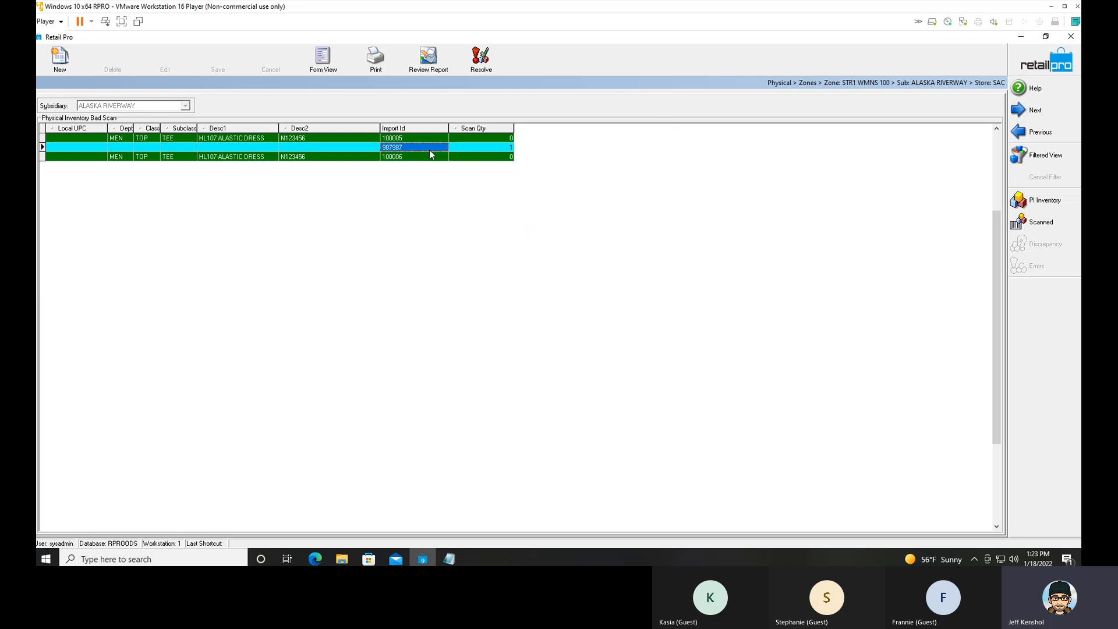
{"action": "left_click", "coordinate": [476, 71]}
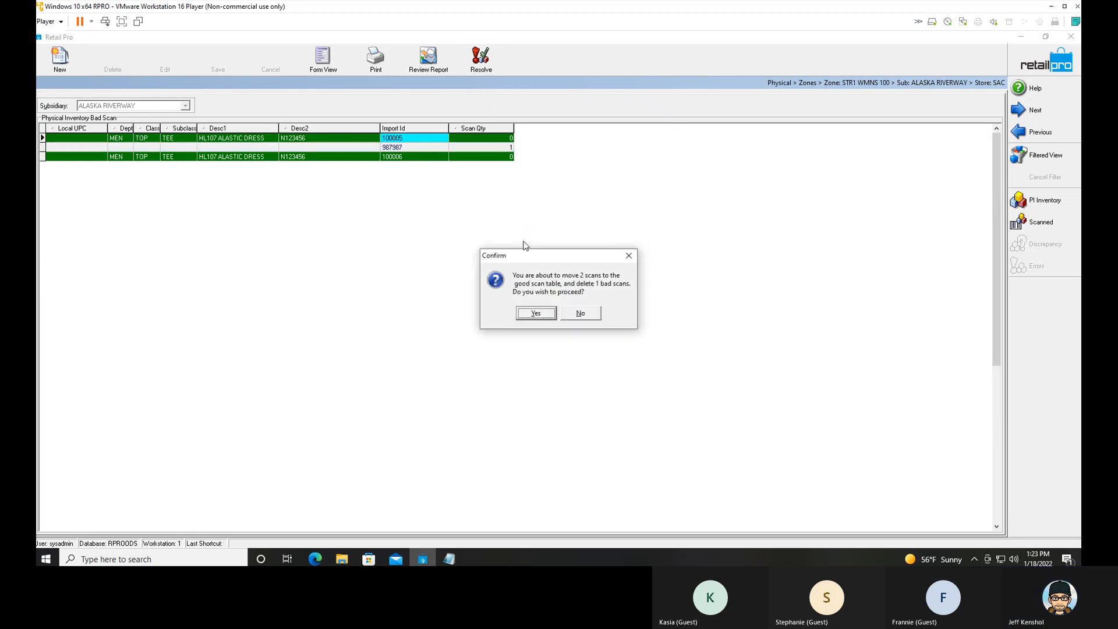
{"action": "left_click", "coordinate": [537, 313]}
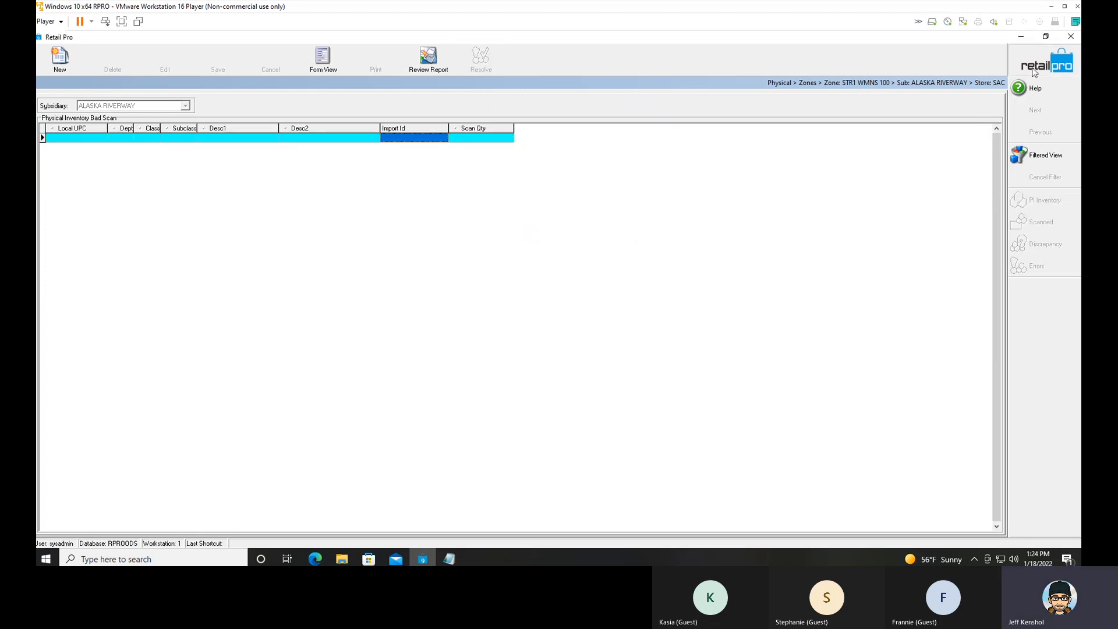
View the zone's scanned items and highlight the zone creation and Add Counts instructions in the Notepad notes.
{"action": "left_click", "coordinate": [1034, 228]}
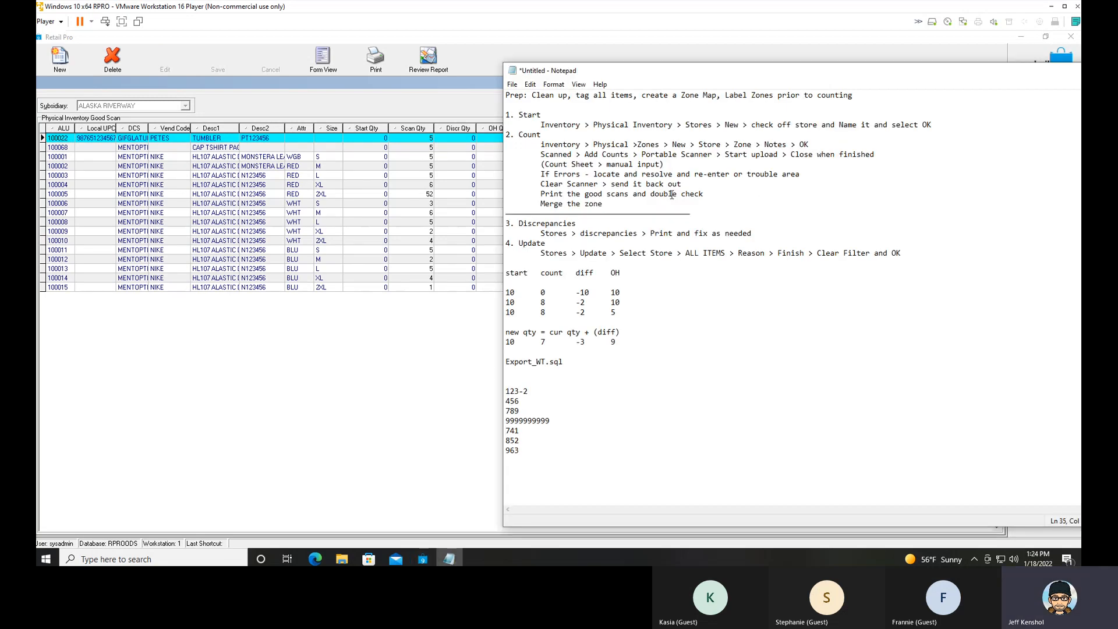
{"action": "left_click_drag", "start_coordinate": [565, 146], "coordinate": [800, 144]}
{"action": "left_click_drag", "start_coordinate": [573, 155], "coordinate": [866, 162]}
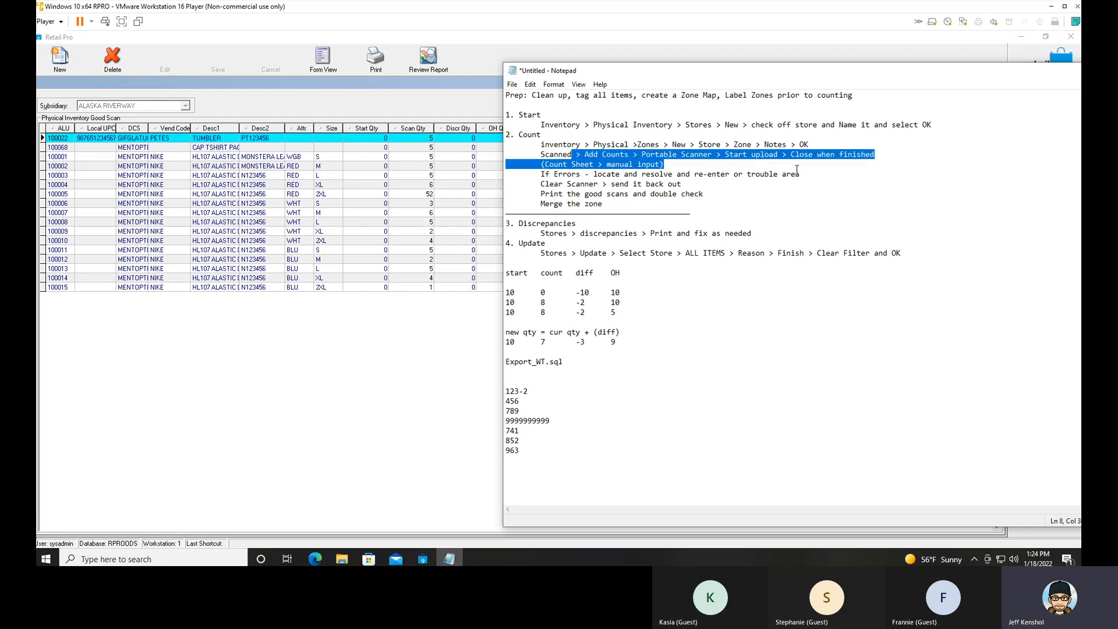
Highlight in turn the Notepad instructions on resolving errors, clearing the scanner, and printing and double-checking the good scans.
{"action": "left_click", "coordinate": [682, 167]}
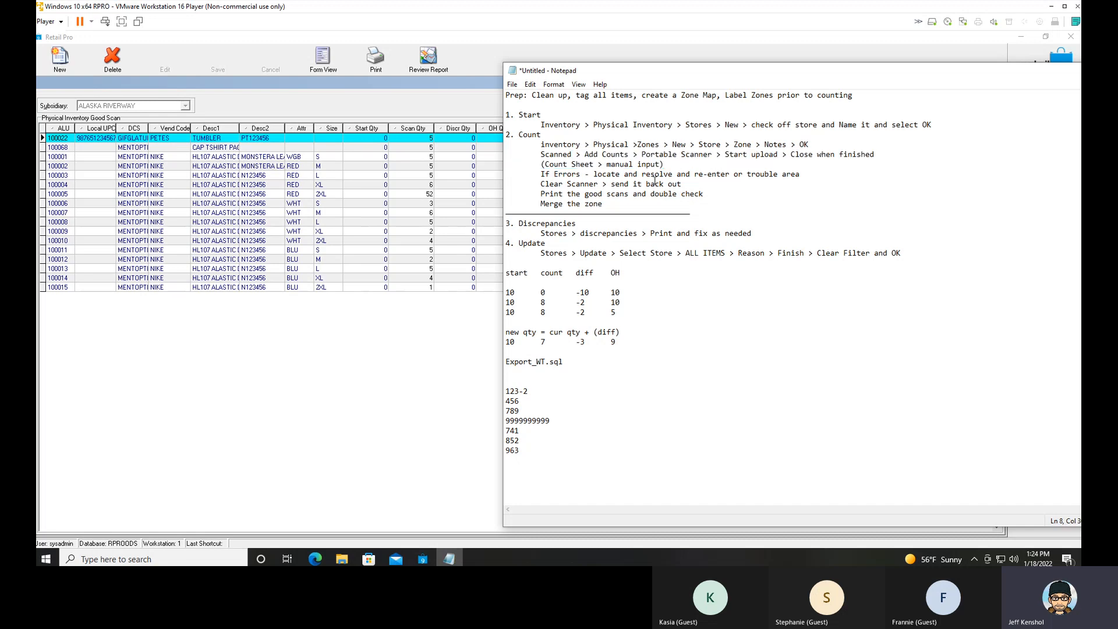
{"action": "left_click_drag", "start_coordinate": [572, 174], "coordinate": [797, 175]}
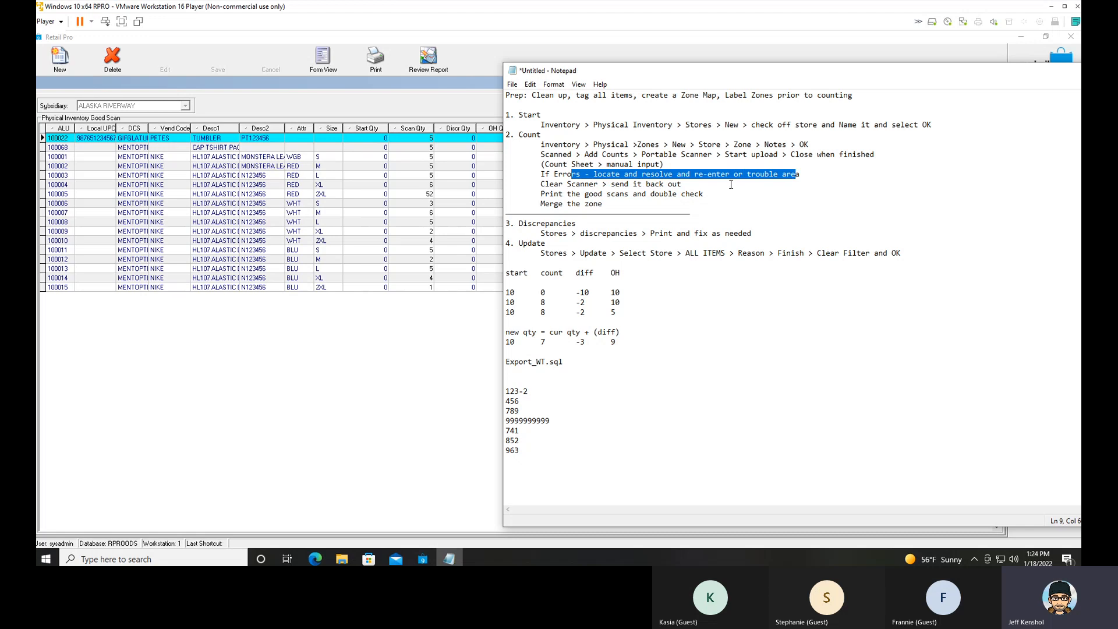
{"action": "left_click_drag", "start_coordinate": [549, 184], "coordinate": [683, 185]}
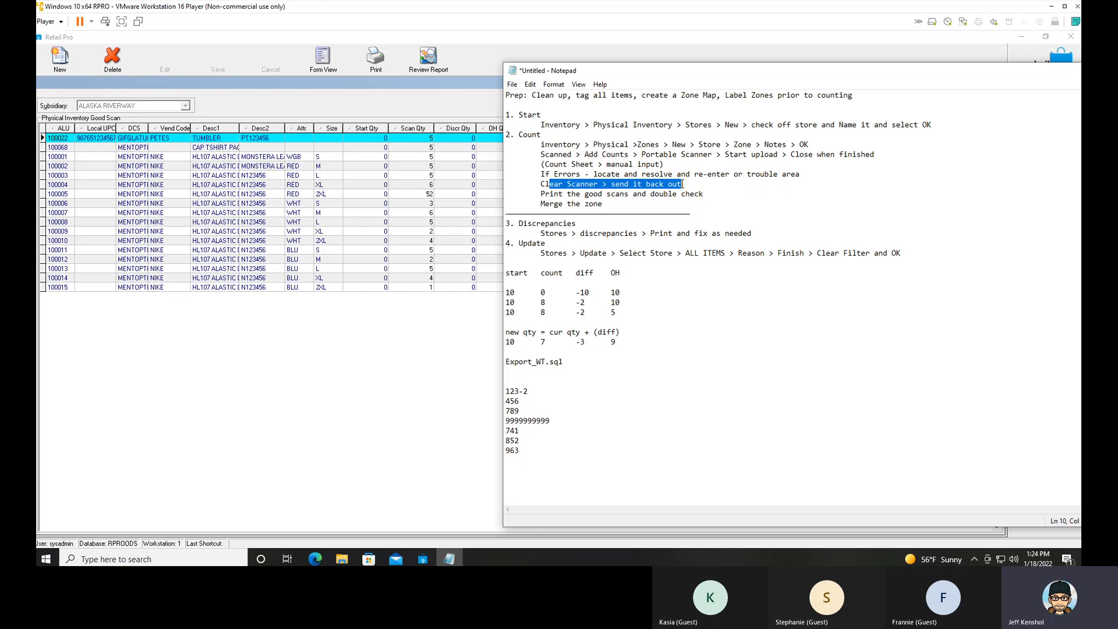
{"action": "left_click_drag", "start_coordinate": [714, 198], "coordinate": [542, 198]}
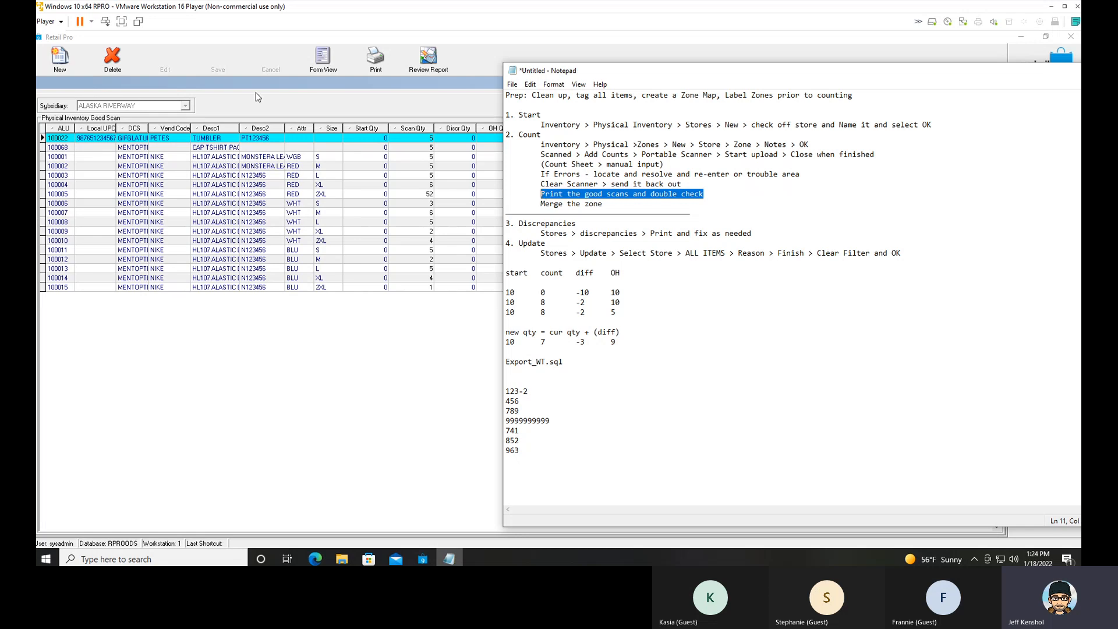
Open a print preview of the good scans report for zone STR1 WMNS 100, with Microsoft Print to PDF as the printer.
{"action": "left_click", "coordinate": [258, 97]}
{"action": "left_click", "coordinate": [293, 175]}
{"action": "left_click", "coordinate": [376, 58]}
{"action": "left_click", "coordinate": [613, 389]}
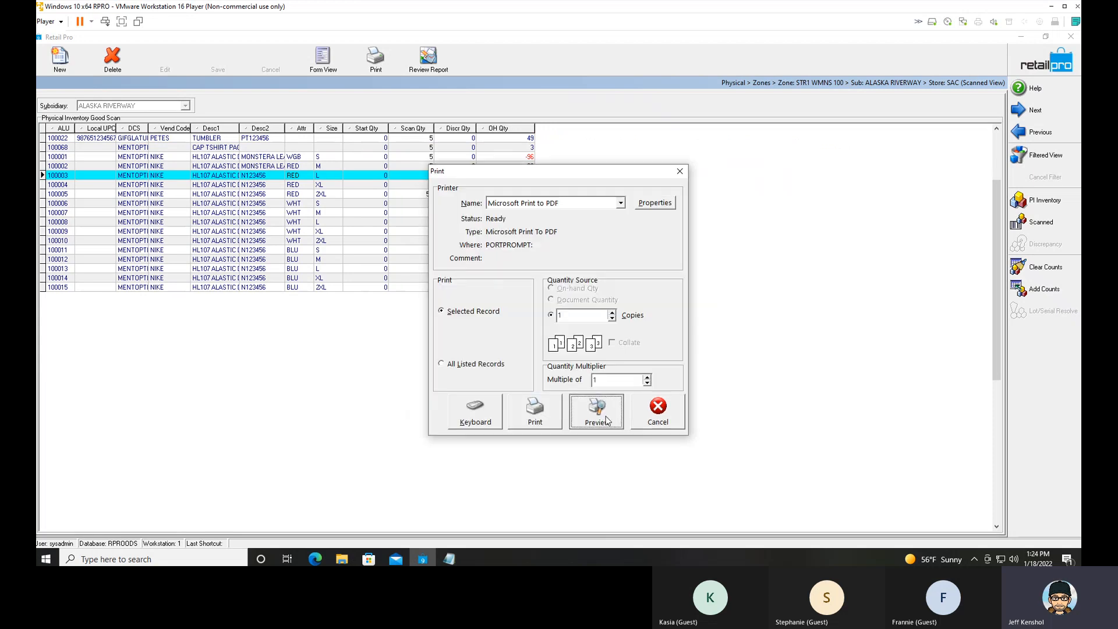
{"action": "left_click", "coordinate": [606, 421]}
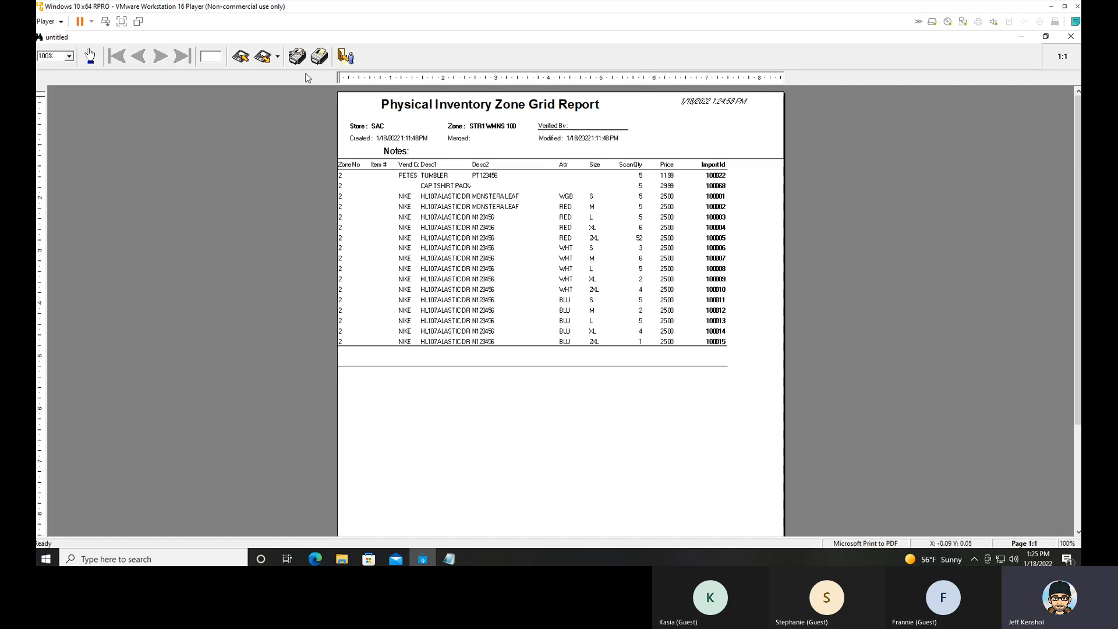
Close the report preview without saving and set the scan quantity of item 100005 to 5.
{"action": "left_click", "coordinate": [346, 59]}
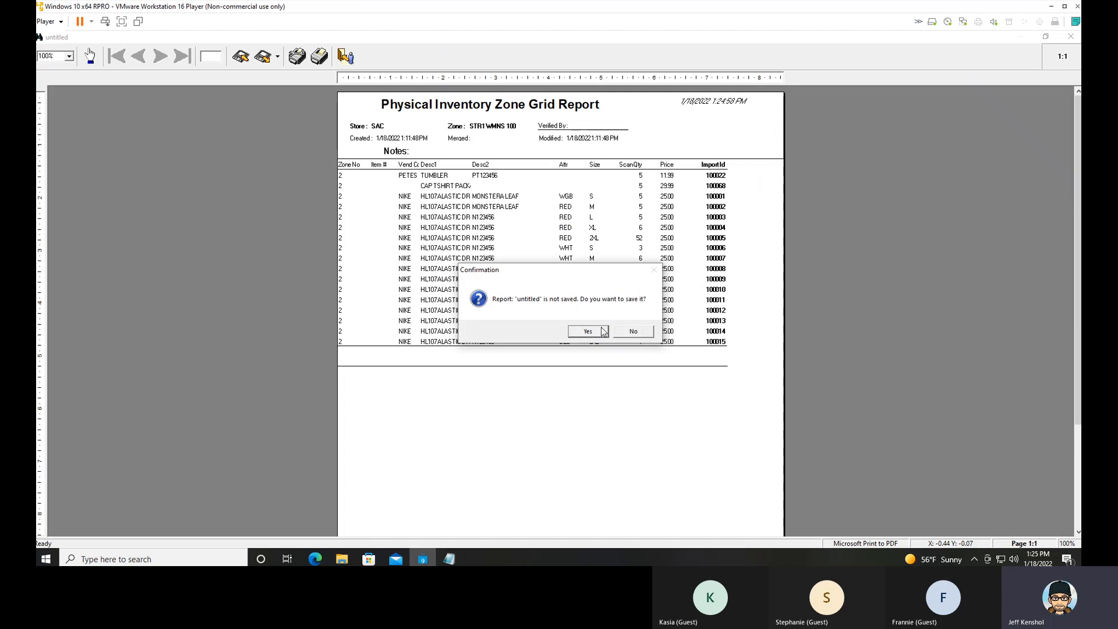
{"action": "left_click", "coordinate": [629, 334]}
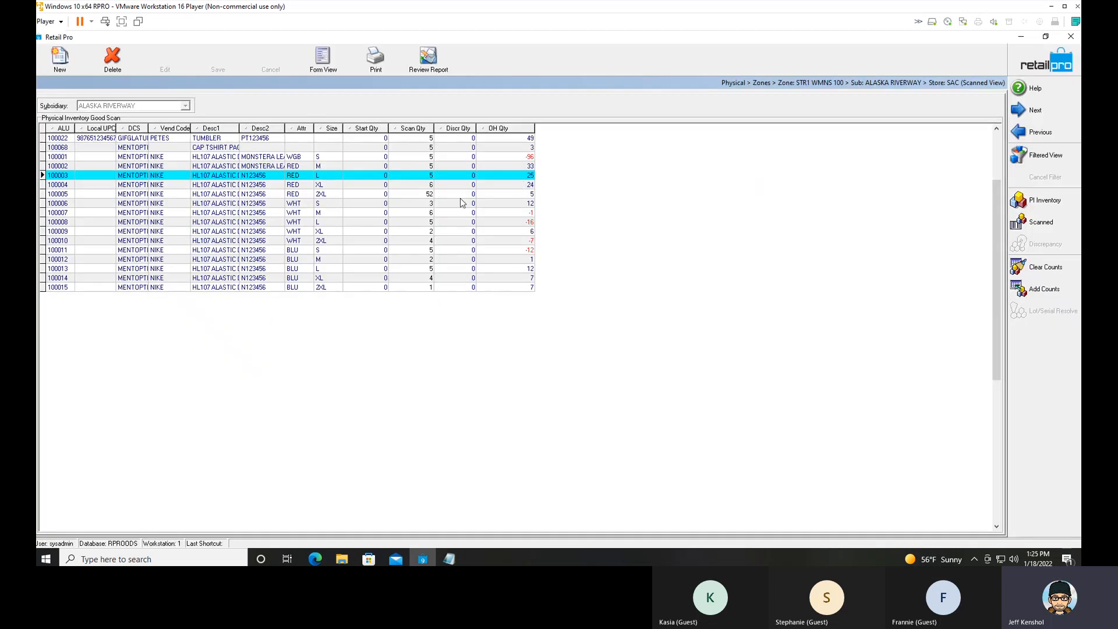
{"action": "left_click", "coordinate": [430, 194]}
{"action": "left_click", "coordinate": [431, 197]}
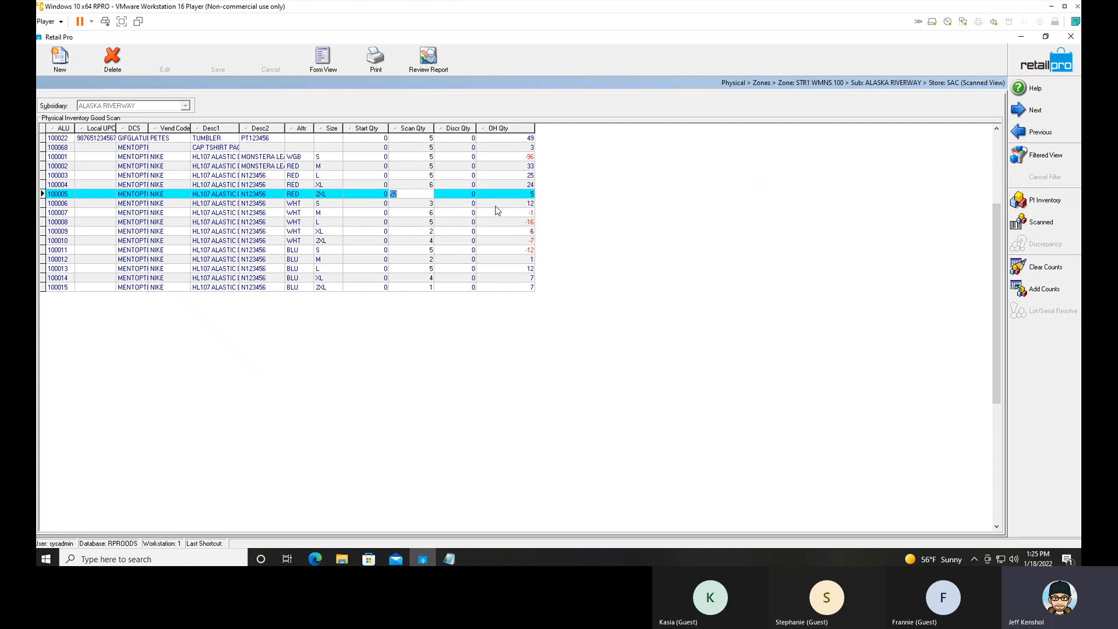
{"action": "type", "text": "5"}
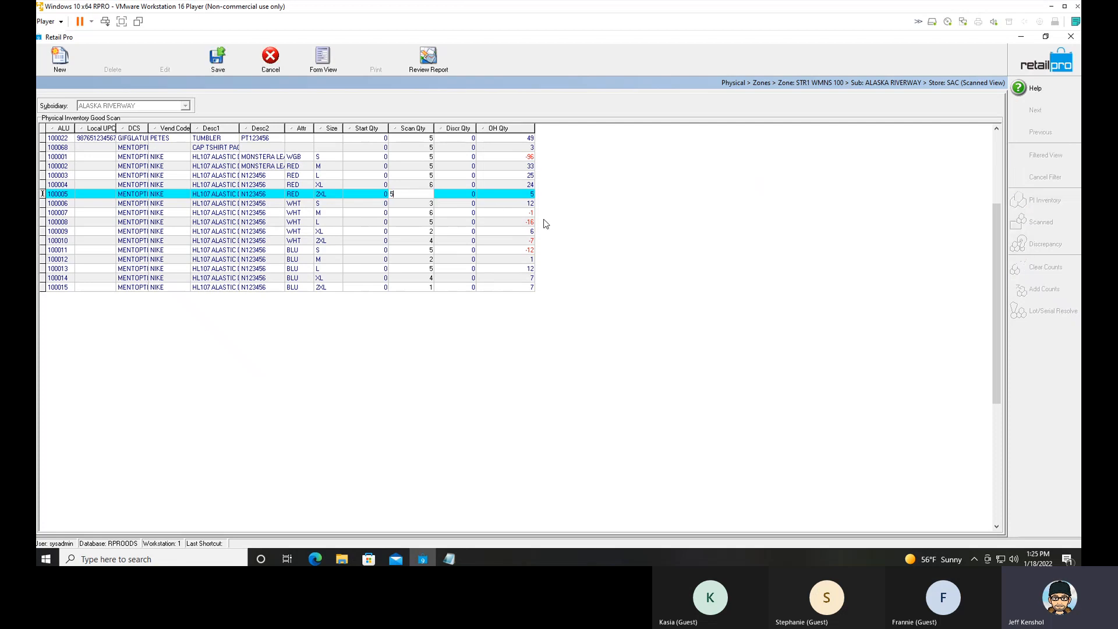
{"action": "key", "text": "Tab"}
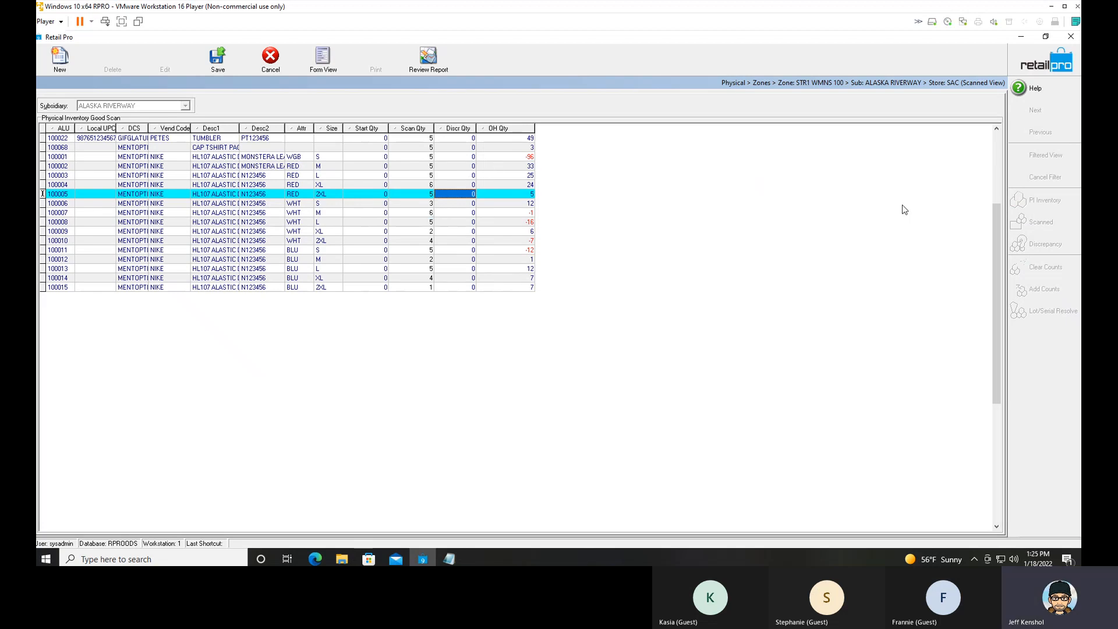
{"action": "left_click", "coordinate": [431, 222]}
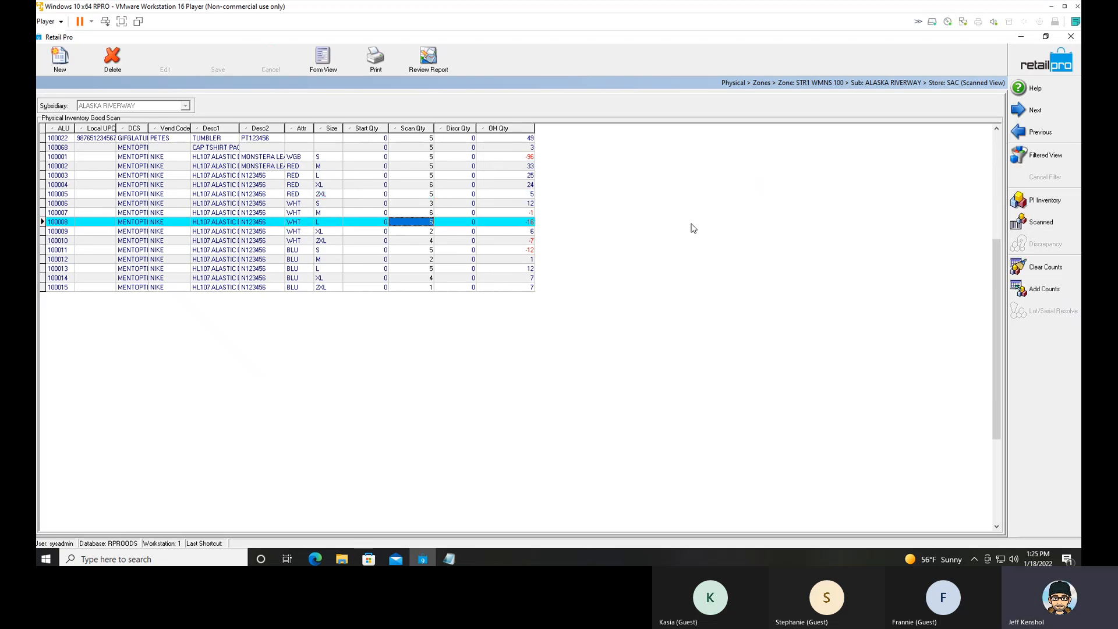
Start adding counts manually to zone STR1 WMNS 100 and try to enter 5 of item 100016.
{"action": "left_click", "coordinate": [1044, 289]}
{"action": "left_click", "coordinate": [480, 235]}
{"action": "type", "text": "100016"}
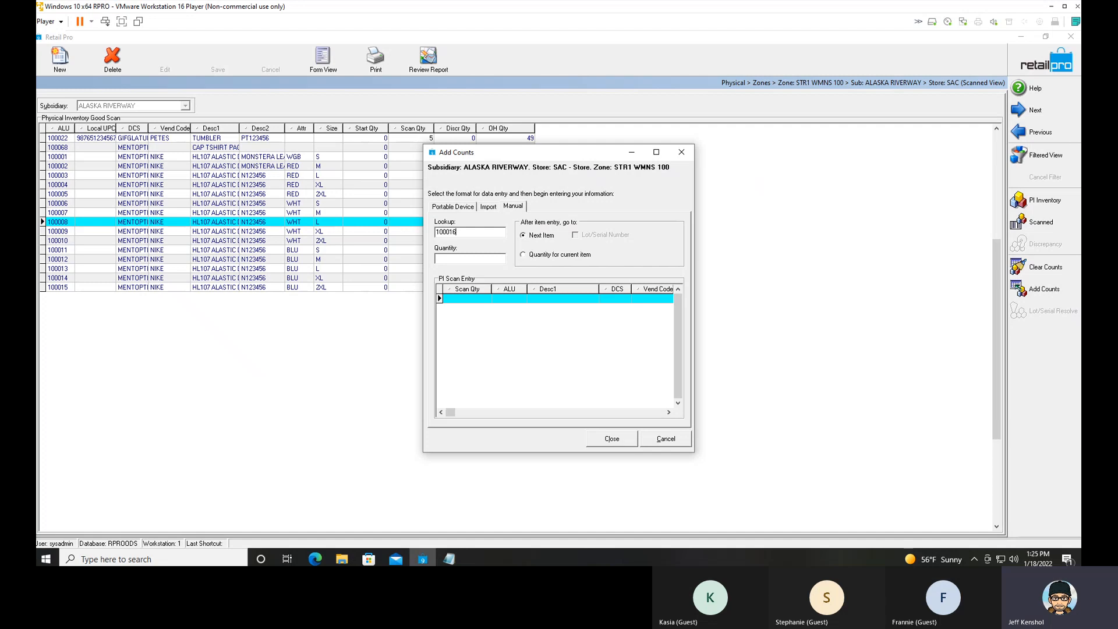
{"action": "type", "text": "5"}
{"action": "key", "text": "Return"}
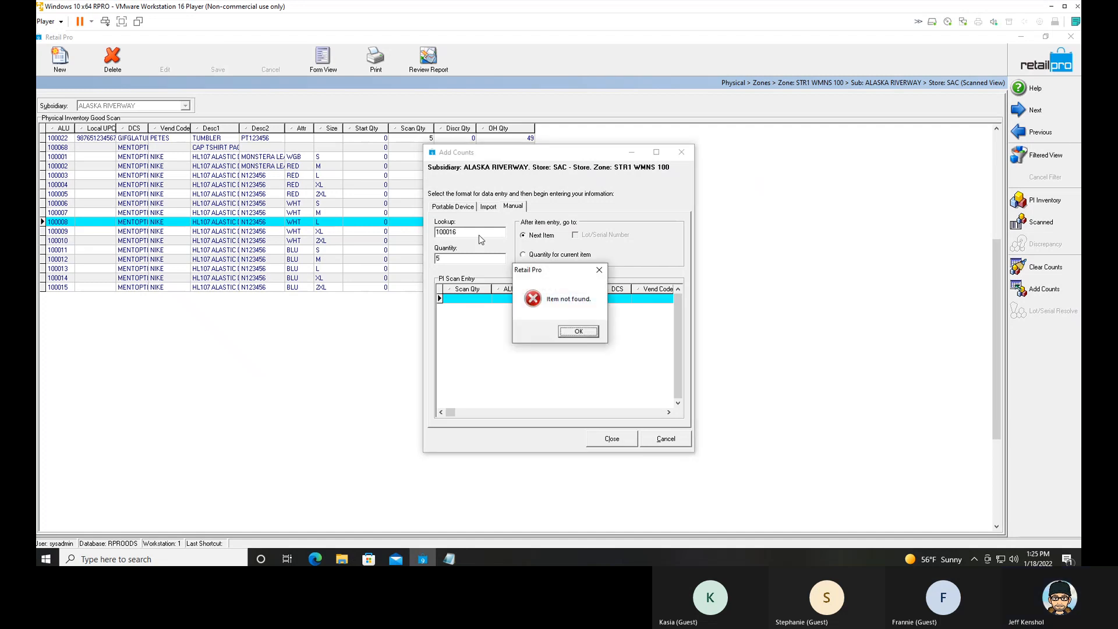
{"action": "left_click", "coordinate": [578, 331]}
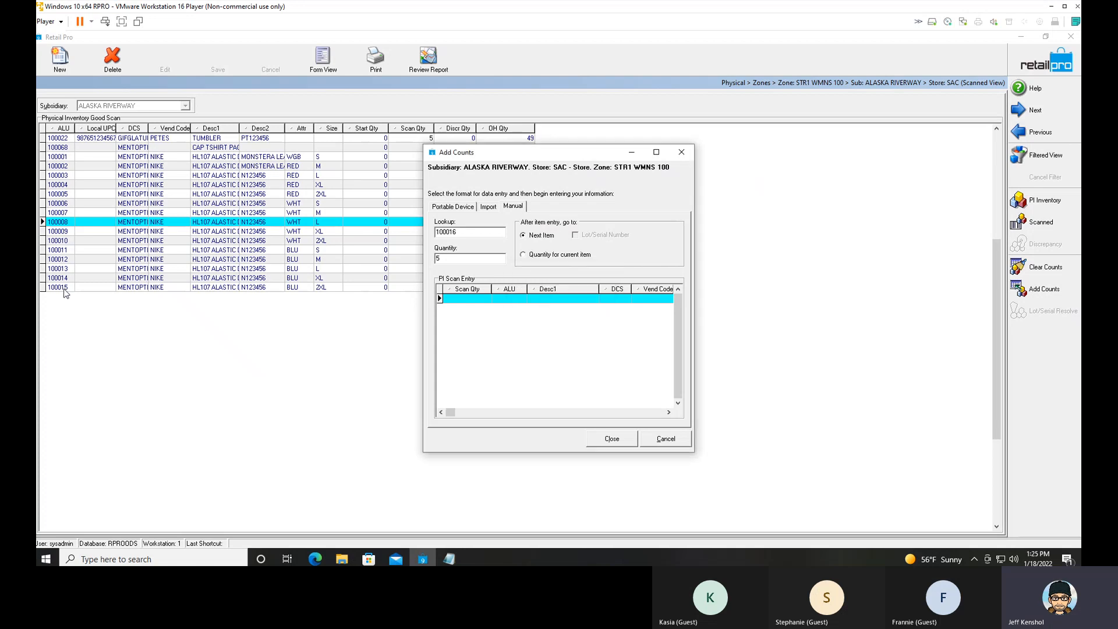
Correct the manual lookup to item 100001, add its count to the zone, and check that item's scan quantity in the grid.
{"action": "left_click", "coordinate": [463, 232]}
{"action": "key", "text": "BackSpace"}
{"action": "type", "text": "01"}
{"action": "key", "text": "Return"}
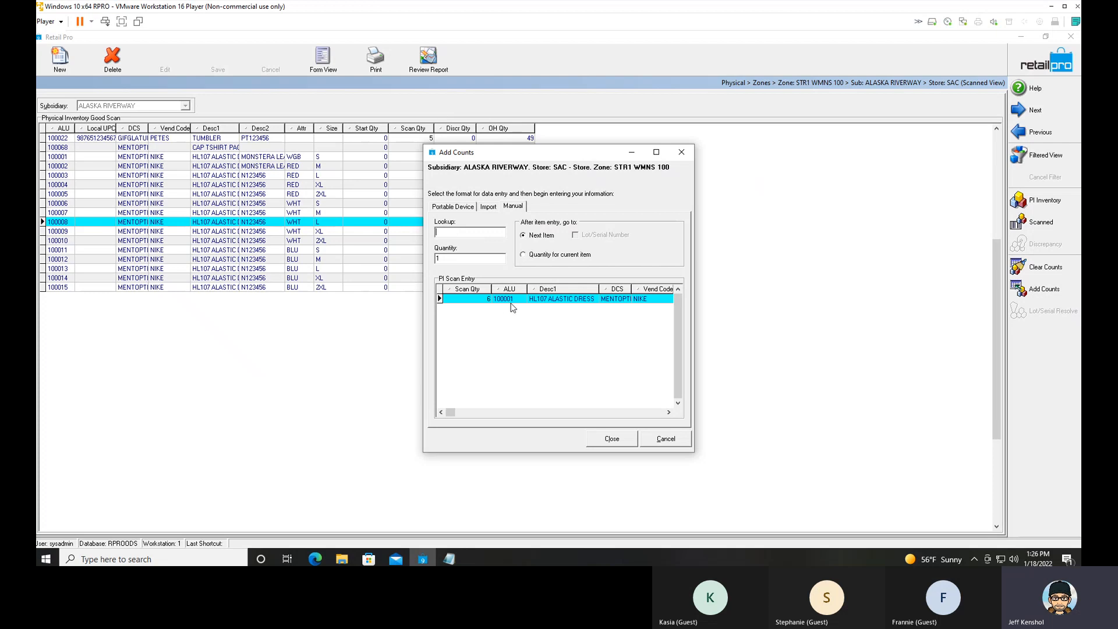
{"action": "left_click", "coordinate": [612, 439]}
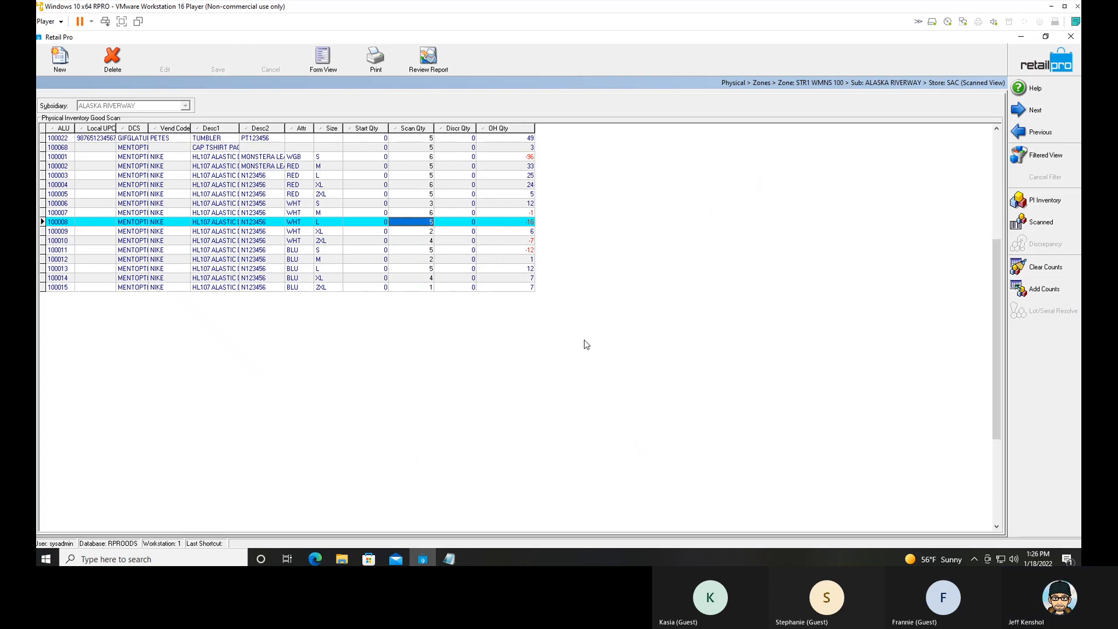
{"action": "left_click", "coordinate": [62, 158]}
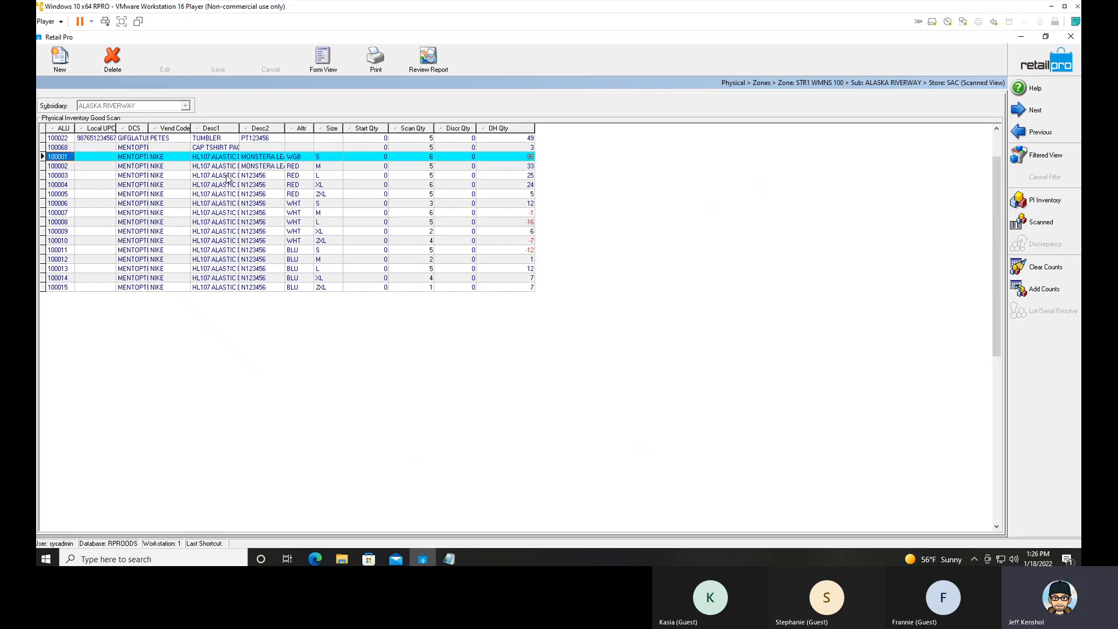
{"action": "left_click", "coordinate": [431, 159]}
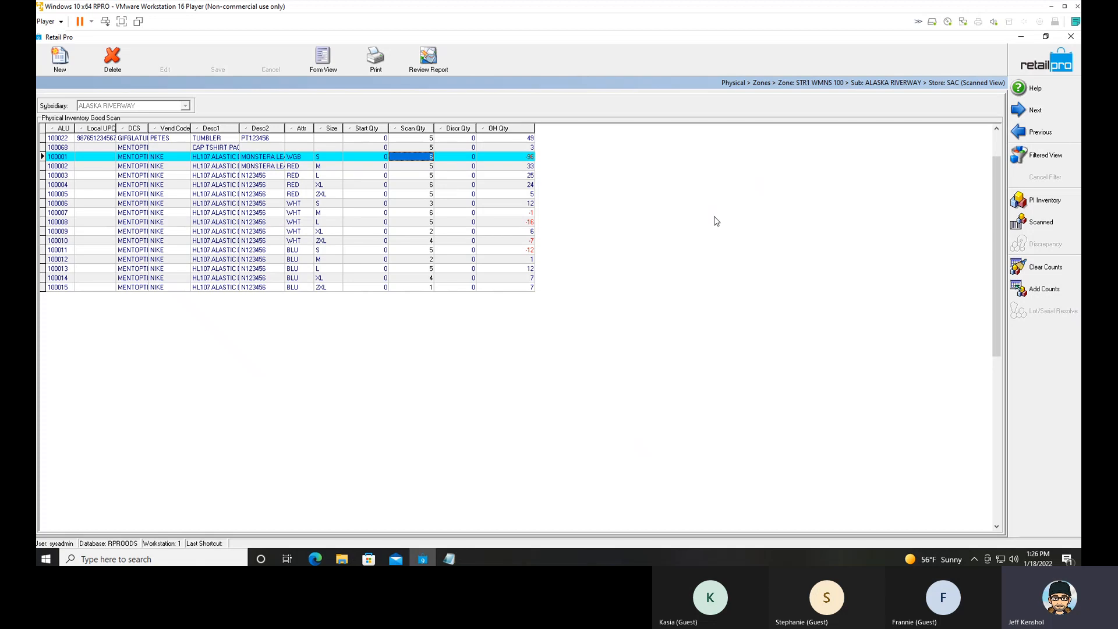
Return to the zone list and merge zones STR1 MENS 105 and STR1 WMNS 100 into the physical inventory.
{"action": "left_click", "coordinate": [1028, 72]}
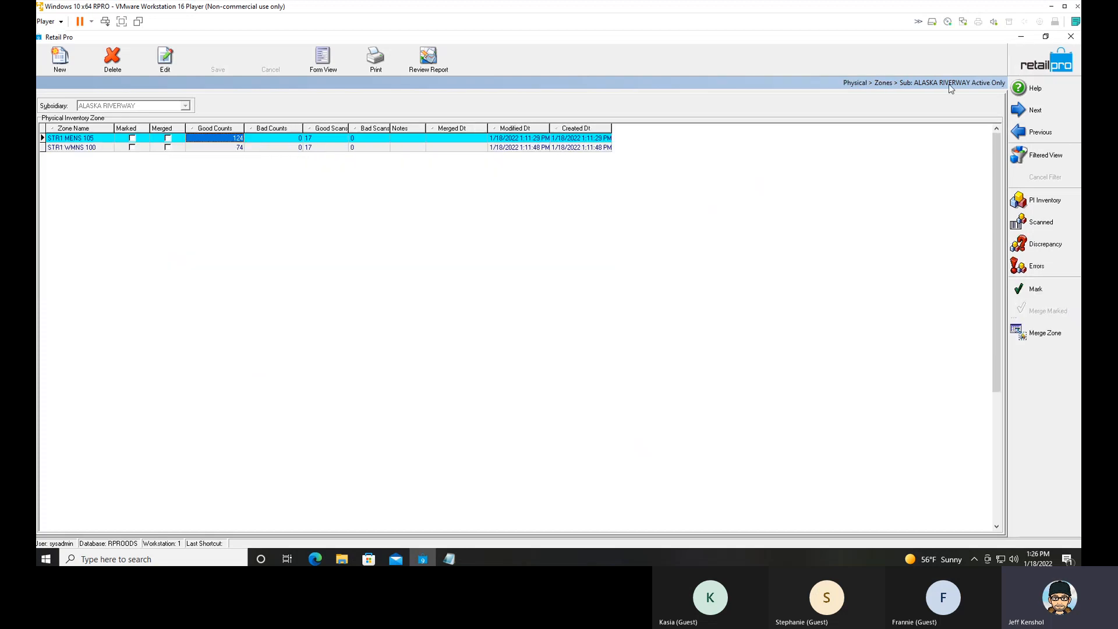
{"action": "left_click", "coordinate": [172, 140]}
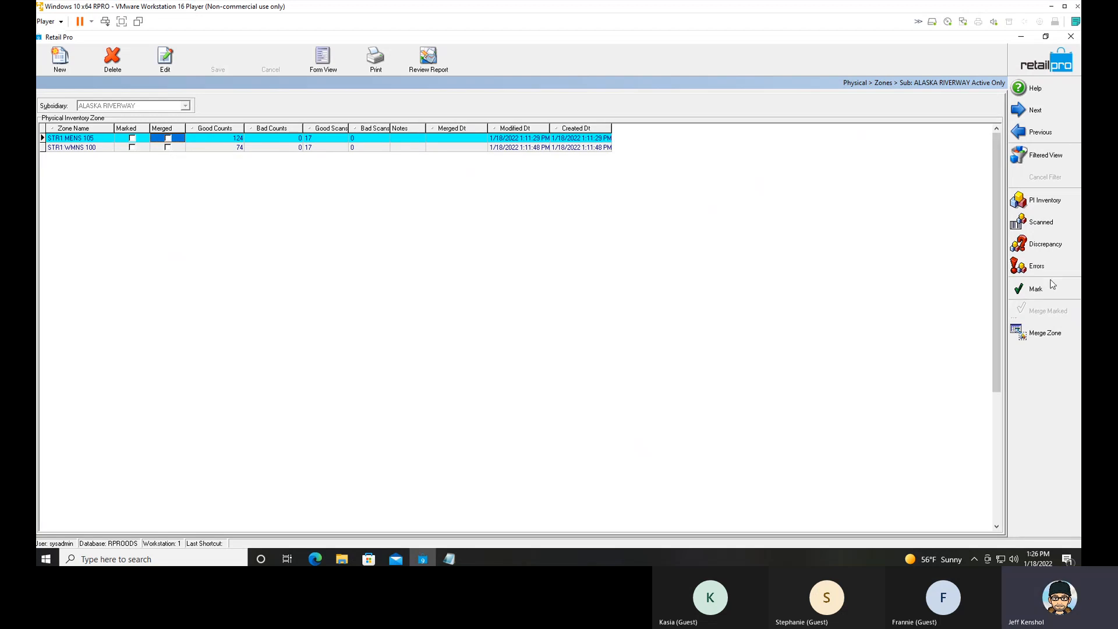
{"action": "left_click", "coordinate": [1046, 333]}
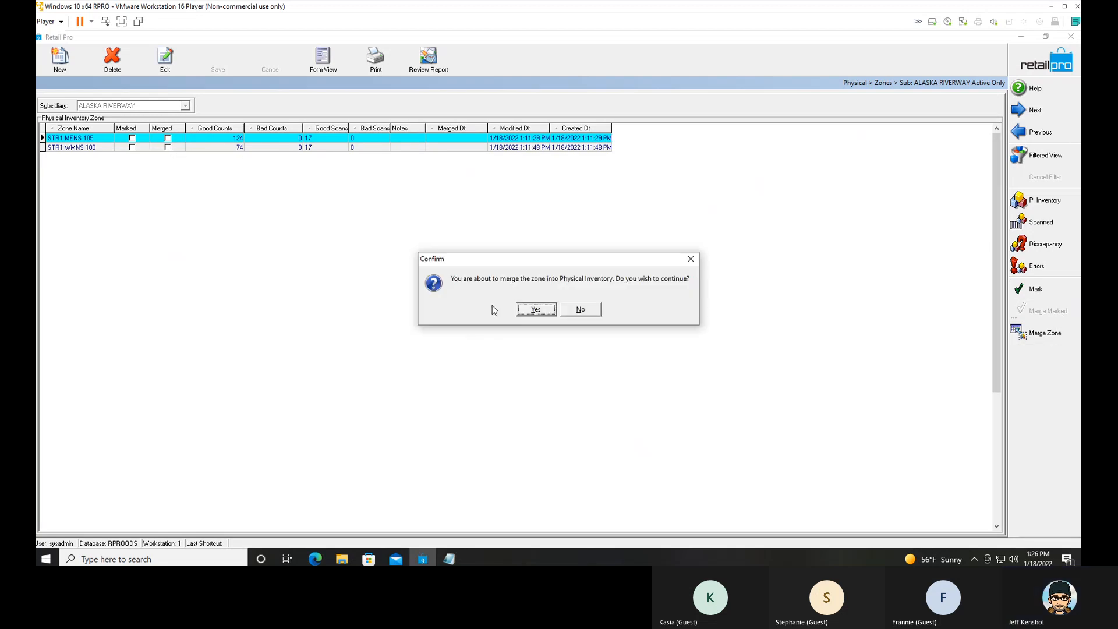
{"action": "left_click", "coordinate": [531, 310]}
{"action": "left_click", "coordinate": [178, 149]}
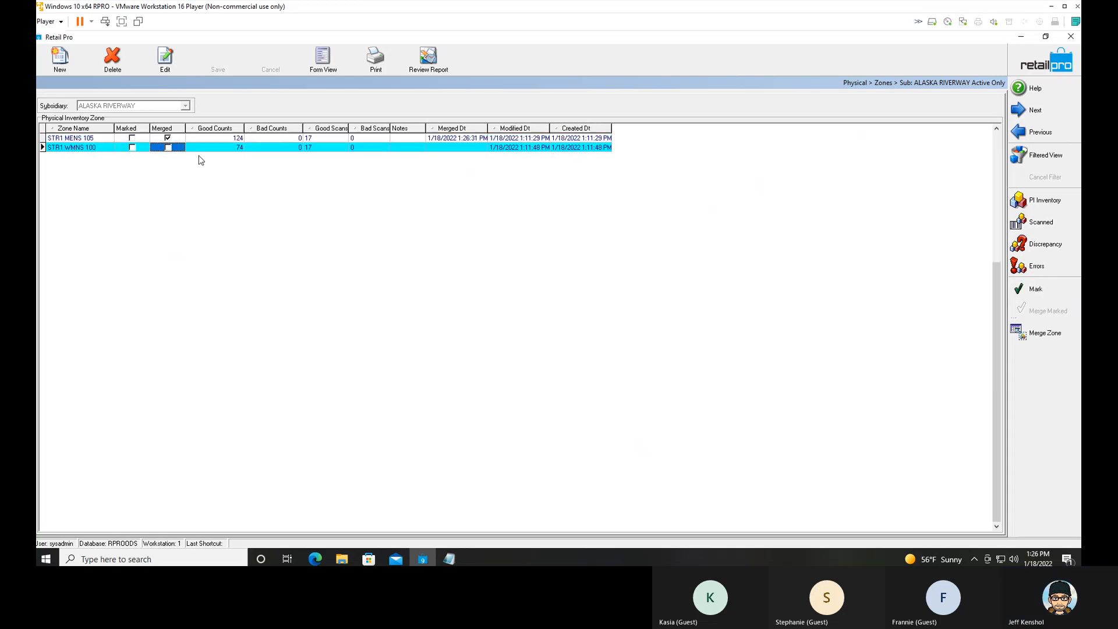
{"action": "left_click", "coordinate": [1046, 333]}
{"action": "left_click", "coordinate": [537, 310]}
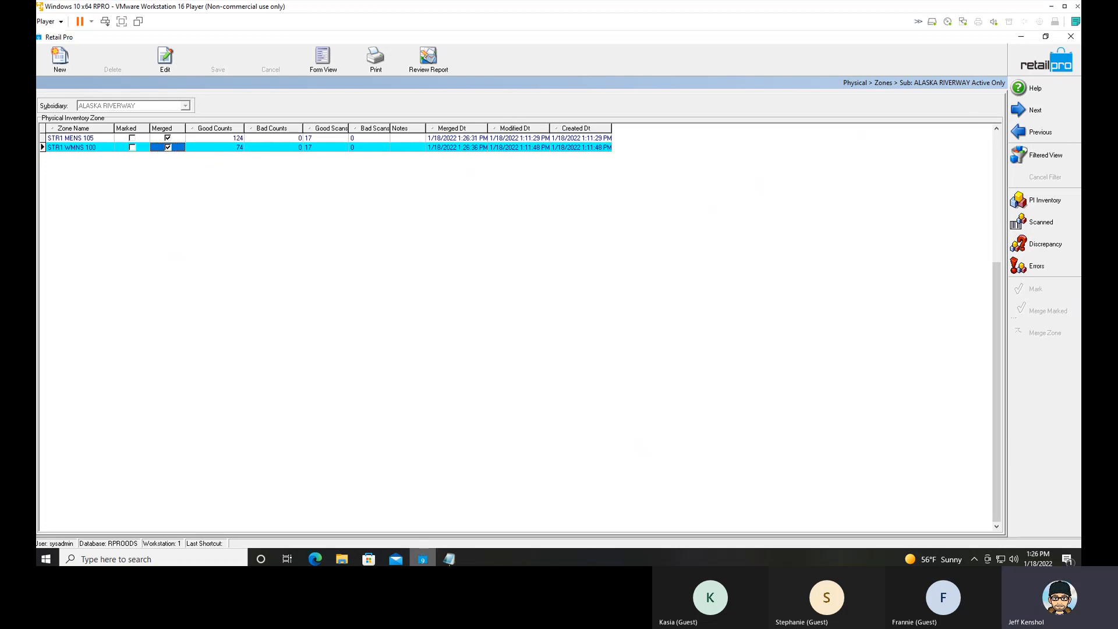
Switch to Paint and sketch a store outline with a rectangular fixture in its lower-left corner.
{"action": "mouse_move", "coordinate": [450, 561]}
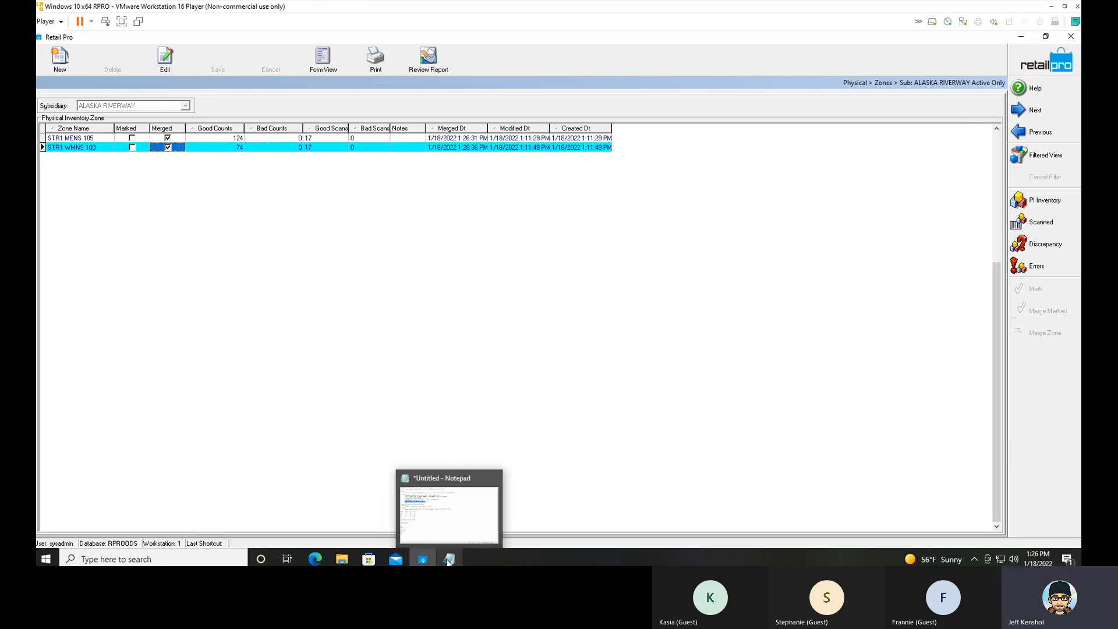
{"action": "left_click", "coordinate": [53, 559]}
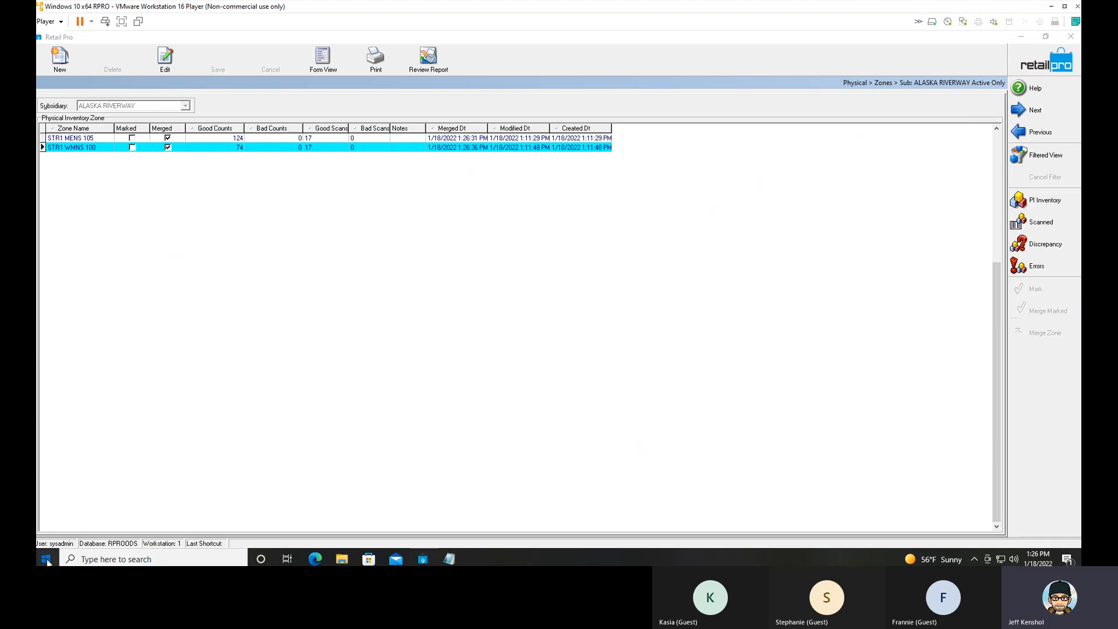
{"action": "type", "text": "paint"}
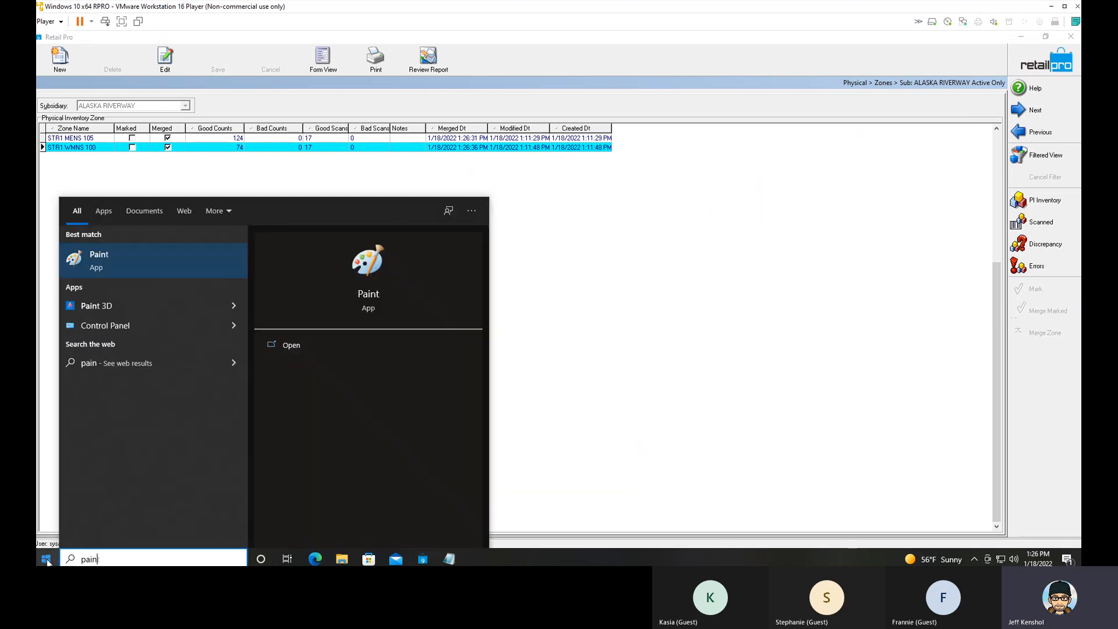
{"action": "key", "text": "Return"}
{"action": "left_click_drag", "start_coordinate": [199, 160], "coordinate": [213, 391]}
{"action": "mouse_move", "coordinate": [207, 157]}
{"action": "left_mouse_down"}
{"action": "mouse_move", "coordinate": [603, 175]}
{"action": "mouse_move", "coordinate": [627, 426]}
{"action": "mouse_move", "coordinate": [233, 441]}
{"action": "mouse_move", "coordinate": [215, 422]}
{"action": "left_mouse_up"}
{"action": "left_click_drag", "start_coordinate": [208, 376], "coordinate": [211, 412]}
{"action": "mouse_move", "coordinate": [207, 313]}
{"action": "left_mouse_down"}
{"action": "mouse_move", "coordinate": [252, 399]}
{"action": "mouse_move", "coordinate": [254, 443]}
{"action": "left_mouse_up"}
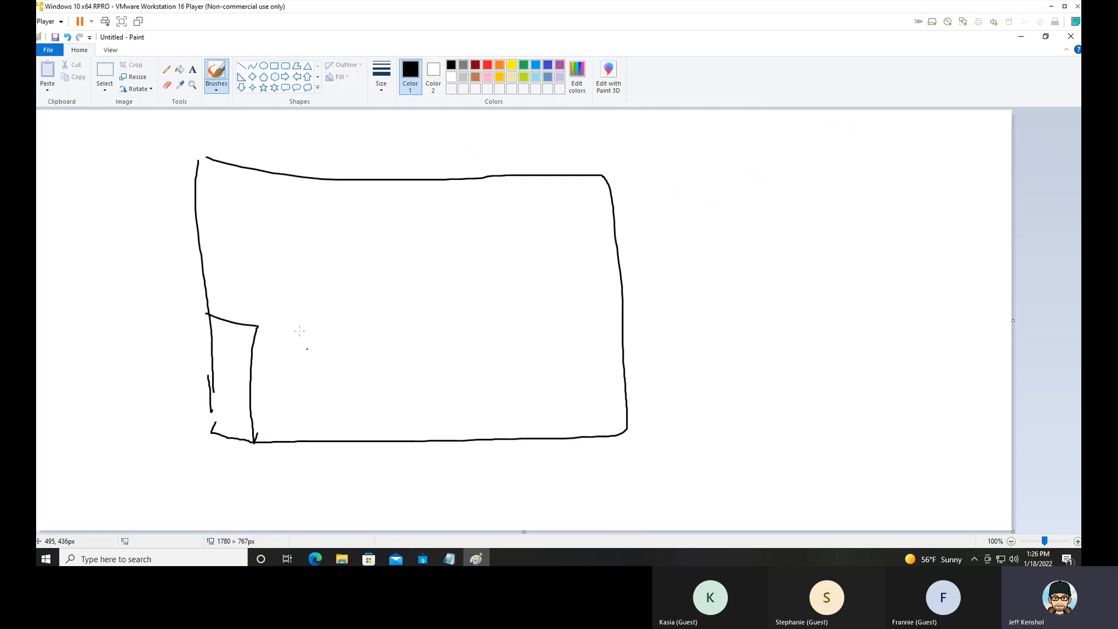
Draw a round fixture and a cross-shaped rack in the store sketch, number the three fixtures 1, 2 and 3, and leave Paint.
{"action": "mouse_move", "coordinate": [302, 277]}
{"action": "left_mouse_down"}
{"action": "mouse_move", "coordinate": [316, 341]}
{"action": "mouse_move", "coordinate": [303, 279]}
{"action": "left_mouse_up"}
{"action": "mouse_move", "coordinate": [399, 224]}
{"action": "left_mouse_down"}
{"action": "mouse_move", "coordinate": [402, 263]}
{"action": "mouse_move", "coordinate": [426, 243]}
{"action": "left_mouse_up"}
{"action": "left_click_drag", "start_coordinate": [231, 341], "coordinate": [231, 352]}
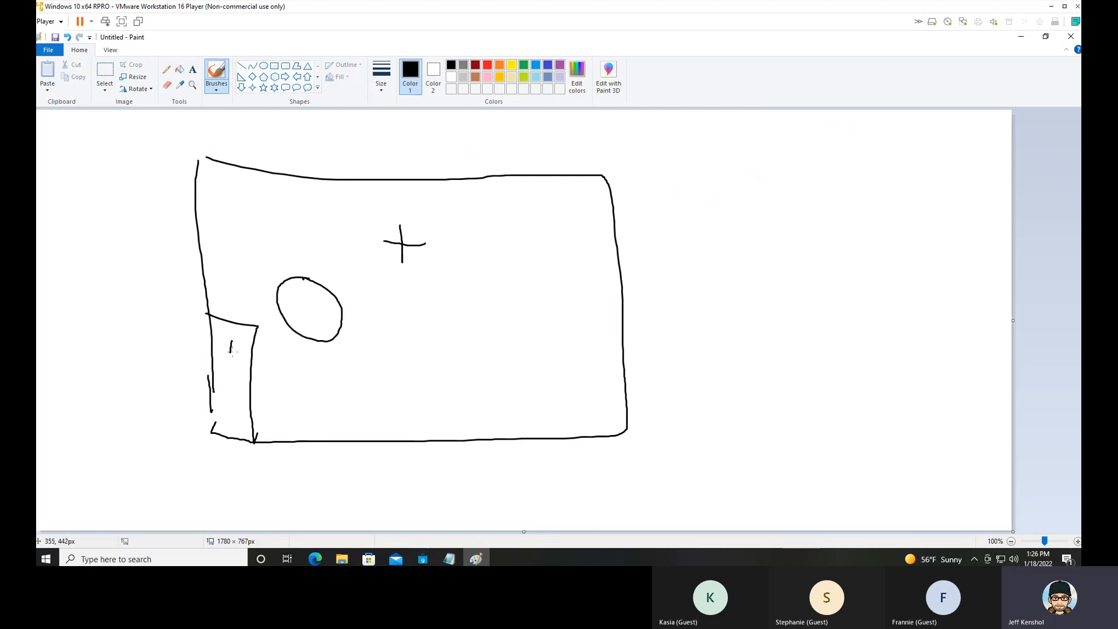
{"action": "left_click_drag", "start_coordinate": [296, 300], "coordinate": [316, 313]}
{"action": "mouse_move", "coordinate": [413, 254]}
{"action": "left_mouse_down"}
{"action": "mouse_move", "coordinate": [431, 256]}
{"action": "mouse_move", "coordinate": [430, 272]}
{"action": "mouse_move", "coordinate": [412, 275]}
{"action": "left_mouse_up"}
{"action": "left_click", "coordinate": [1022, 38]}
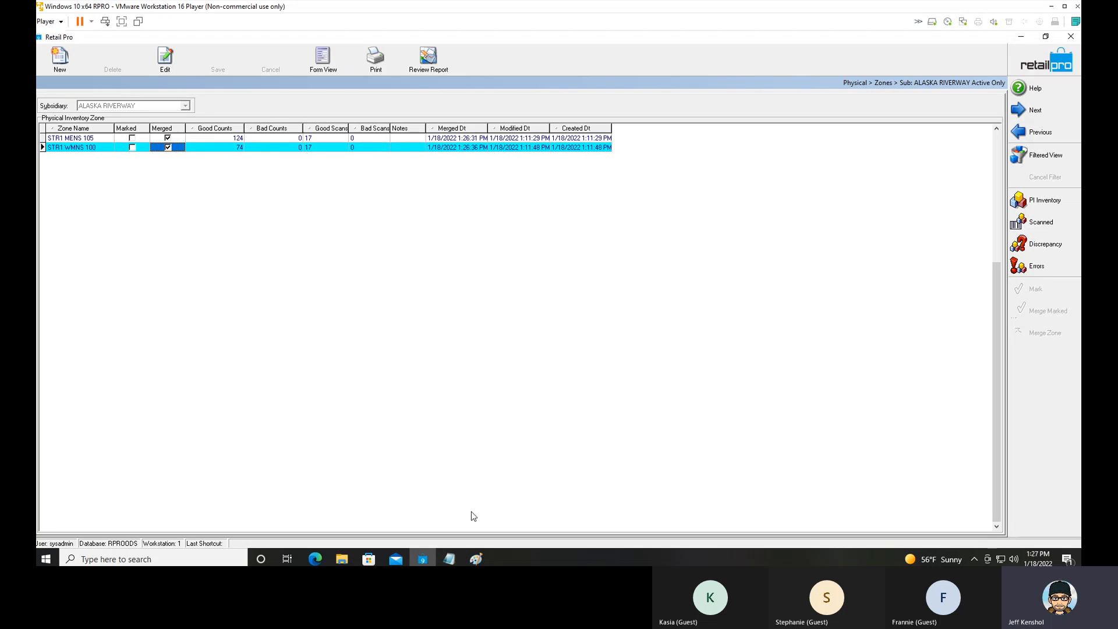
Return to Paint, mark fixture 1 with an X, divide off the store's right section, and add an X-marked box in its upper corner.
{"action": "left_click", "coordinate": [471, 559]}
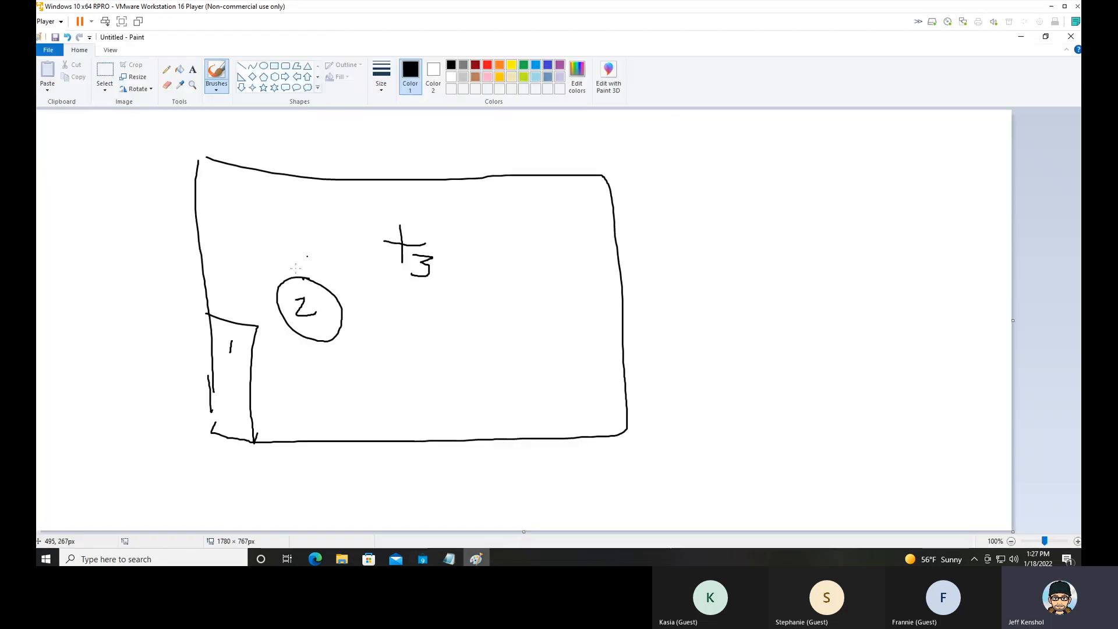
{"action": "mouse_move", "coordinate": [235, 336]}
{"action": "left_mouse_down"}
{"action": "mouse_move", "coordinate": [246, 346]}
{"action": "mouse_move", "coordinate": [237, 349]}
{"action": "left_mouse_up"}
{"action": "left_click_drag", "start_coordinate": [507, 183], "coordinate": [505, 427]}
{"action": "mouse_move", "coordinate": [576, 184]}
{"action": "left_mouse_down"}
{"action": "mouse_move", "coordinate": [575, 237]}
{"action": "mouse_move", "coordinate": [614, 238]}
{"action": "mouse_move", "coordinate": [610, 223]}
{"action": "mouse_move", "coordinate": [592, 229]}
{"action": "left_mouse_up"}
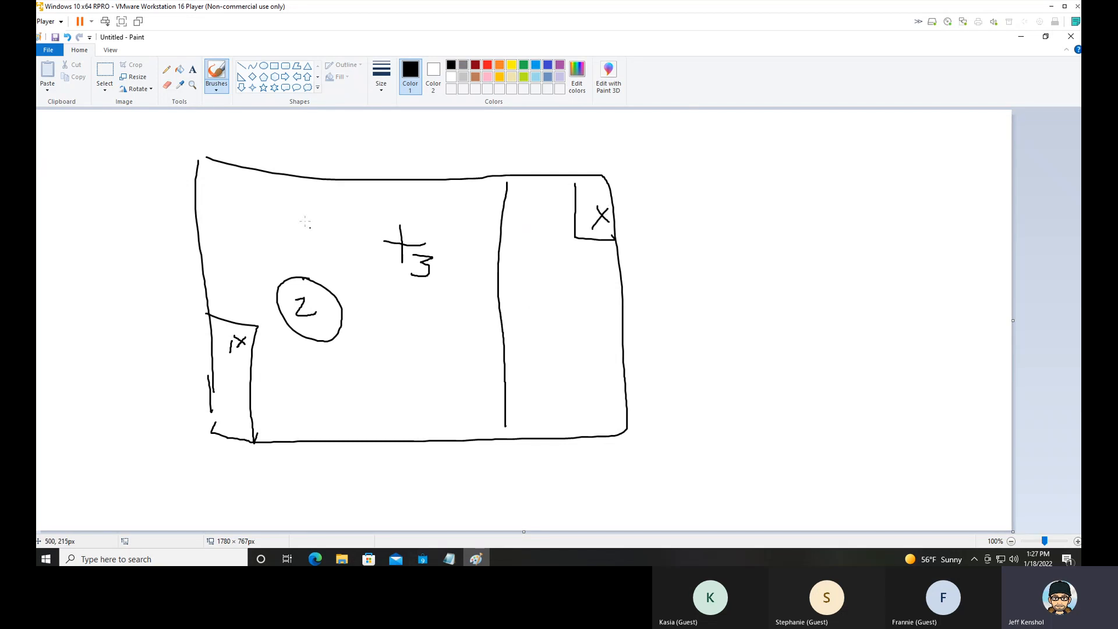
Add an X-marked fixture numbered 4 on the upper-left wall, label the X locations 18, 5 and 1, and write 25 beside the sketch.
{"action": "mouse_move", "coordinate": [211, 204]}
{"action": "left_mouse_down"}
{"action": "mouse_move", "coordinate": [201, 267]}
{"action": "mouse_move", "coordinate": [219, 227]}
{"action": "mouse_move", "coordinate": [202, 229]}
{"action": "left_mouse_up"}
{"action": "left_click_drag", "start_coordinate": [213, 194], "coordinate": [234, 227]}
{"action": "mouse_move", "coordinate": [582, 252]}
{"action": "left_mouse_down"}
{"action": "mouse_move", "coordinate": [579, 274]}
{"action": "mouse_move", "coordinate": [588, 266]}
{"action": "mouse_move", "coordinate": [591, 280]}
{"action": "mouse_move", "coordinate": [597, 250]}
{"action": "left_mouse_up"}
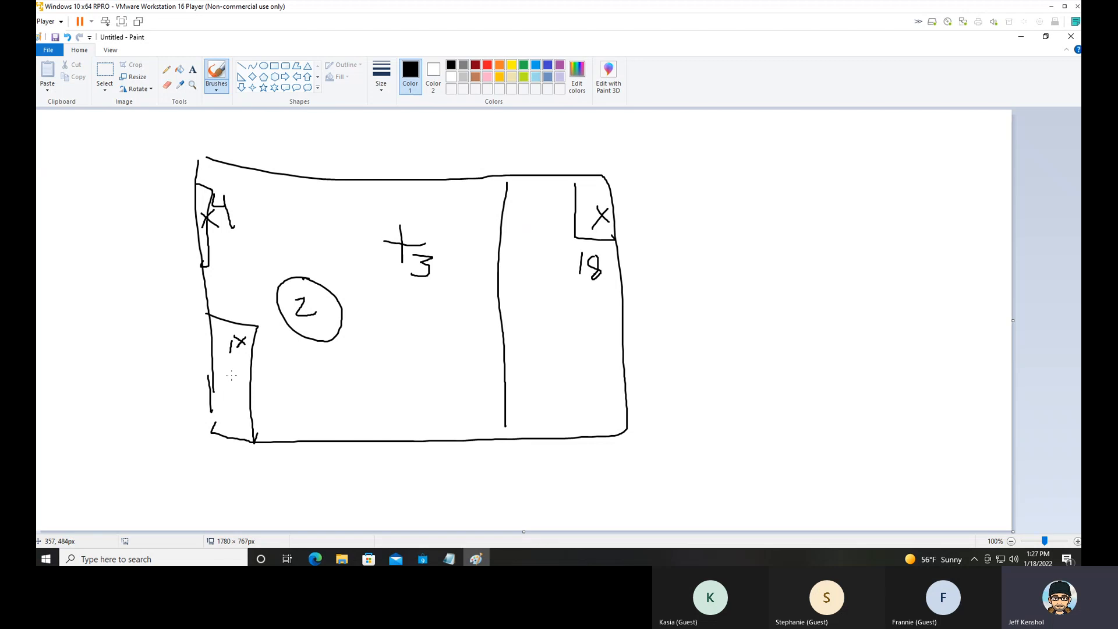
{"action": "left_click_drag", "start_coordinate": [231, 367], "coordinate": [220, 387]}
{"action": "left_click_drag", "start_coordinate": [178, 199], "coordinate": [180, 222]}
{"action": "mouse_move", "coordinate": [668, 196]}
{"action": "left_mouse_down"}
{"action": "mouse_move", "coordinate": [683, 213]}
{"action": "mouse_move", "coordinate": [709, 208]}
{"action": "mouse_move", "coordinate": [697, 213]}
{"action": "mouse_move", "coordinate": [718, 194]}
{"action": "left_mouse_up"}
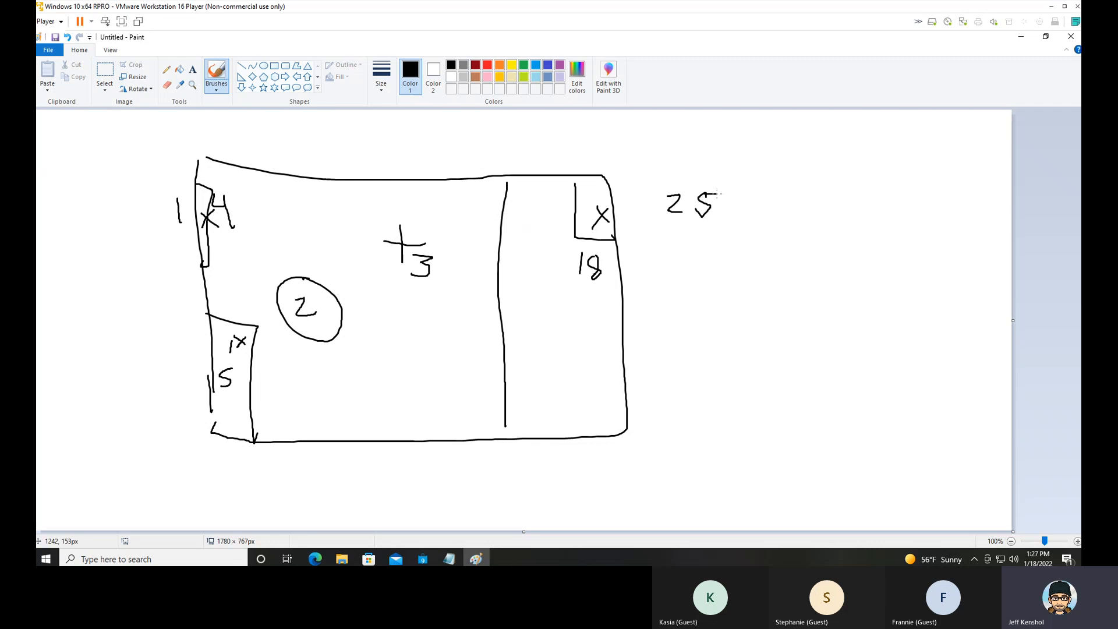
Write 31 beside the store sketch, then circle and underline it.
{"action": "mouse_move", "coordinate": [744, 317]}
{"action": "left_mouse_down"}
{"action": "mouse_move", "coordinate": [726, 345]}
{"action": "mouse_move", "coordinate": [775, 346]}
{"action": "left_mouse_up"}
{"action": "left_click_drag", "start_coordinate": [822, 304], "coordinate": [744, 364]}
{"action": "mouse_move", "coordinate": [794, 289]}
{"action": "left_mouse_down"}
{"action": "mouse_move", "coordinate": [738, 373]}
{"action": "mouse_move", "coordinate": [793, 365]}
{"action": "left_mouse_up"}
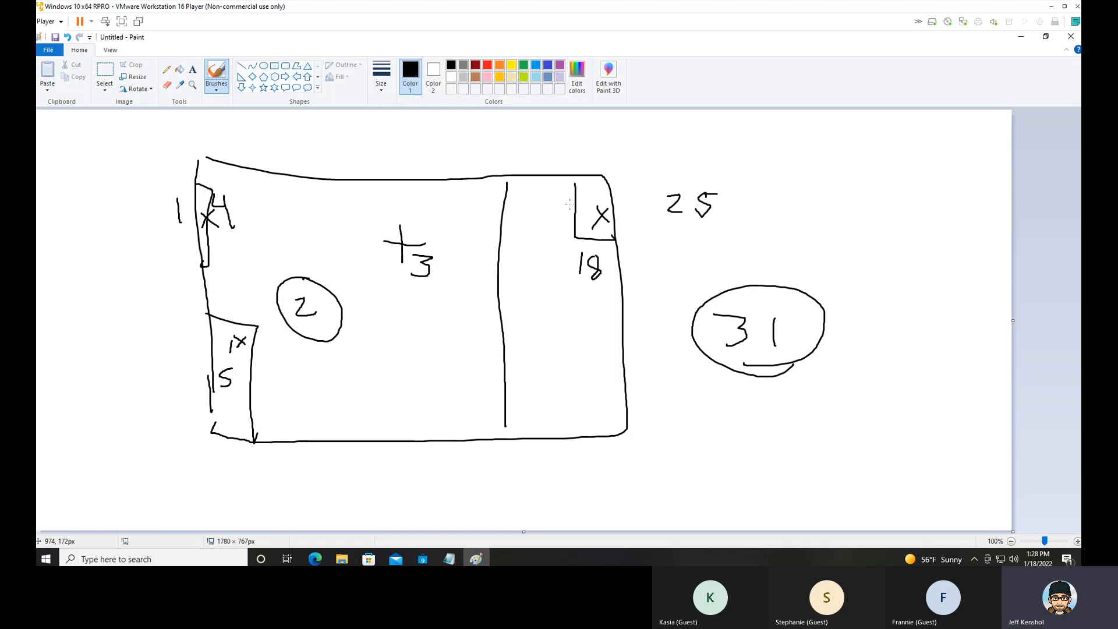
Leave Paint and highlight the count sheet manual input line in the Notepad notes.
{"action": "left_click", "coordinate": [1021, 38]}
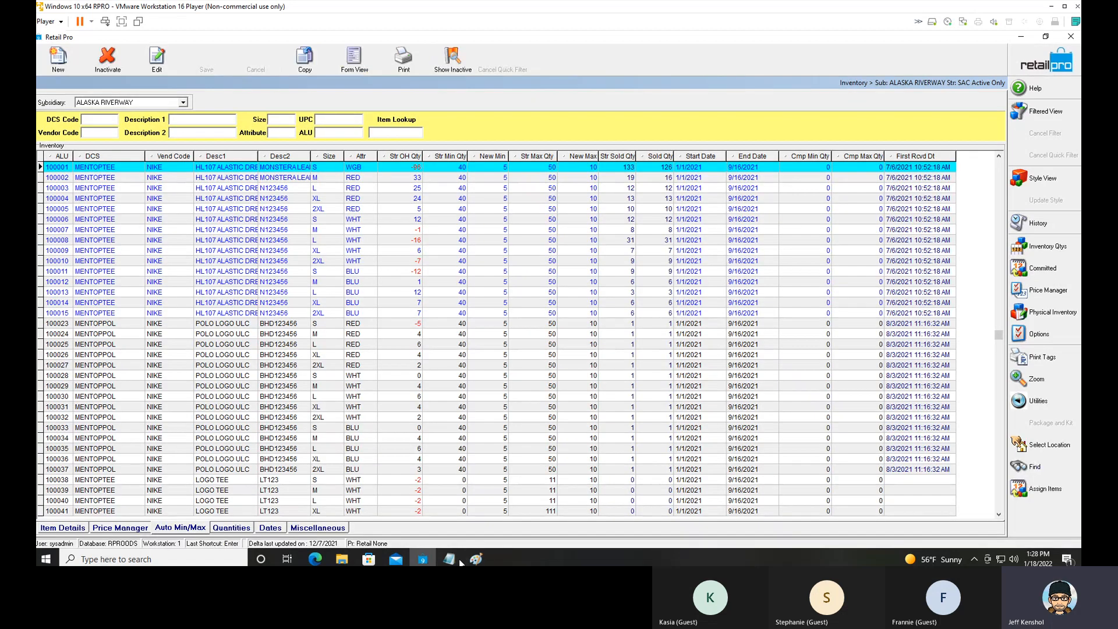
{"action": "key", "text": "alt+Tab"}
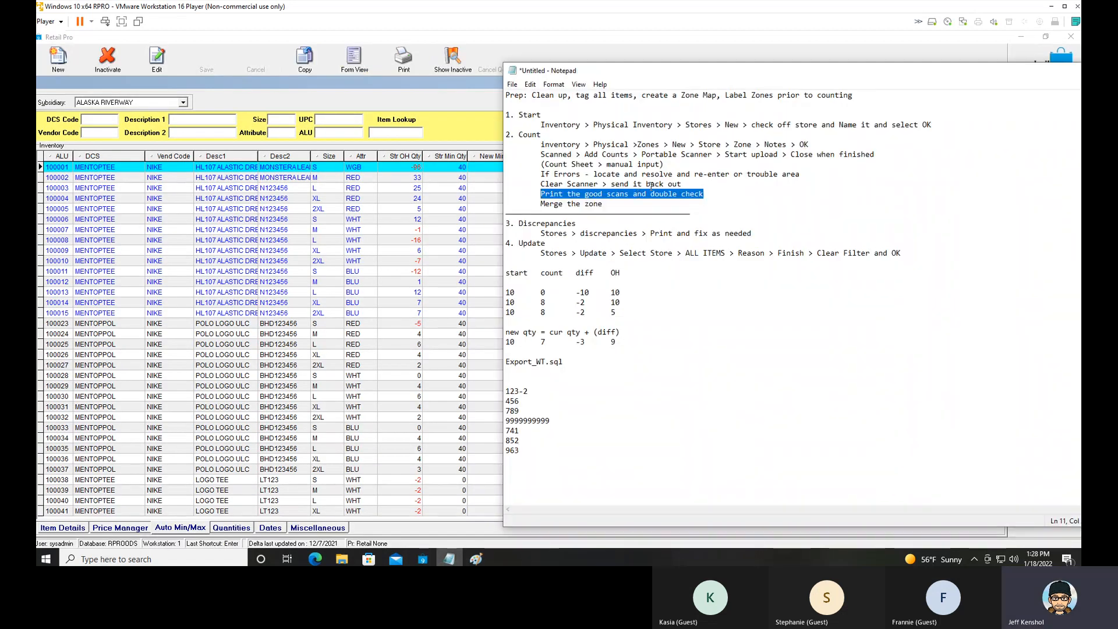
{"action": "left_click_drag", "start_coordinate": [665, 164], "coordinate": [540, 164]}
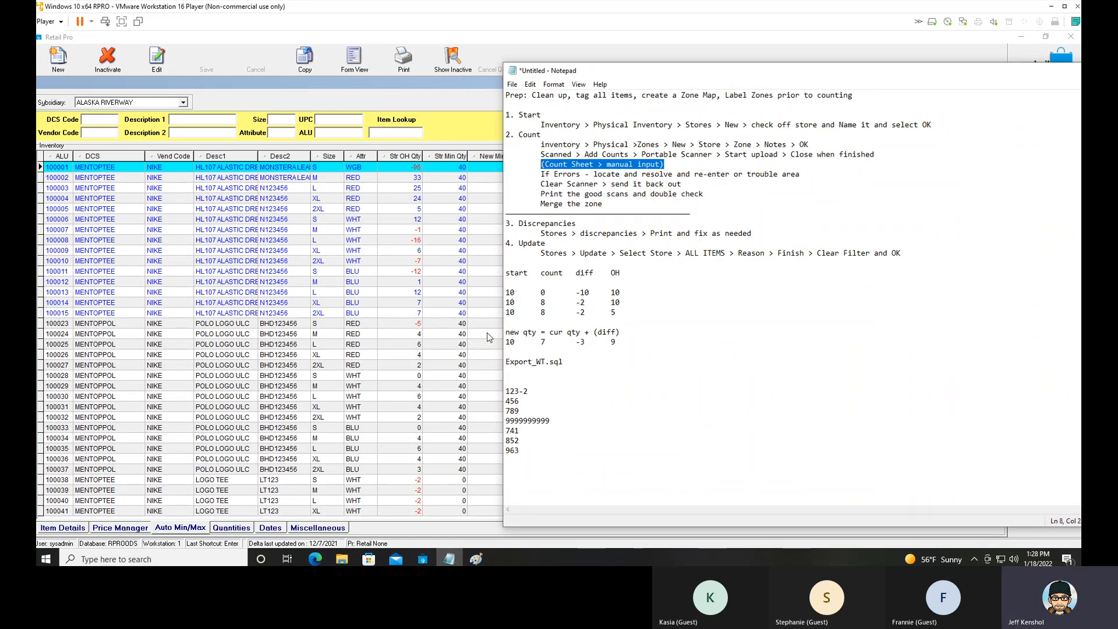
Filter the inventory list by Description 1 using the value POLO LOGO ULC copied from one of its items.
{"action": "left_click", "coordinate": [272, 219]}
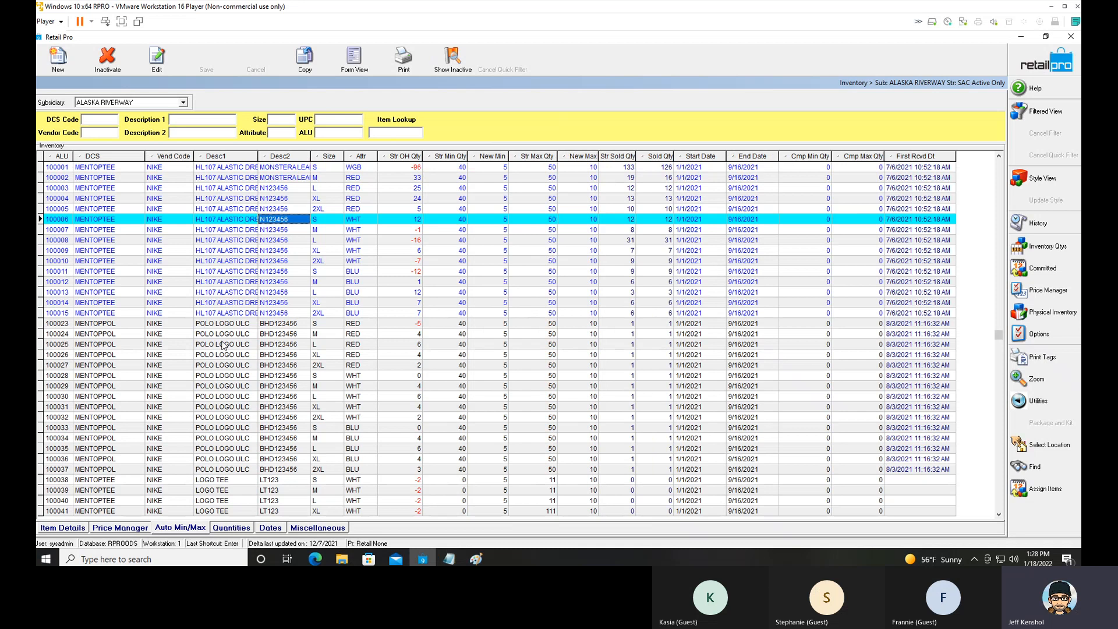
{"action": "left_click", "coordinate": [225, 344]}
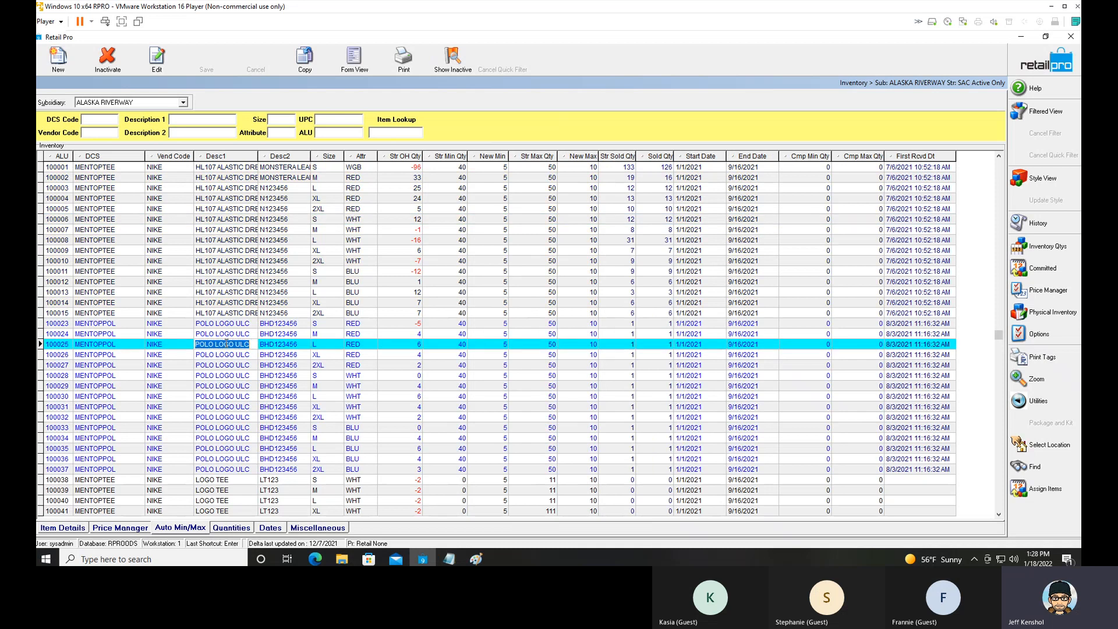
{"action": "right_click", "coordinate": [226, 344]}
{"action": "left_click", "coordinate": [257, 379]}
{"action": "right_click", "coordinate": [208, 123]}
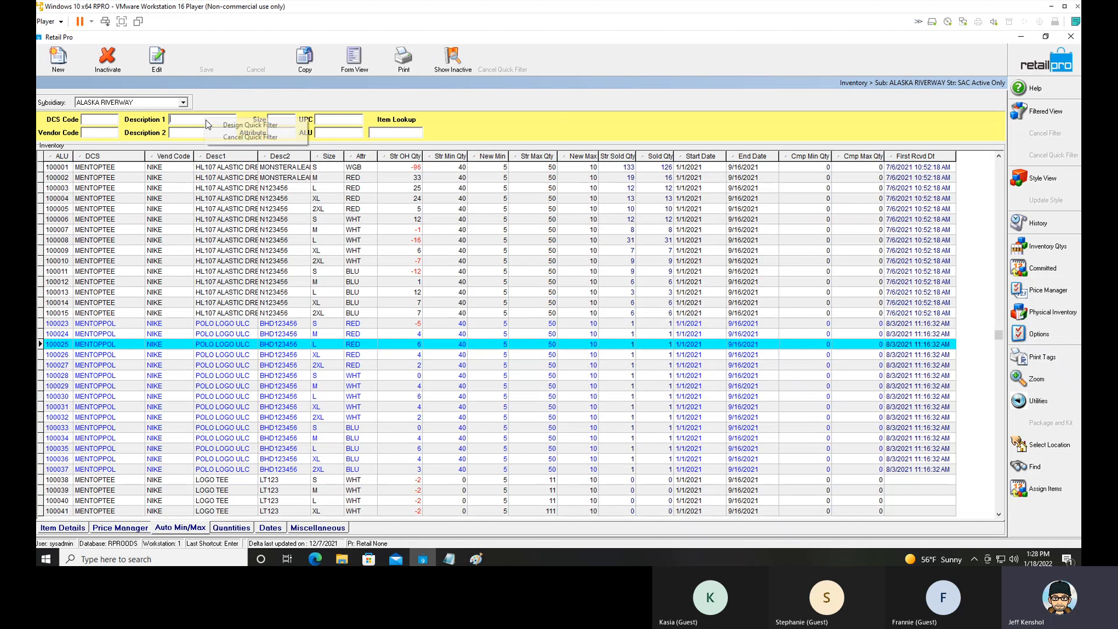
{"action": "left_click", "coordinate": [190, 120]}
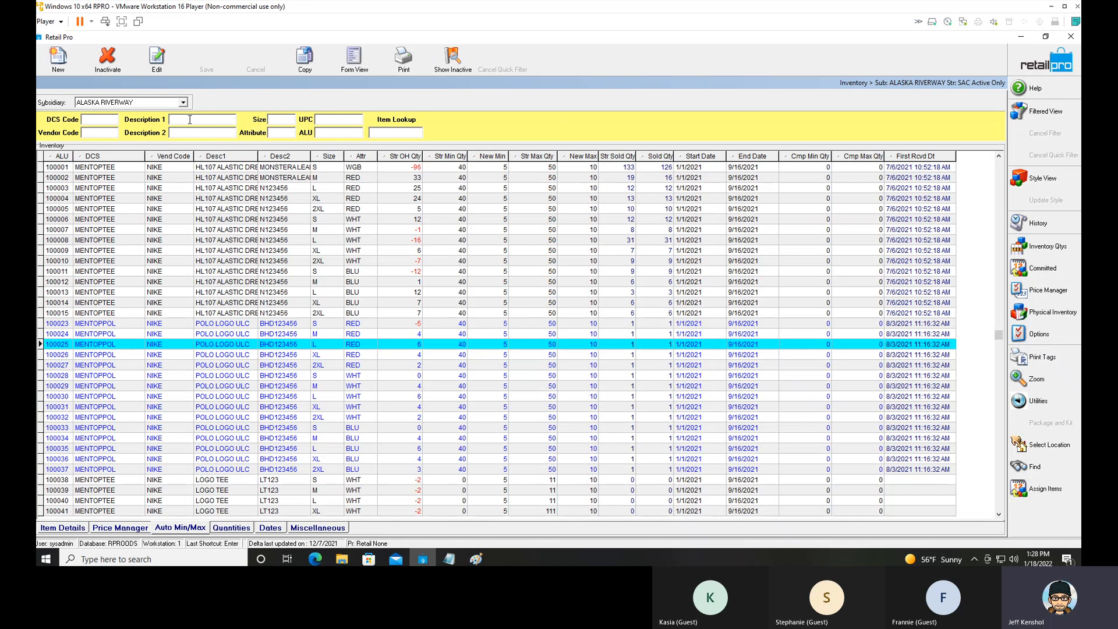
{"action": "key", "text": "ctrl+v"}
{"action": "key", "text": "Return"}
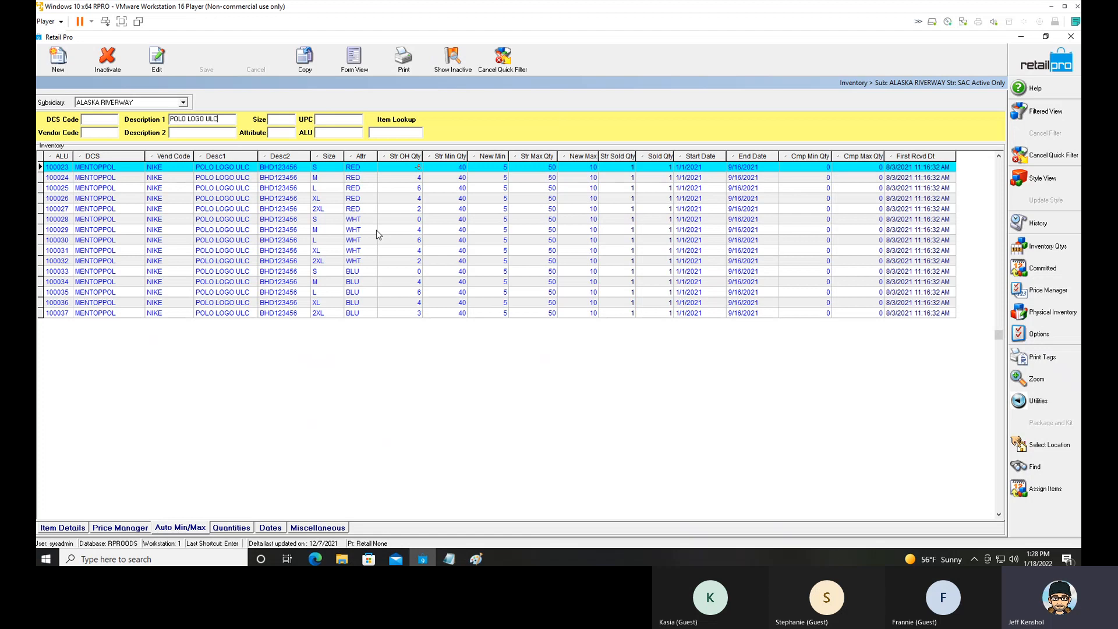
Preview the Countsheet document for all listed records.
{"action": "left_click", "coordinate": [402, 65]}
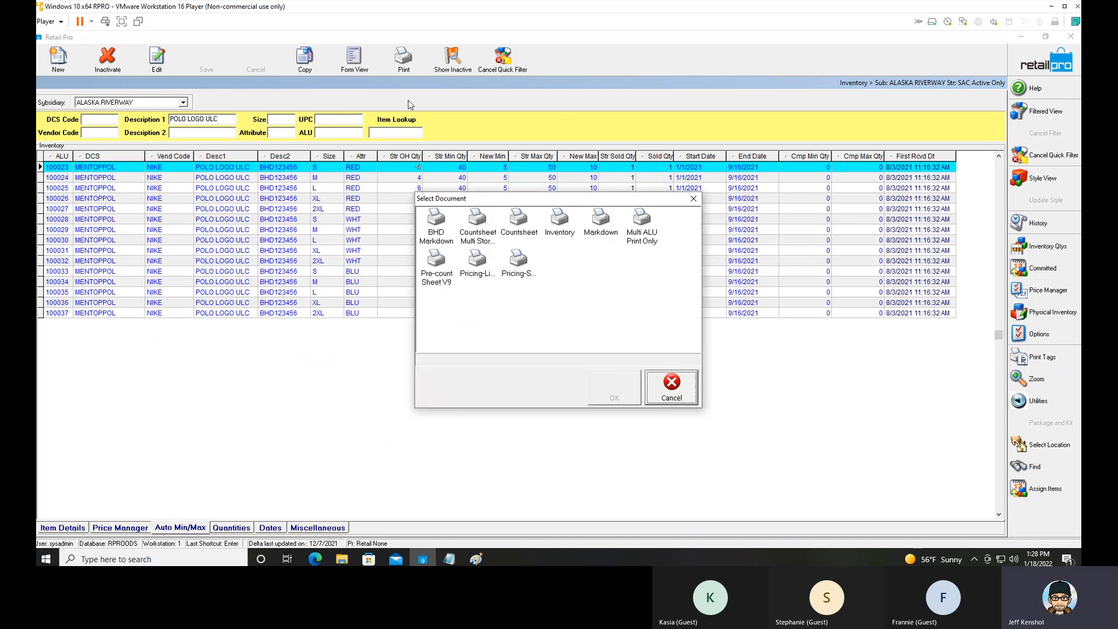
{"action": "left_click", "coordinate": [518, 222]}
{"action": "left_click", "coordinate": [593, 394]}
{"action": "left_click", "coordinate": [466, 366]}
{"action": "left_click", "coordinate": [466, 373]}
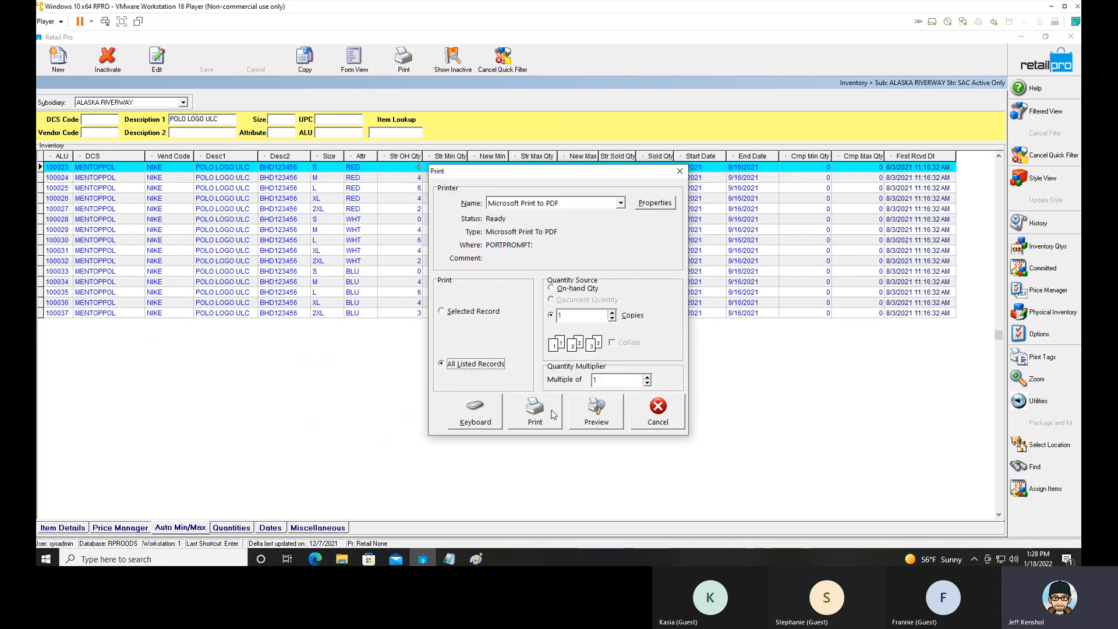
{"action": "left_click", "coordinate": [595, 415]}
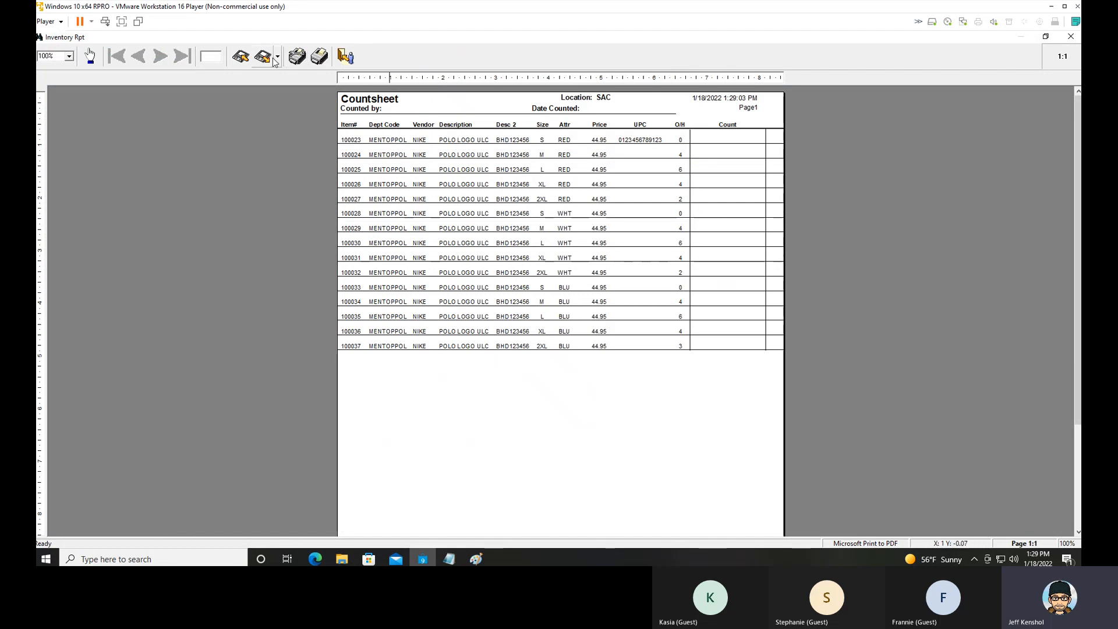
Send the previewed count sheet to Excel and bring the exported workbook to the front.
{"action": "left_click", "coordinate": [278, 57]}
{"action": "left_click", "coordinate": [71, 55]}
{"action": "left_click", "coordinate": [70, 56]}
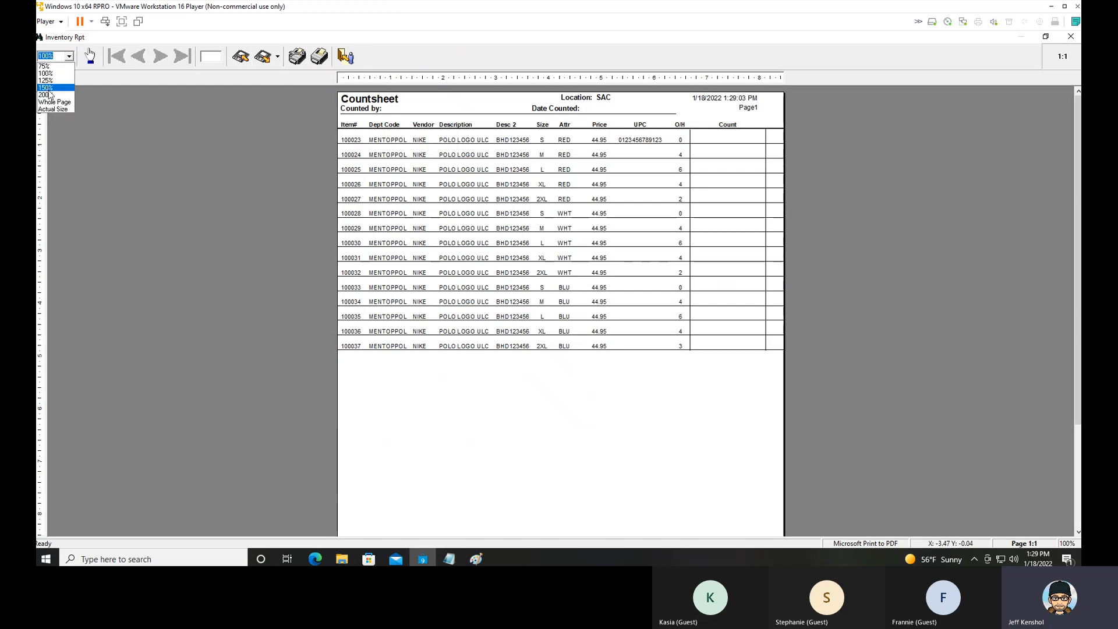
{"action": "left_click", "coordinate": [48, 88]}
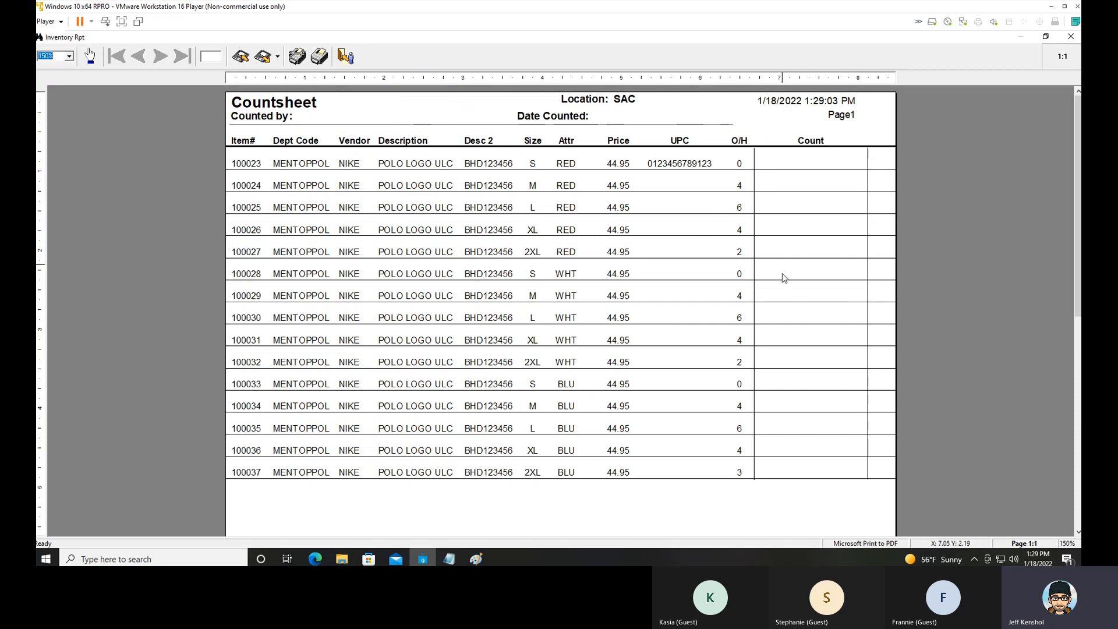
{"action": "left_click", "coordinate": [278, 58]}
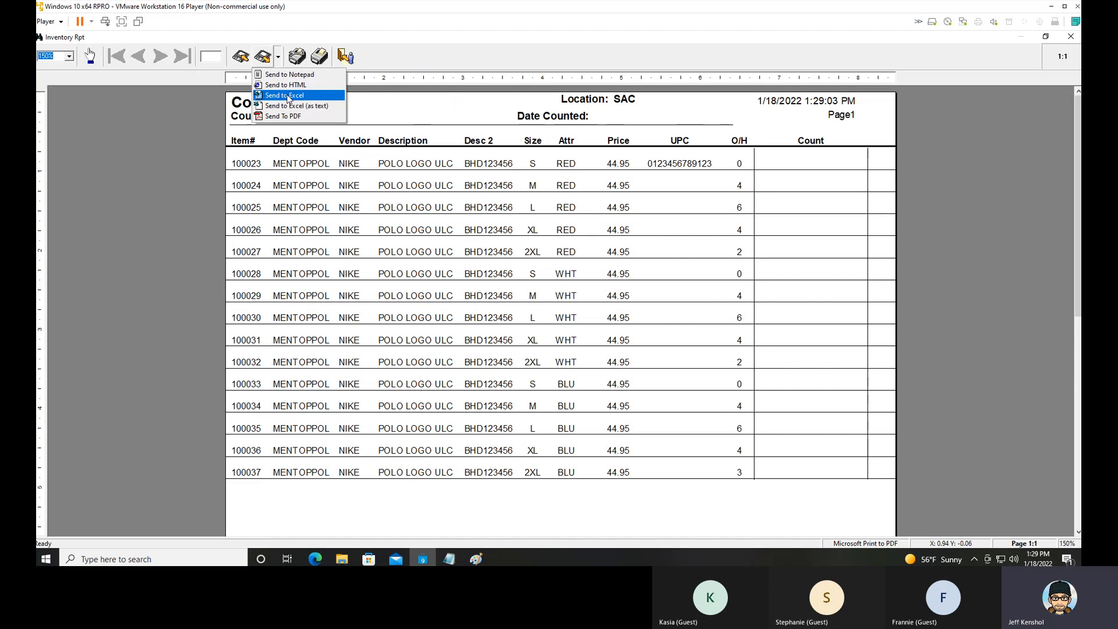
{"action": "left_click", "coordinate": [287, 97]}
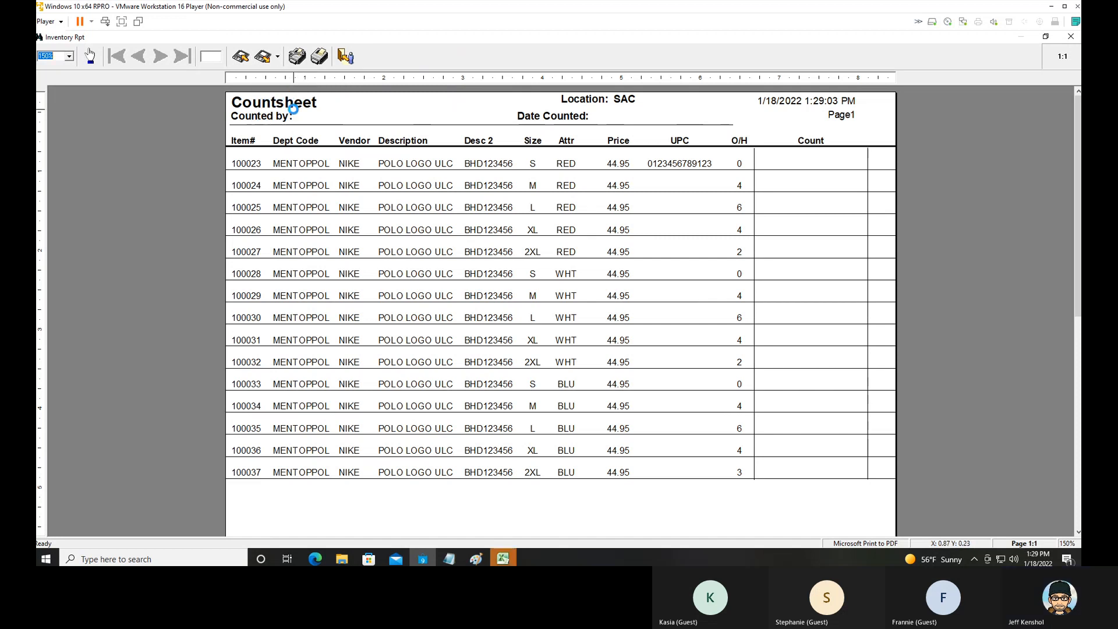
{"action": "left_click", "coordinate": [503, 559]}
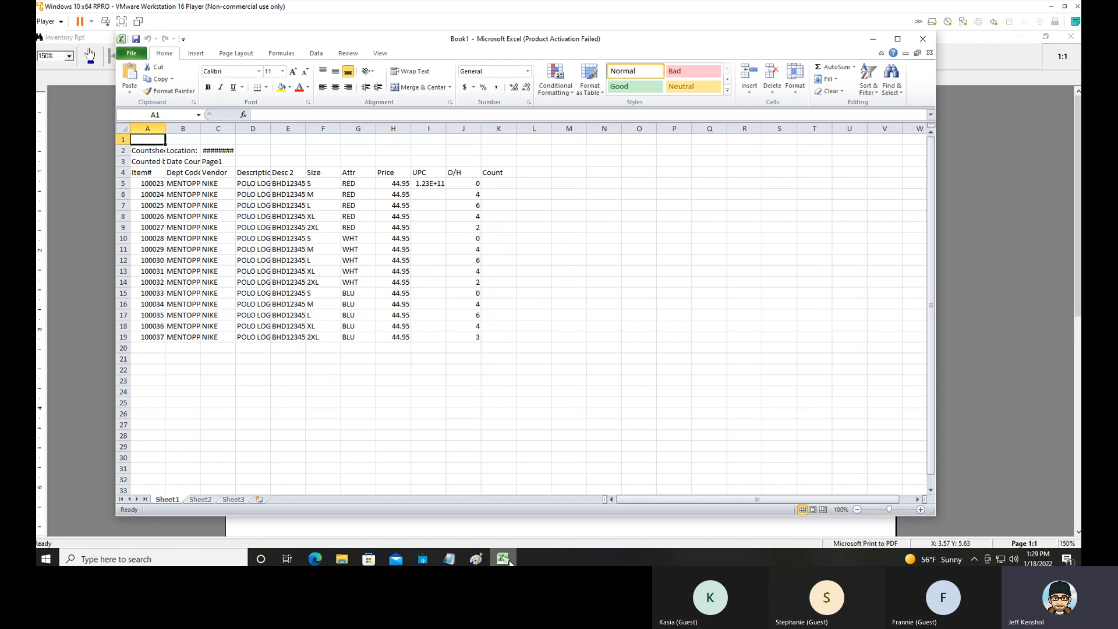
Fill the Count column with 0 in K5, then alternating 1 and 2 from K6 down to K19.
{"action": "left_click", "coordinate": [496, 185]}
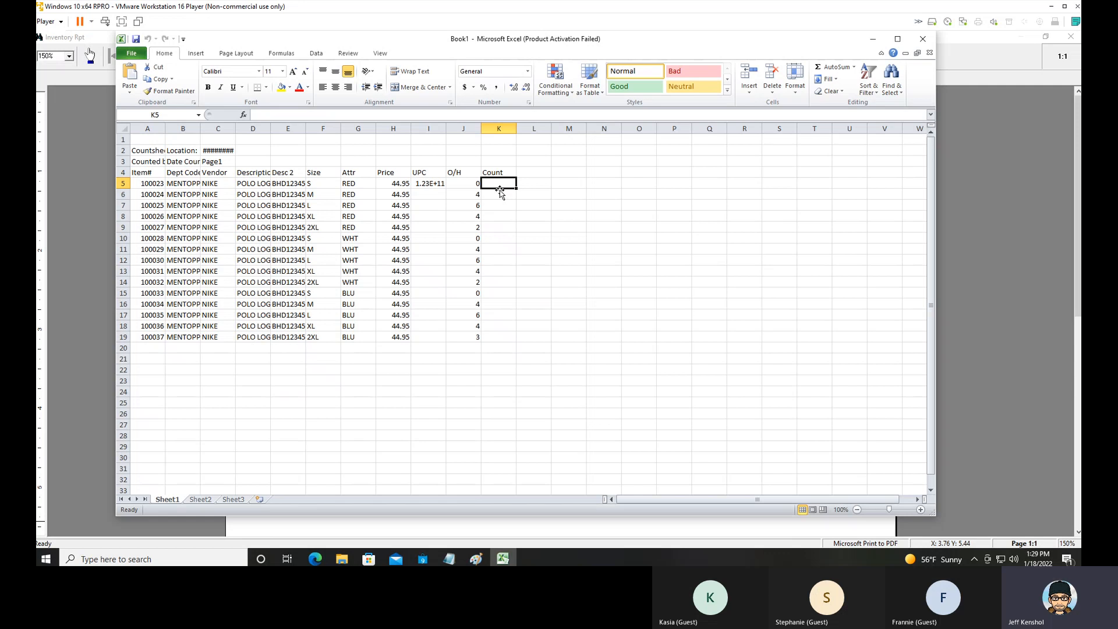
{"action": "type", "text": "0"}
{"action": "key", "text": "Return"}
{"action": "type", "text": "1 2 1 2 1 2 1 "}
{"action": "type", "text": "2 1 2 1 2 "}
{"action": "type", "text": "1"}
{"action": "key", "text": "Return"}
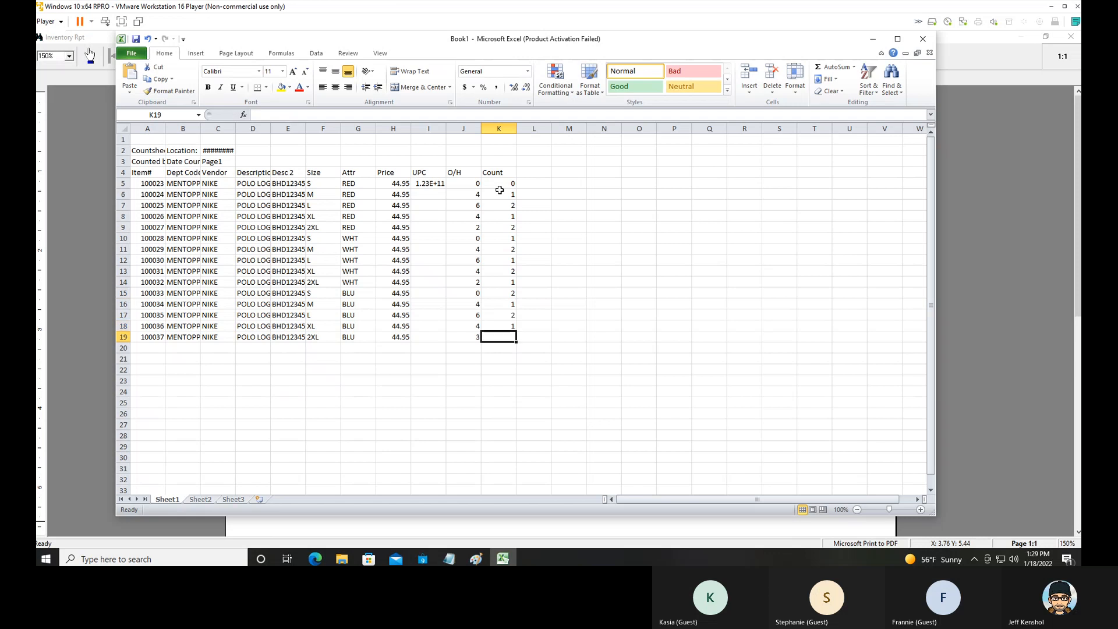
{"action": "type", "text": "2"}
{"action": "key", "text": "Up"}
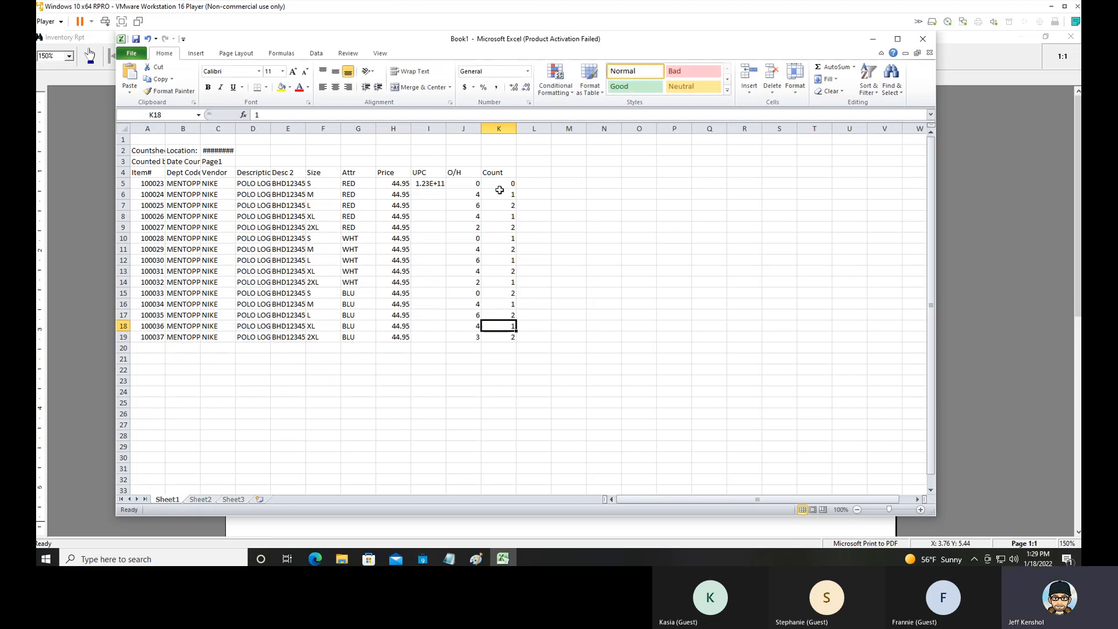
Delete columns B through J so only the item number and count columns are kept.
{"action": "left_click", "coordinate": [180, 128]}
{"action": "left_click_drag", "start_coordinate": [191, 127], "coordinate": [463, 138]}
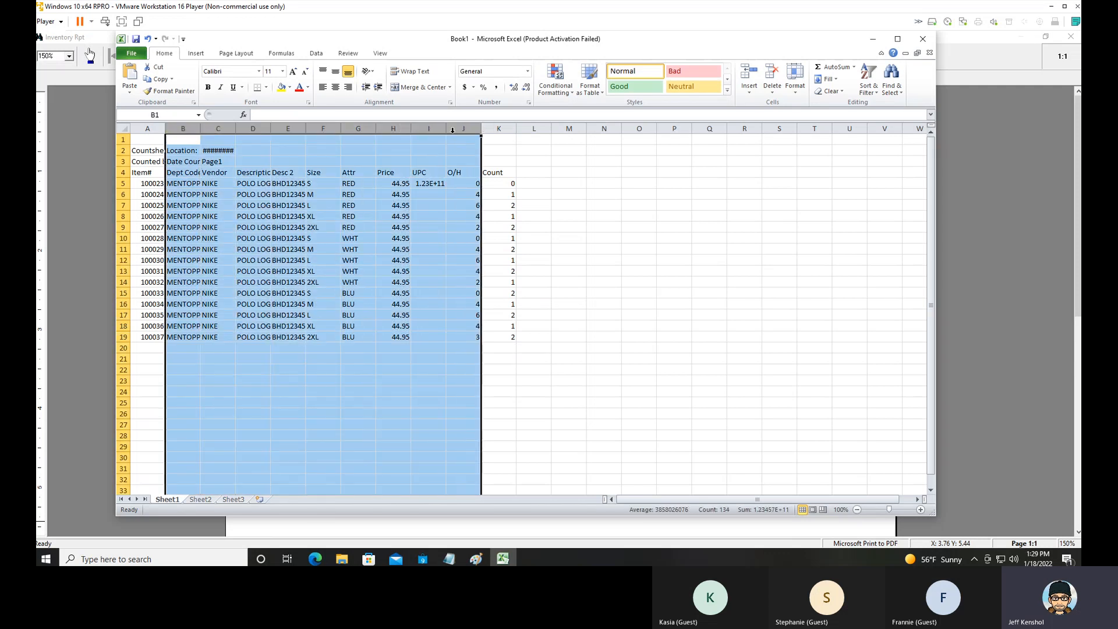
{"action": "right_click", "coordinate": [453, 136]}
{"action": "left_click", "coordinate": [480, 216]}
{"action": "left_click", "coordinate": [187, 173]}
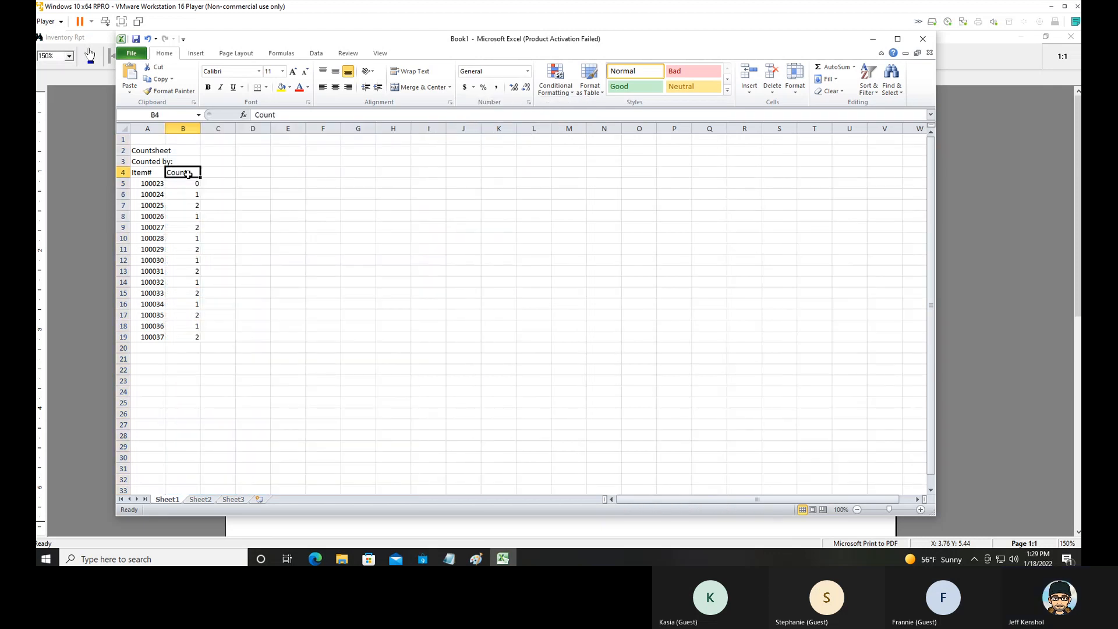
Delete the header rows 1 through 4 above the first item number.
{"action": "left_click", "coordinate": [158, 185]}
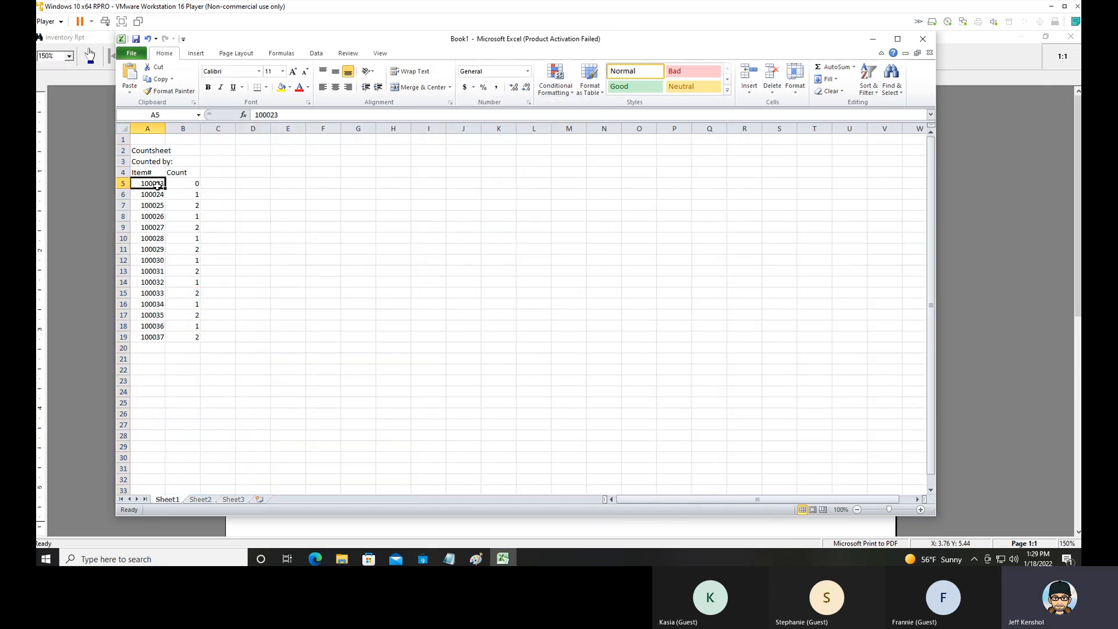
{"action": "left_click", "coordinate": [193, 173]}
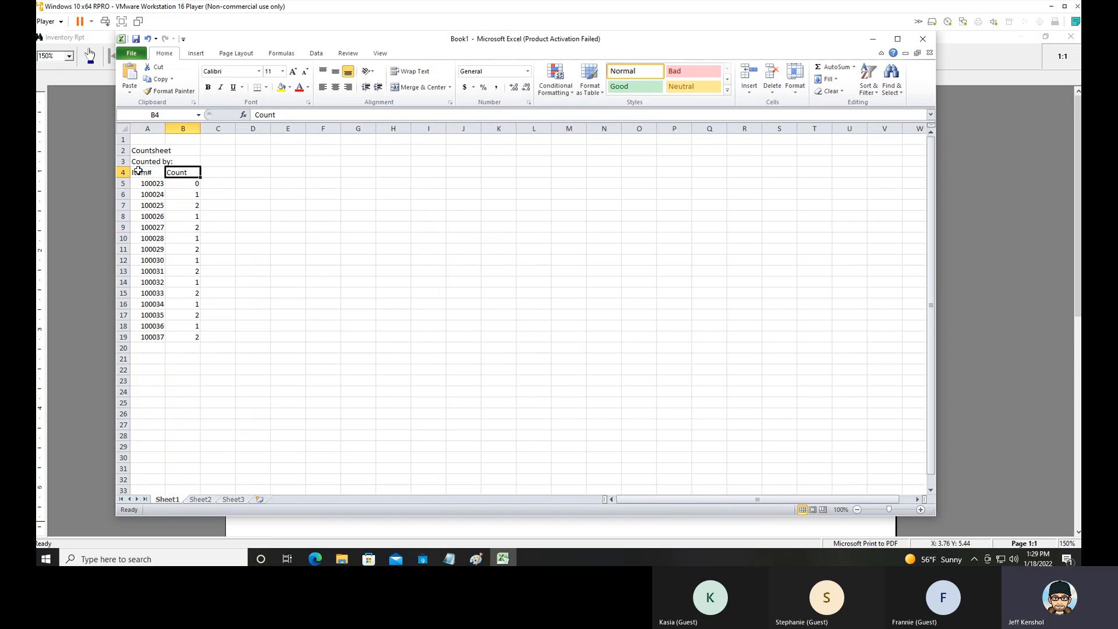
{"action": "left_click_drag", "start_coordinate": [123, 171], "coordinate": [123, 139]}
{"action": "right_click", "coordinate": [126, 152]}
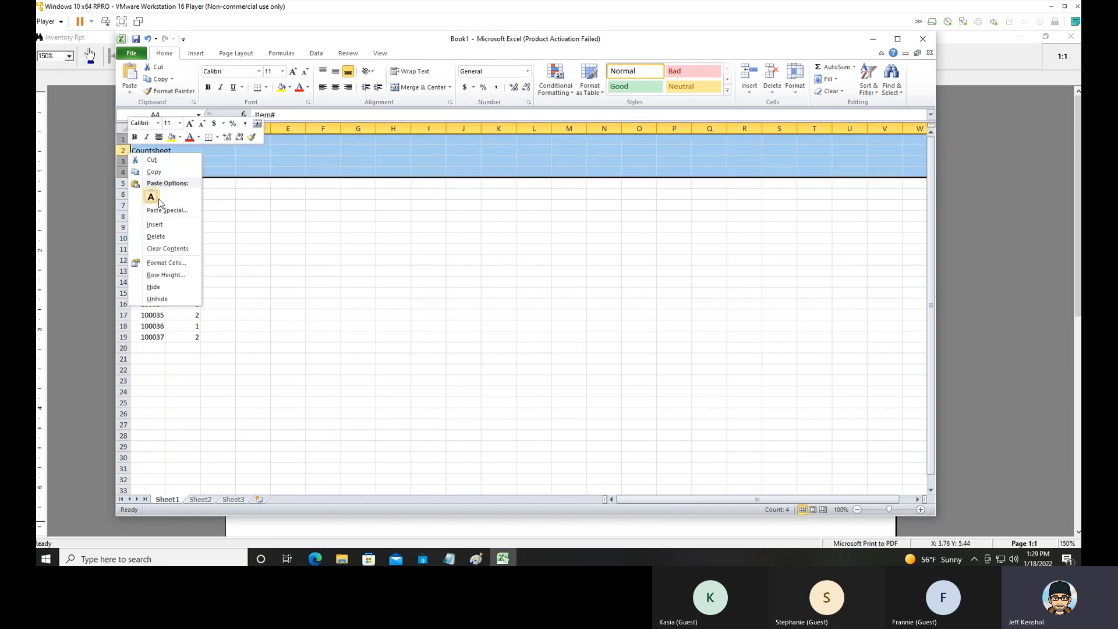
{"action": "left_click", "coordinate": [156, 236]}
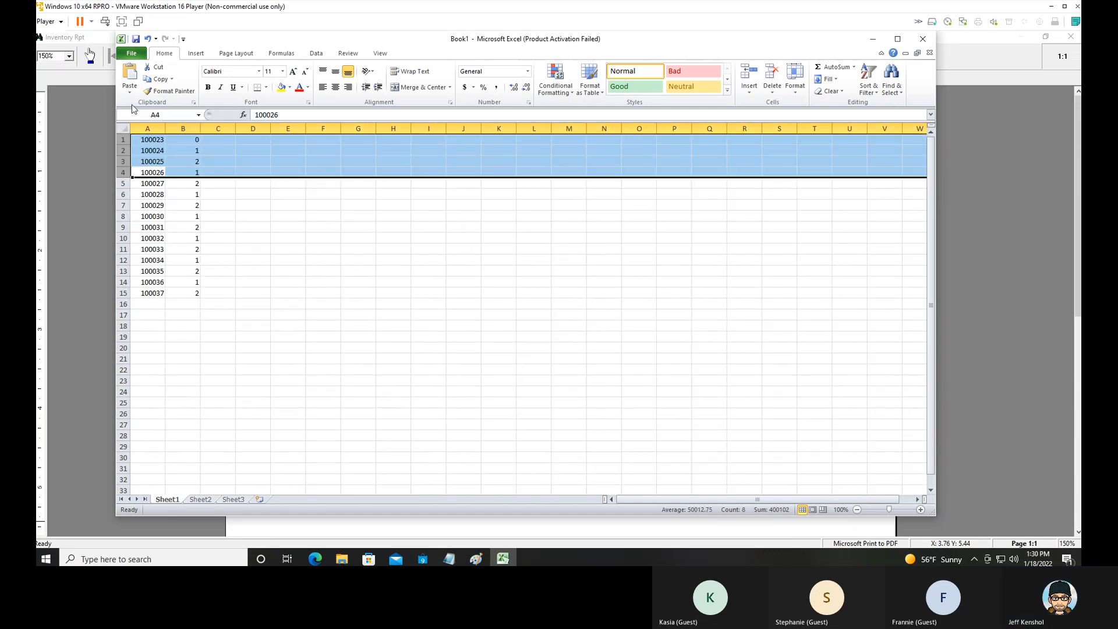
Save the sheet to the Desktop as Book1.csv in CSV (Comma delimited) format, keeping that format.
{"action": "left_click", "coordinate": [132, 53]}
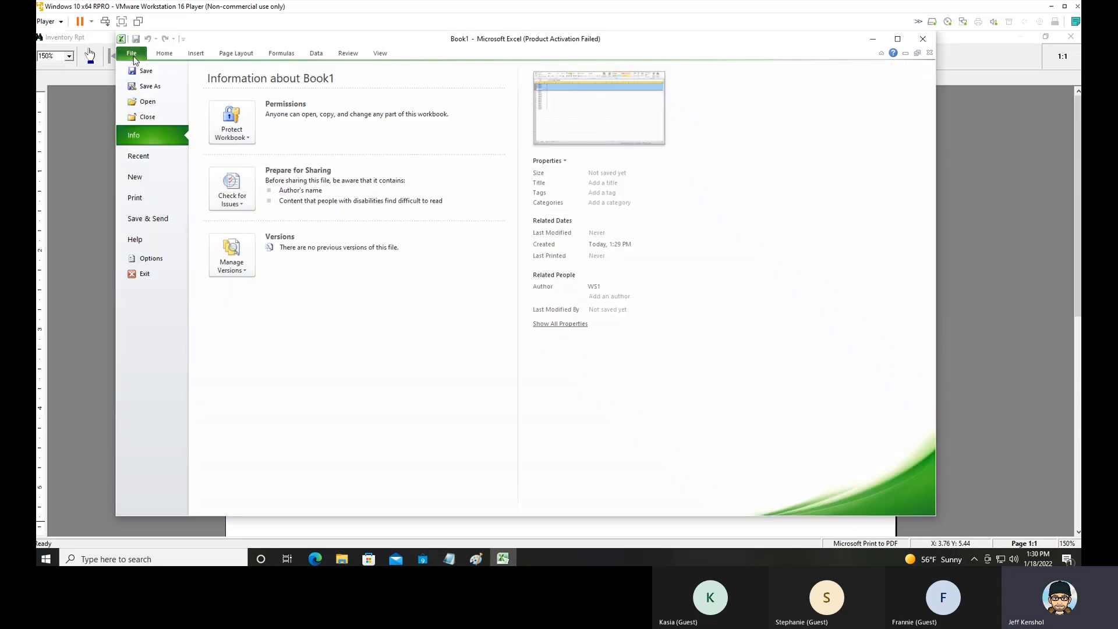
{"action": "left_click", "coordinate": [148, 87]}
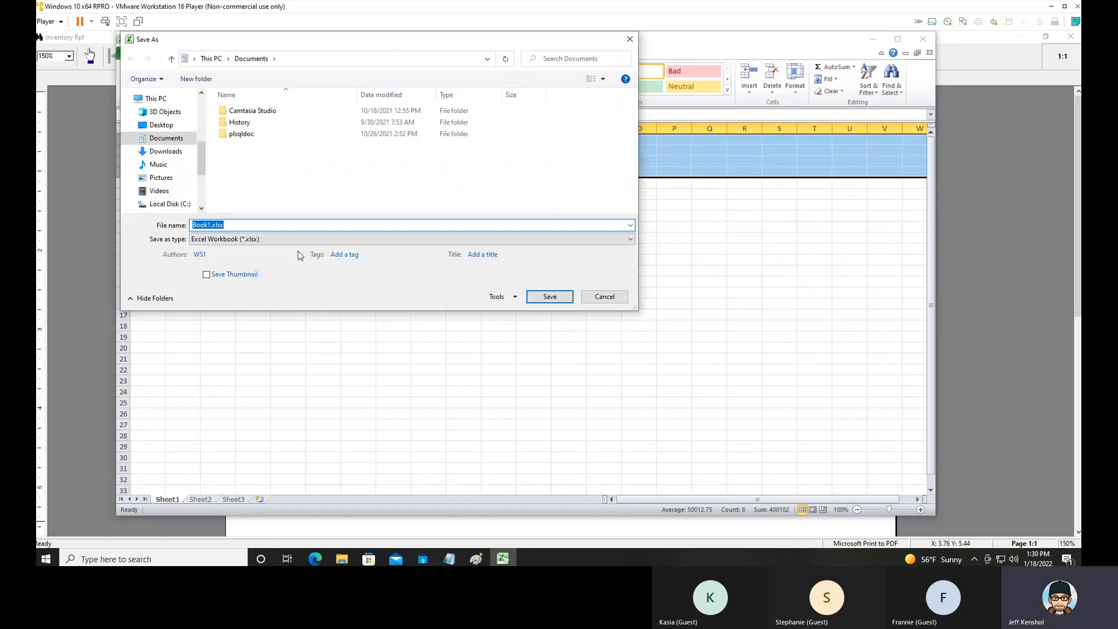
{"action": "left_click", "coordinate": [161, 125]}
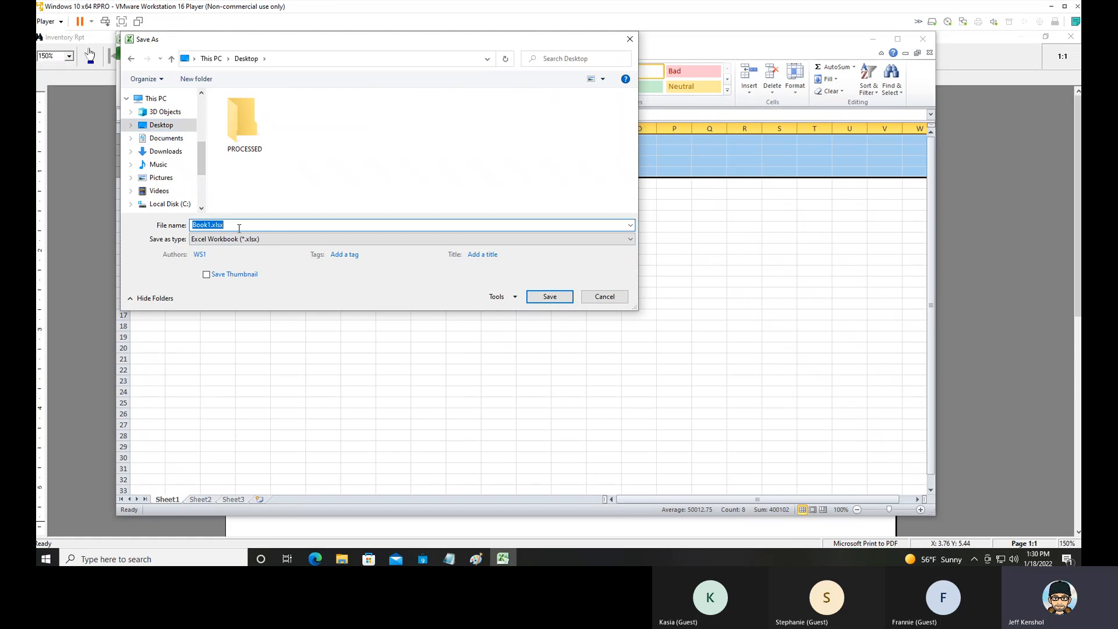
{"action": "left_click", "coordinate": [256, 239]}
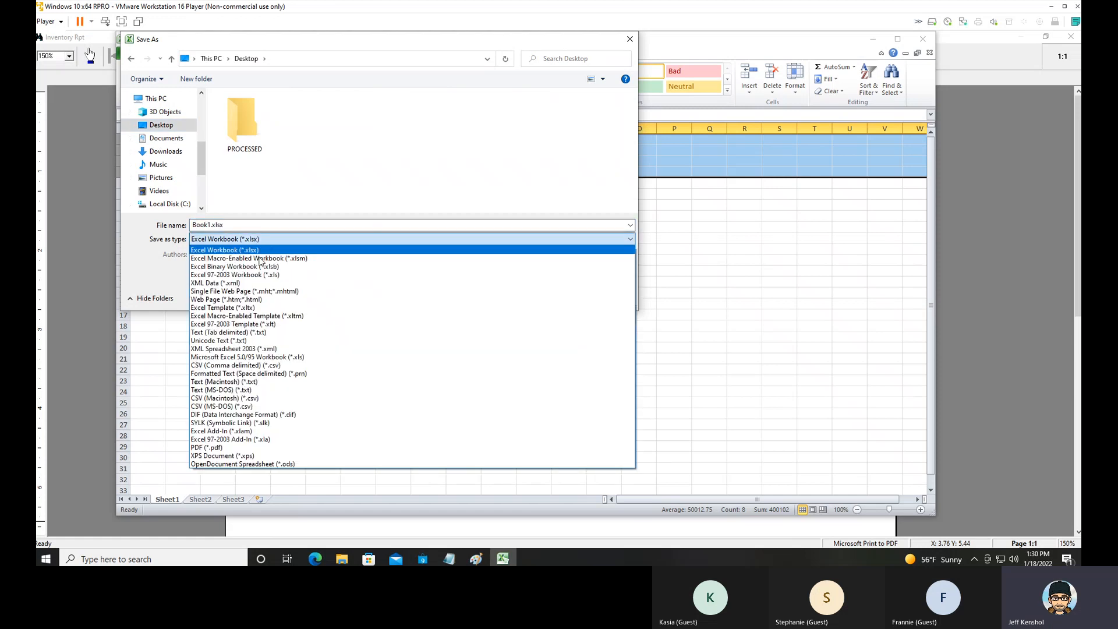
{"action": "left_click", "coordinate": [261, 365]}
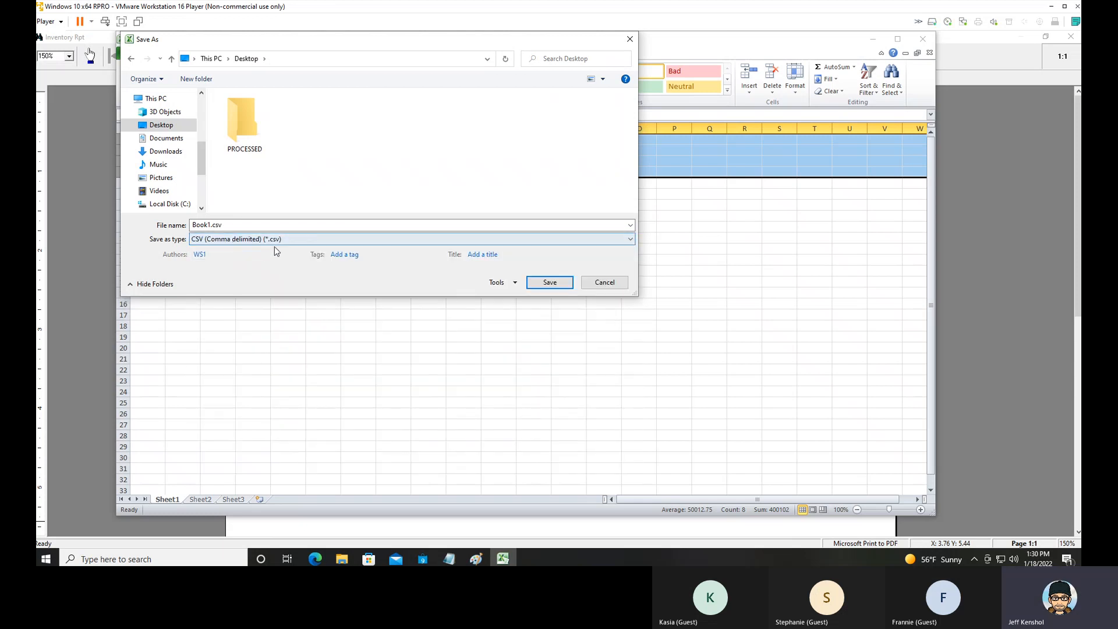
{"action": "left_click", "coordinate": [548, 283]}
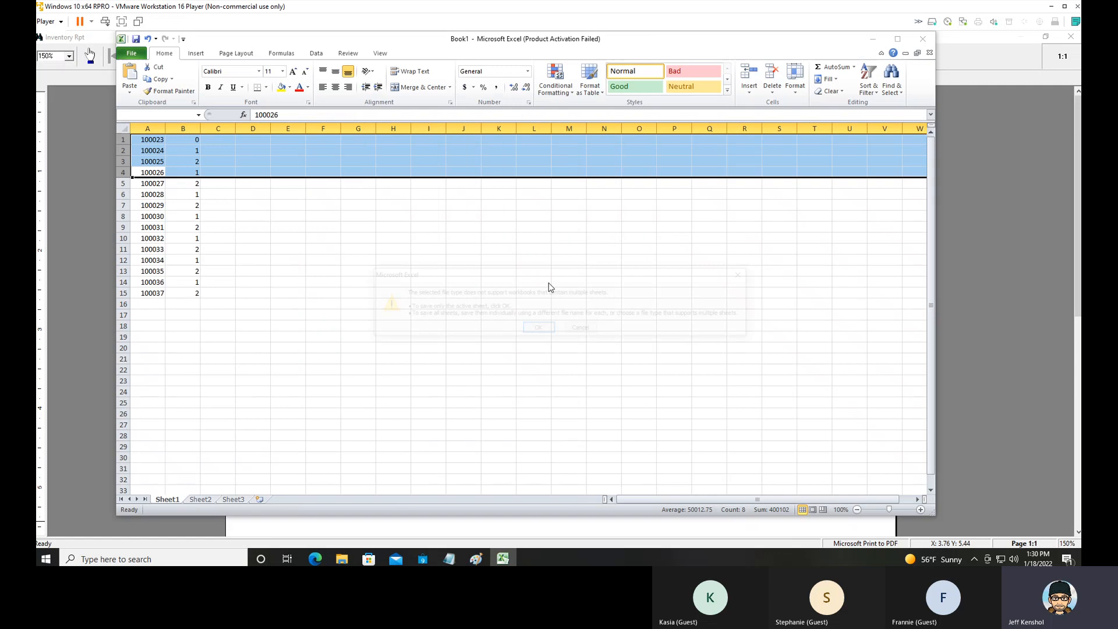
{"action": "left_click", "coordinate": [533, 330]}
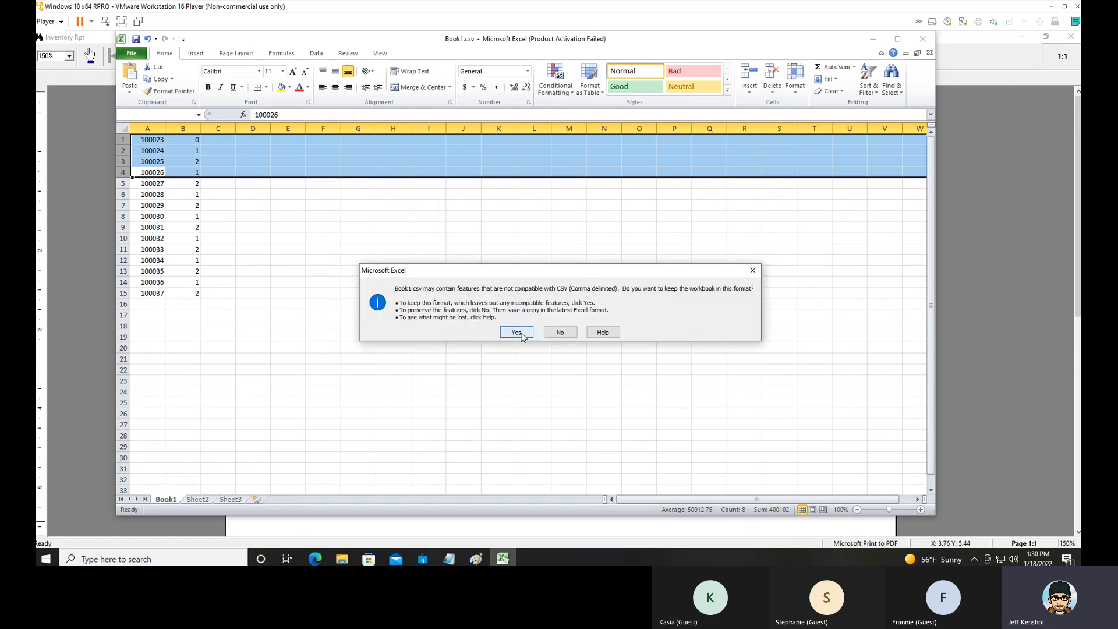
{"action": "left_click", "coordinate": [524, 334]}
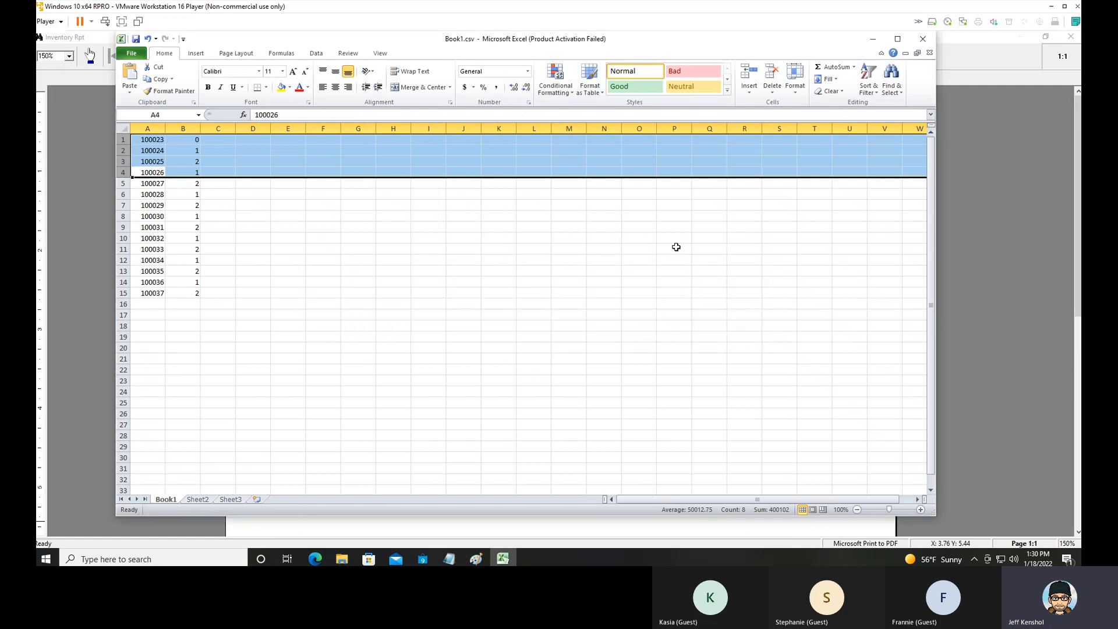
Close the Book1.csv workbook and the count sheet report preview without saving either.
{"action": "left_click", "coordinate": [929, 53]}
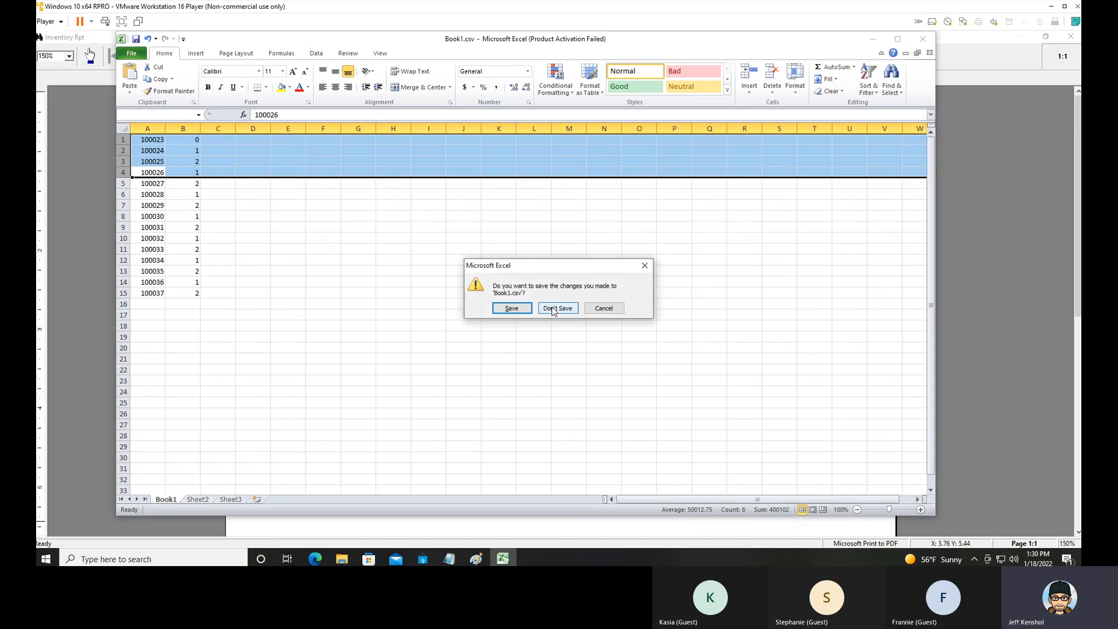
{"action": "left_click", "coordinate": [554, 308]}
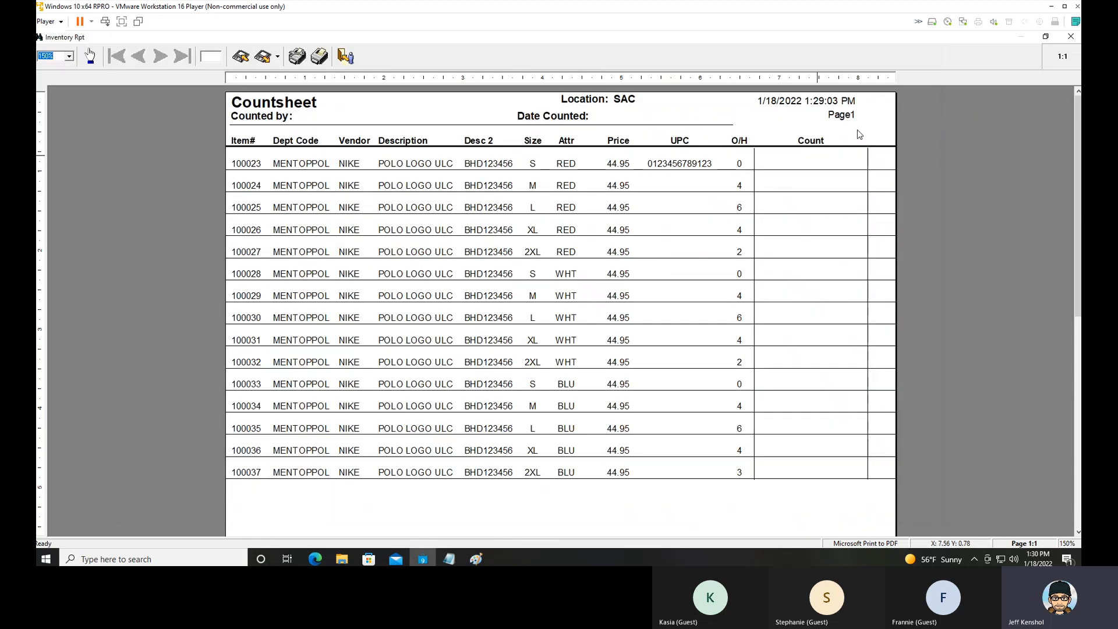
{"action": "left_click", "coordinate": [1073, 39]}
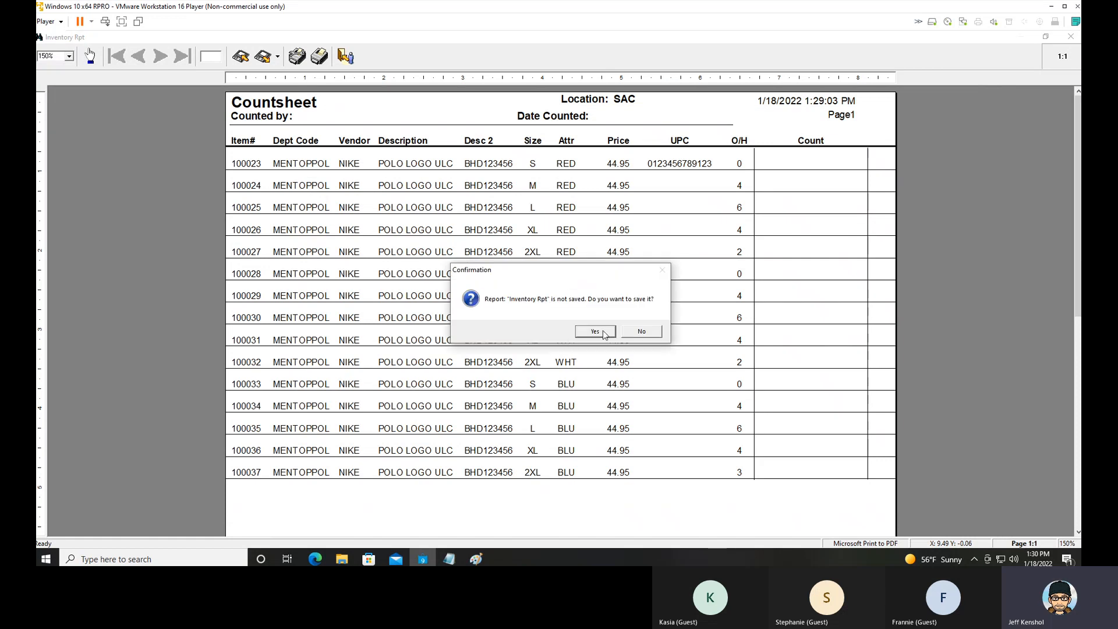
{"action": "left_click", "coordinate": [643, 337]}
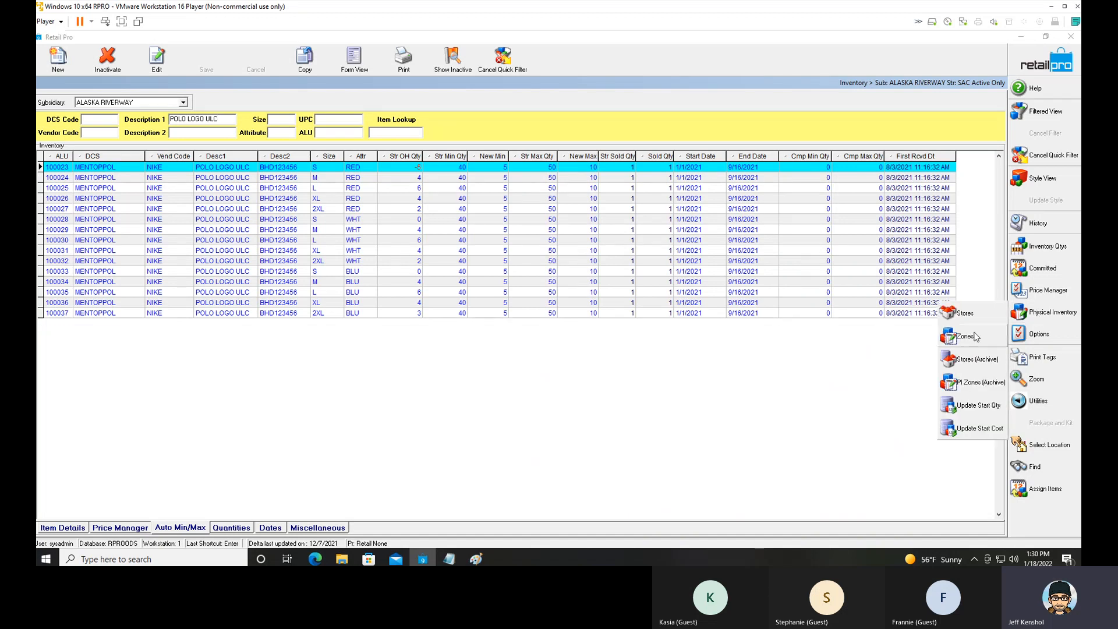
Create a physical inventory zone named SPMETHING for store SAC.
{"action": "left_click", "coordinate": [977, 336]}
{"action": "left_click", "coordinate": [65, 71]}
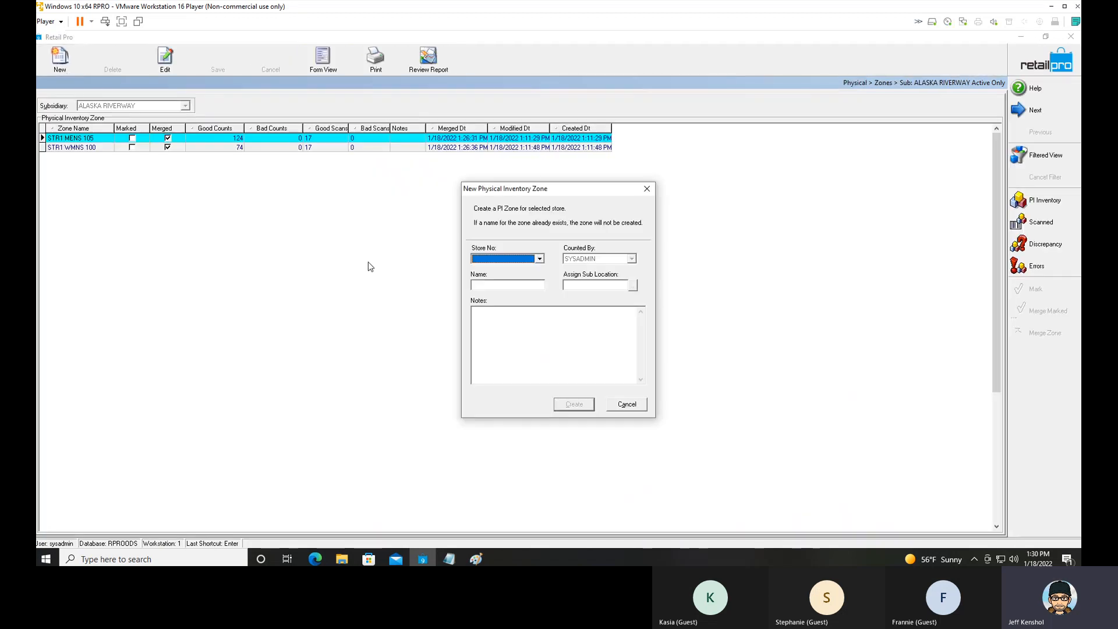
{"action": "left_click", "coordinate": [491, 259]}
{"action": "left_click", "coordinate": [491, 269]}
{"action": "left_click", "coordinate": [487, 285]}
{"action": "type", "text": "spmething"}
{"action": "left_click", "coordinate": [573, 404]}
Open the import option for adding counts to the SPMETHING zone's scanned items.
{"action": "left_click", "coordinate": [92, 158]}
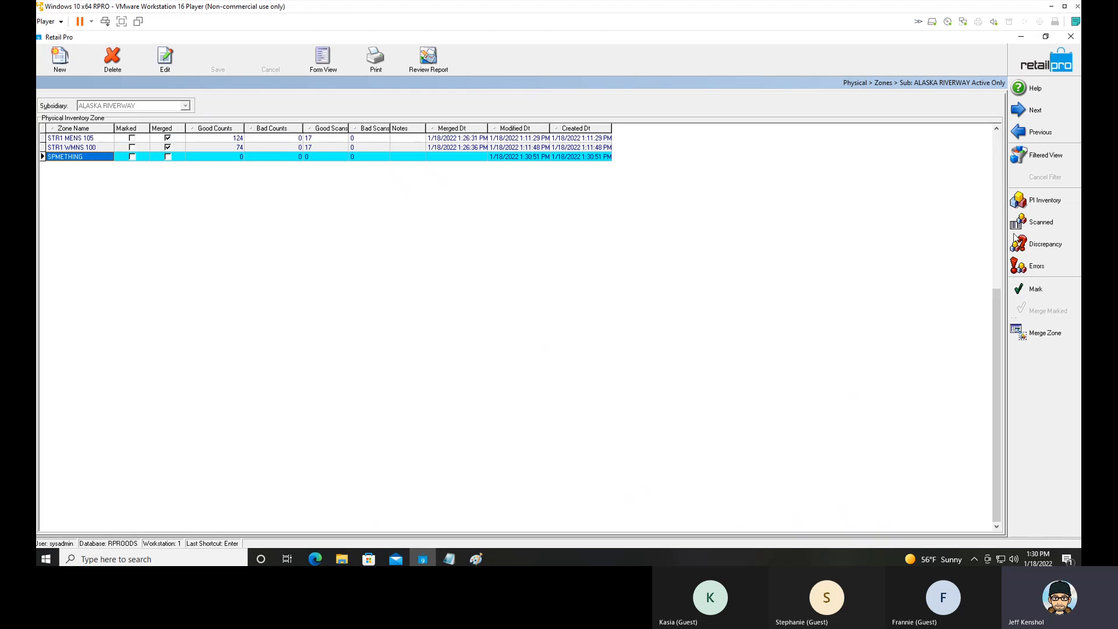
{"action": "left_click", "coordinate": [1046, 225]}
{"action": "left_click", "coordinate": [1046, 287]}
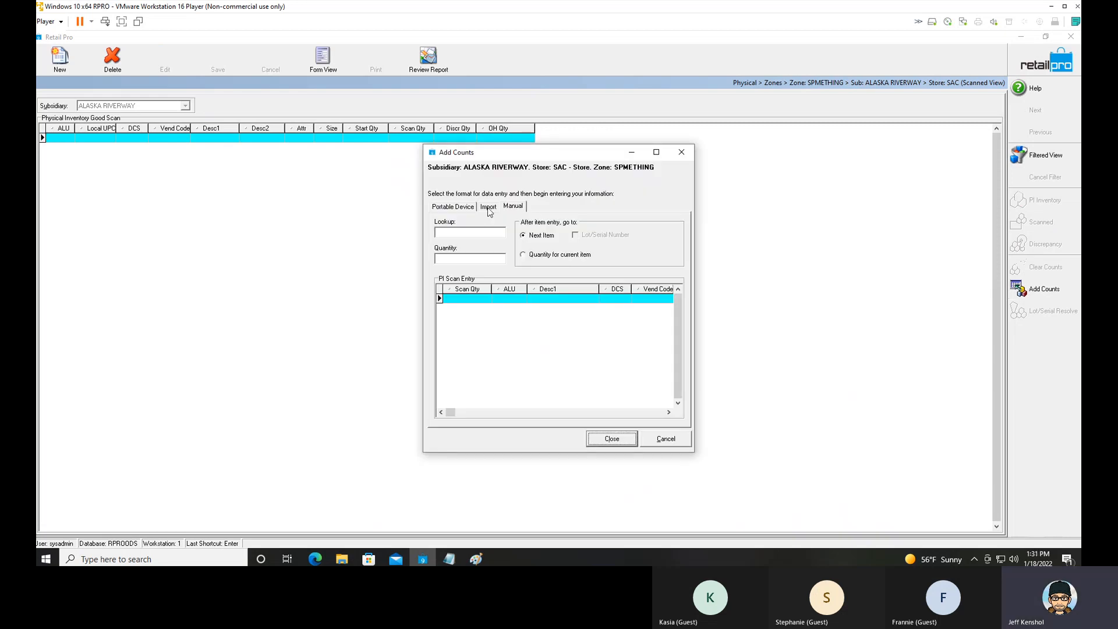
{"action": "left_click", "coordinate": [490, 208]}
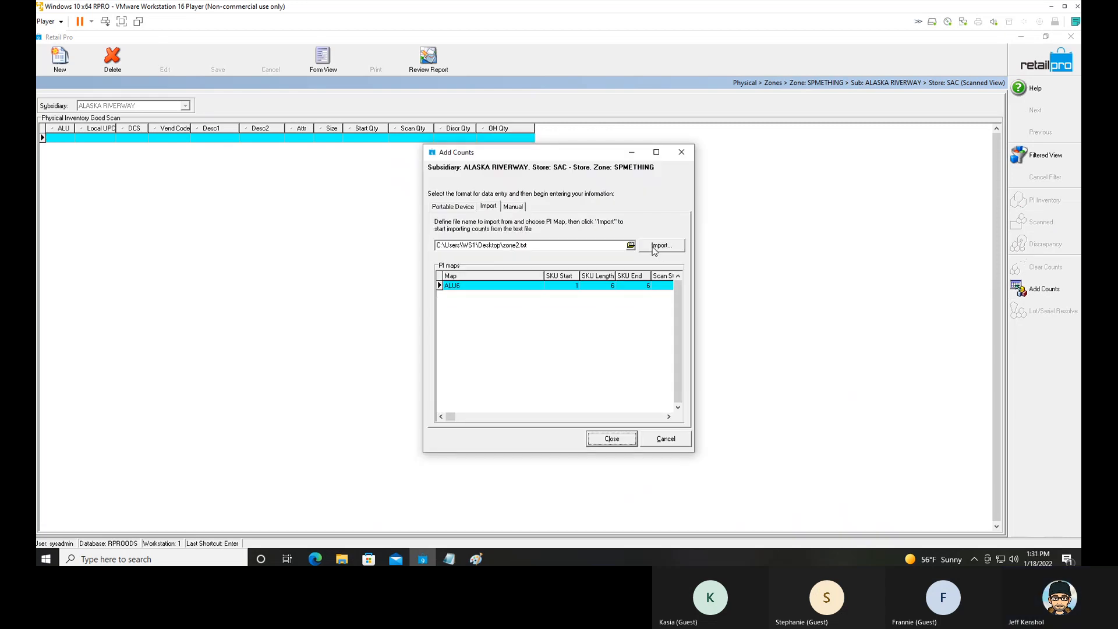
Choose Book1.csv from the Desktop as the count import file, listing all file types.
{"action": "left_click", "coordinate": [631, 245]}
{"action": "left_click", "coordinate": [433, 213]}
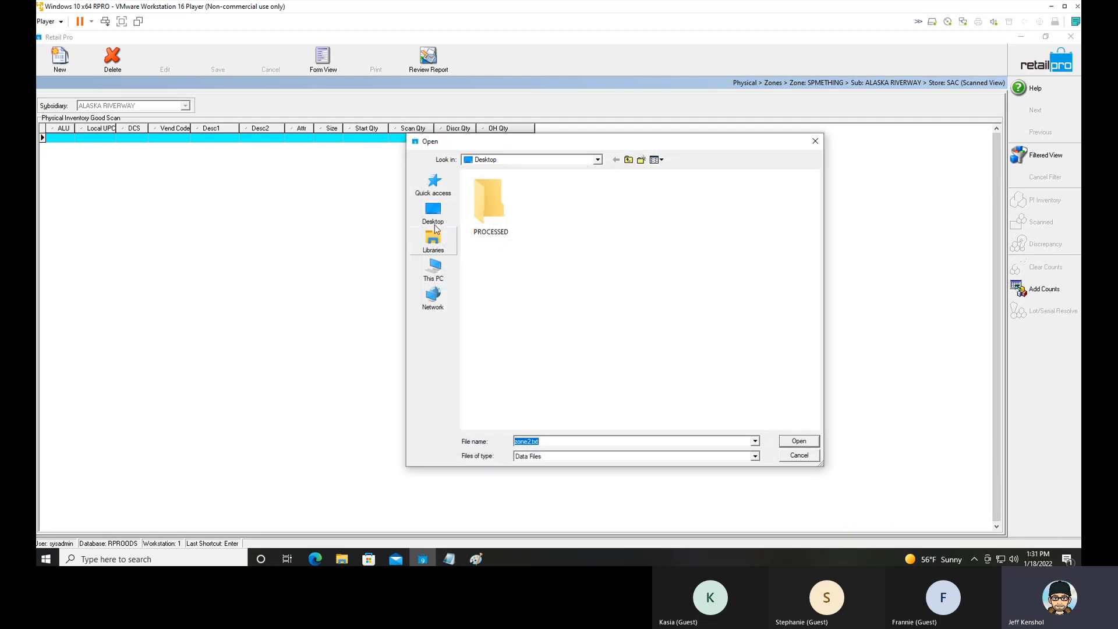
{"action": "left_click", "coordinate": [755, 456]}
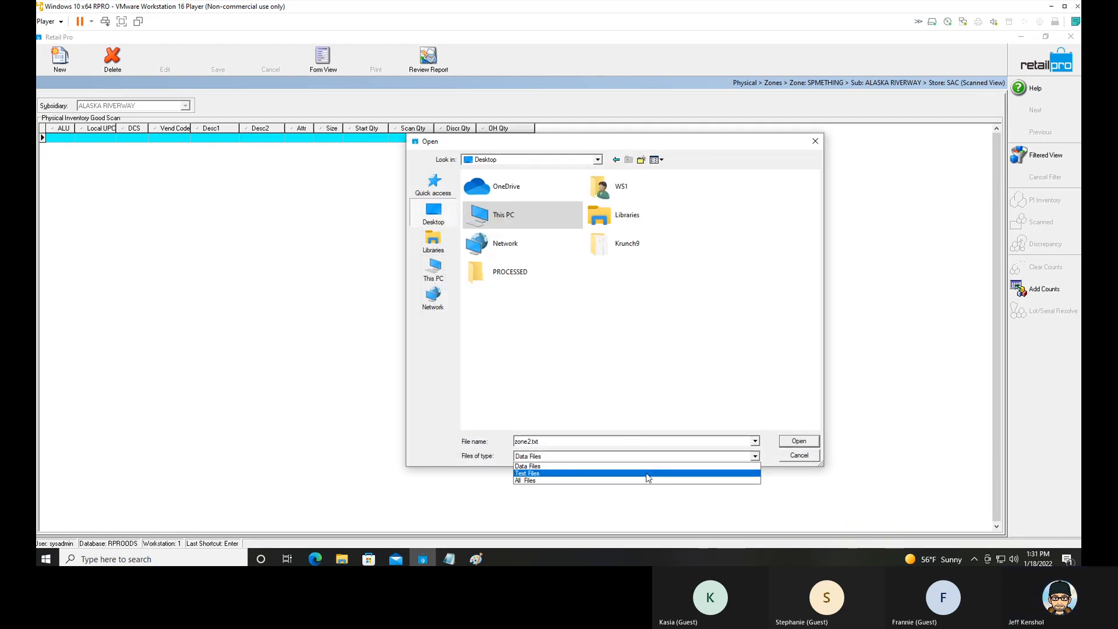
{"action": "left_click", "coordinate": [650, 474]}
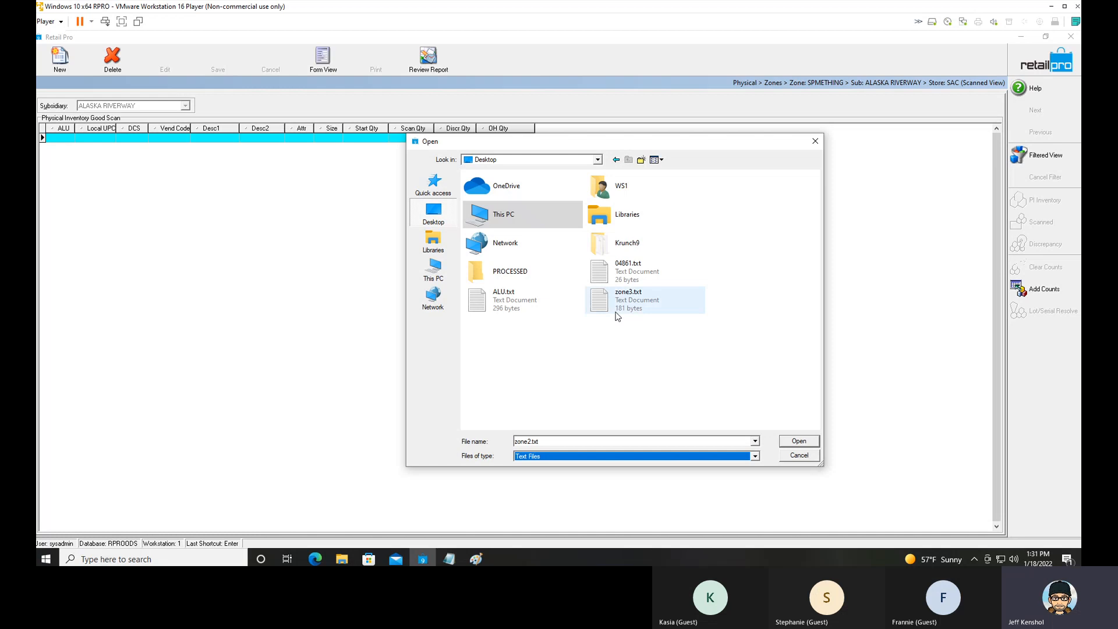
{"action": "left_click", "coordinate": [651, 459]}
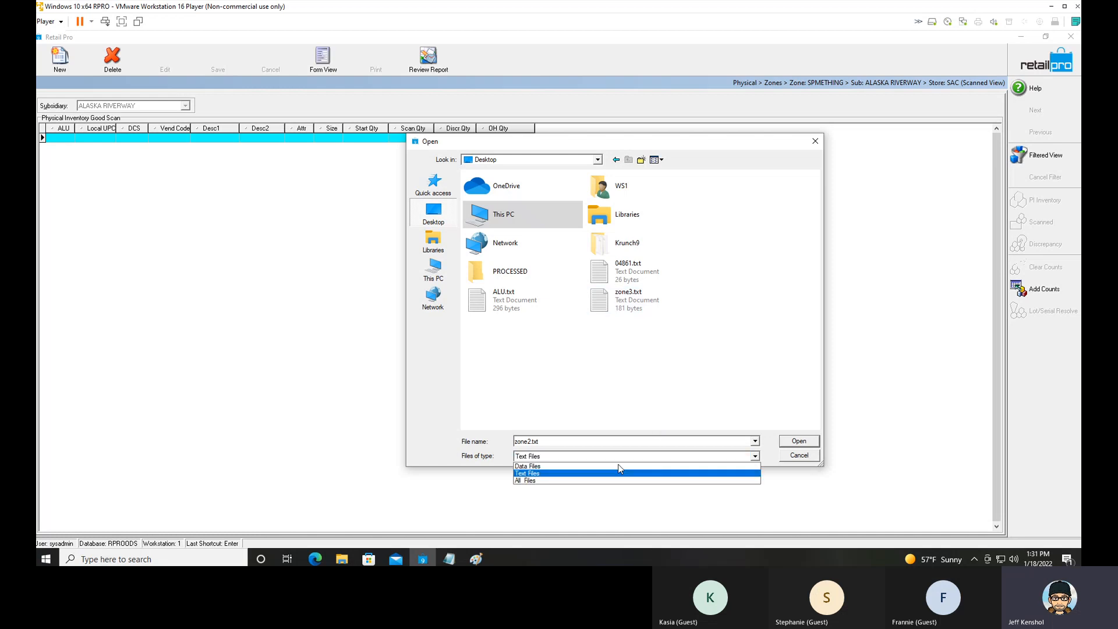
{"action": "left_click", "coordinate": [597, 481]}
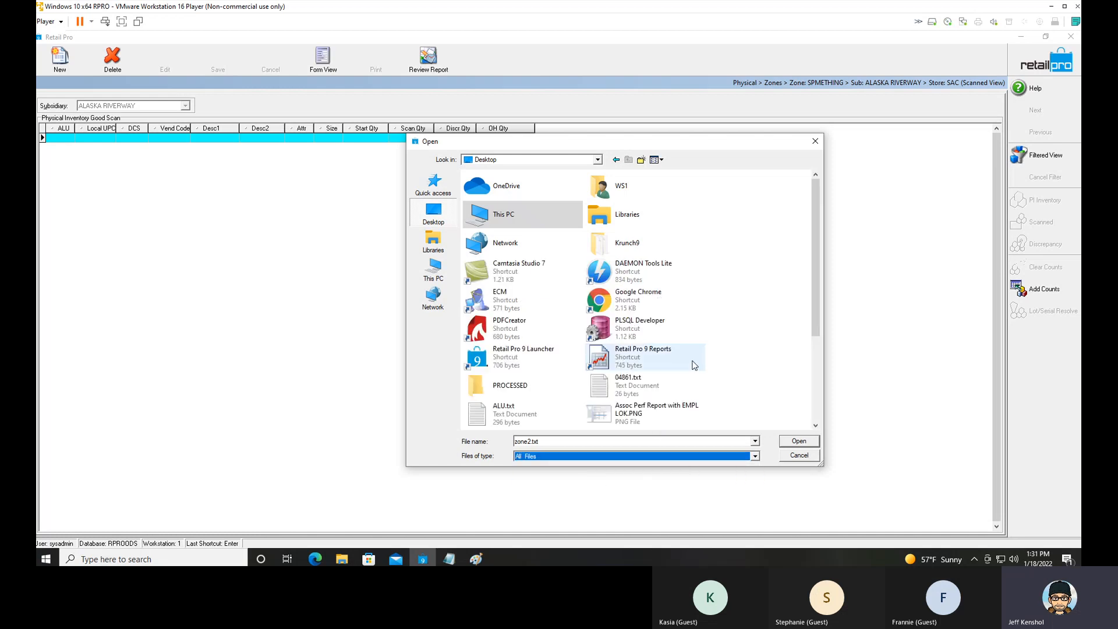
{"action": "left_click_drag", "start_coordinate": [816, 308], "coordinate": [816, 404]}
{"action": "left_click", "coordinate": [512, 300]}
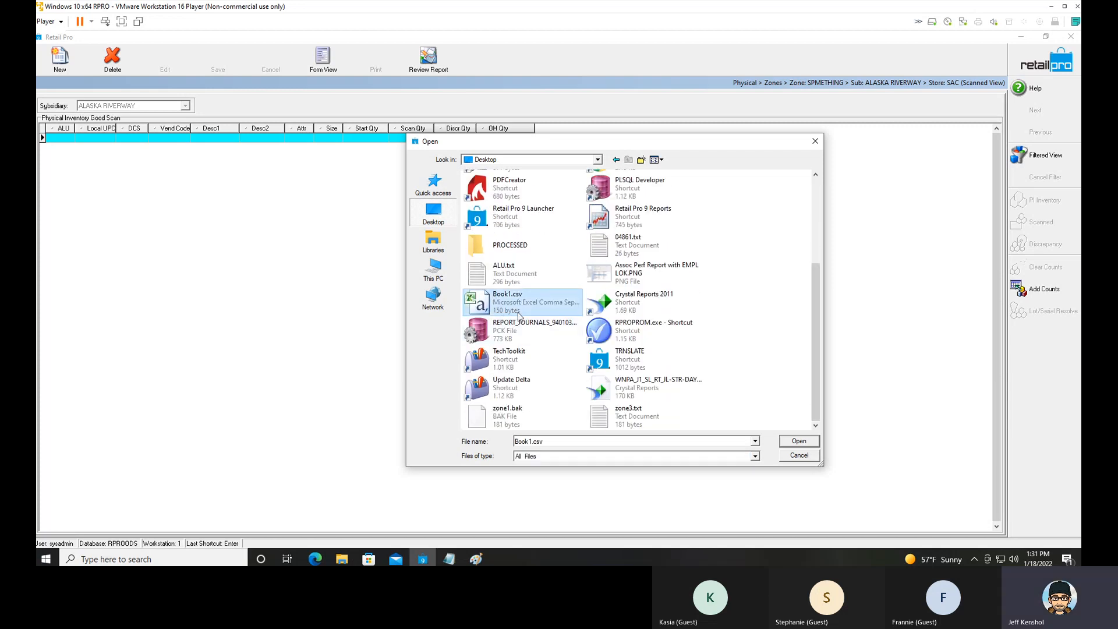
{"action": "left_click", "coordinate": [799, 441]}
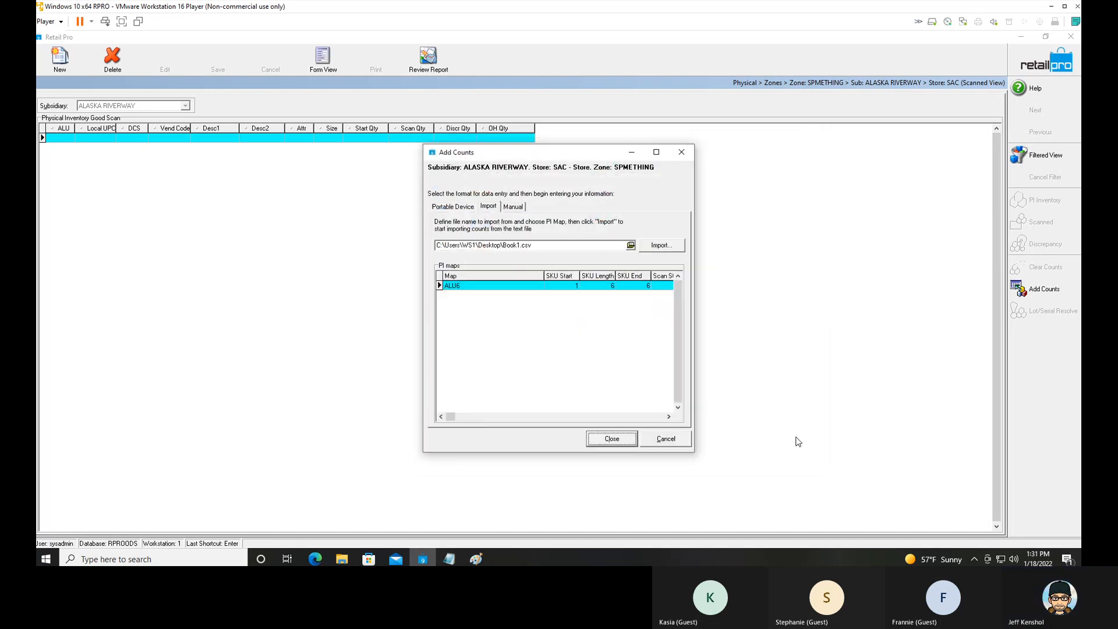
Import the counts from Book1.csv with the ALU6 map and close the Add Counts dialog.
{"action": "left_click", "coordinate": [476, 287]}
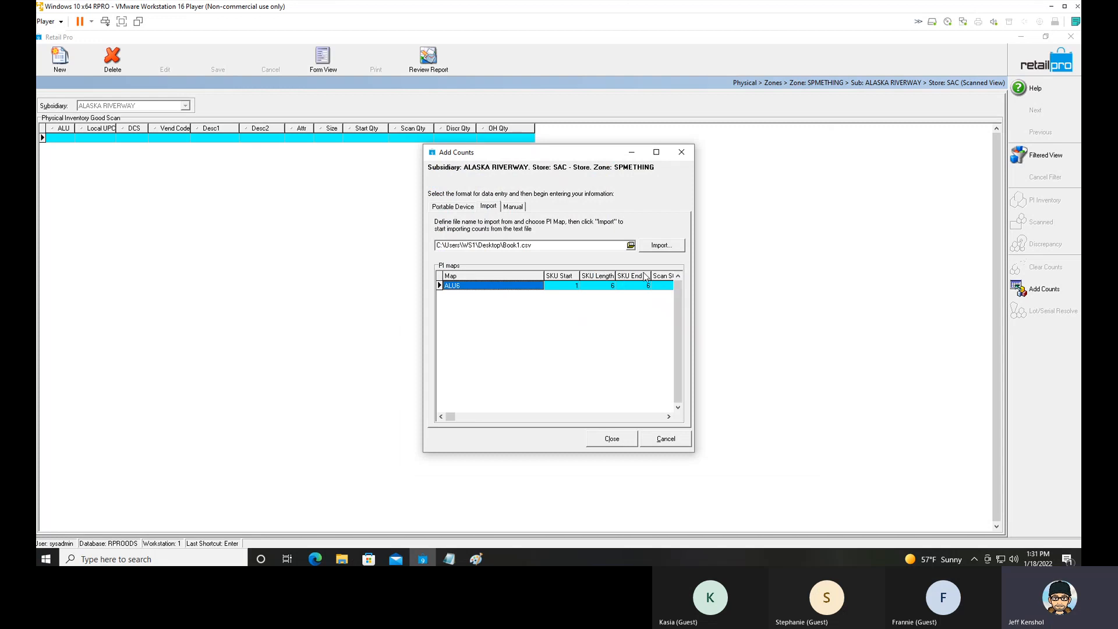
{"action": "left_click", "coordinate": [664, 248]}
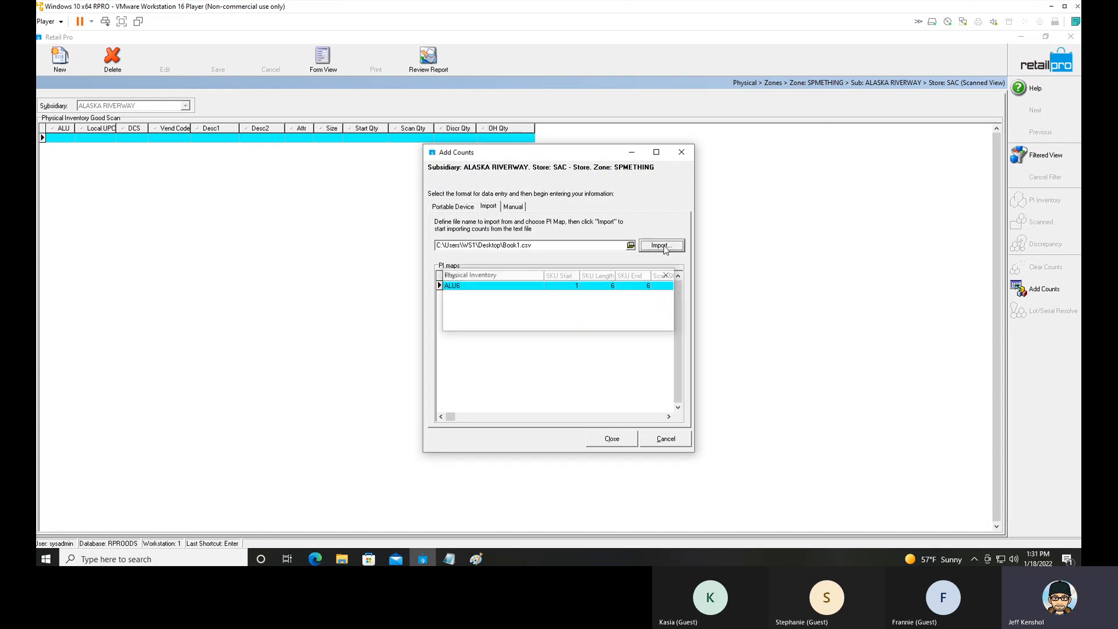
{"action": "left_click", "coordinate": [624, 443]}
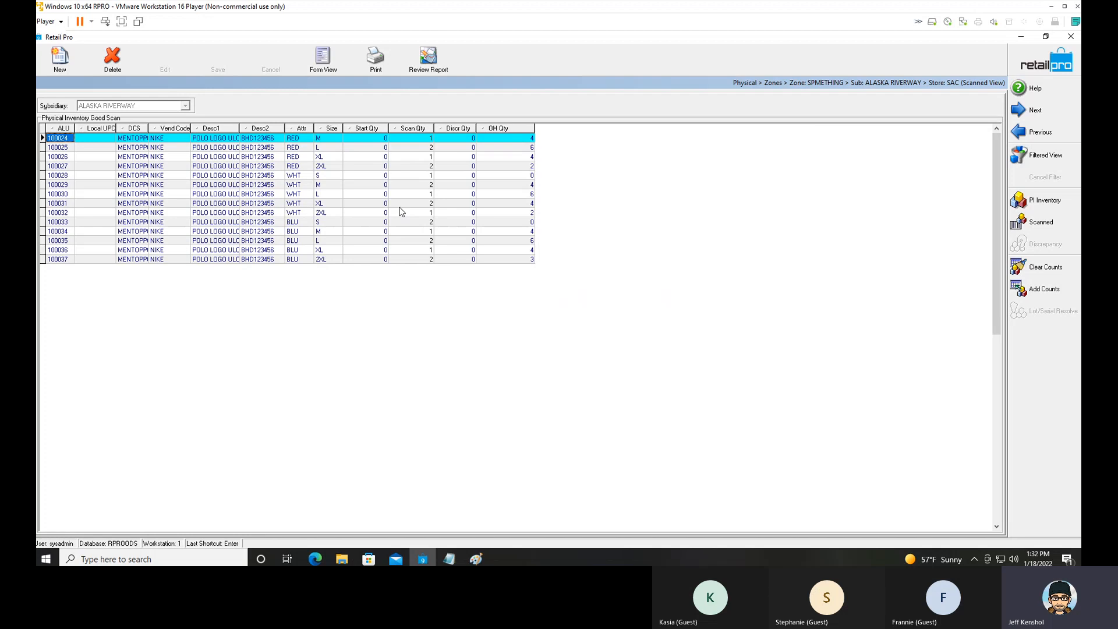
Return to the zone list and merge the SPMETHING zone into the physical inventory.
{"action": "left_click", "coordinate": [1029, 67]}
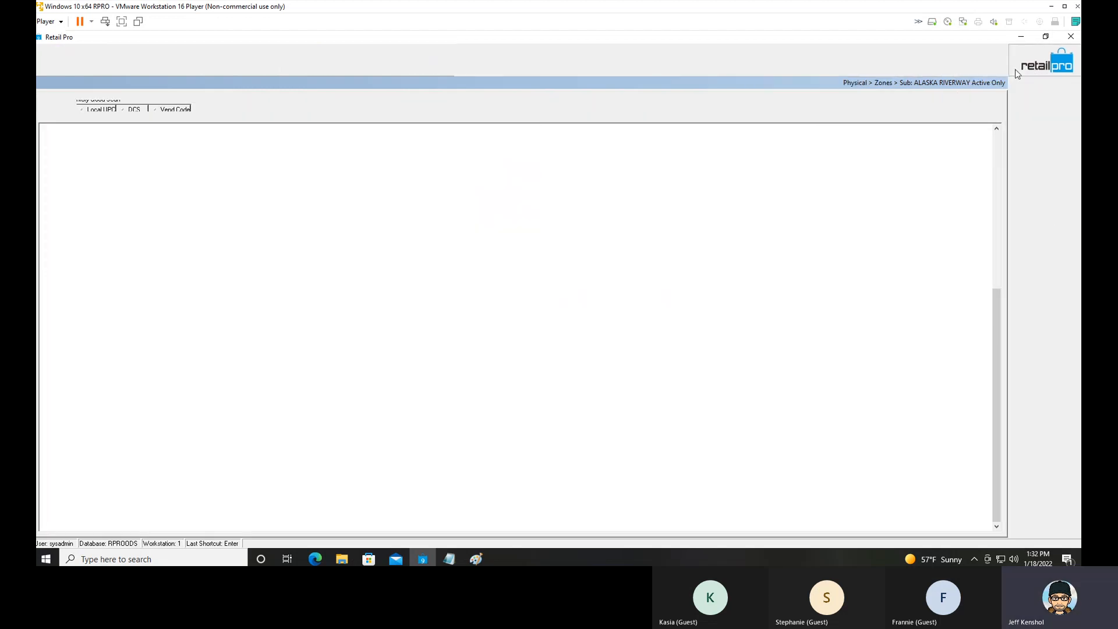
{"action": "left_click", "coordinate": [230, 158]}
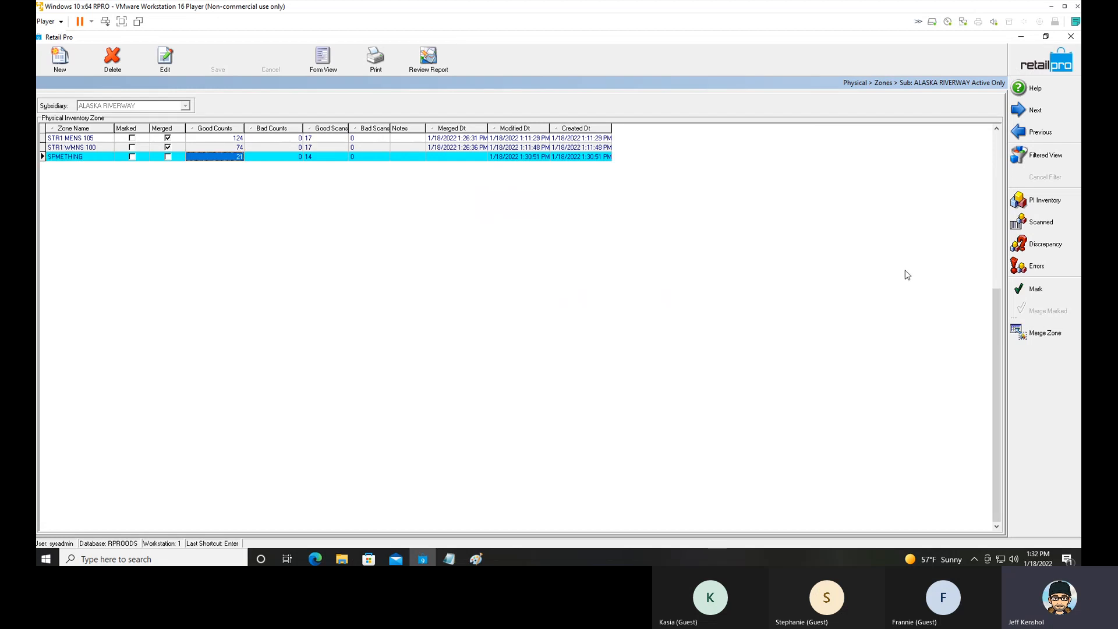
{"action": "left_click", "coordinate": [1045, 333]}
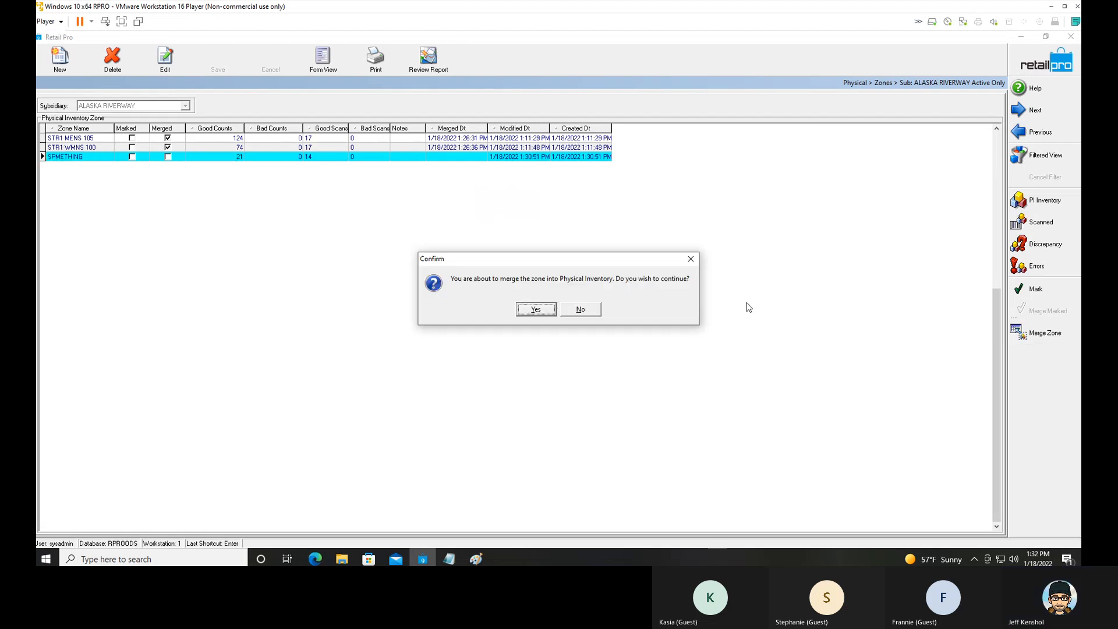
{"action": "left_click", "coordinate": [536, 309]}
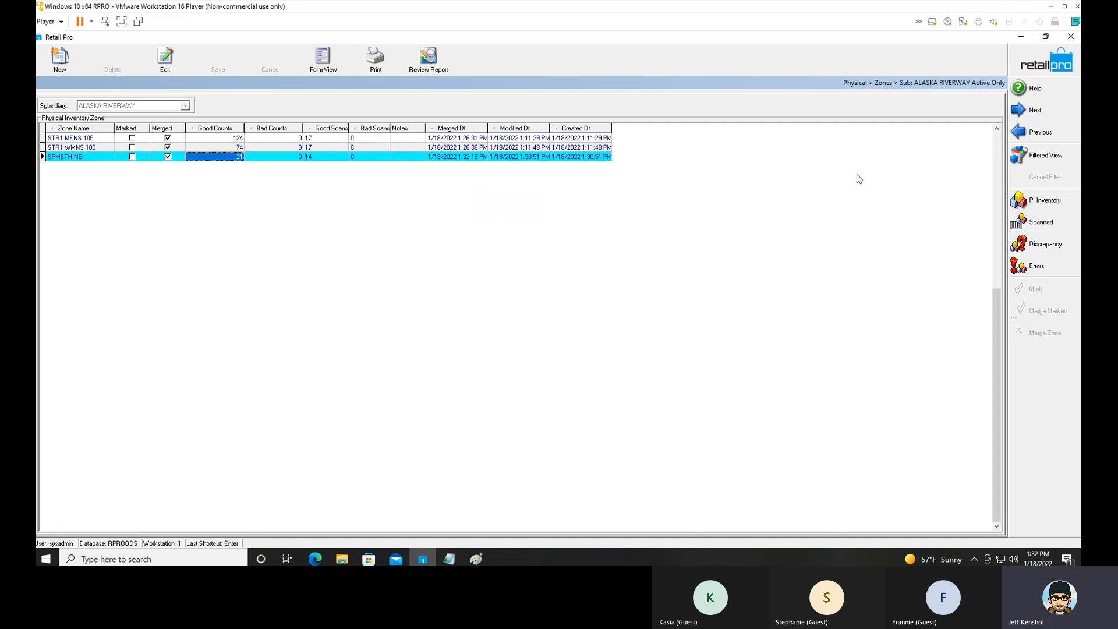
Switch to Notepad and review the Count instructions, the dividing line, and the Discrepancies and Update steps by highlighting them.
{"action": "left_click", "coordinate": [456, 563]}
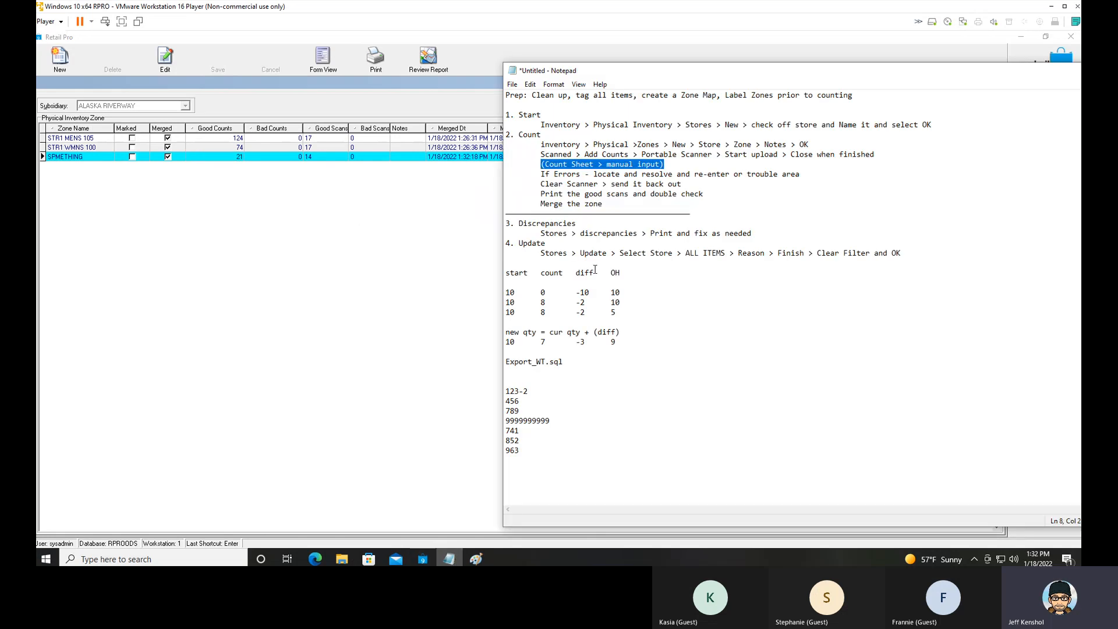
{"action": "left_click_drag", "start_coordinate": [609, 208], "coordinate": [513, 149]}
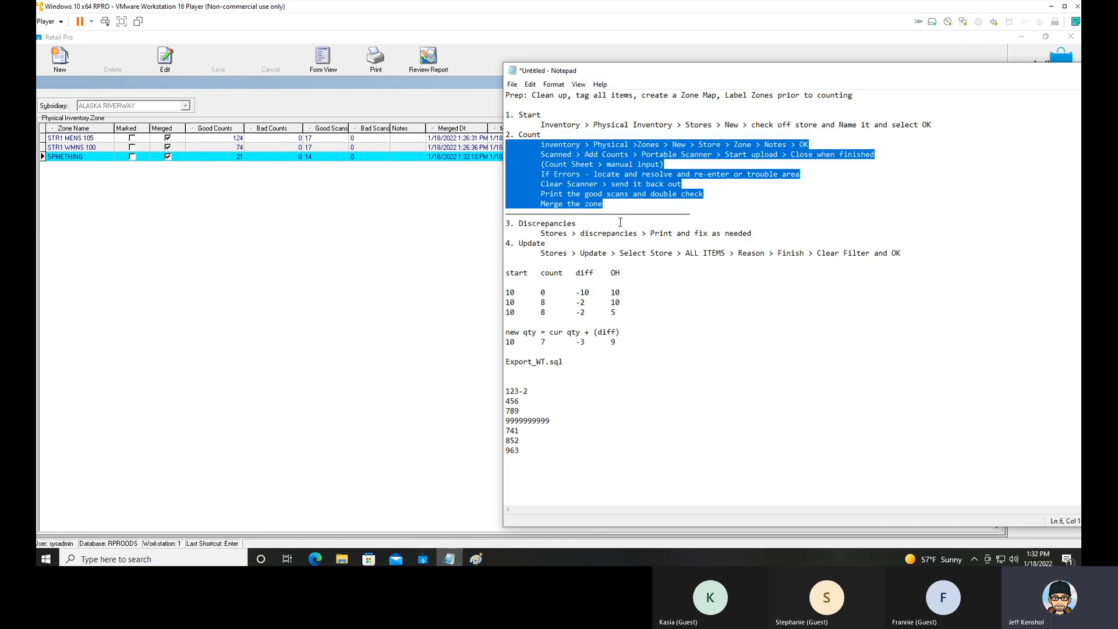
{"action": "left_click_drag", "start_coordinate": [700, 215], "coordinate": [487, 211]}
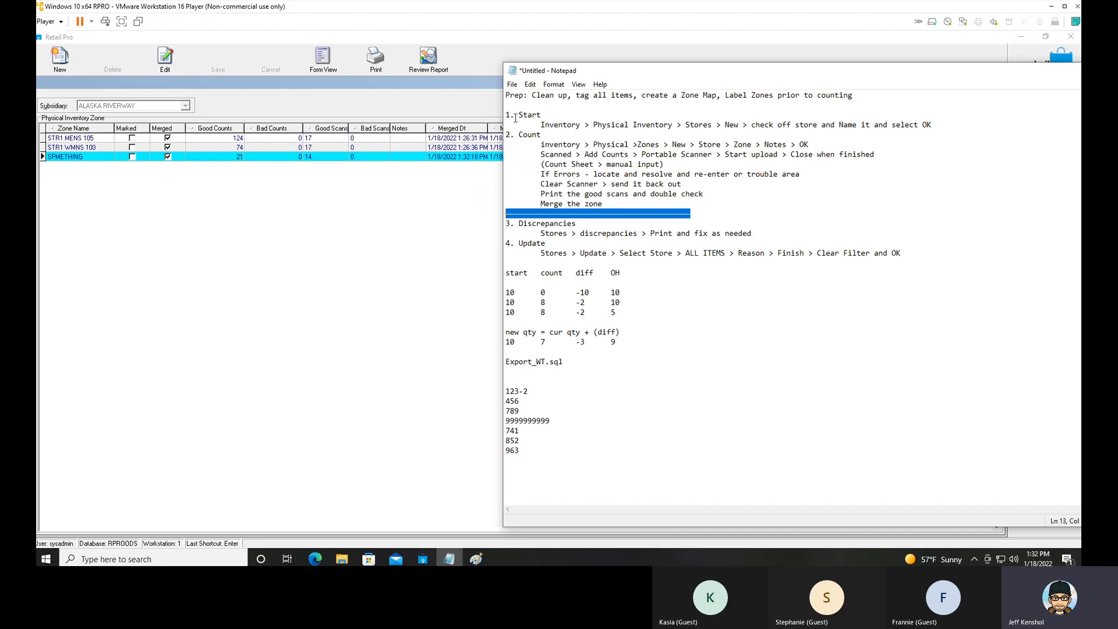
{"action": "left_click_drag", "start_coordinate": [543, 134], "coordinate": [515, 134]}
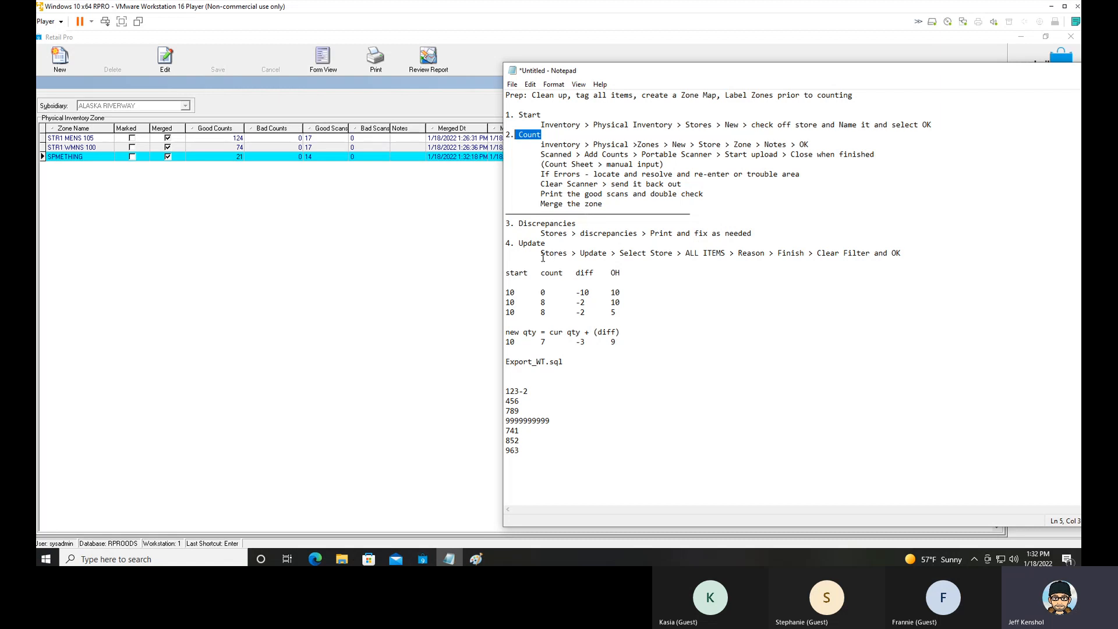
{"action": "left_click_drag", "start_coordinate": [506, 223], "coordinate": [530, 262]}
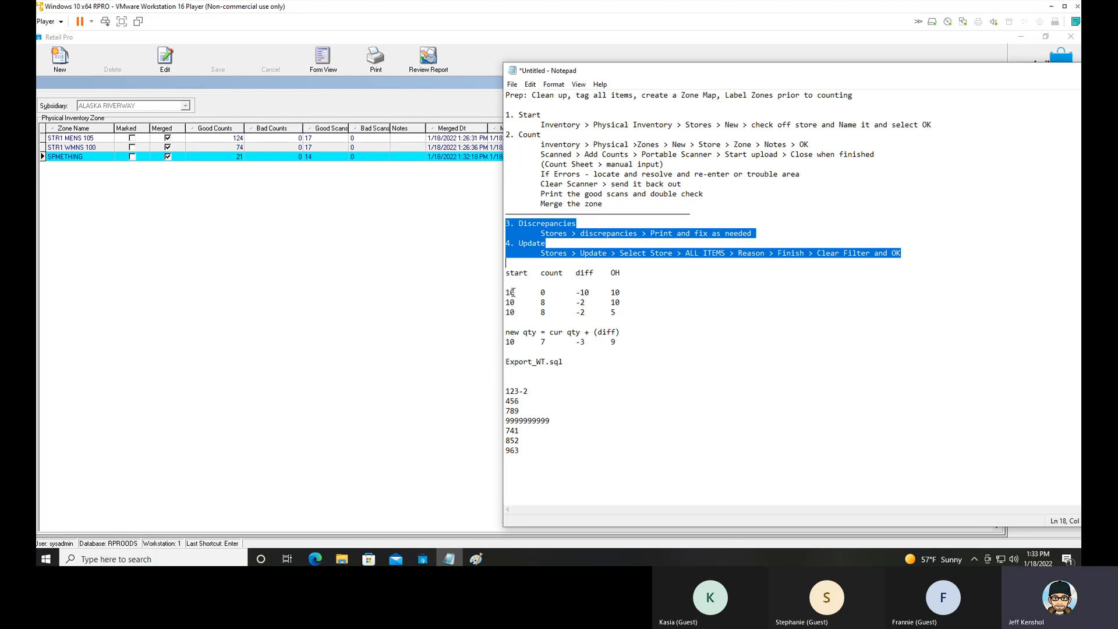
Examine the start, count, diff and OH example rows together with the new quantity formula by highlighting them.
{"action": "left_click_drag", "start_coordinate": [520, 293], "coordinate": [574, 303]}
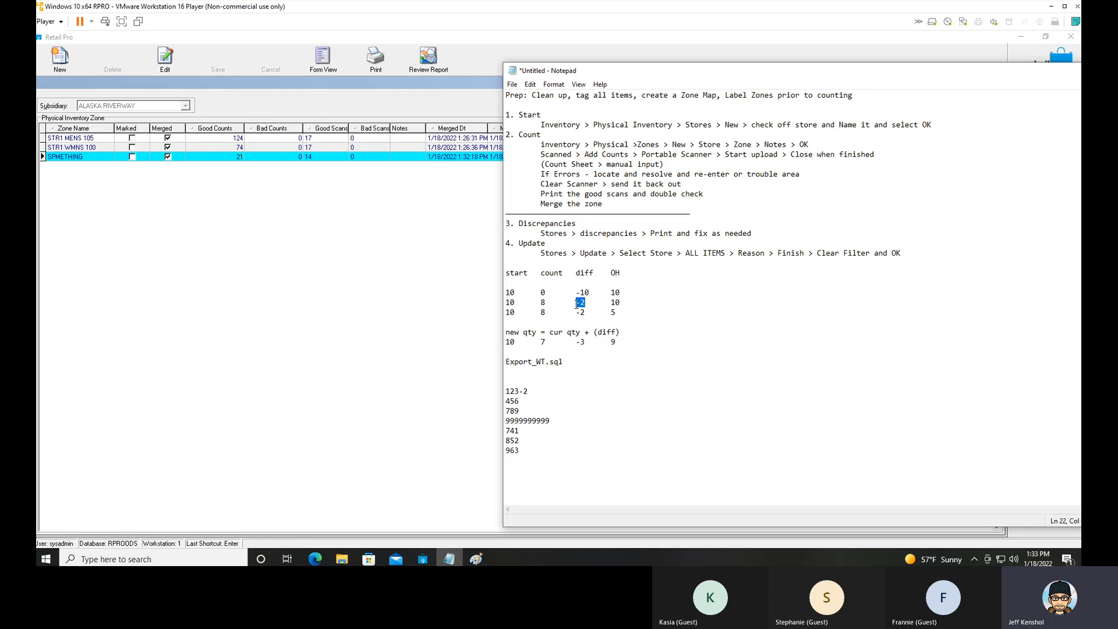
{"action": "left_click_drag", "start_coordinate": [622, 332], "coordinate": [501, 336]}
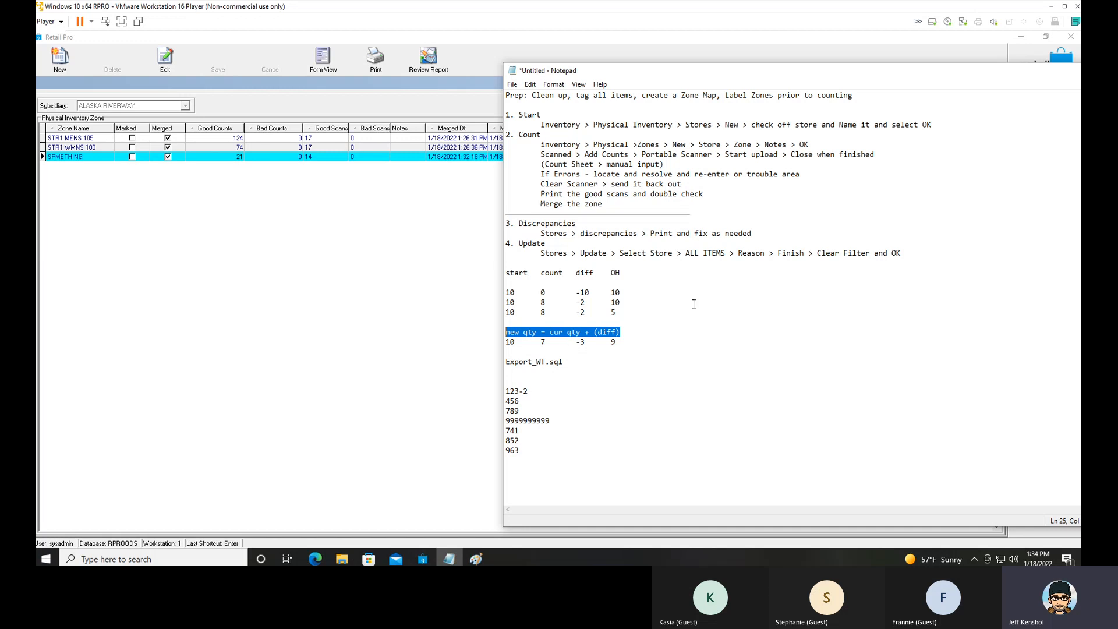
{"action": "key", "text": "Up"}
{"action": "key", "text": "Up"}
{"action": "left_click_drag", "start_coordinate": [571, 314], "coordinate": [507, 316]}
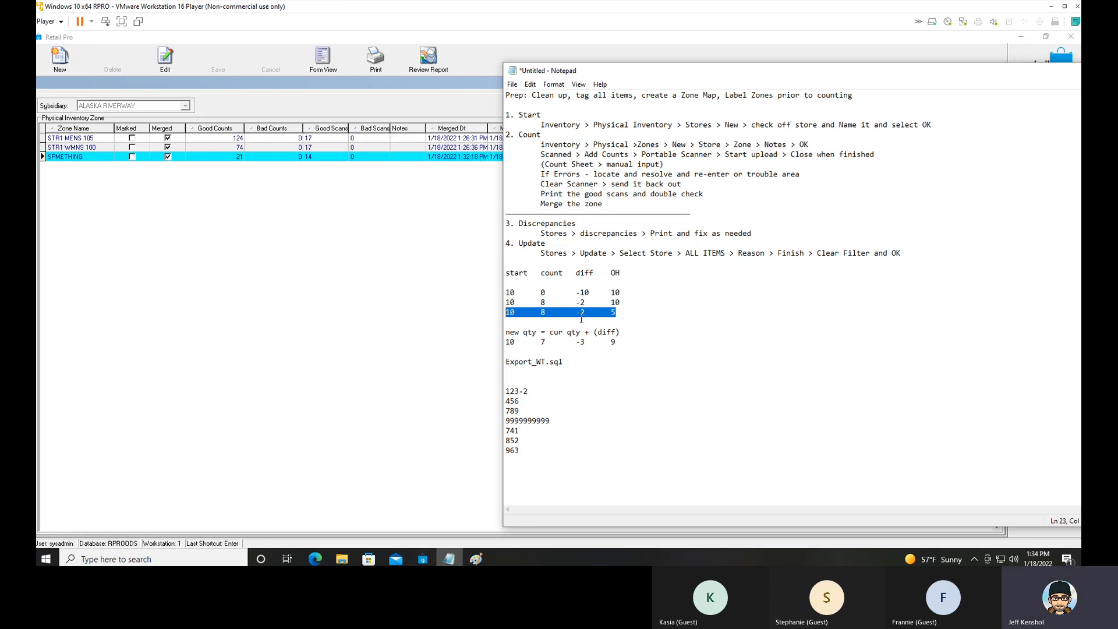
{"action": "left_click_drag", "start_coordinate": [616, 314], "coordinate": [581, 314]}
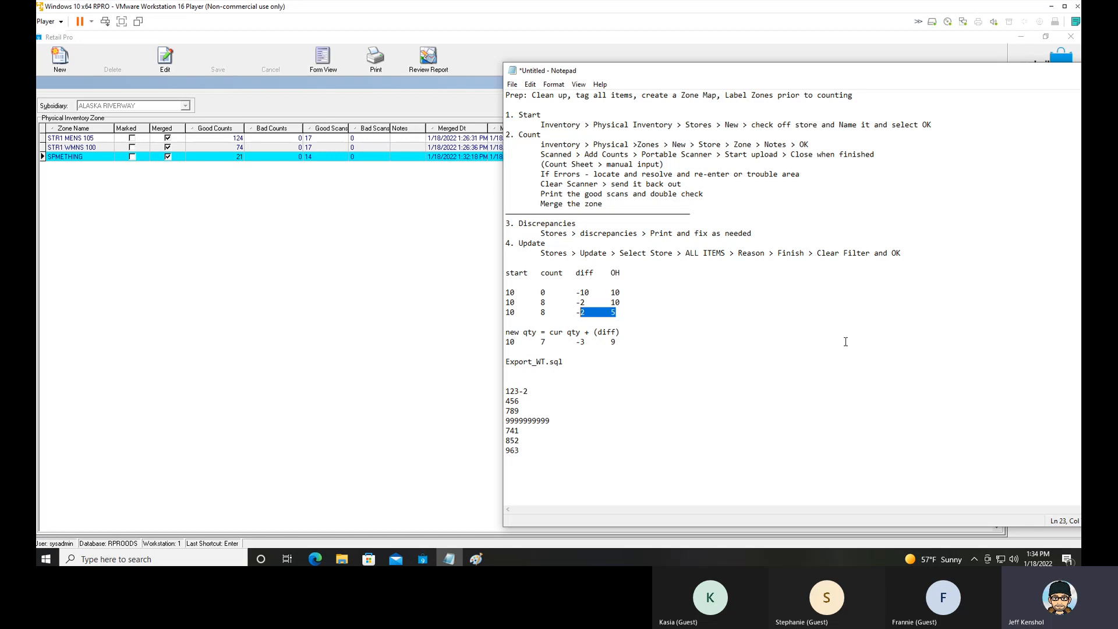
{"action": "double_click", "coordinate": [543, 341]}
{"action": "left_click", "coordinate": [583, 342]}
{"action": "left_click_drag", "start_coordinate": [583, 342], "coordinate": [611, 343]}
{"action": "left_click", "coordinate": [644, 346]}
{"action": "left_click_drag", "start_coordinate": [645, 346], "coordinate": [576, 343]}
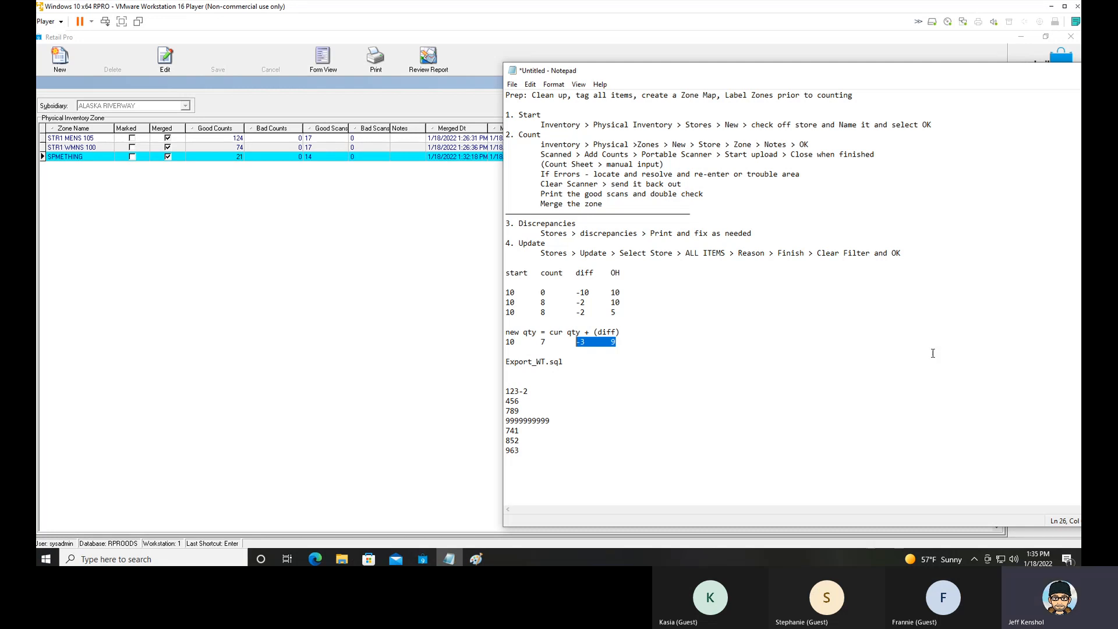
Switch to Retail Pro and open the discrepancy list of store SAC's Training physical inventory sheet.
{"action": "left_click", "coordinate": [421, 212]}
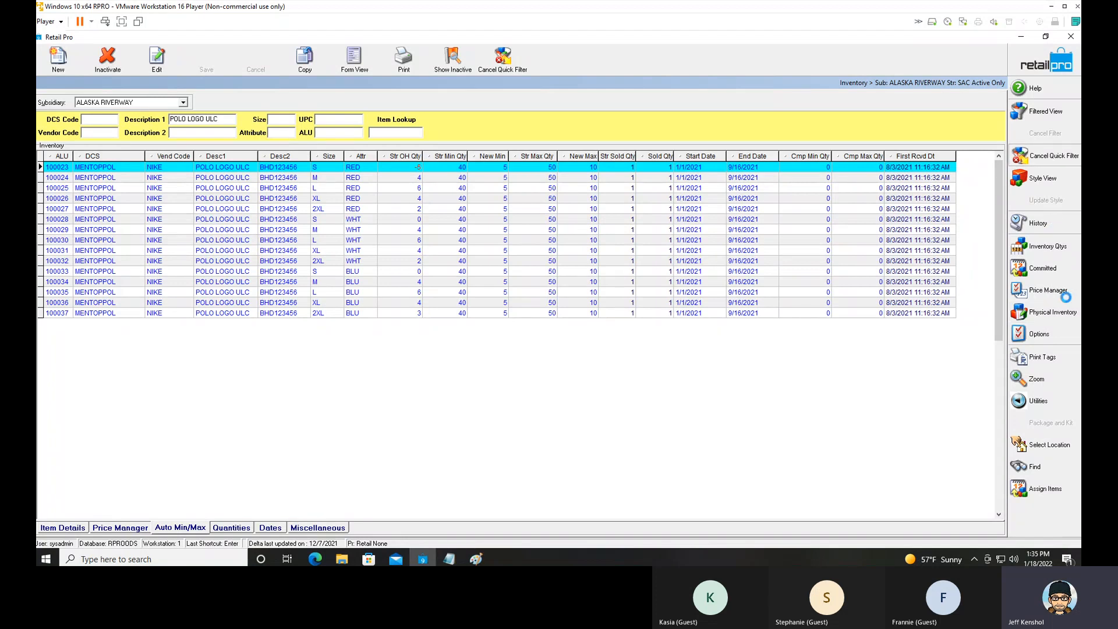
{"action": "left_click", "coordinate": [1050, 314]}
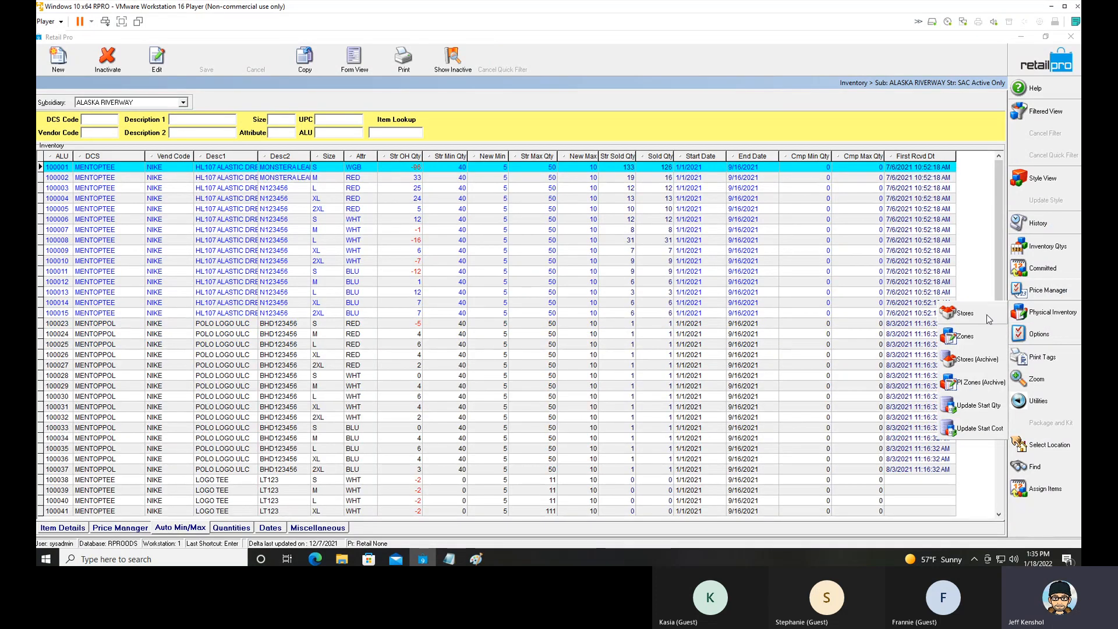
{"action": "left_click", "coordinate": [968, 313]}
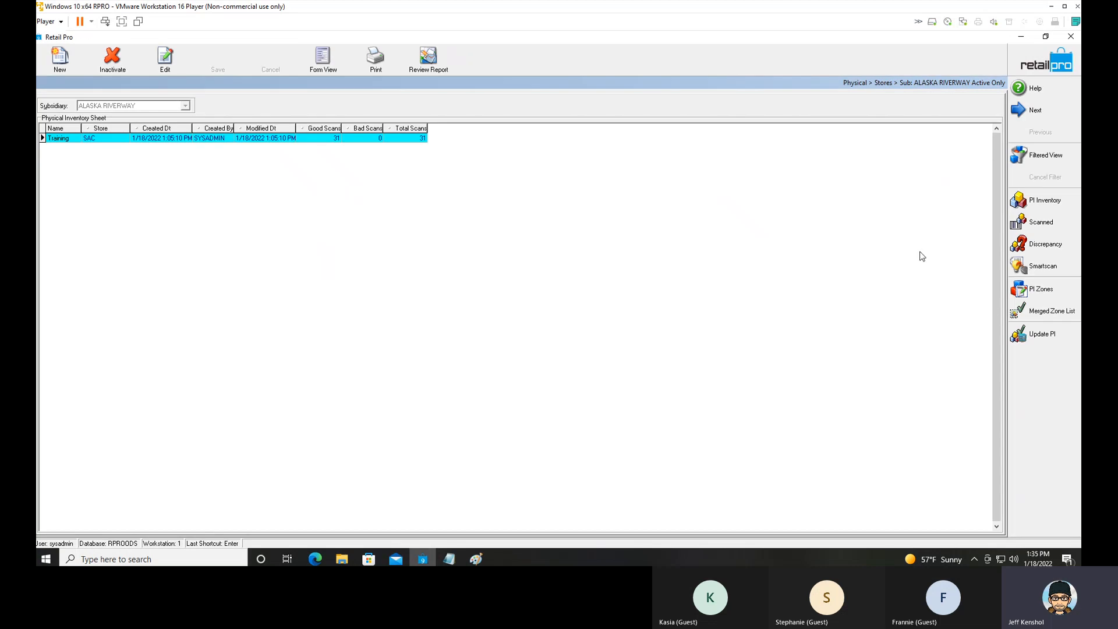
{"action": "left_click", "coordinate": [1036, 245]}
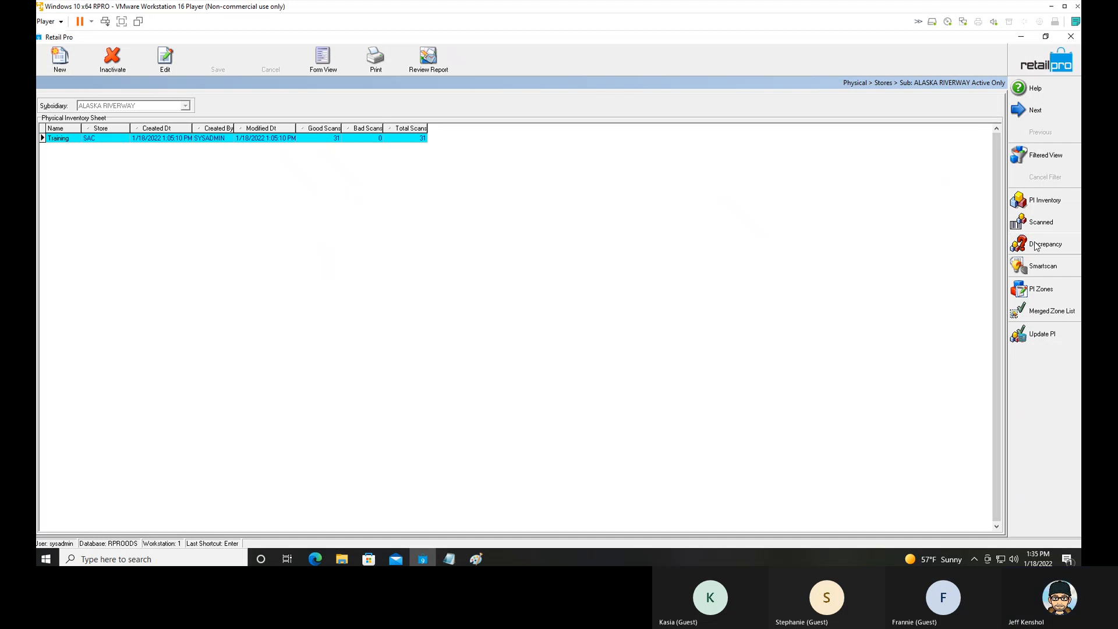
Switch to Notepad, highlight the Discrepancies step, and move the notes window so its text is fully readable.
{"action": "left_click", "coordinate": [457, 552]}
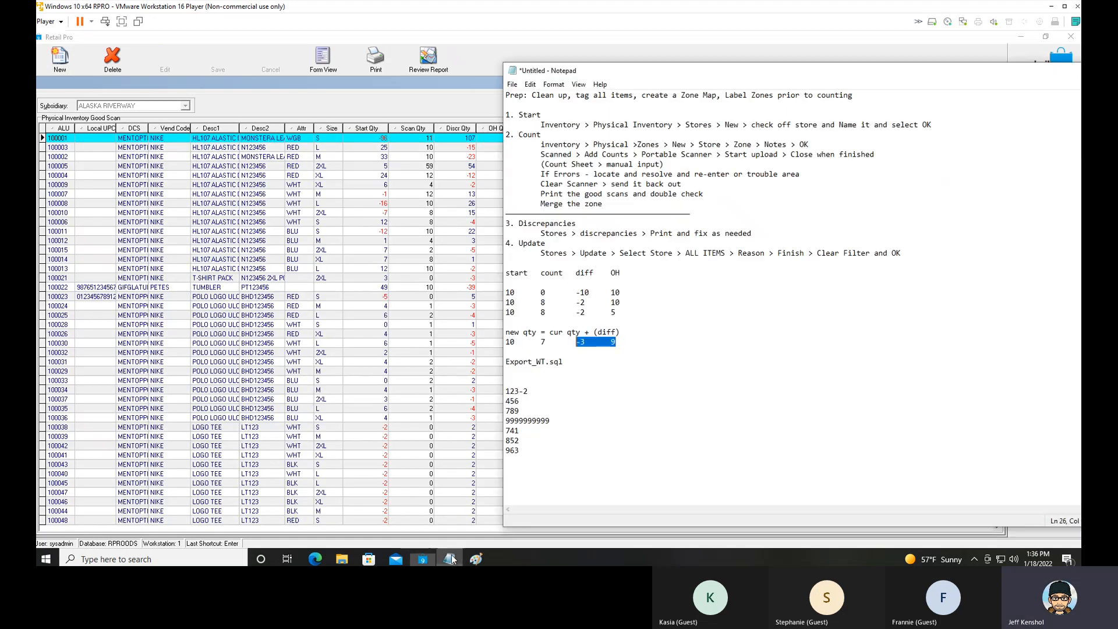
{"action": "left_click_drag", "start_coordinate": [755, 235], "coordinate": [499, 222]}
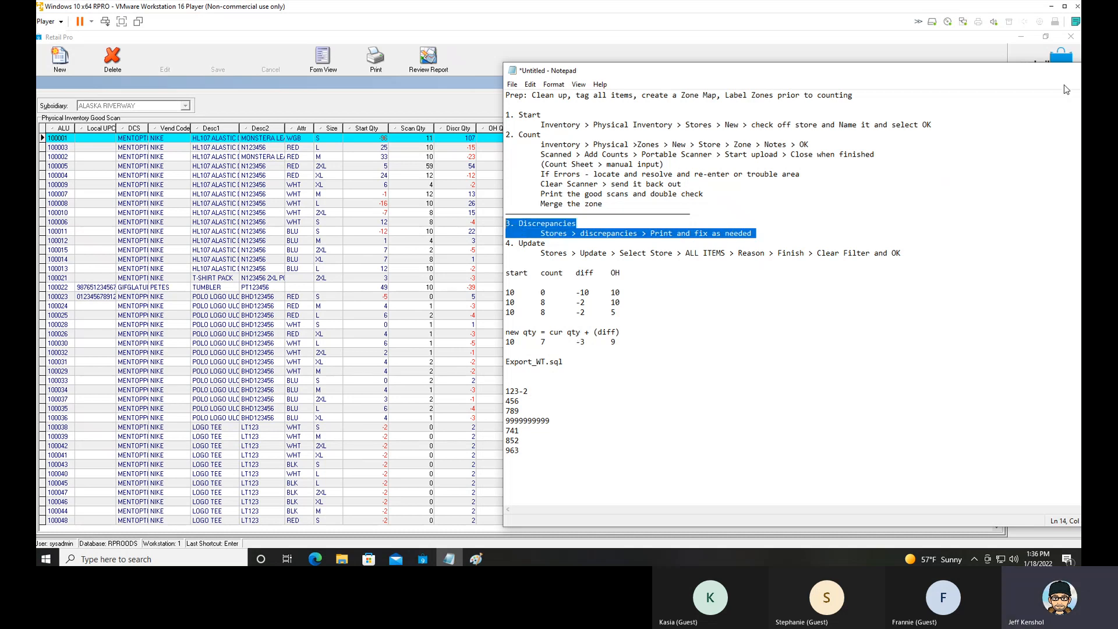
{"action": "left_click_drag", "start_coordinate": [1014, 72], "coordinate": [757, 62]}
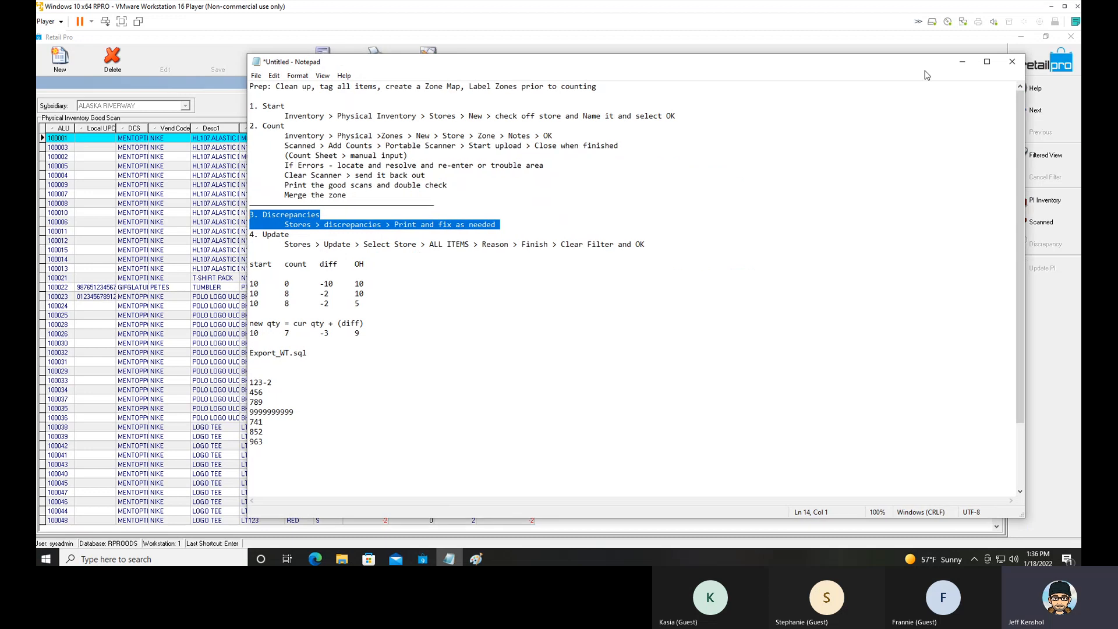
Switch to Paint and replace the existing sketch with a new blank picture.
{"action": "left_click", "coordinate": [477, 560]}
{"action": "left_click", "coordinate": [50, 53]}
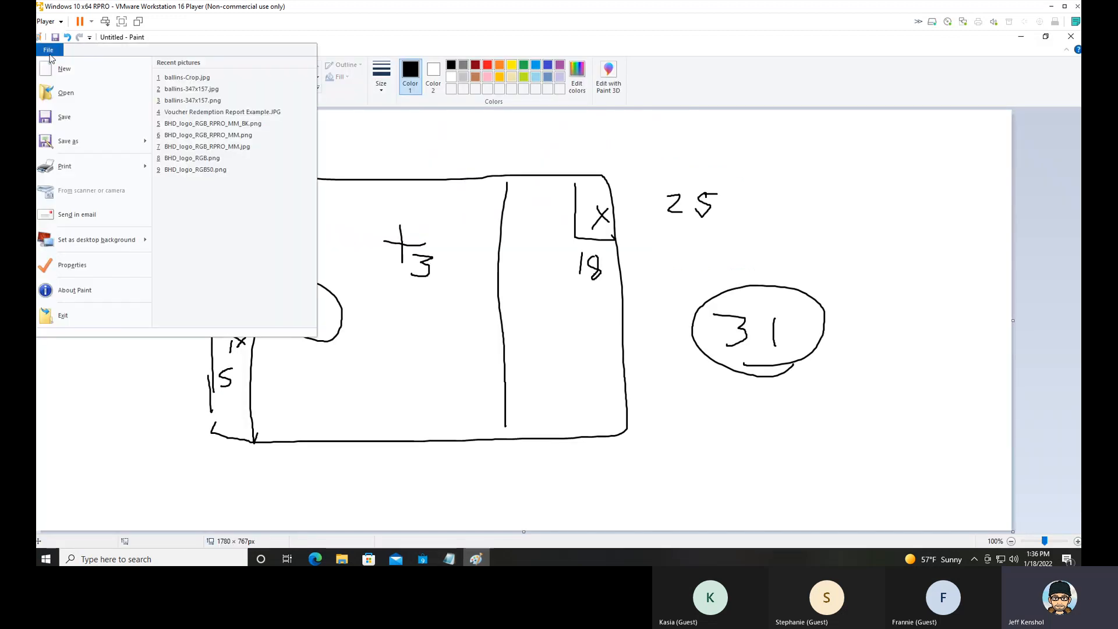
{"action": "left_click", "coordinate": [63, 69]}
{"action": "left_click", "coordinate": [576, 296]}
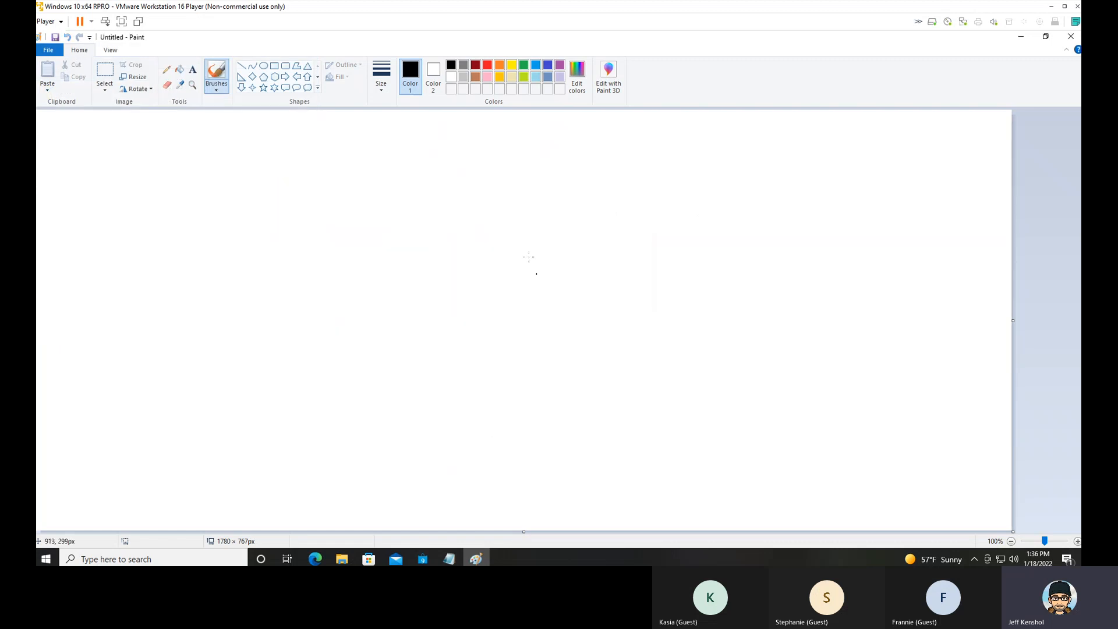
Sketch a large circle with a wedge cut out of it, labelling the wedge D and the remainder G.
{"action": "mouse_move", "coordinate": [502, 201]}
{"action": "left_mouse_down"}
{"action": "mouse_move", "coordinate": [354, 220]}
{"action": "mouse_move", "coordinate": [363, 388]}
{"action": "mouse_move", "coordinate": [556, 408]}
{"action": "mouse_move", "coordinate": [537, 236]}
{"action": "mouse_move", "coordinate": [500, 203]}
{"action": "left_mouse_up"}
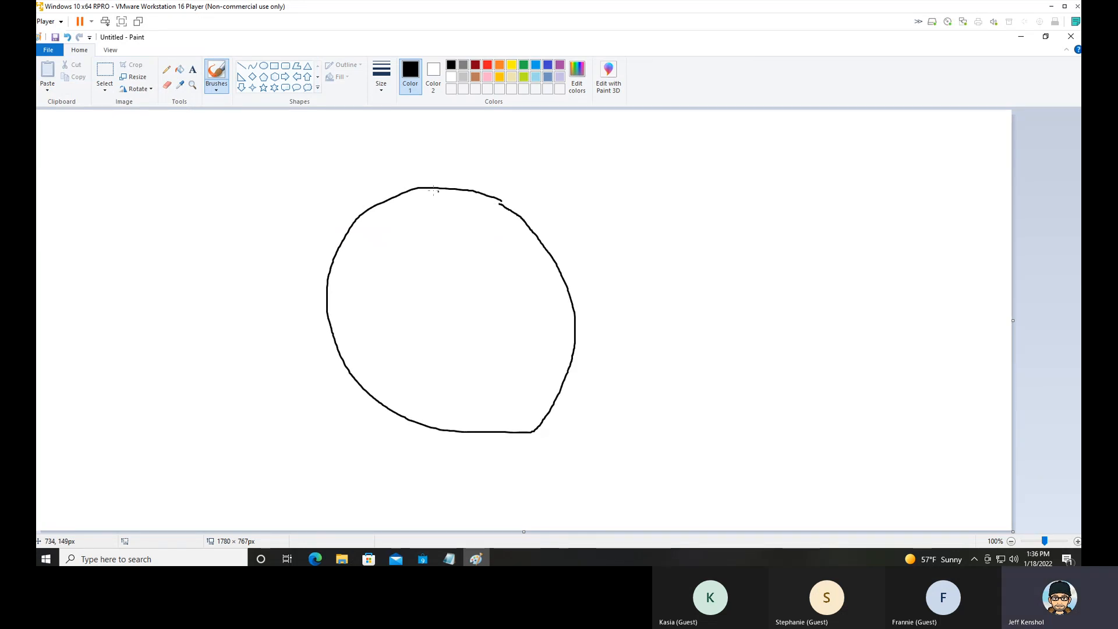
{"action": "mouse_move", "coordinate": [426, 190]}
{"action": "left_mouse_down"}
{"action": "mouse_move", "coordinate": [438, 309]}
{"action": "mouse_move", "coordinate": [577, 340]}
{"action": "left_mouse_up"}
{"action": "left_click_drag", "start_coordinate": [471, 261], "coordinate": [476, 281]}
{"action": "mouse_move", "coordinate": [402, 344]}
{"action": "left_mouse_down"}
{"action": "mouse_move", "coordinate": [395, 350]}
{"action": "mouse_move", "coordinate": [415, 366]}
{"action": "left_mouse_up"}
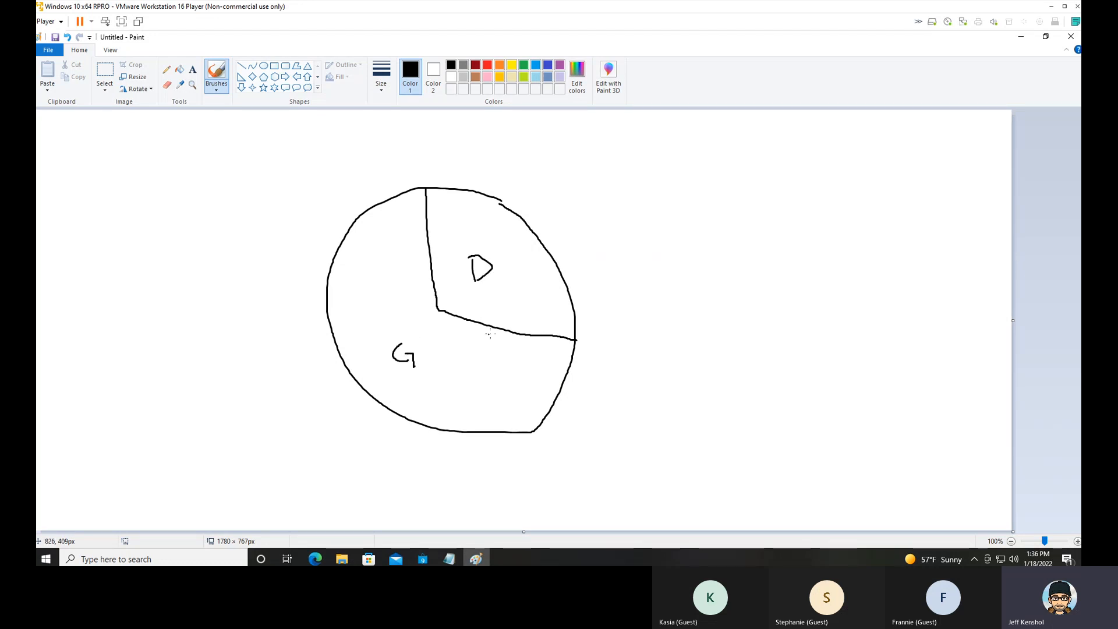
Draw two lines projecting from the D wedge towards a new rectangle, and add downward arrows above the circle and the rectangle.
{"action": "left_click_drag", "start_coordinate": [434, 188], "coordinate": [686, 199]}
{"action": "left_click_drag", "start_coordinate": [577, 343], "coordinate": [680, 351]}
{"action": "left_click_drag", "start_coordinate": [706, 204], "coordinate": [719, 384]}
{"action": "mouse_move", "coordinate": [711, 198]}
{"action": "left_mouse_down"}
{"action": "mouse_move", "coordinate": [891, 219]}
{"action": "mouse_move", "coordinate": [757, 438]}
{"action": "mouse_move", "coordinate": [735, 423]}
{"action": "left_mouse_up"}
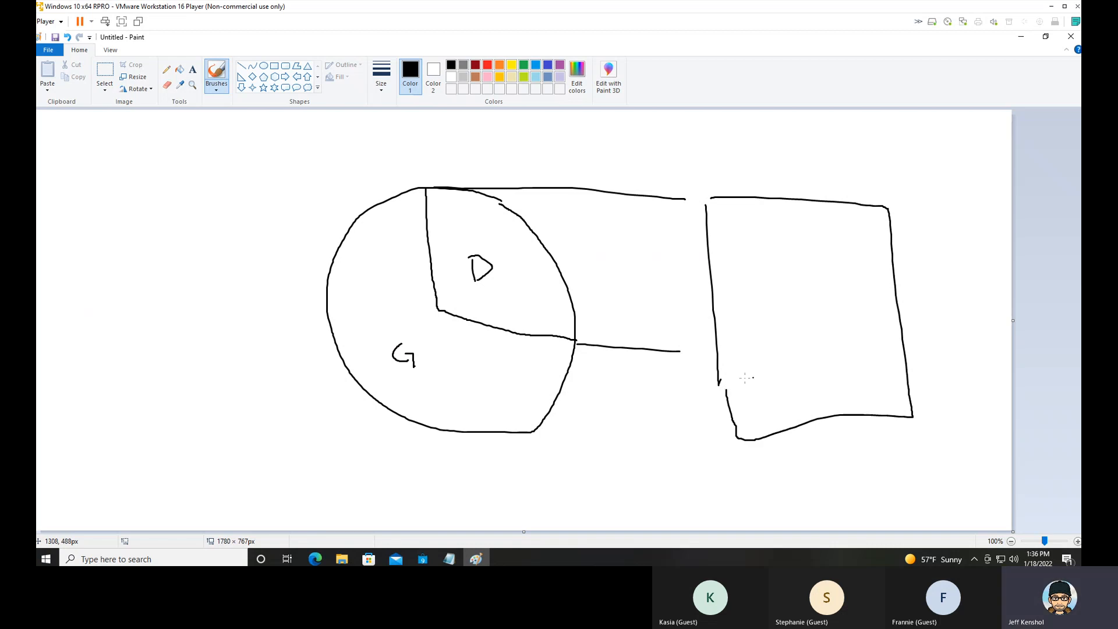
{"action": "mouse_move", "coordinate": [793, 149]}
{"action": "left_mouse_down"}
{"action": "mouse_move", "coordinate": [797, 183]}
{"action": "mouse_move", "coordinate": [816, 175]}
{"action": "left_mouse_up"}
{"action": "mouse_move", "coordinate": [388, 150]}
{"action": "left_mouse_down"}
{"action": "mouse_move", "coordinate": [388, 176]}
{"action": "mouse_move", "coordinate": [406, 164]}
{"action": "left_mouse_up"}
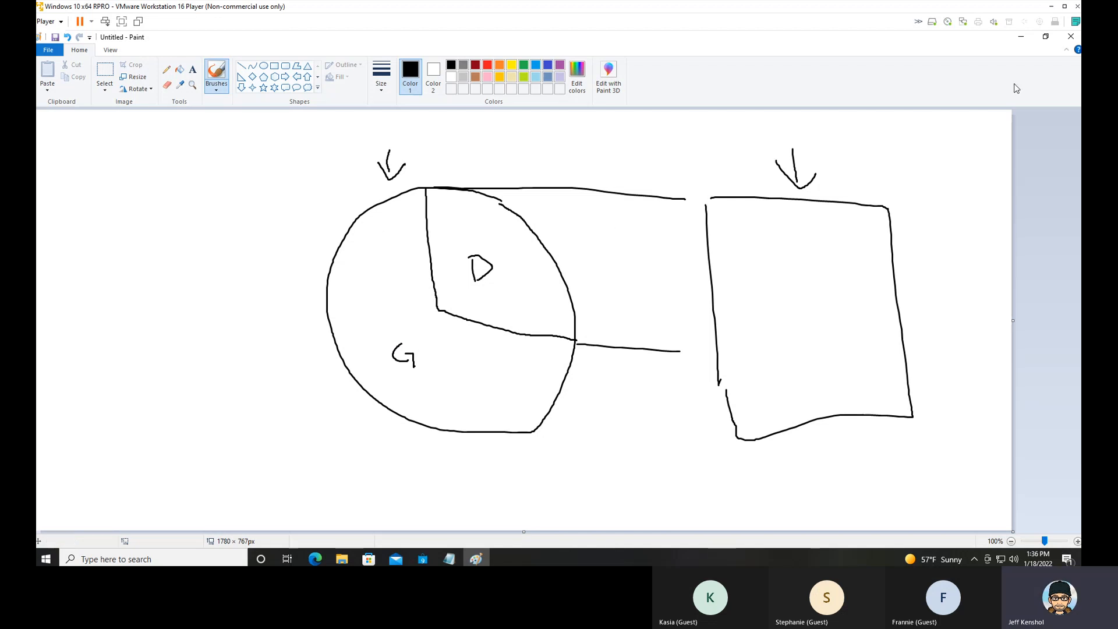
Switch to Retail Pro and preview the discrepancy list with the BHD PI Dept by Item document.
{"action": "left_click", "coordinate": [1021, 38]}
{"action": "left_click", "coordinate": [970, 58]}
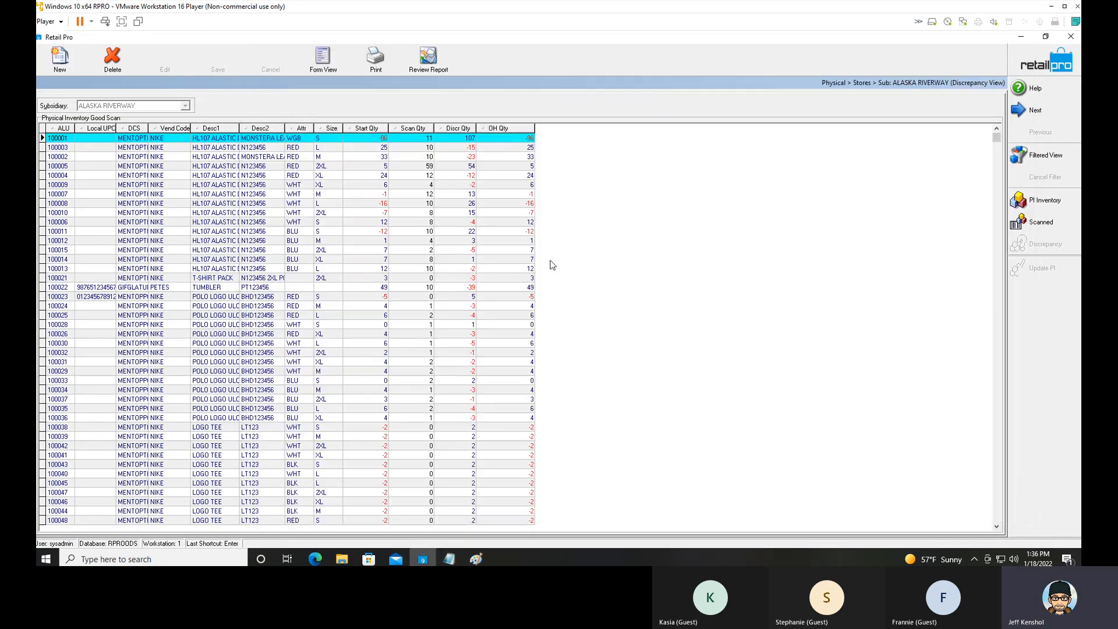
{"action": "left_click", "coordinate": [374, 61]}
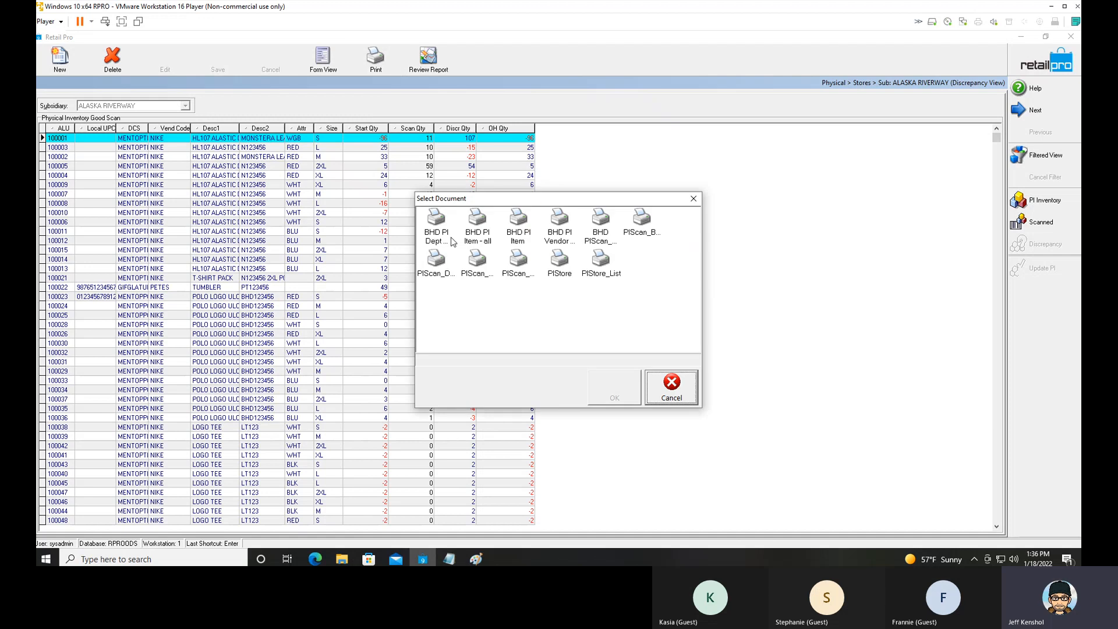
{"action": "left_click", "coordinate": [451, 240]}
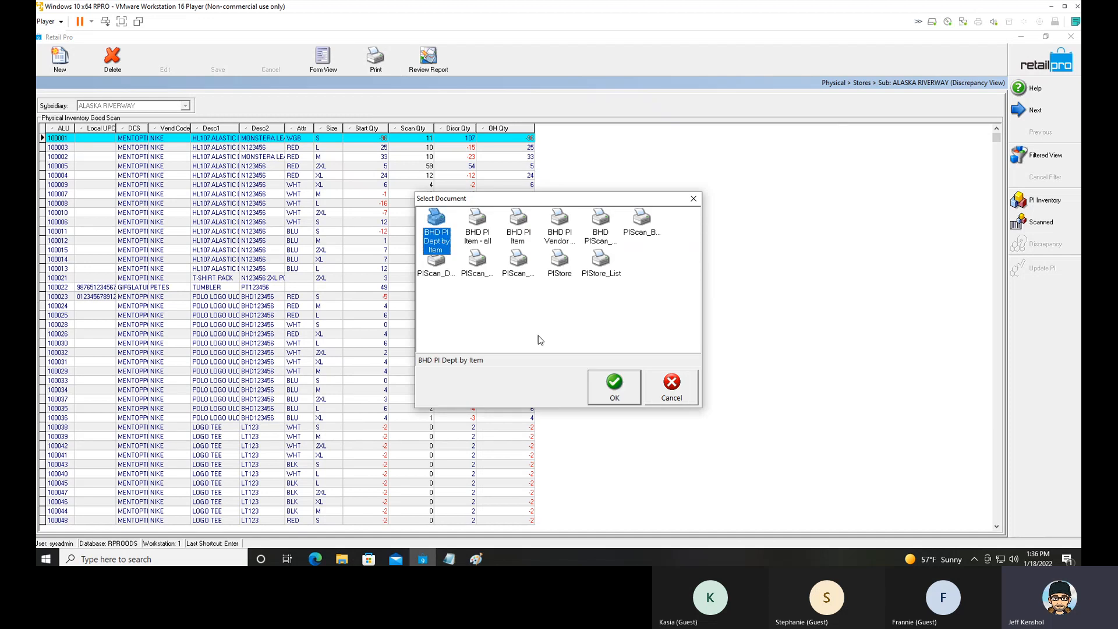
{"action": "left_click", "coordinate": [621, 395]}
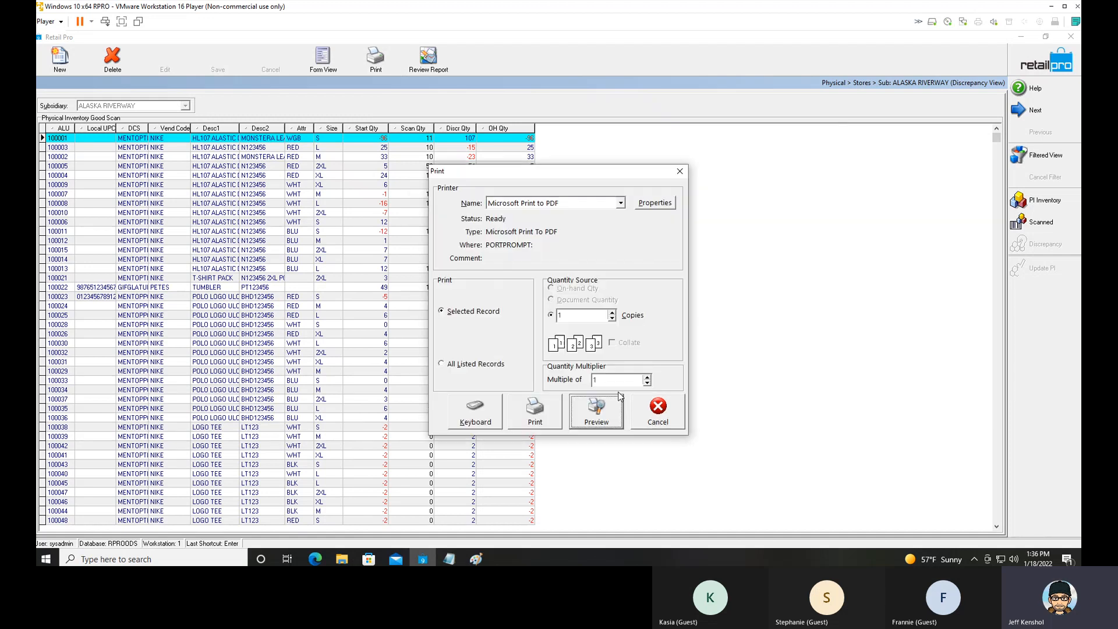
{"action": "left_click", "coordinate": [595, 420]}
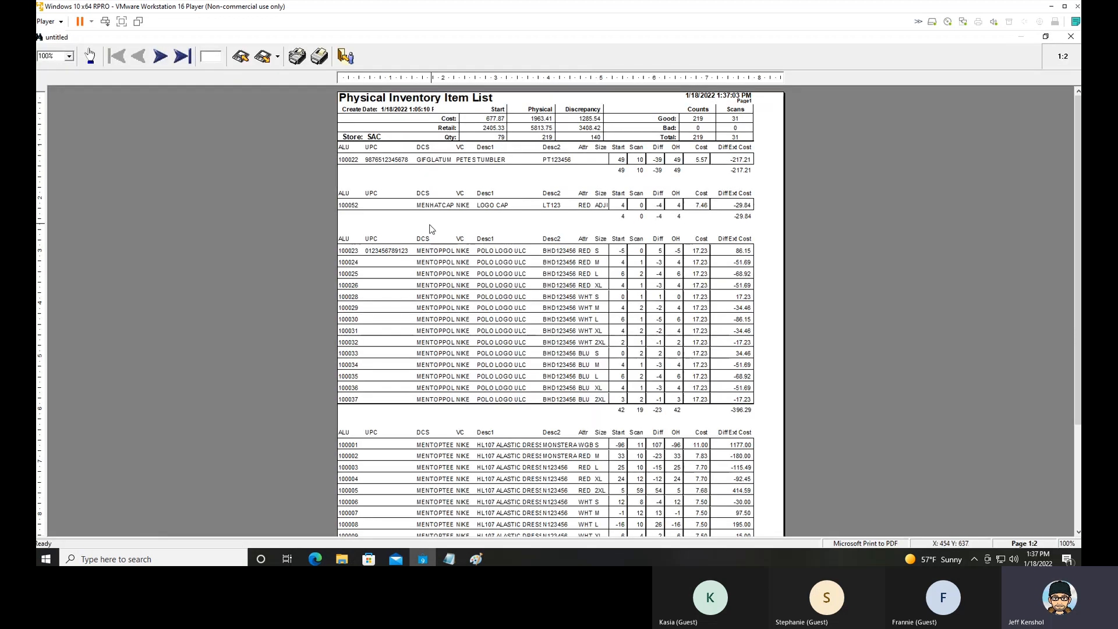
Review the last and first pages of the department preview, and close it without saving the report.
{"action": "left_click", "coordinate": [183, 55]}
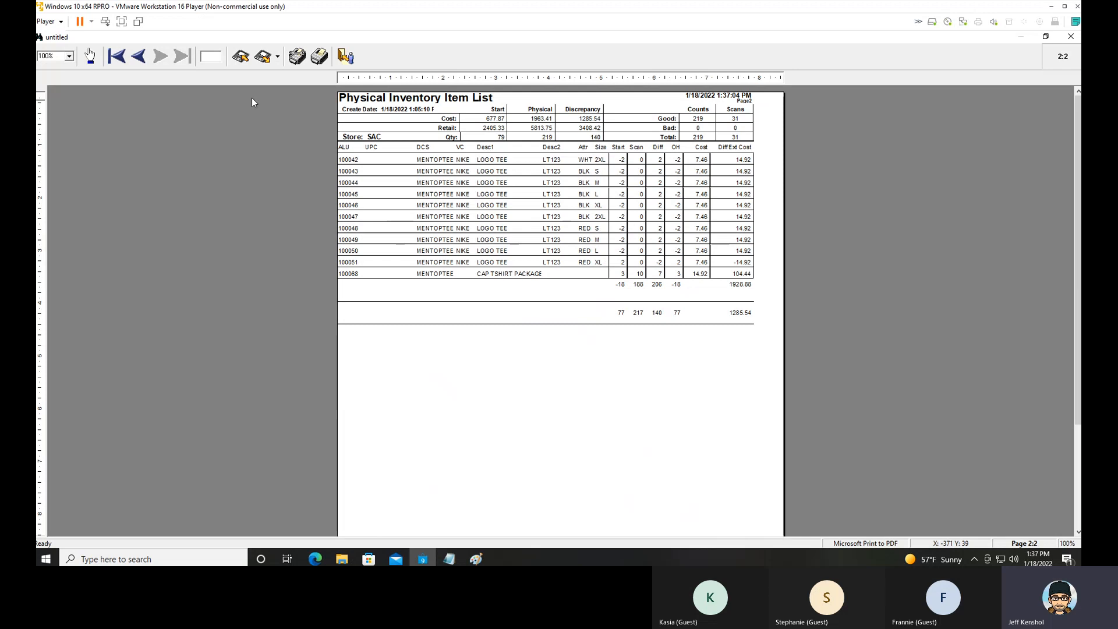
{"action": "left_click", "coordinate": [125, 60]}
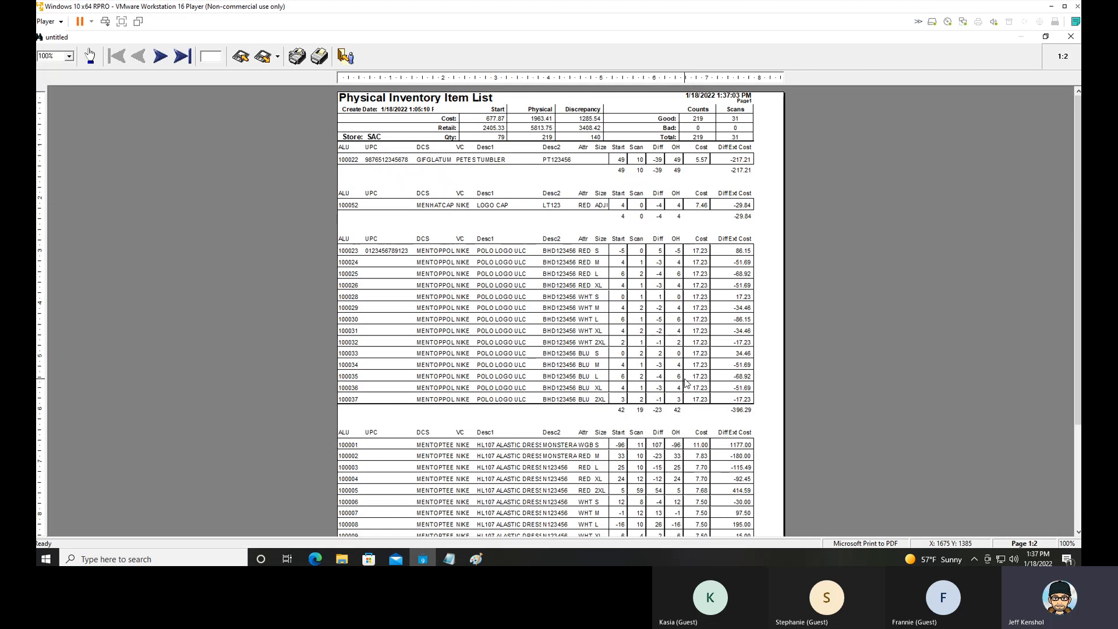
{"action": "left_click", "coordinate": [352, 62]}
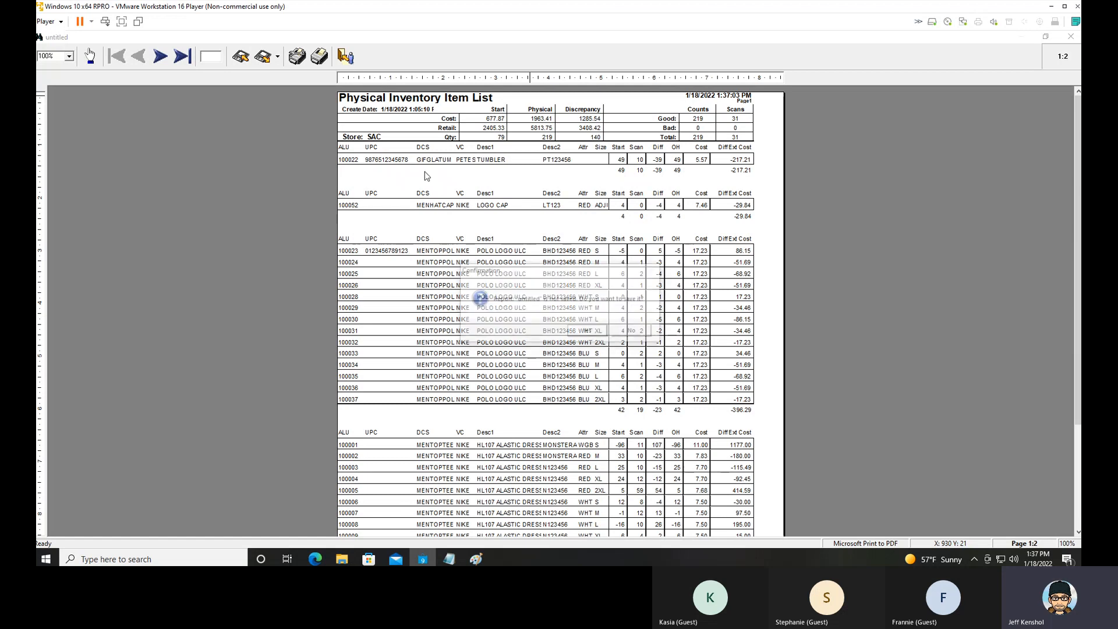
{"action": "left_click", "coordinate": [632, 332]}
Preview the discrepancy list with the BHD PI Vendor document, review both pages, and close it without saving the report.
{"action": "left_click", "coordinate": [376, 62]}
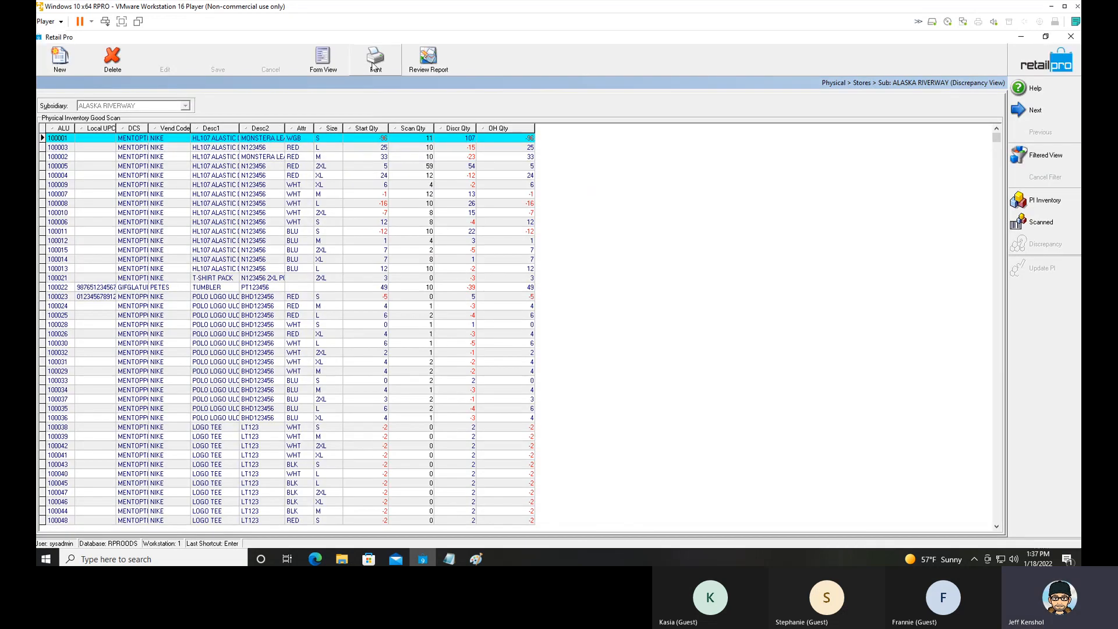
{"action": "left_click", "coordinate": [560, 224]}
{"action": "left_click", "coordinate": [626, 389]}
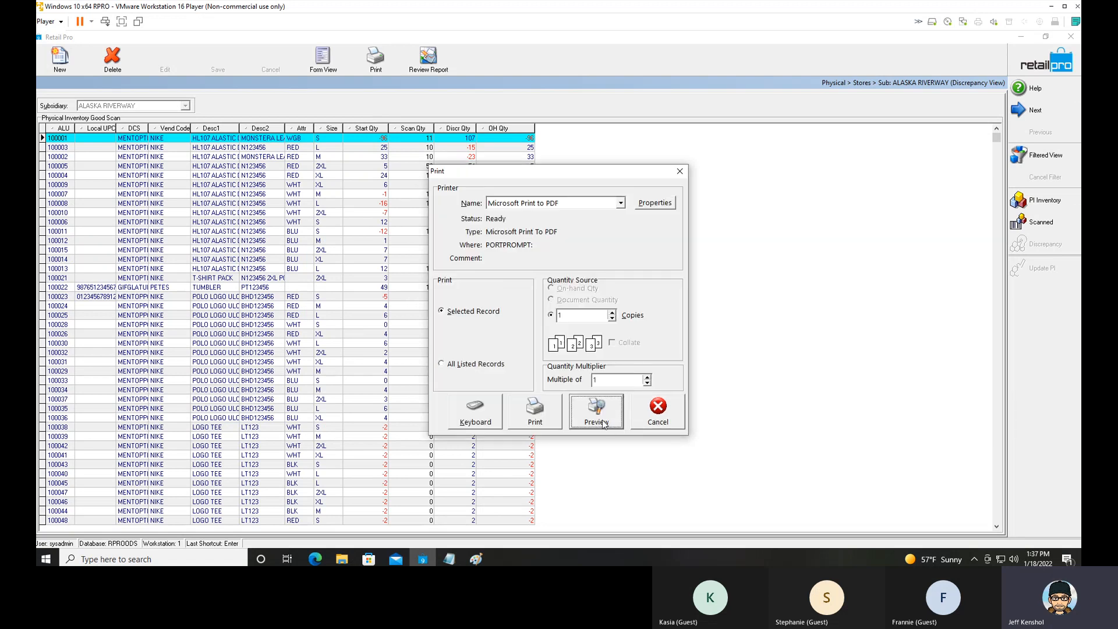
{"action": "left_click", "coordinate": [596, 411]}
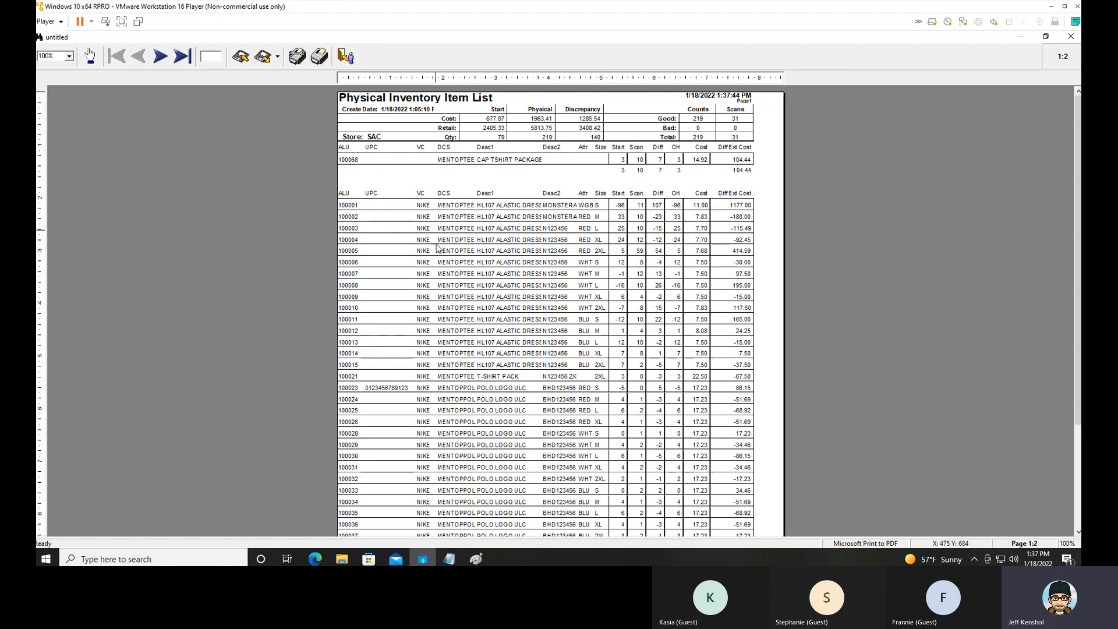
{"action": "left_click", "coordinate": [164, 59]}
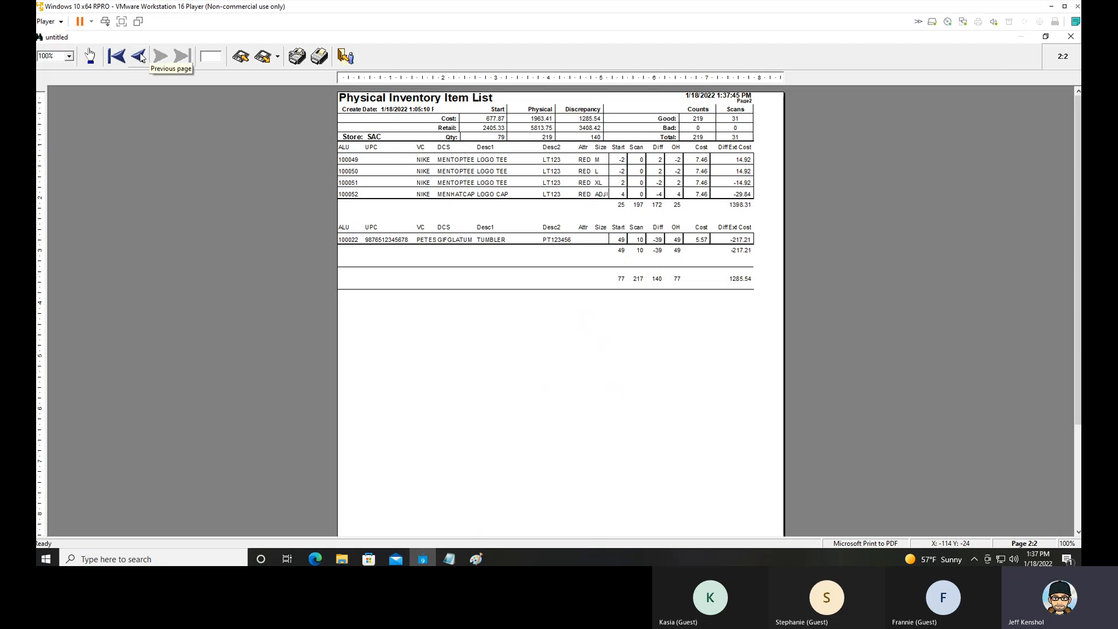
{"action": "left_click", "coordinate": [138, 57]}
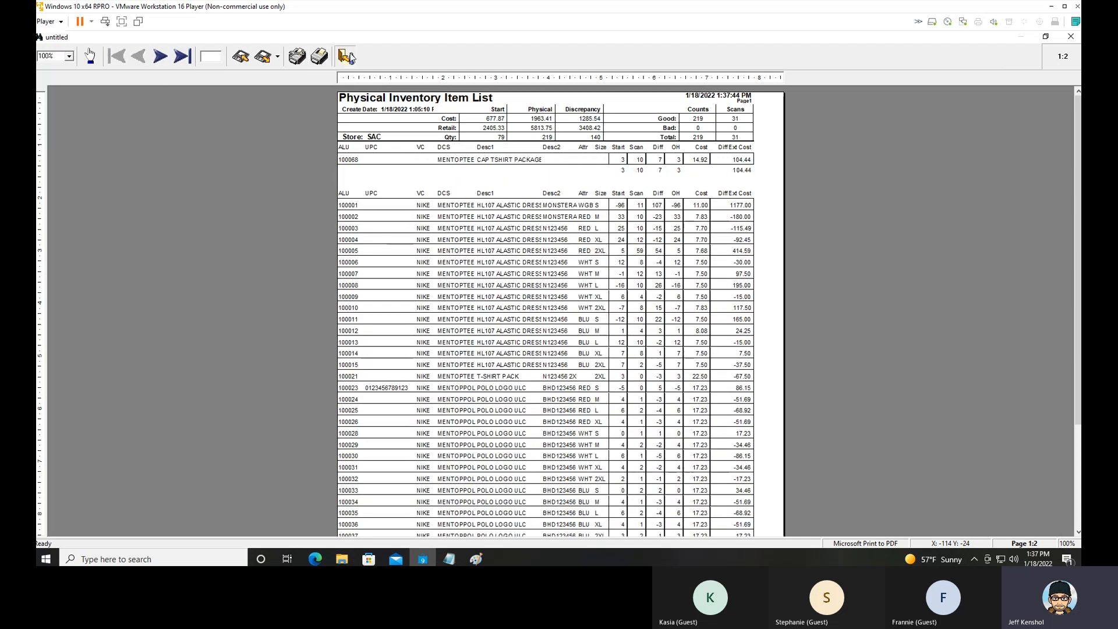
{"action": "key", "text": "Escape"}
{"action": "left_click", "coordinate": [588, 331]}
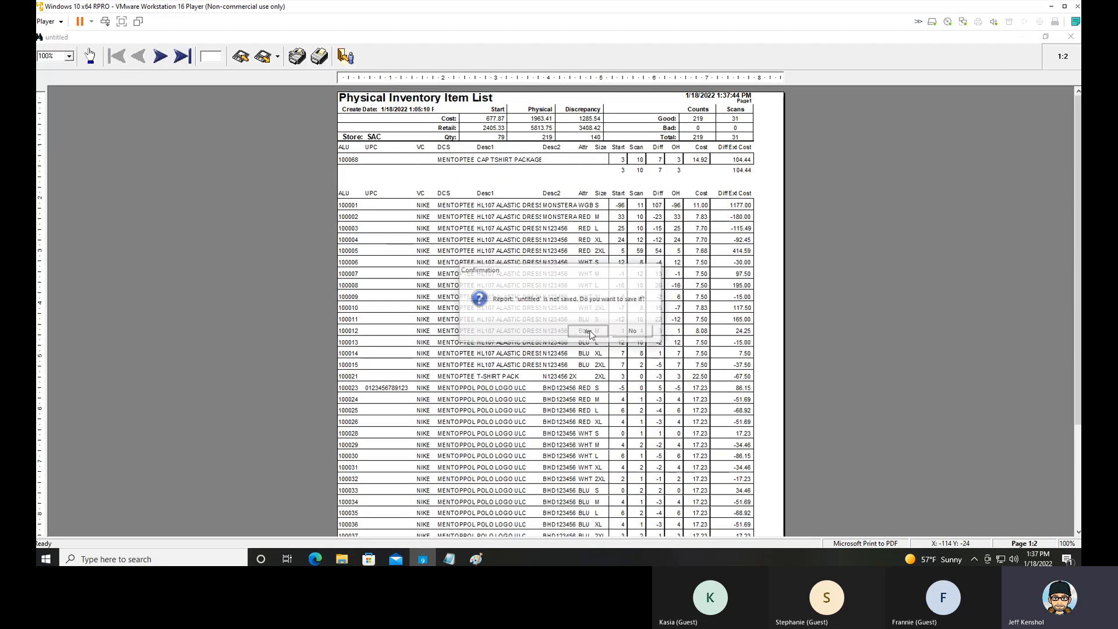
{"action": "left_click", "coordinate": [589, 360]}
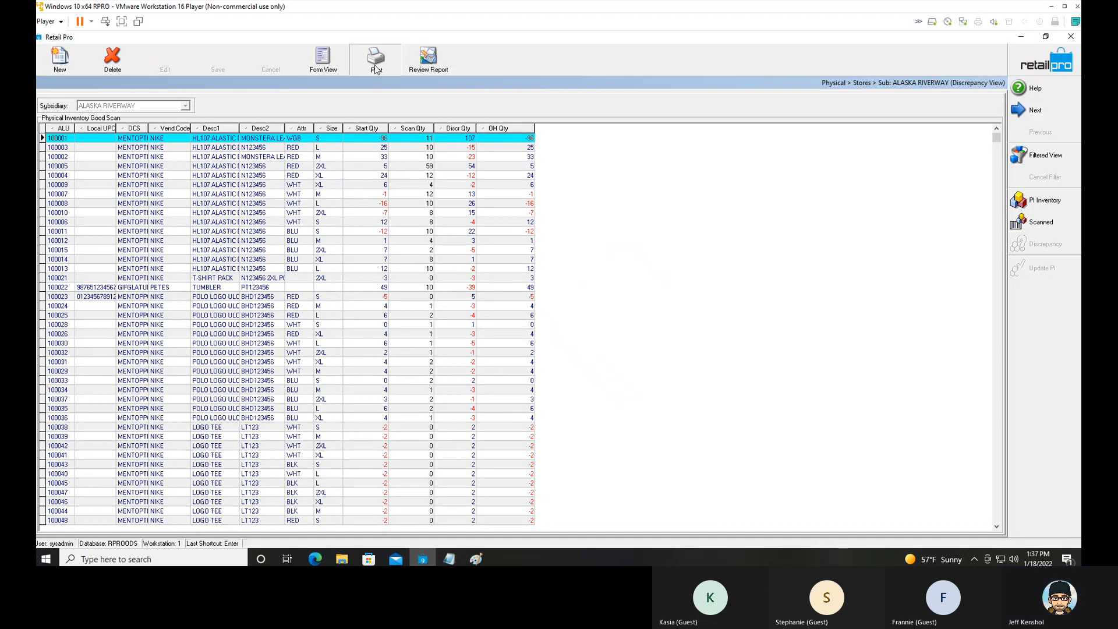
Look through the other BHD print documents and preview the discrepancy list with BHD PI Dept by Item again.
{"action": "left_click", "coordinate": [375, 65]}
{"action": "left_click", "coordinate": [492, 241]}
{"action": "left_click", "coordinate": [518, 233]}
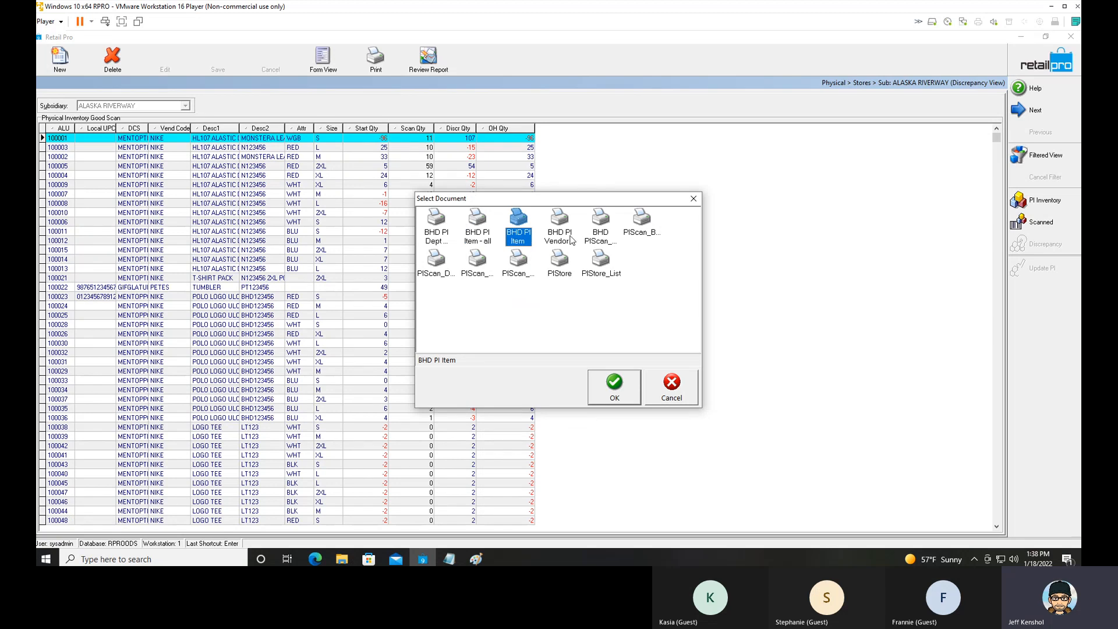
{"action": "left_click", "coordinate": [599, 233]}
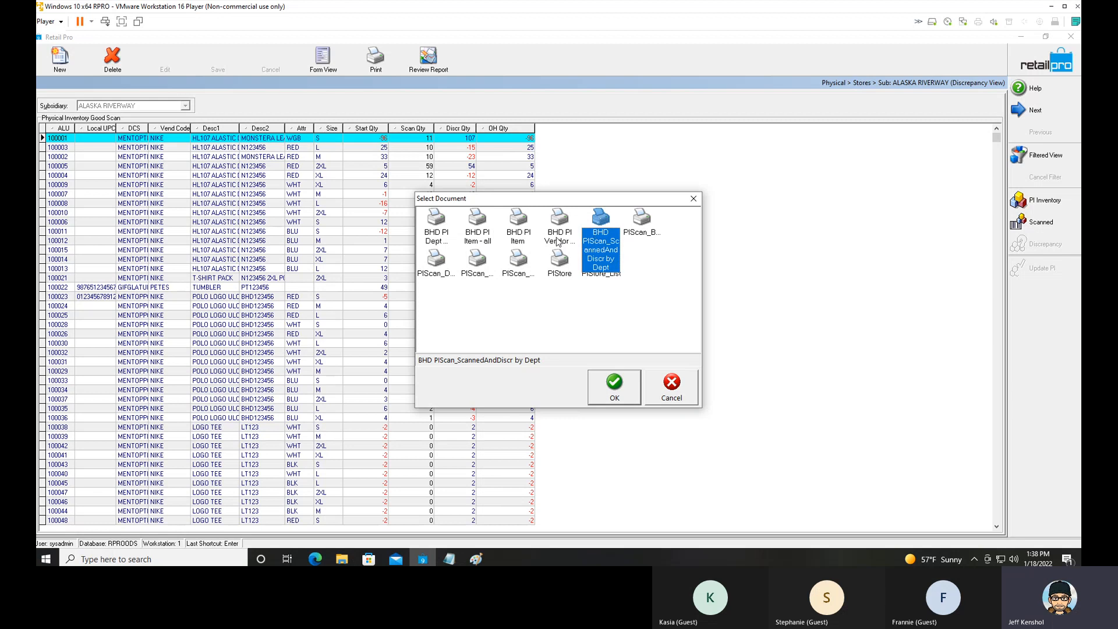
{"action": "left_click", "coordinate": [438, 232]}
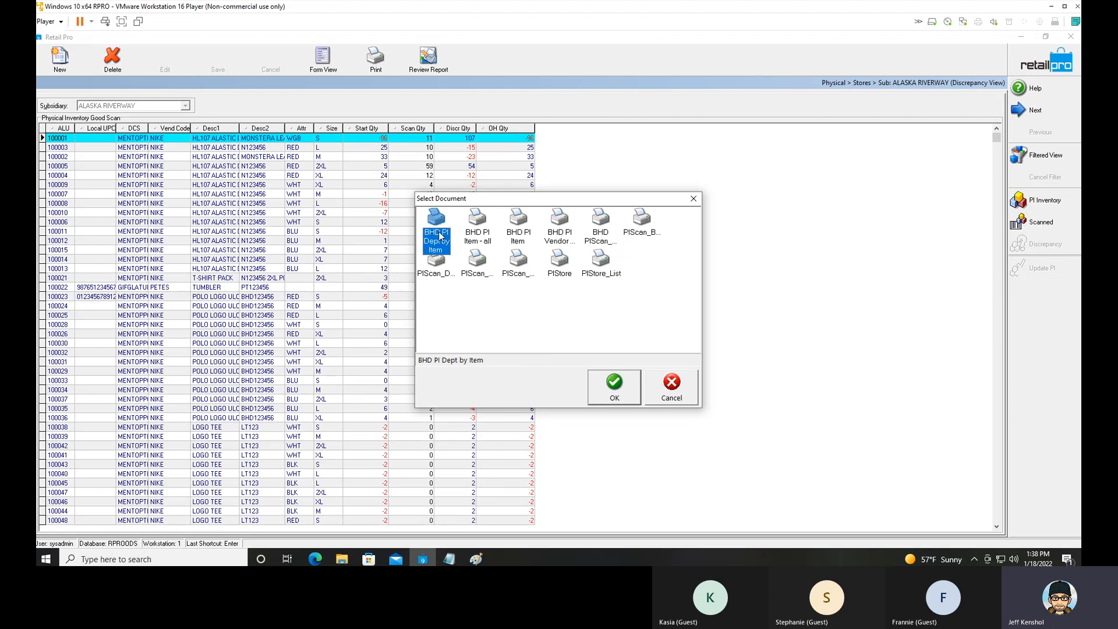
{"action": "left_click", "coordinate": [609, 389]}
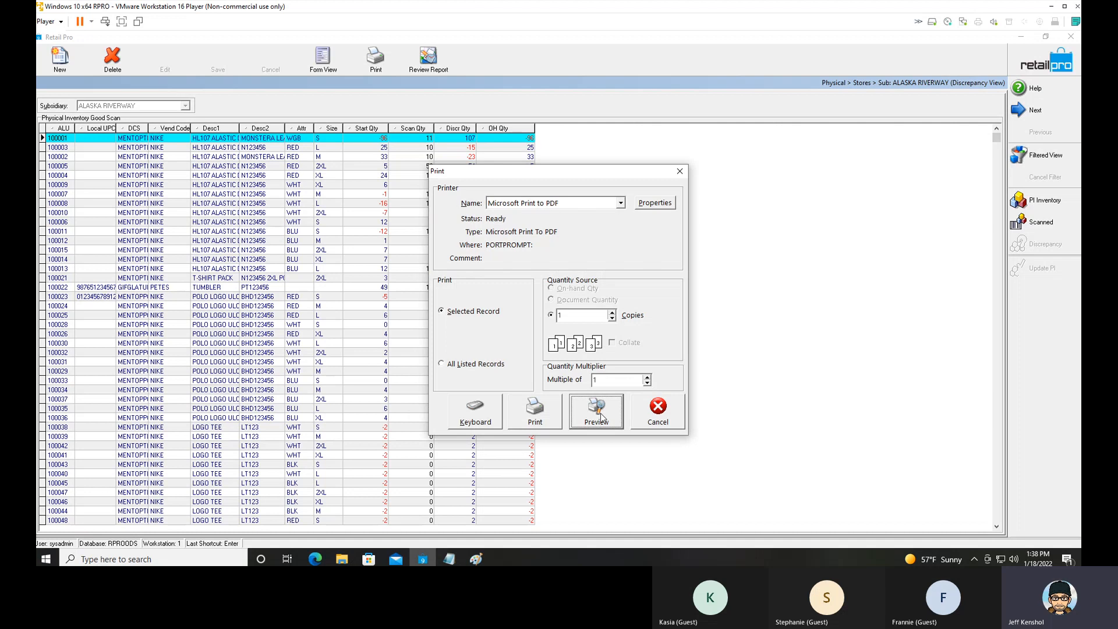
{"action": "left_click", "coordinate": [596, 411]}
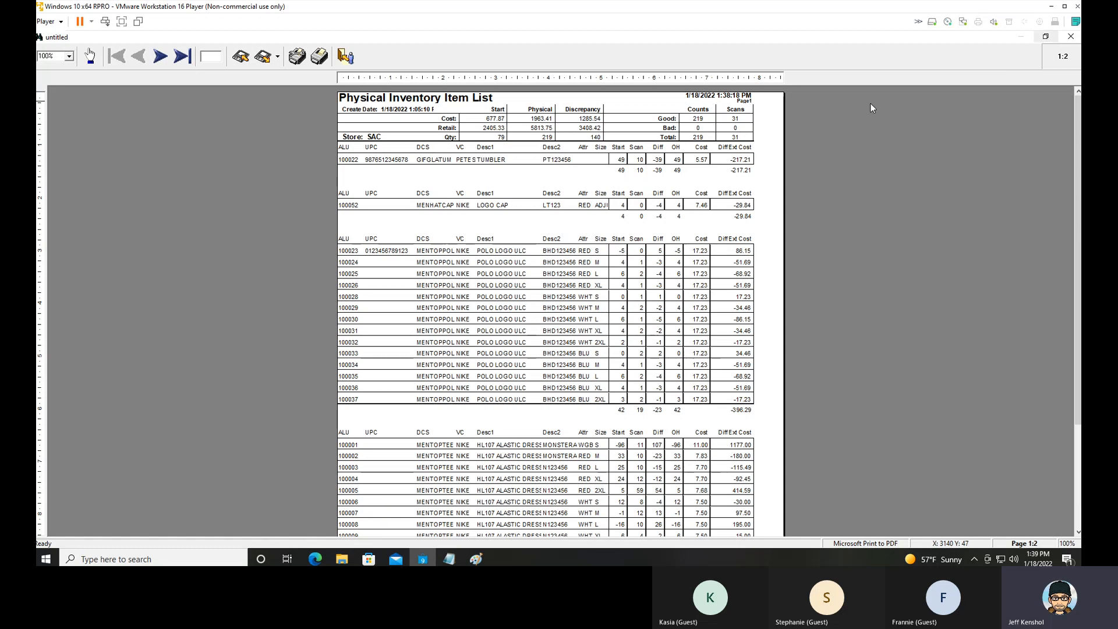
Close the Physical Inventory Item List preview without saving the report.
{"action": "left_click", "coordinate": [1071, 37]}
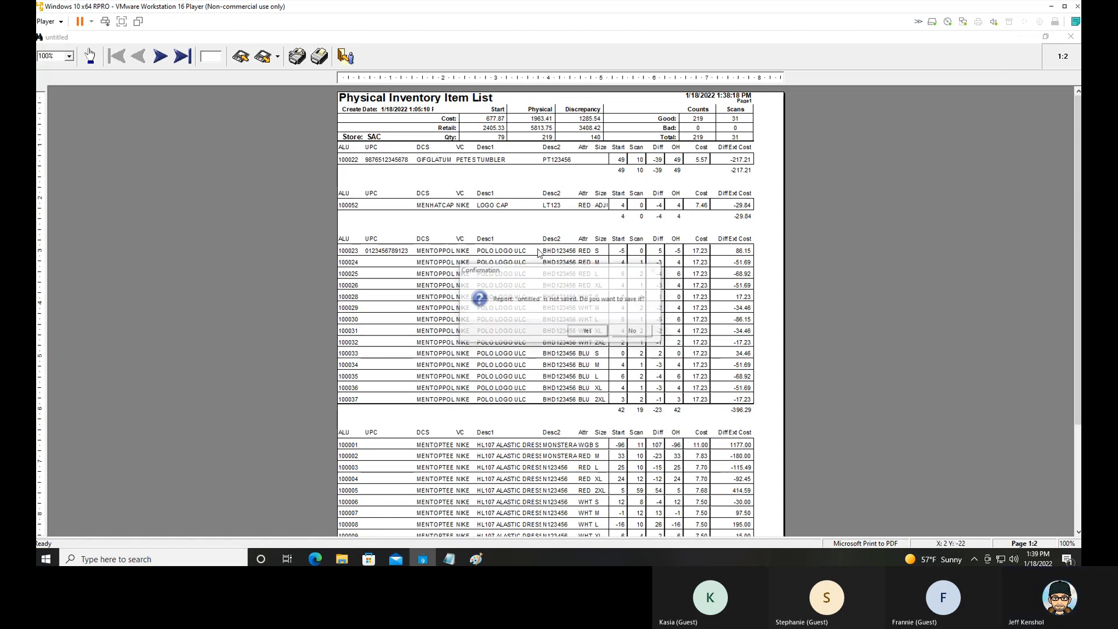
{"action": "left_click", "coordinate": [593, 331]}
{"action": "left_click", "coordinate": [603, 350]}
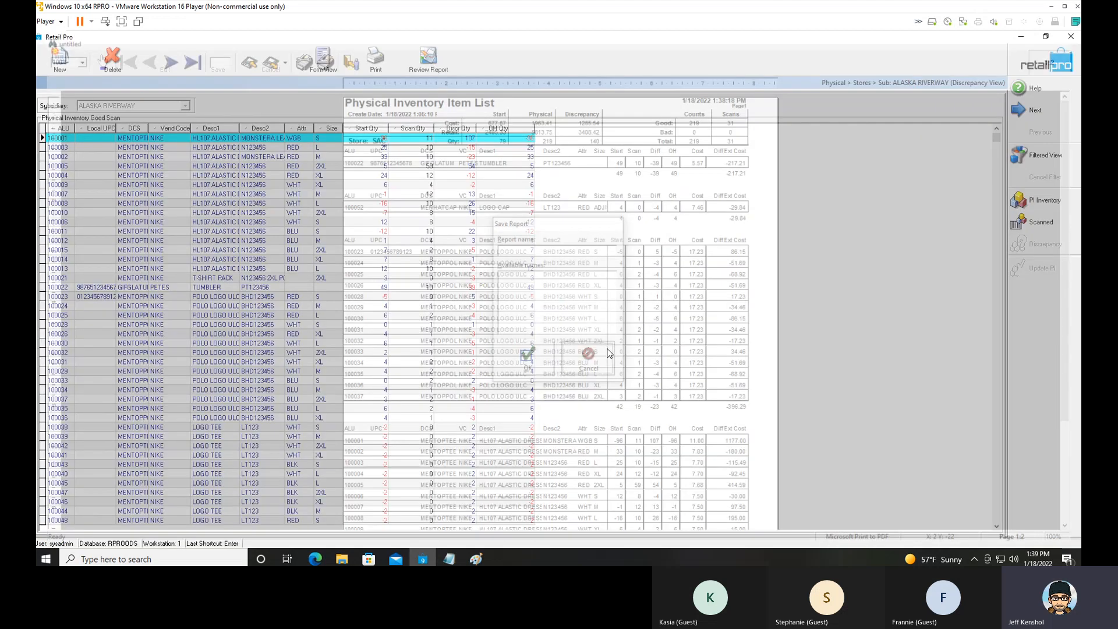
Minimise Retail Pro, launch Retail Pro 9 Reports past the Delta build notice, and open the report categories.
{"action": "left_click", "coordinate": [1024, 39]}
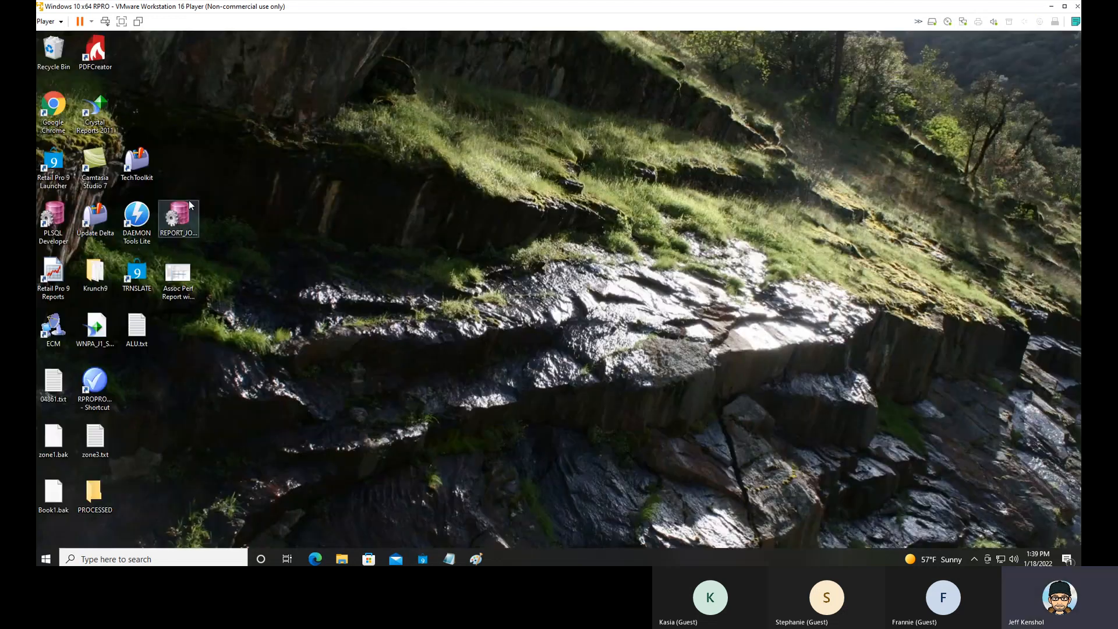
{"action": "double_click", "coordinate": [64, 277]}
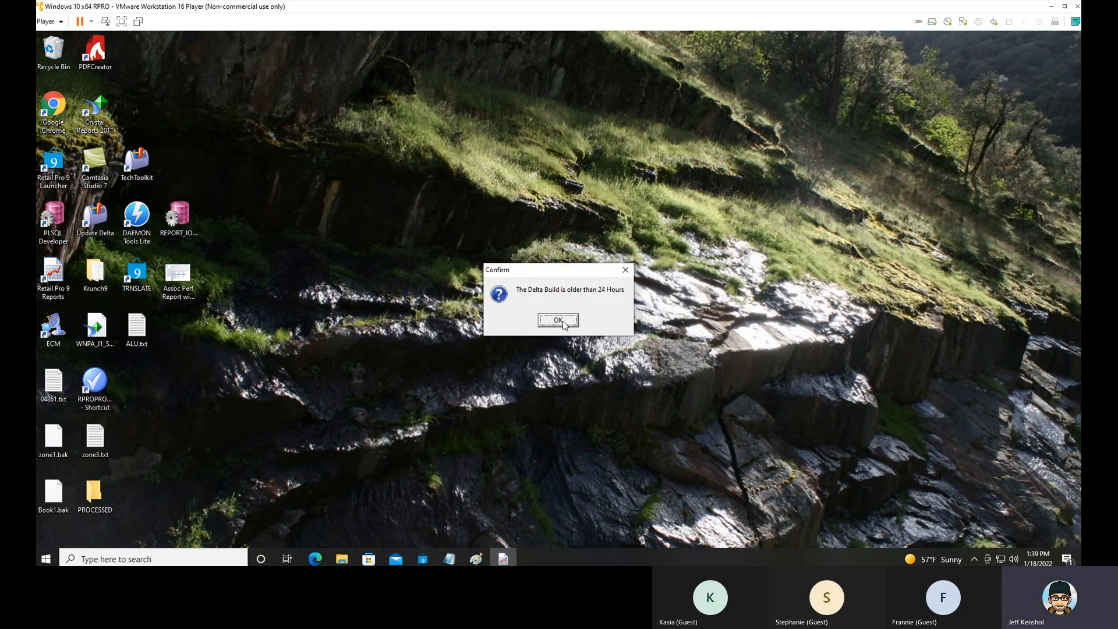
{"action": "left_click", "coordinate": [564, 322]}
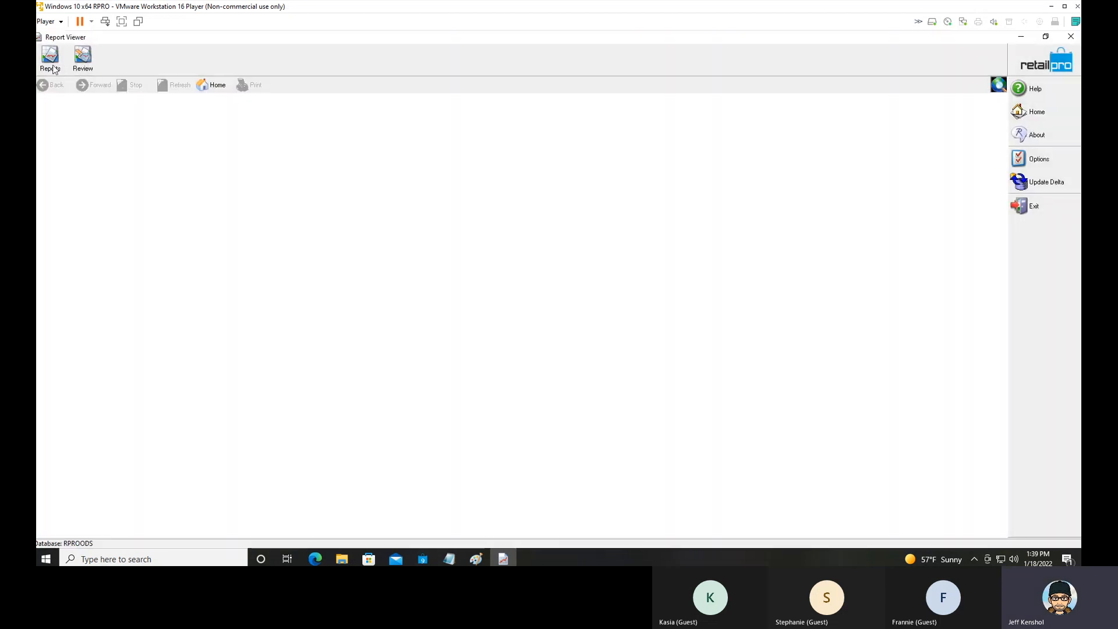
{"action": "left_click", "coordinate": [550, 320]}
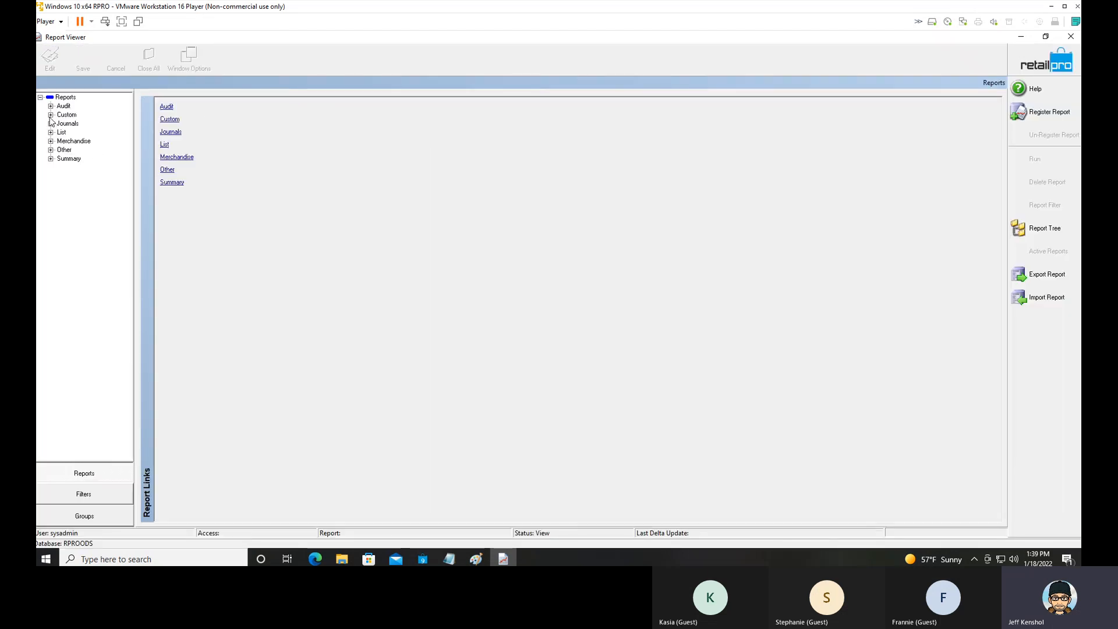
Expand the Custom reports and select the BHD PI Zone Report.
{"action": "left_click", "coordinate": [51, 115]}
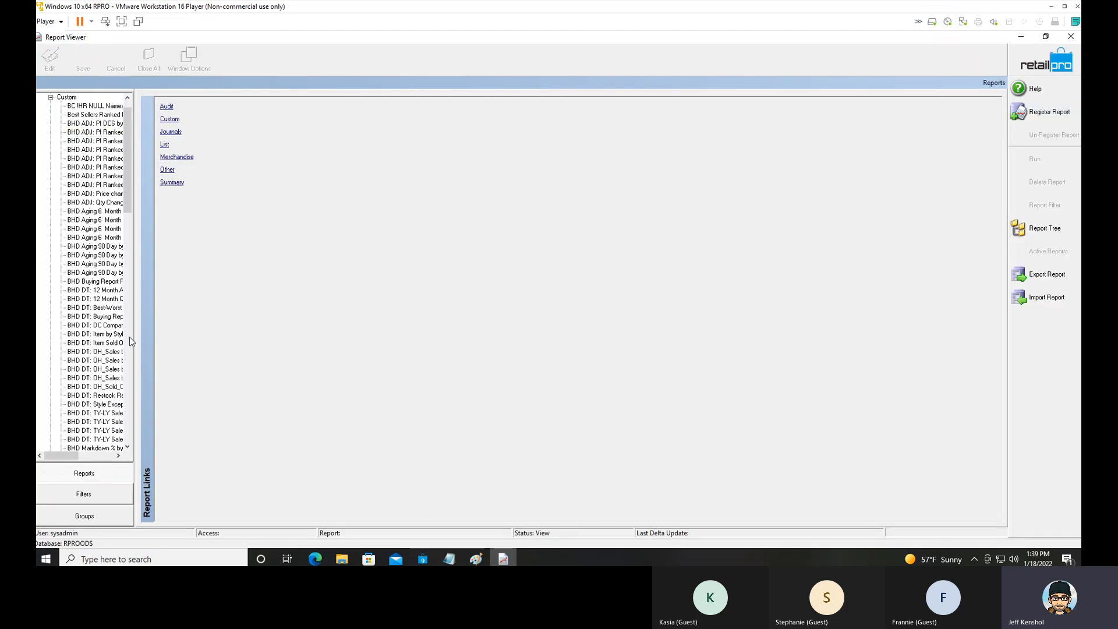
{"action": "left_click", "coordinate": [128, 386]}
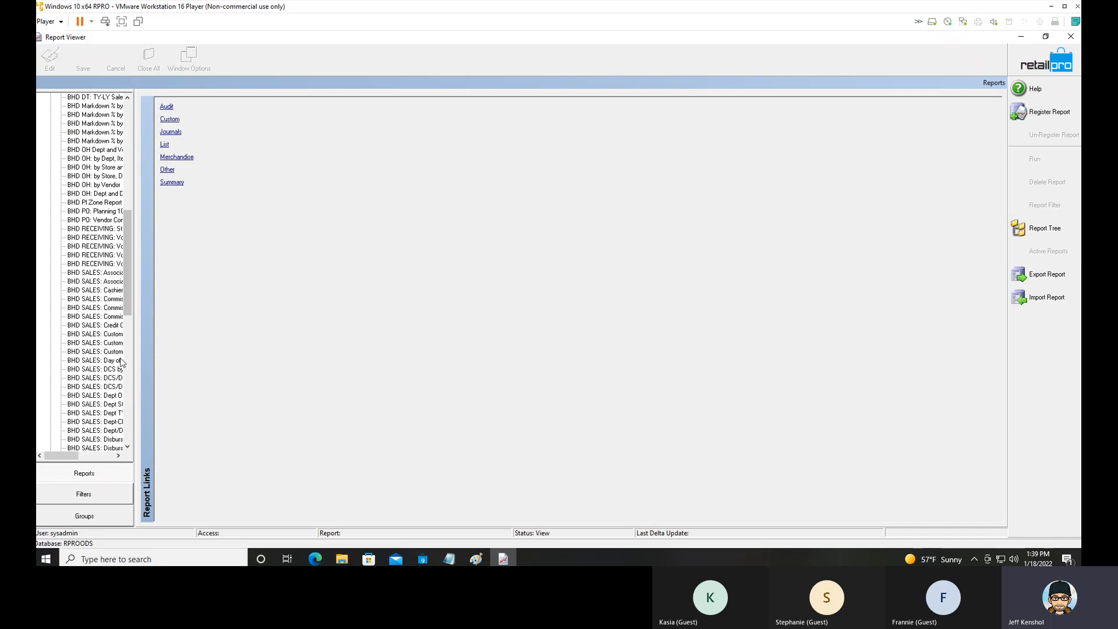
{"action": "left_click", "coordinate": [91, 203]}
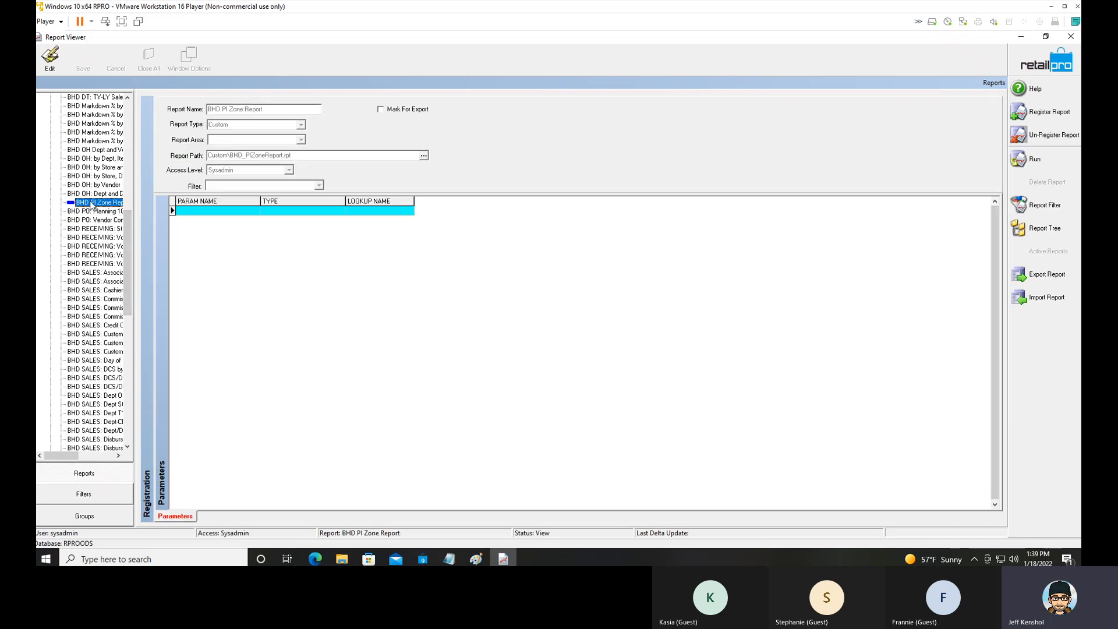
Run the BHD PI Zone Report without entering any filter criteria.
{"action": "left_click", "coordinate": [1032, 162]}
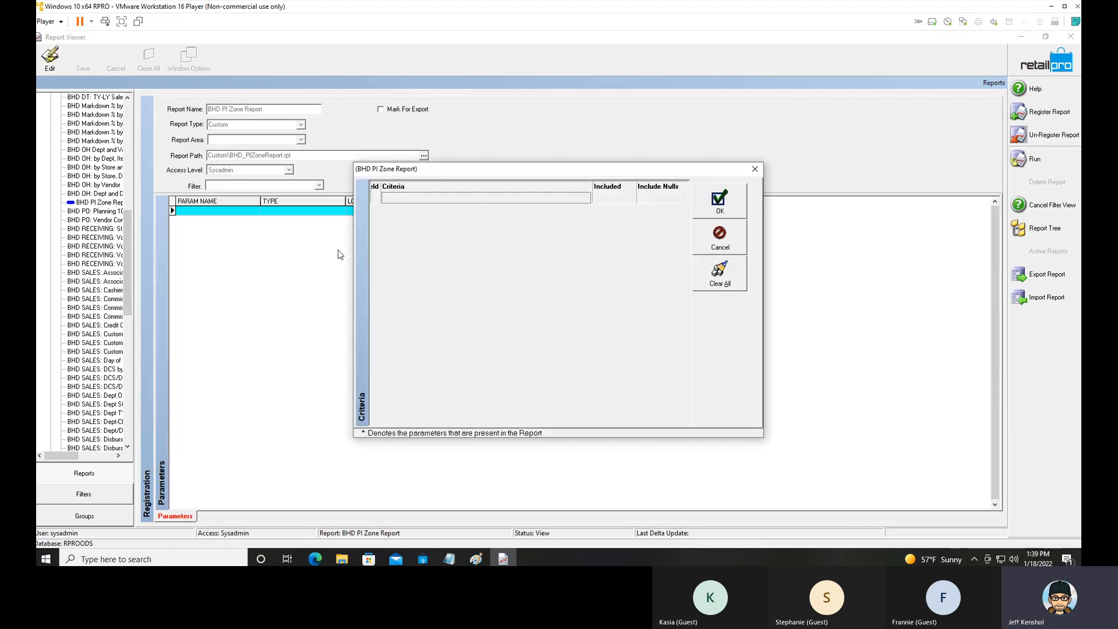
{"action": "left_click", "coordinate": [725, 207]}
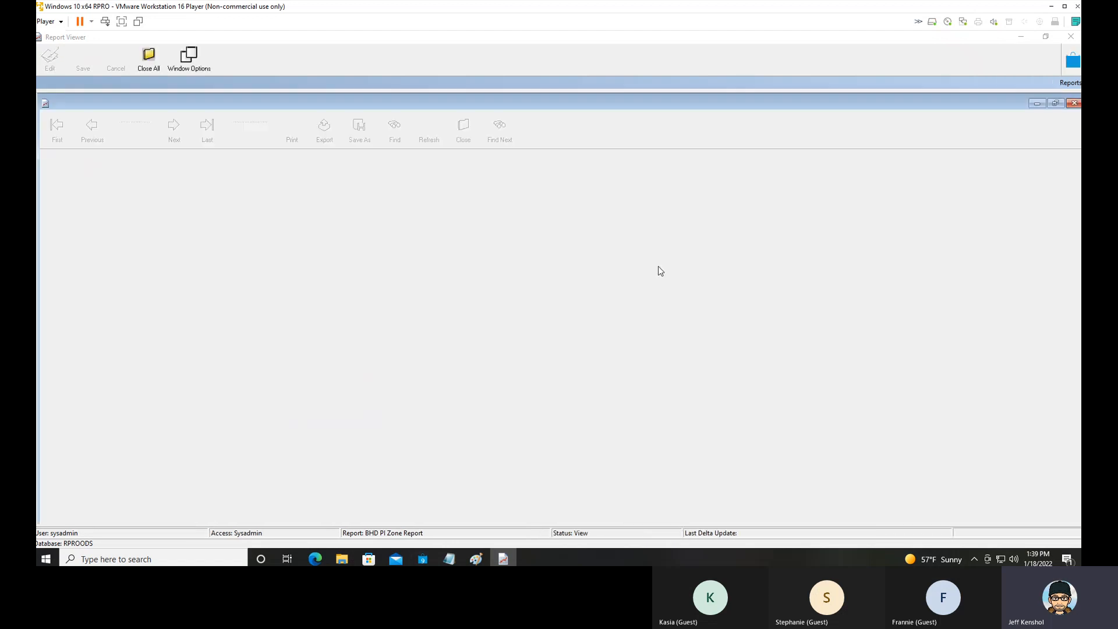
{"action": "left_click", "coordinate": [538, 321]}
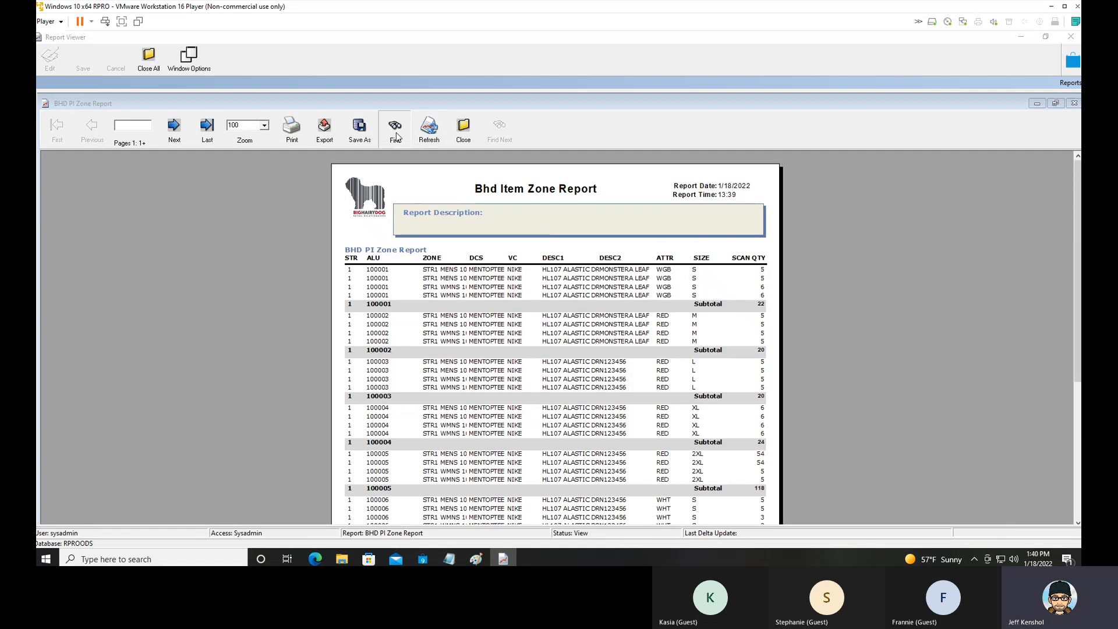
Search the zone report for item 100005 and close the search dialog.
{"action": "left_click", "coordinate": [396, 130]}
{"action": "type", "text": "10"}
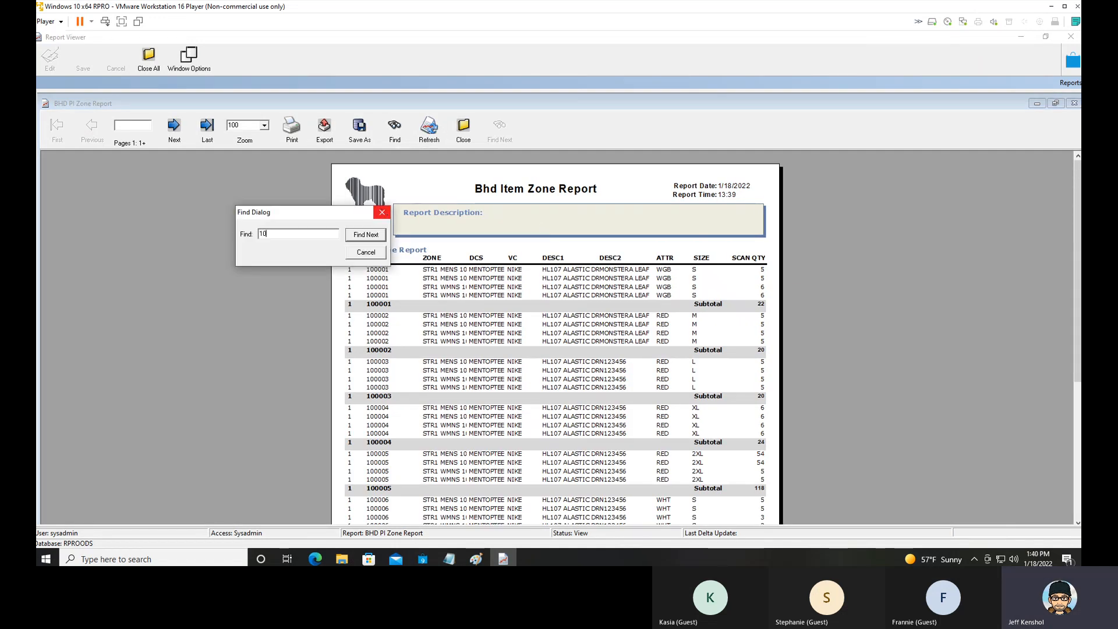
{"action": "type", "text": "0005"}
{"action": "key", "text": "Return"}
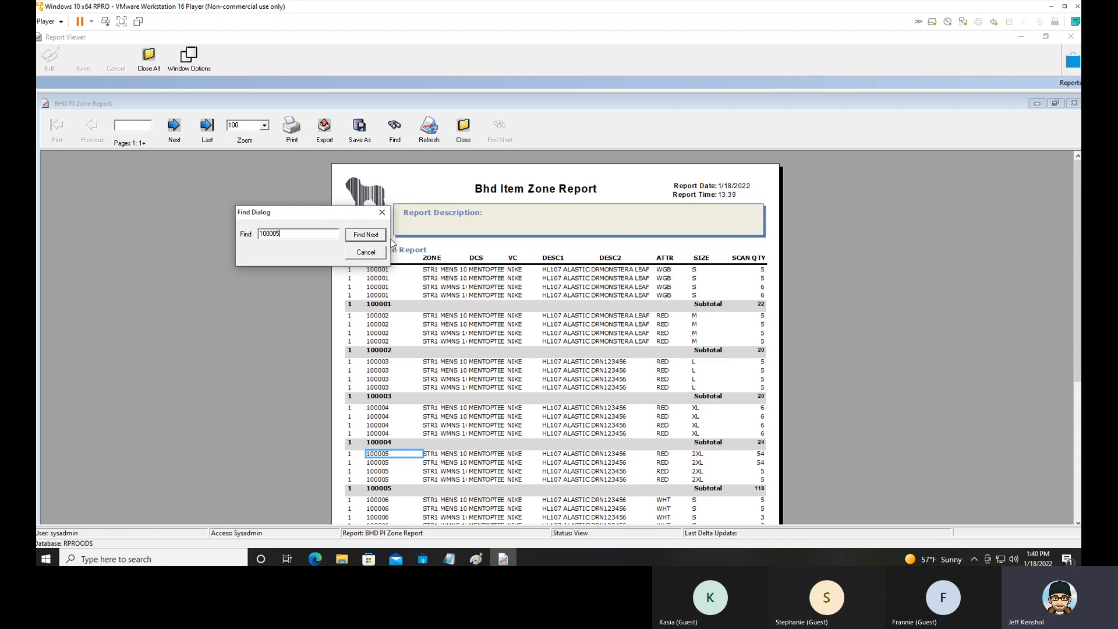
{"action": "left_click", "coordinate": [382, 212]}
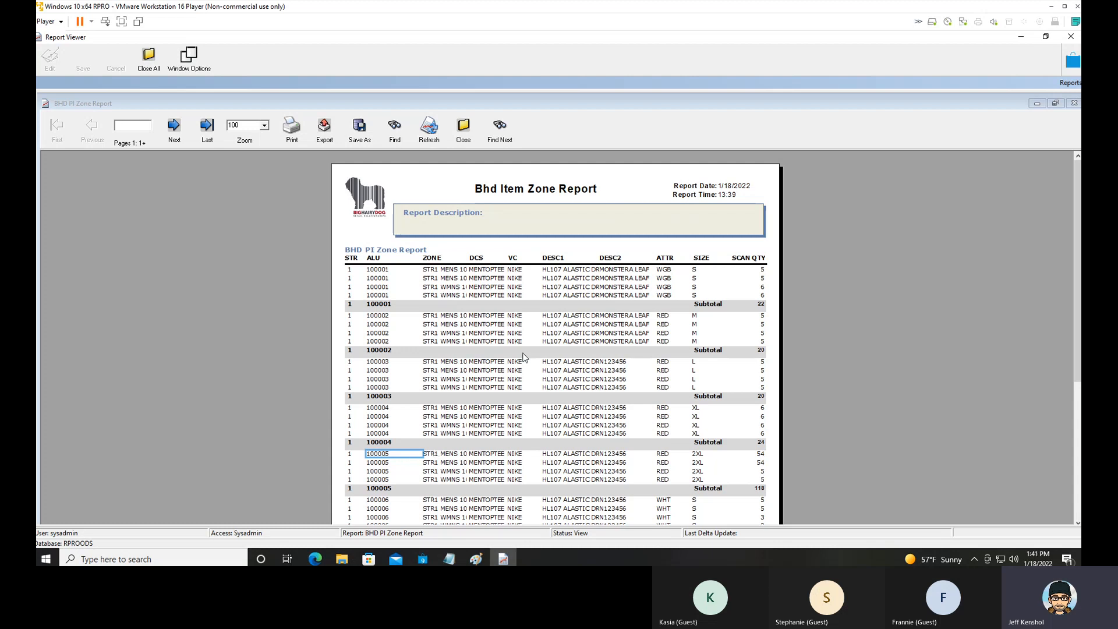
Close the BHD PI Zone Report, leave the reports list, minimise Report Viewer and switch back to Retail Pro.
{"action": "left_click", "coordinate": [474, 144]}
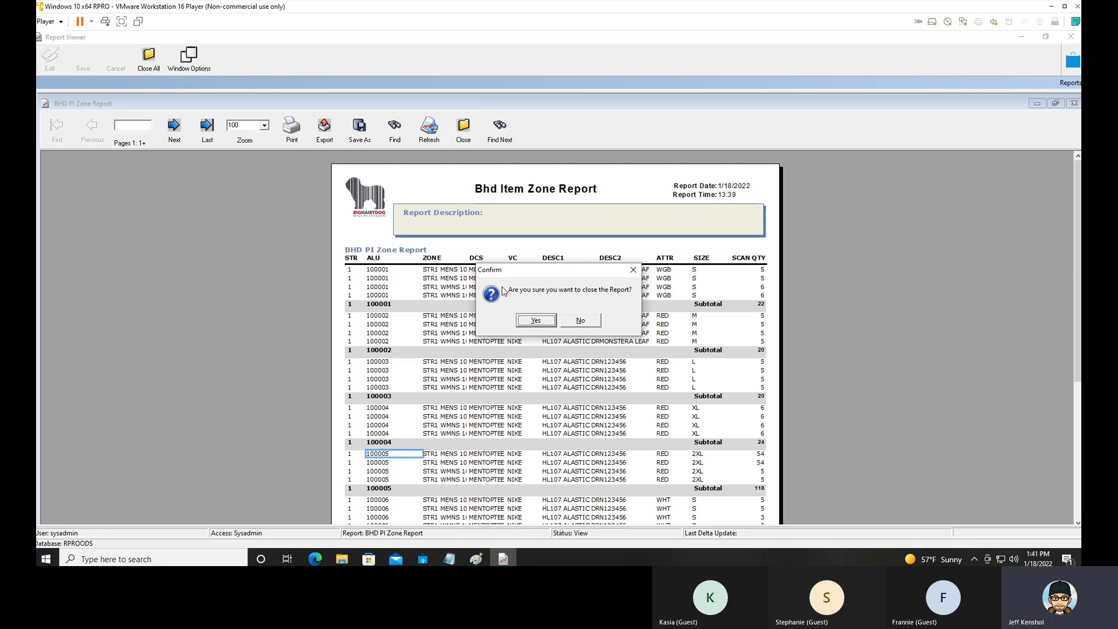
{"action": "left_click", "coordinate": [552, 325]}
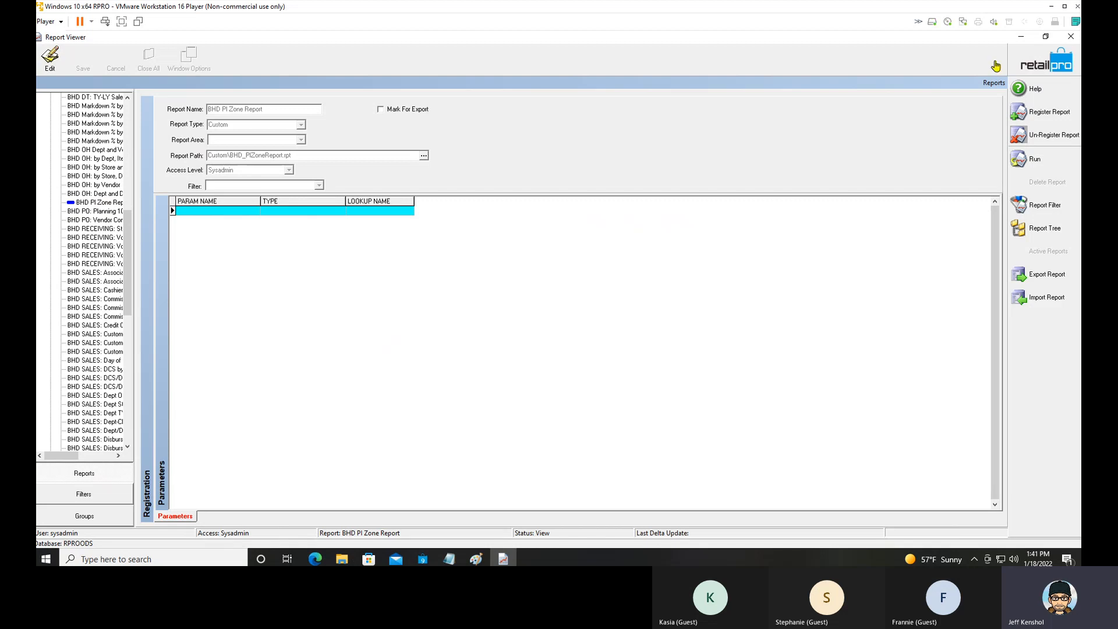
{"action": "left_click", "coordinate": [1025, 66]}
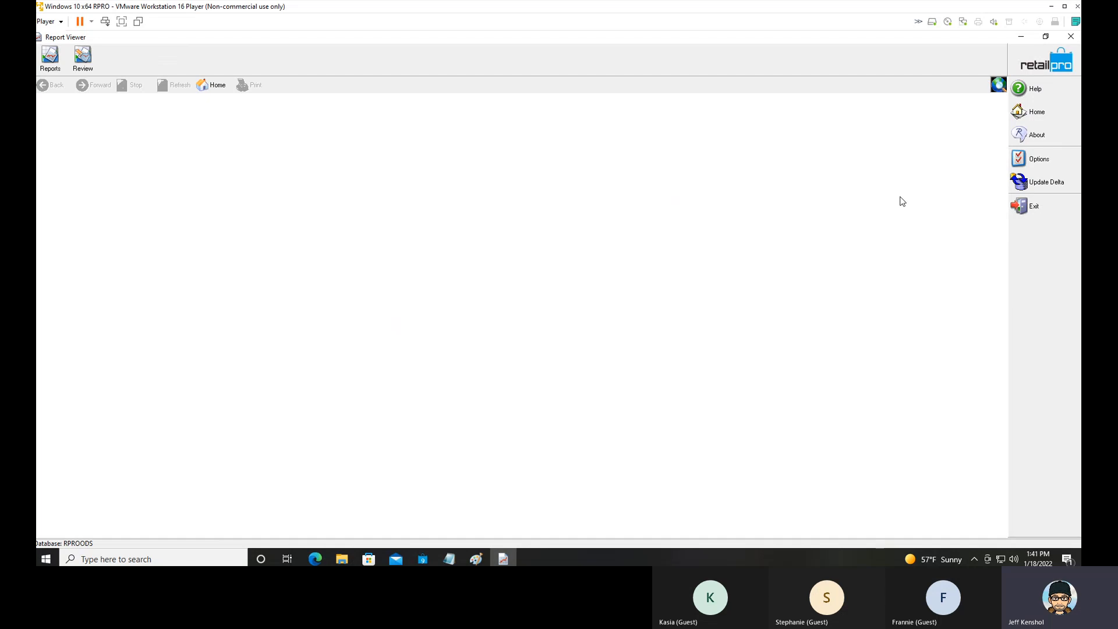
{"action": "left_click", "coordinate": [1021, 37]}
{"action": "left_click", "coordinate": [503, 560]}
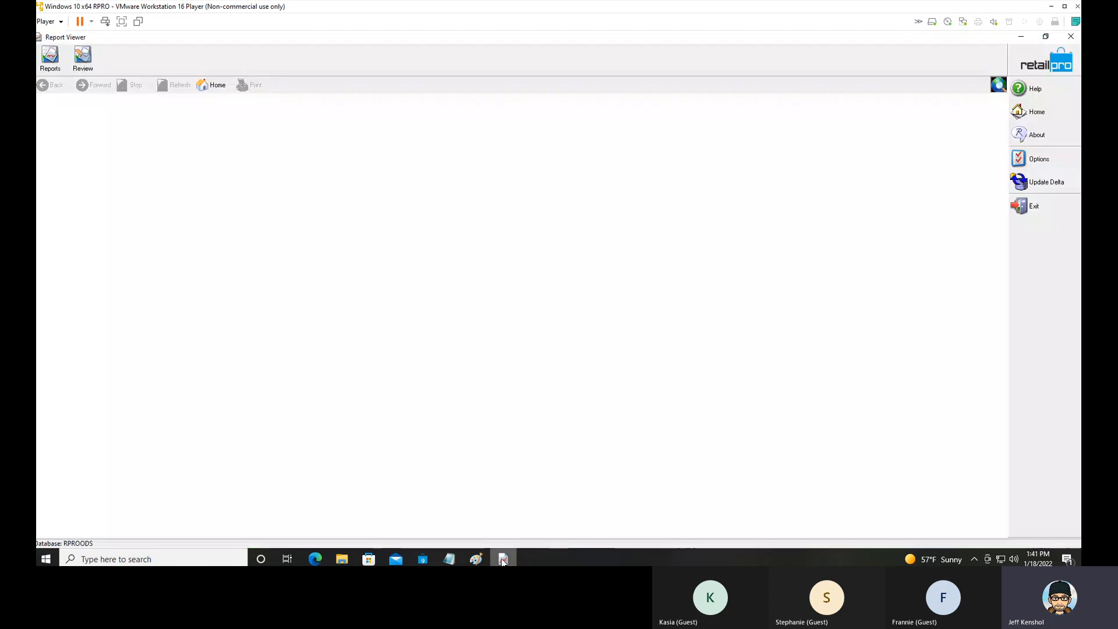
{"action": "left_click", "coordinate": [424, 560]}
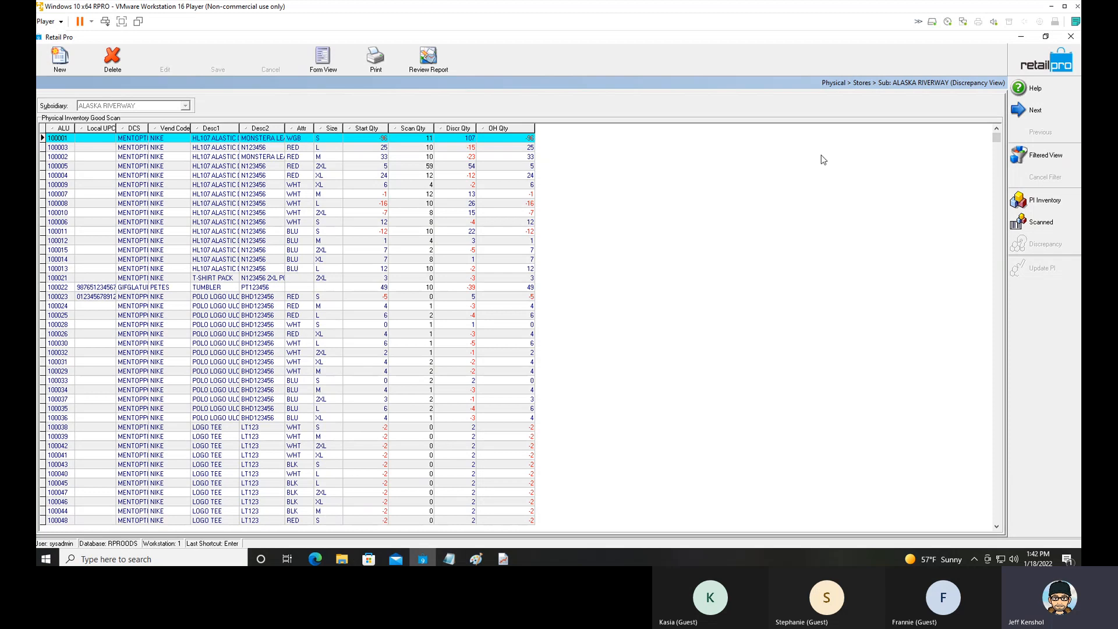
Leave the discrepancy view, reopen the store's physical inventory sheet from Inventory, and select zone STR1 MENS 105 in its PI zones.
{"action": "left_click", "coordinate": [1030, 67]}
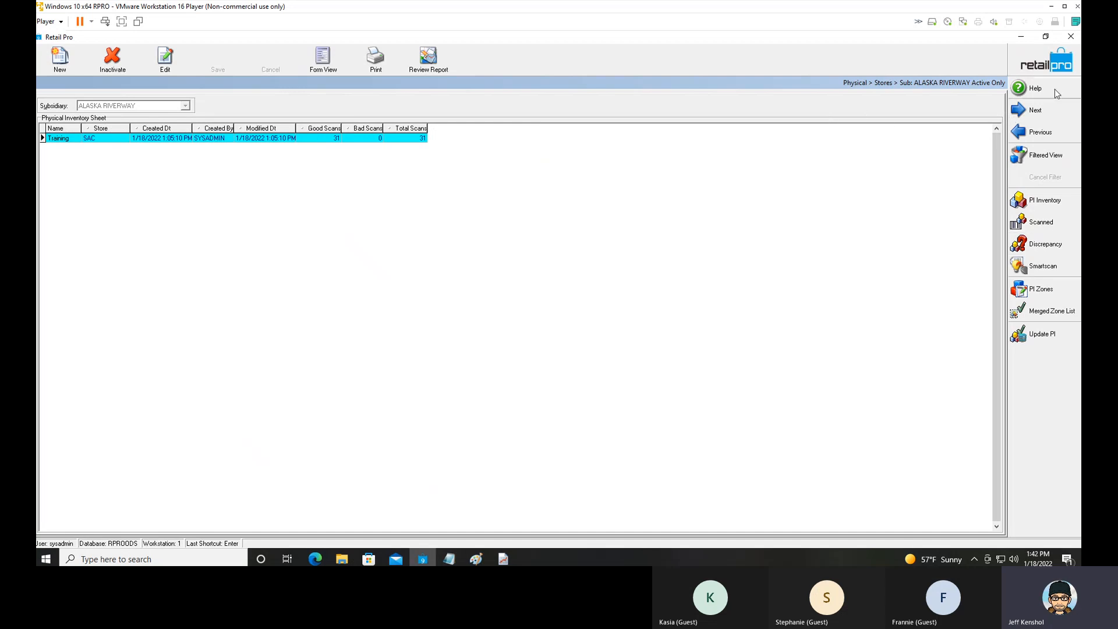
{"action": "left_click", "coordinate": [1049, 63]}
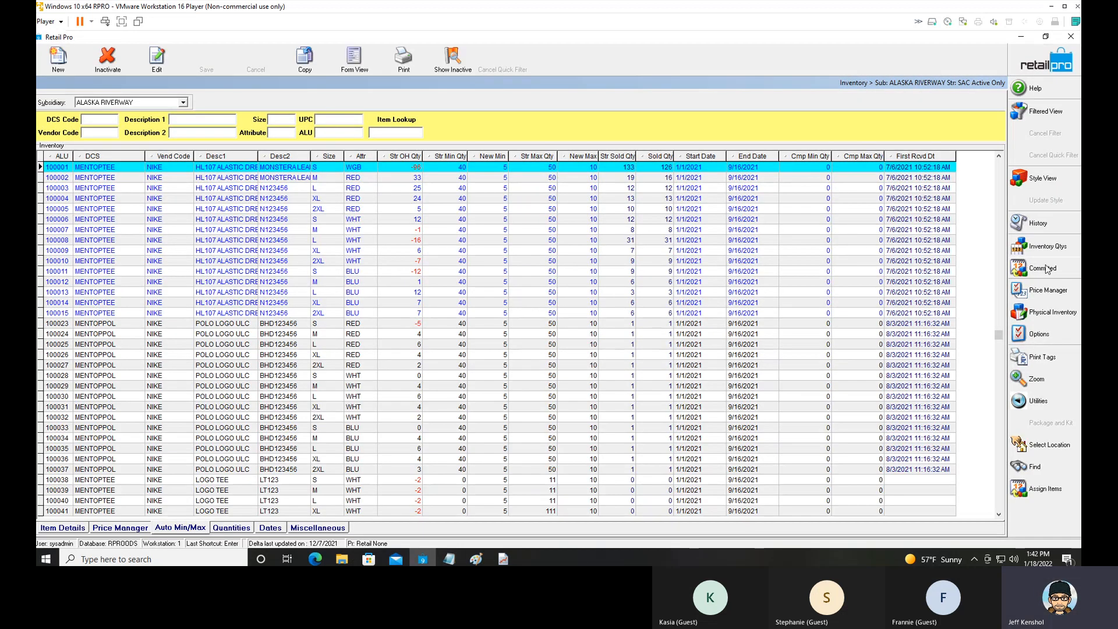
{"action": "left_click", "coordinate": [1046, 313]}
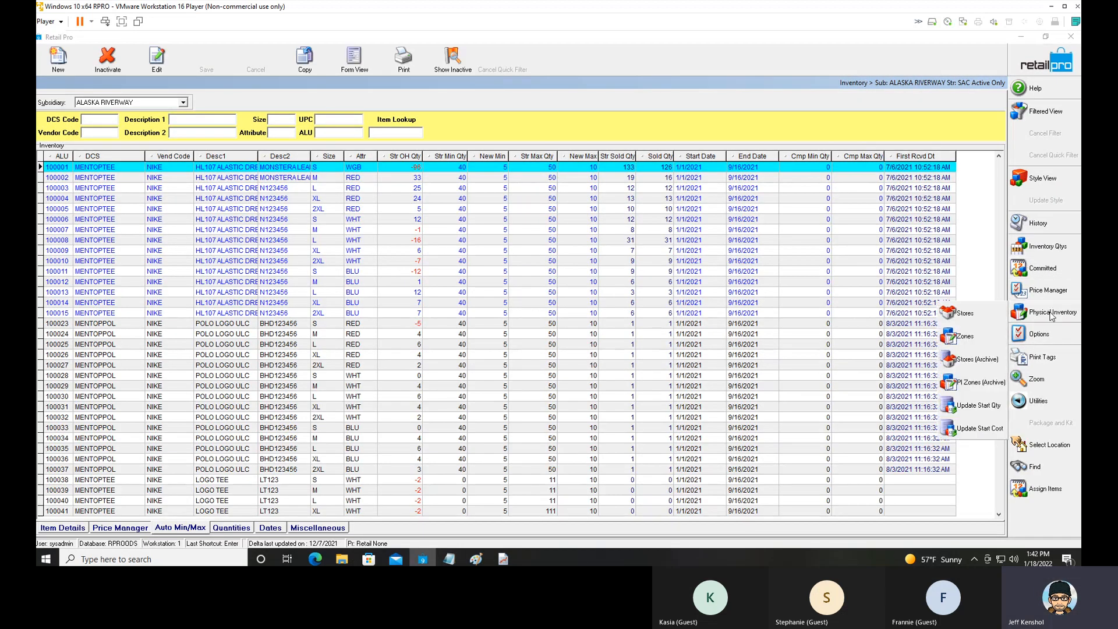
{"action": "left_click", "coordinate": [972, 317]}
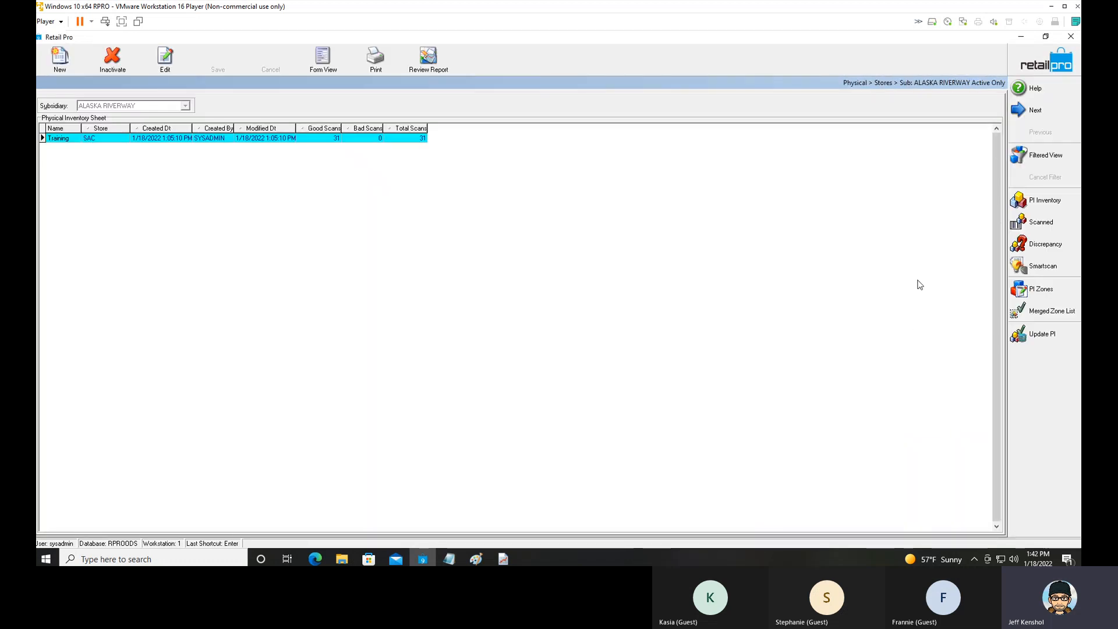
{"action": "left_click", "coordinate": [1040, 289]}
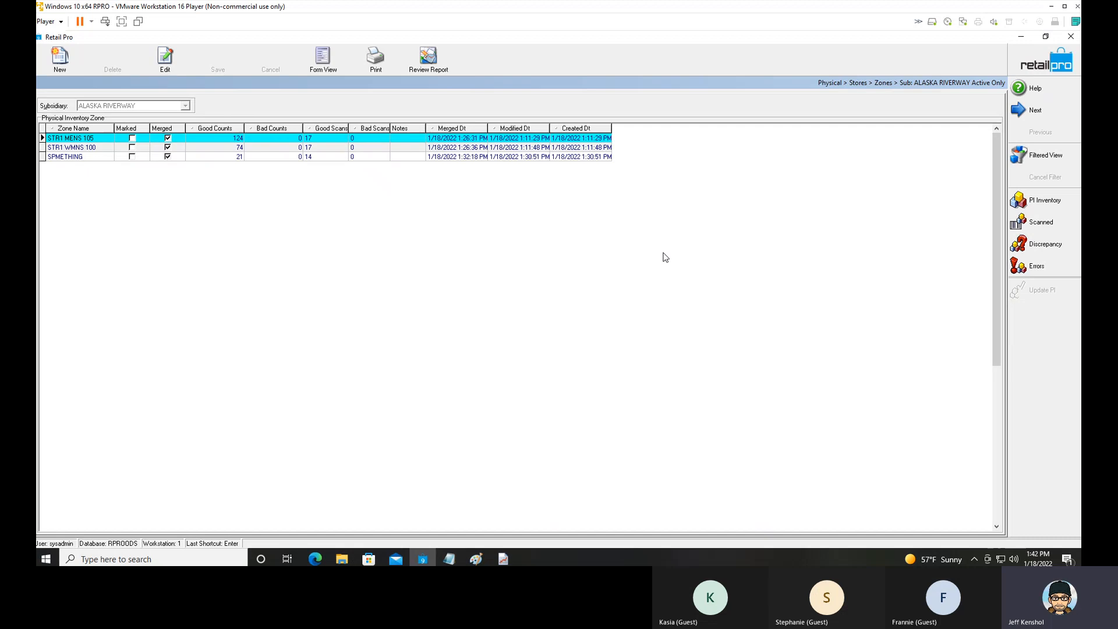
{"action": "left_click", "coordinate": [89, 139]}
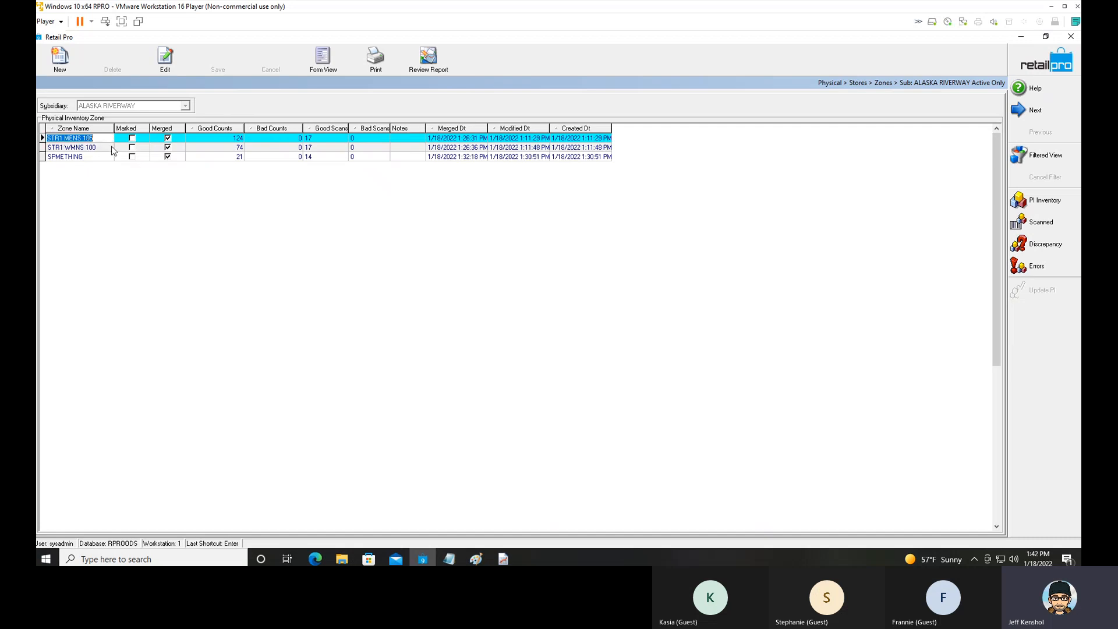
{"action": "left_click", "coordinate": [209, 141]}
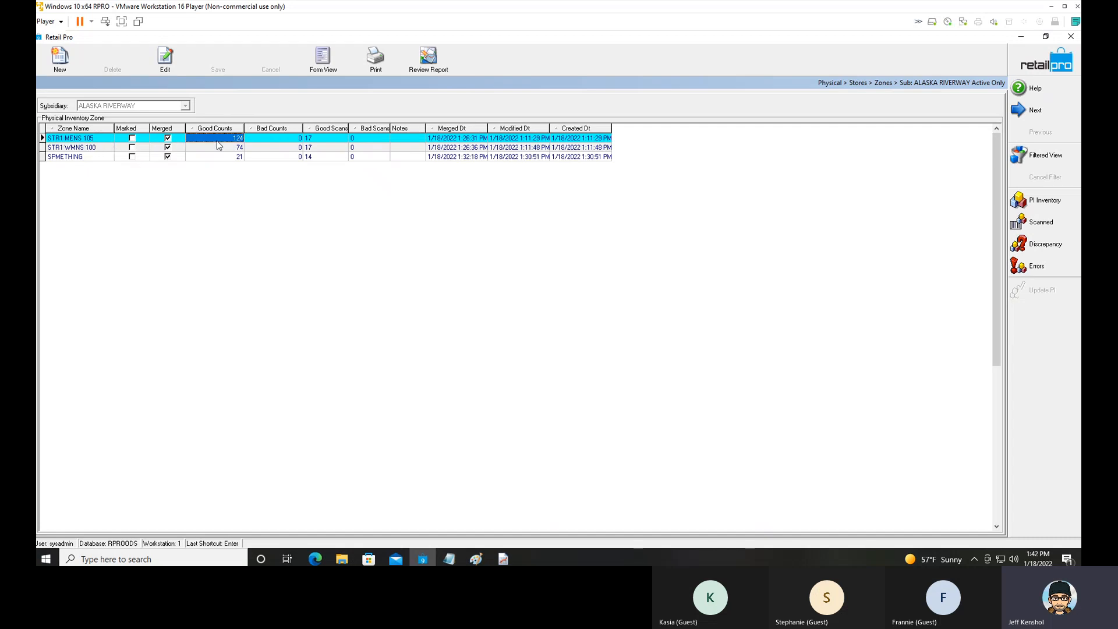
Customise the zone screen's side menu by adding the Unmerge command in Menu Designer.
{"action": "right_click", "coordinate": [1020, 320]}
{"action": "left_click", "coordinate": [1027, 328]}
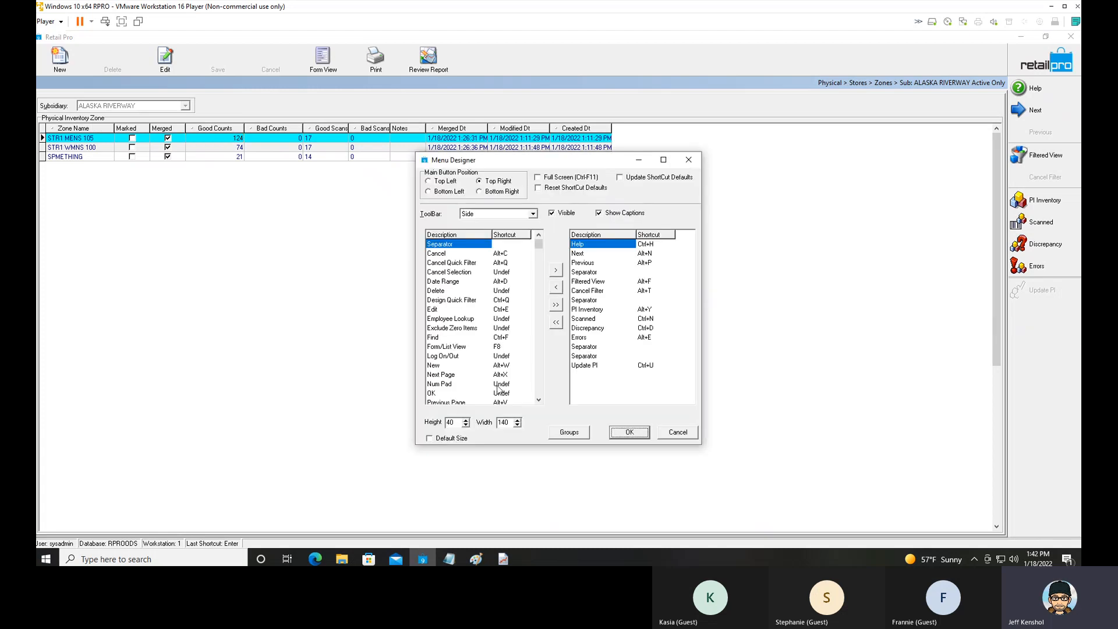
{"action": "left_click", "coordinate": [540, 392]}
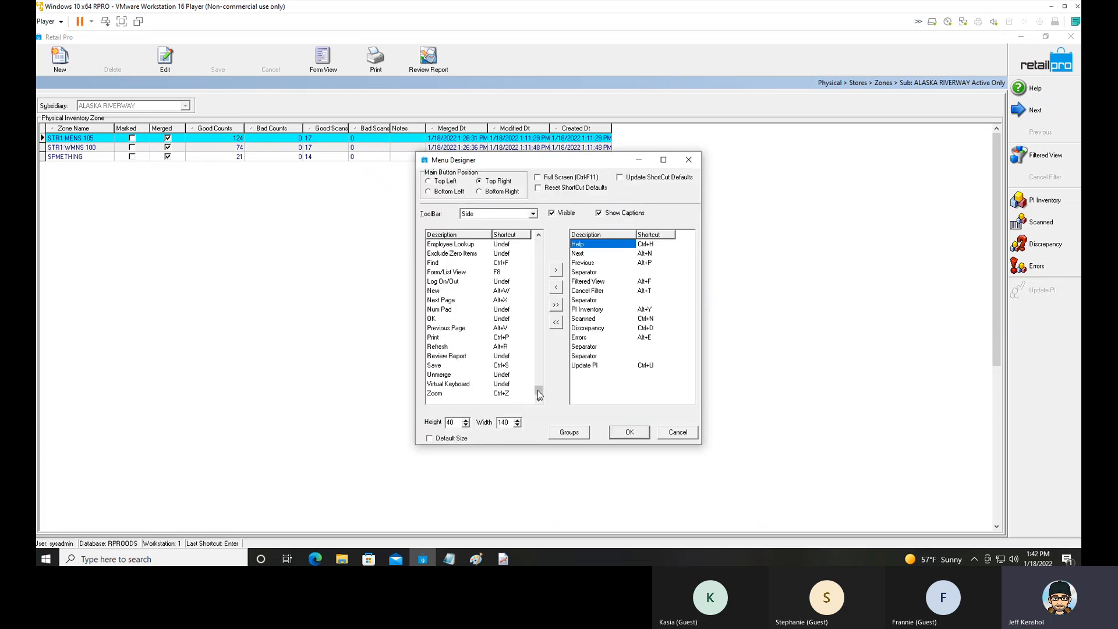
{"action": "left_click", "coordinate": [449, 377]}
{"action": "double_click", "coordinate": [449, 378]}
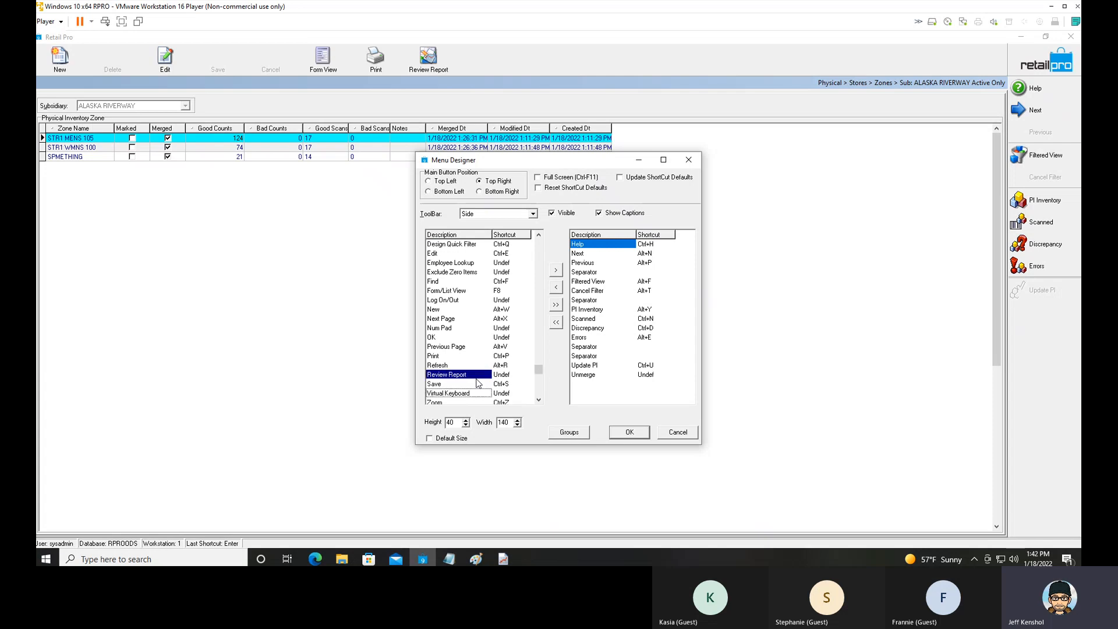
{"action": "left_click", "coordinate": [583, 375]}
{"action": "left_click", "coordinate": [630, 432]}
Unmerge zone STR1 MENS 105 from the store's physical inventory and select it in the main physical inventory Zones list.
{"action": "left_click", "coordinate": [1037, 313]}
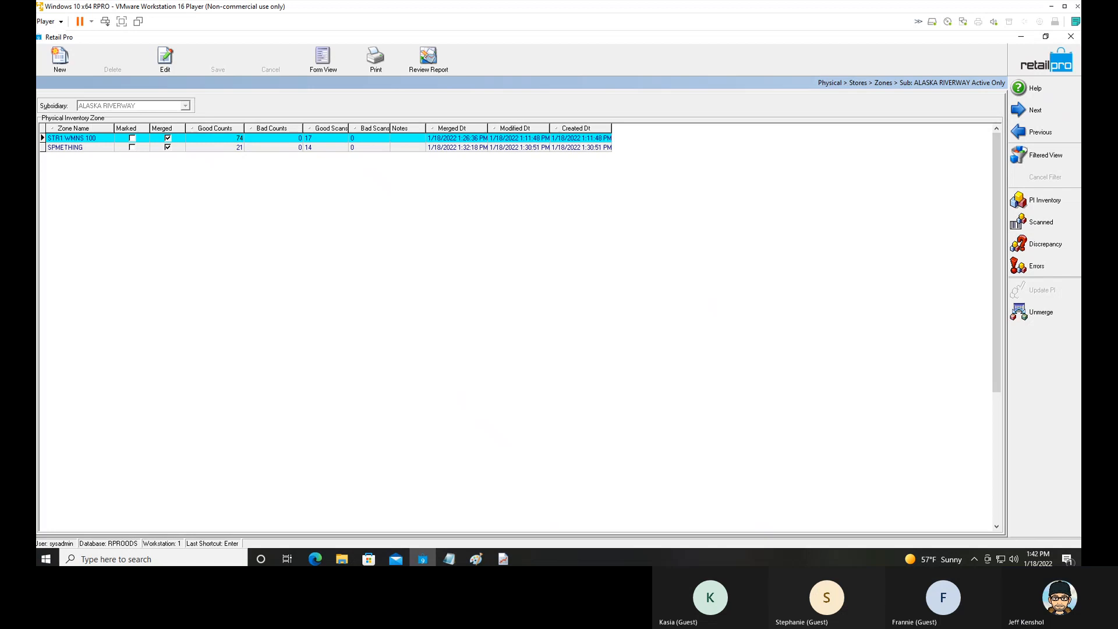
{"action": "left_click", "coordinate": [1019, 66]}
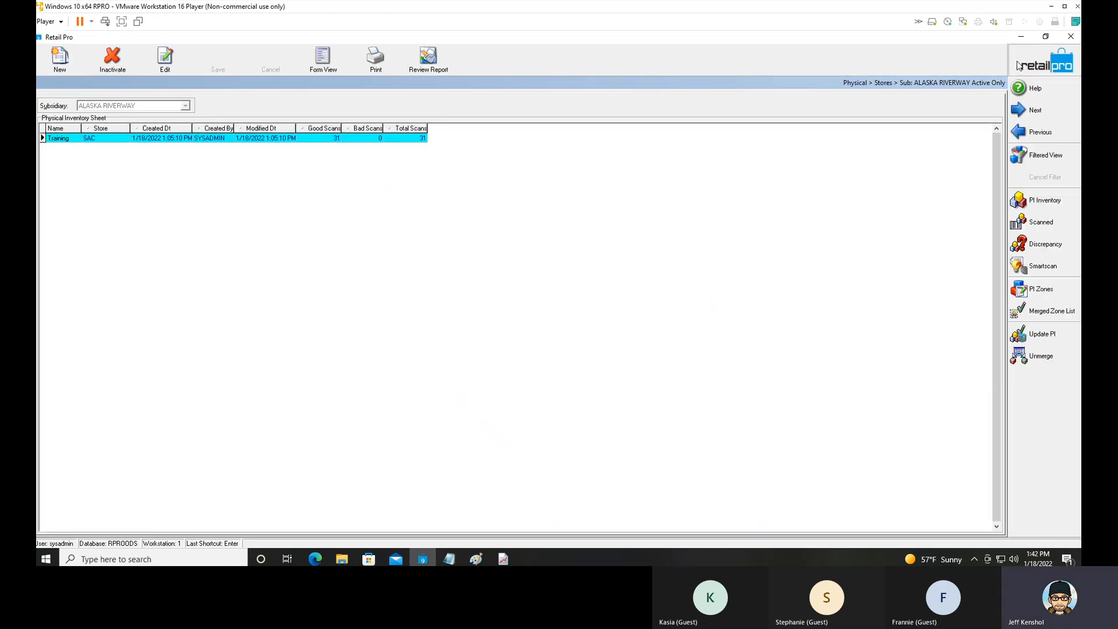
{"action": "left_click", "coordinate": [1020, 66]}
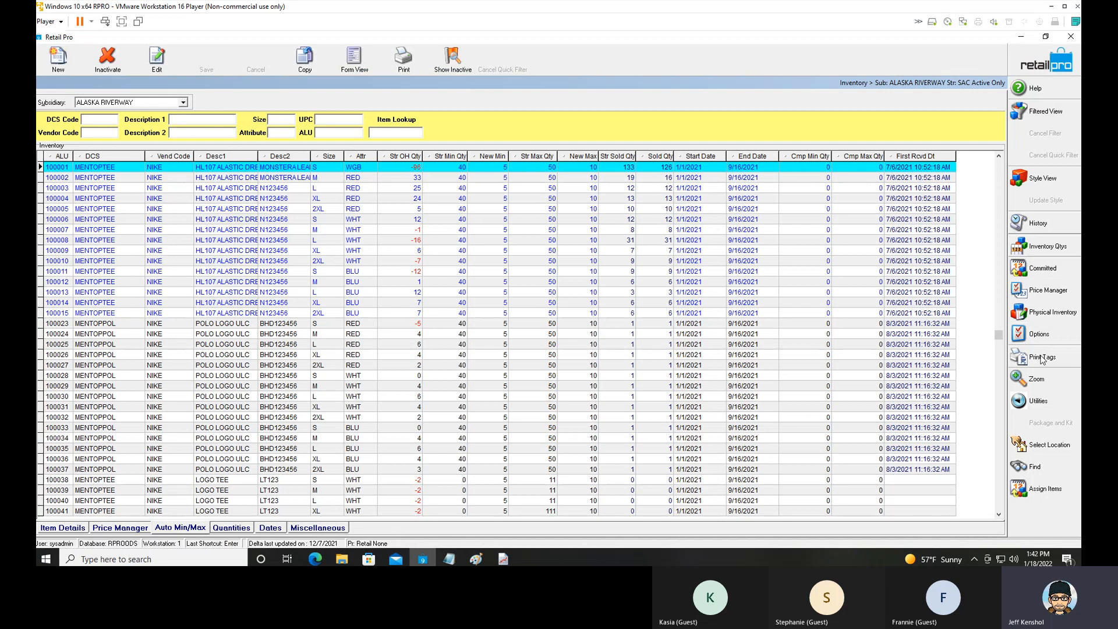
{"action": "left_click", "coordinate": [1044, 316]}
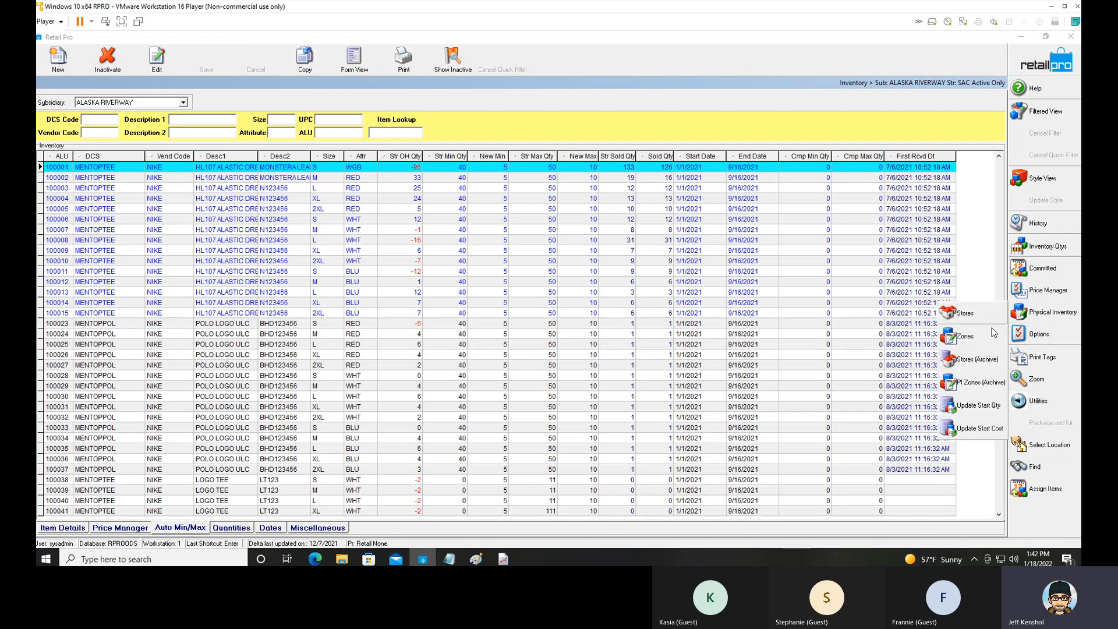
{"action": "left_click", "coordinate": [965, 335]}
{"action": "left_click", "coordinate": [162, 139]}
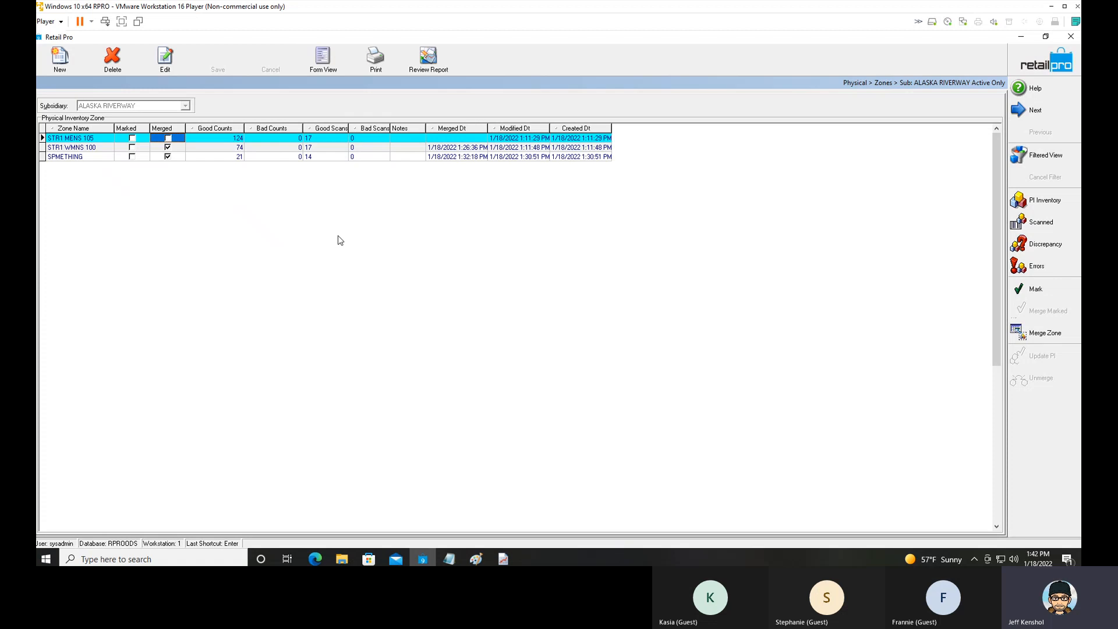
Open the scanned items of zone STR1 MENS 105, set item 100005's scan quantity to 5, and save.
{"action": "left_click", "coordinate": [1041, 223]}
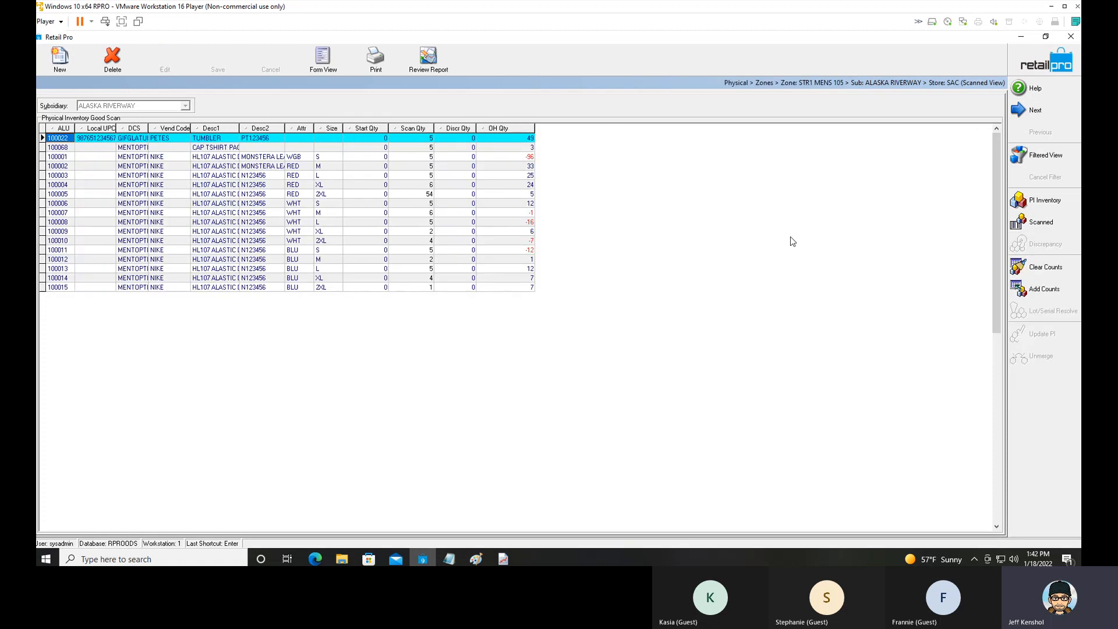
{"action": "left_click", "coordinate": [433, 197]}
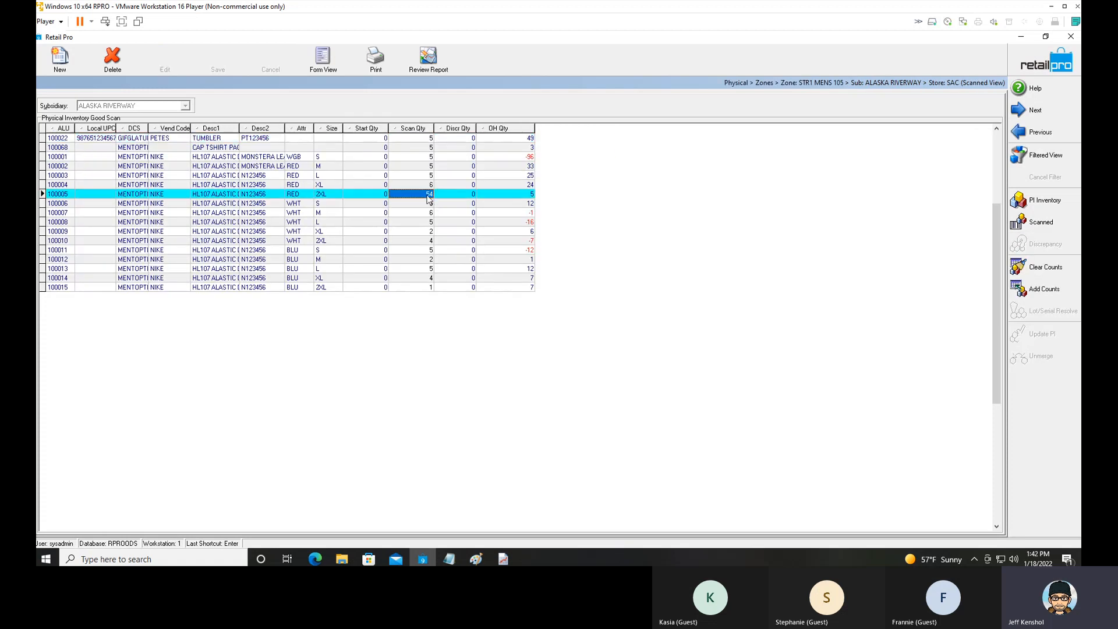
{"action": "left_click", "coordinate": [431, 197]}
{"action": "type", "text": "5"}
{"action": "key", "text": "Tab"}
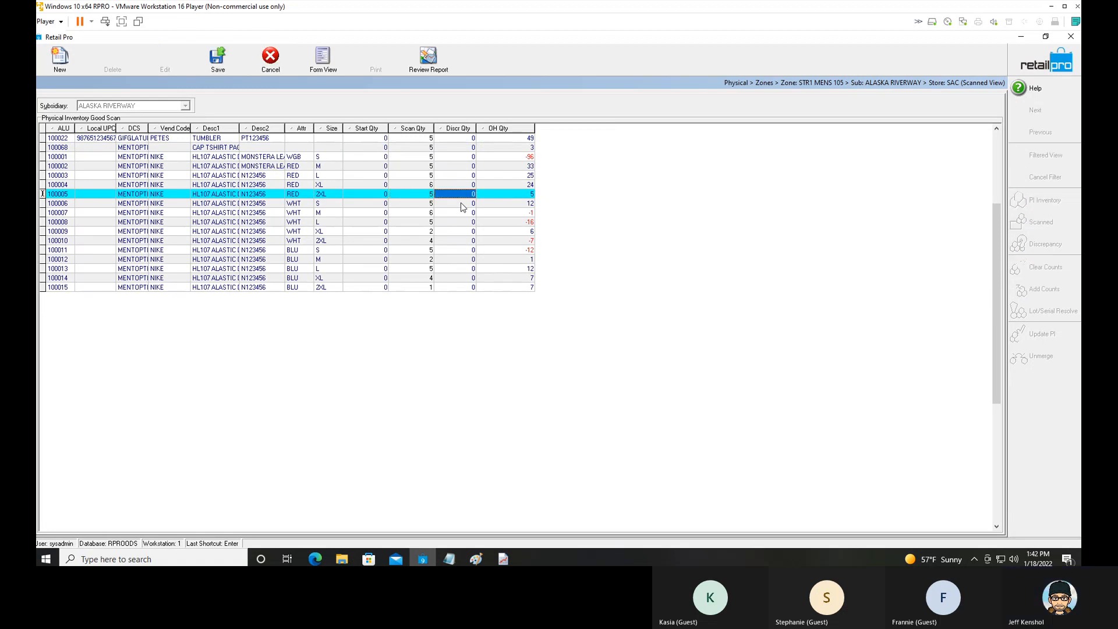
{"action": "left_click", "coordinate": [229, 68]}
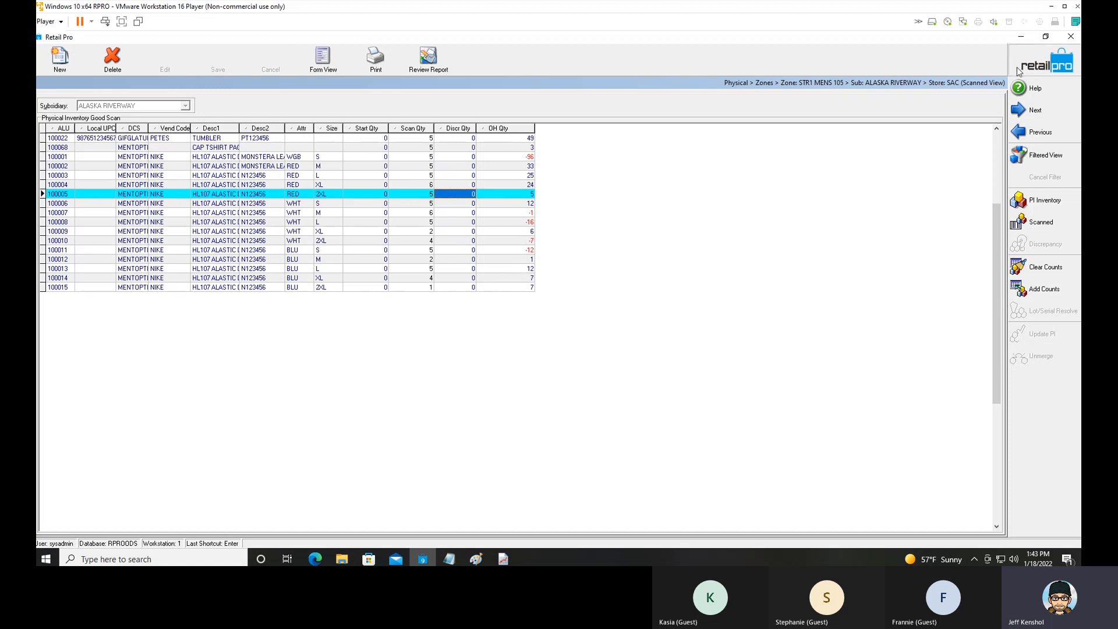
Return to the Zones list and merge zone STR1 MENS 105 into the store's physical inventory again.
{"action": "left_click", "coordinate": [1047, 61]}
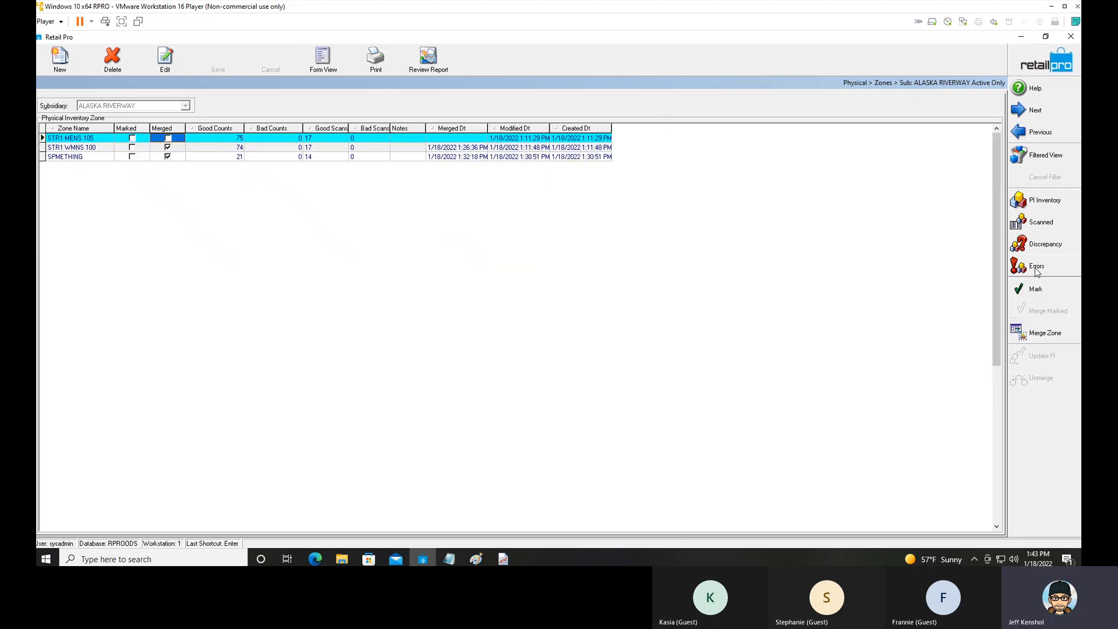
{"action": "left_click", "coordinate": [1043, 335]}
{"action": "left_click", "coordinate": [535, 310]}
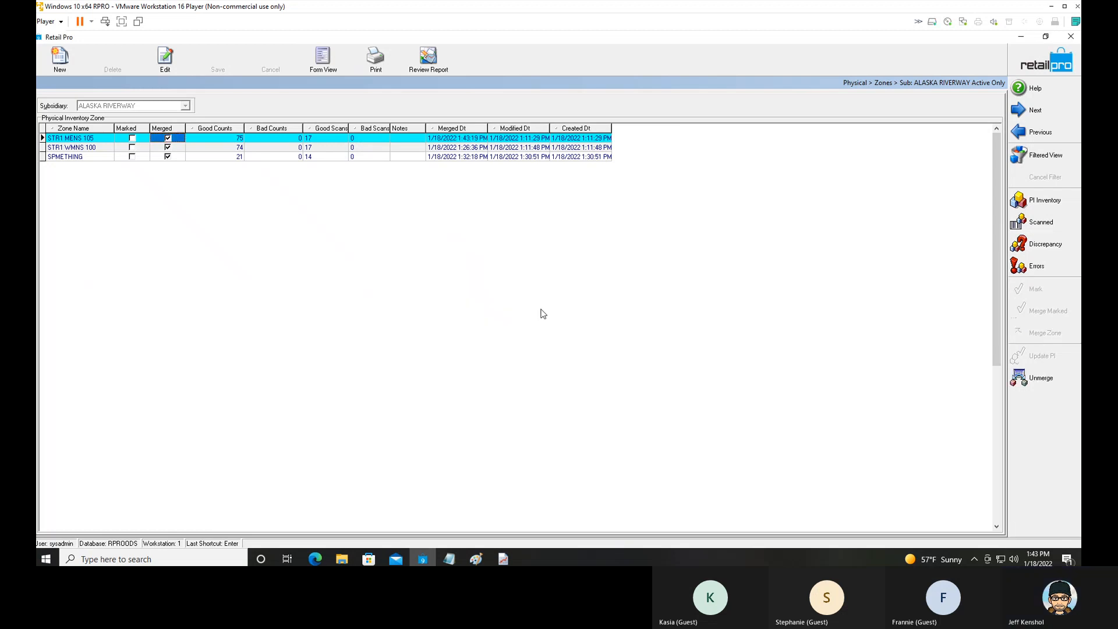
Leave the physical inventory zones for the home screen and reopen the Inventory list.
{"action": "left_click", "coordinate": [1039, 61]}
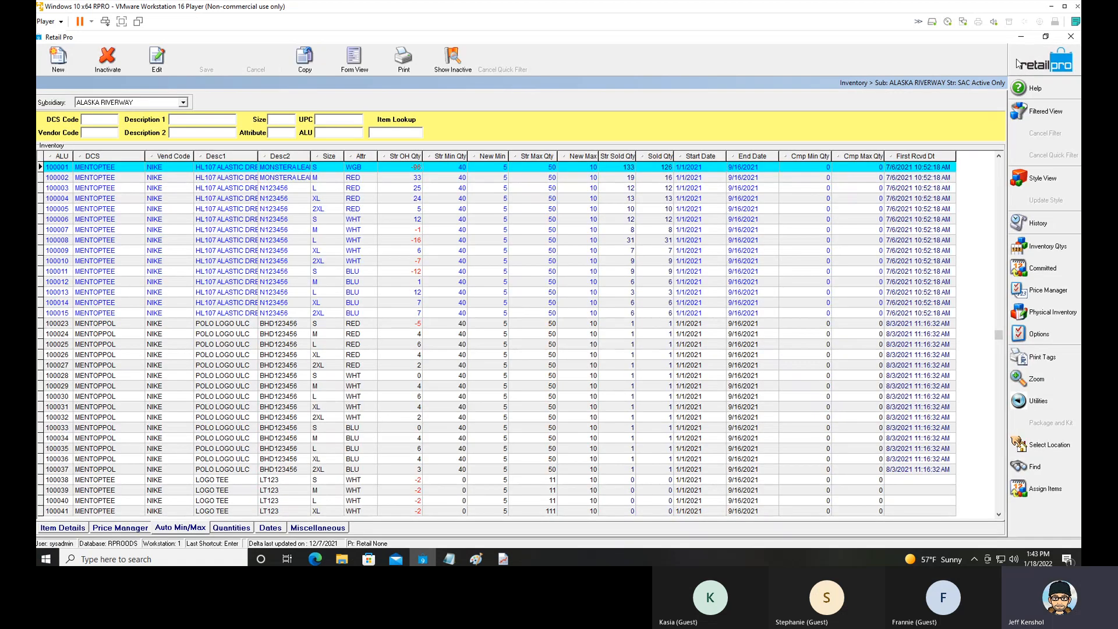
{"action": "left_click", "coordinate": [1017, 60]}
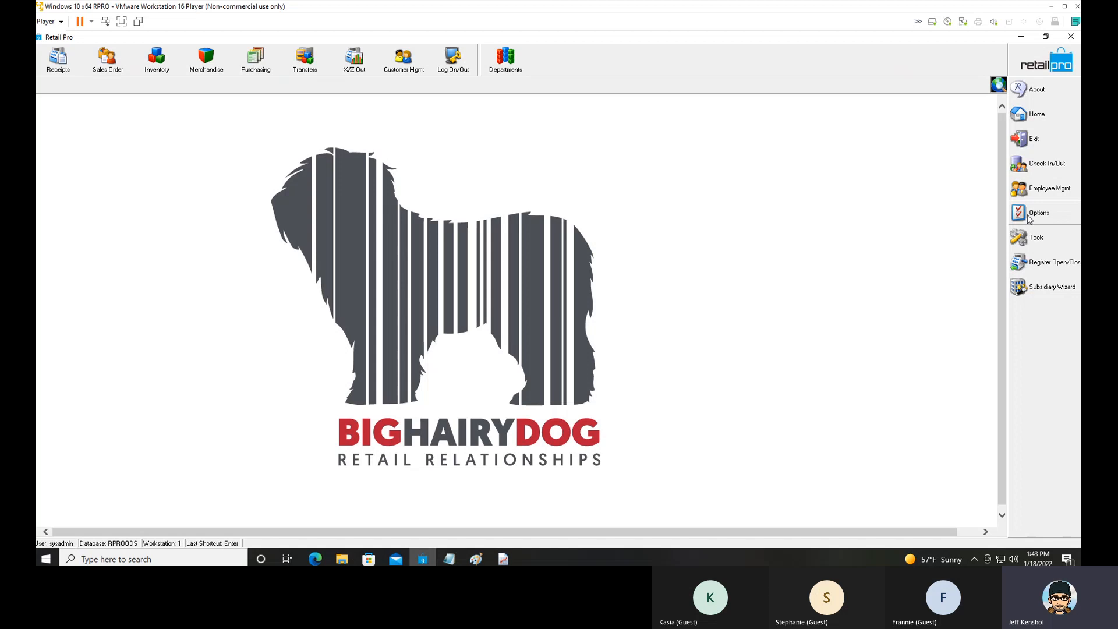
{"action": "left_click", "coordinate": [157, 57]}
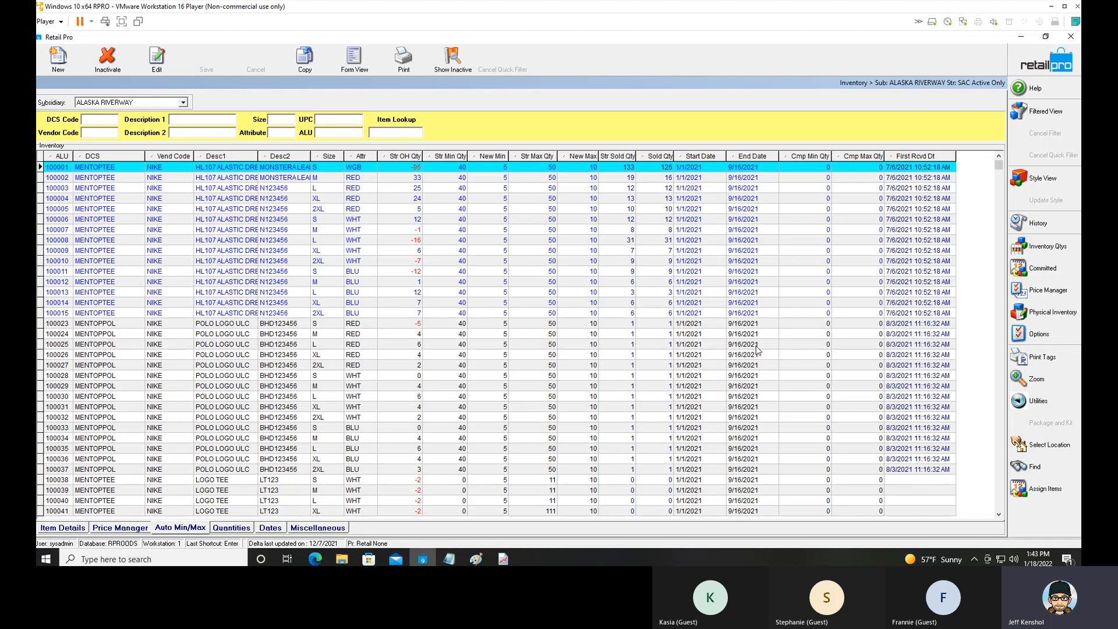
Open the physical inventory zones and create a new zone named Correction1 for store SAC.
{"action": "left_click", "coordinate": [1055, 316]}
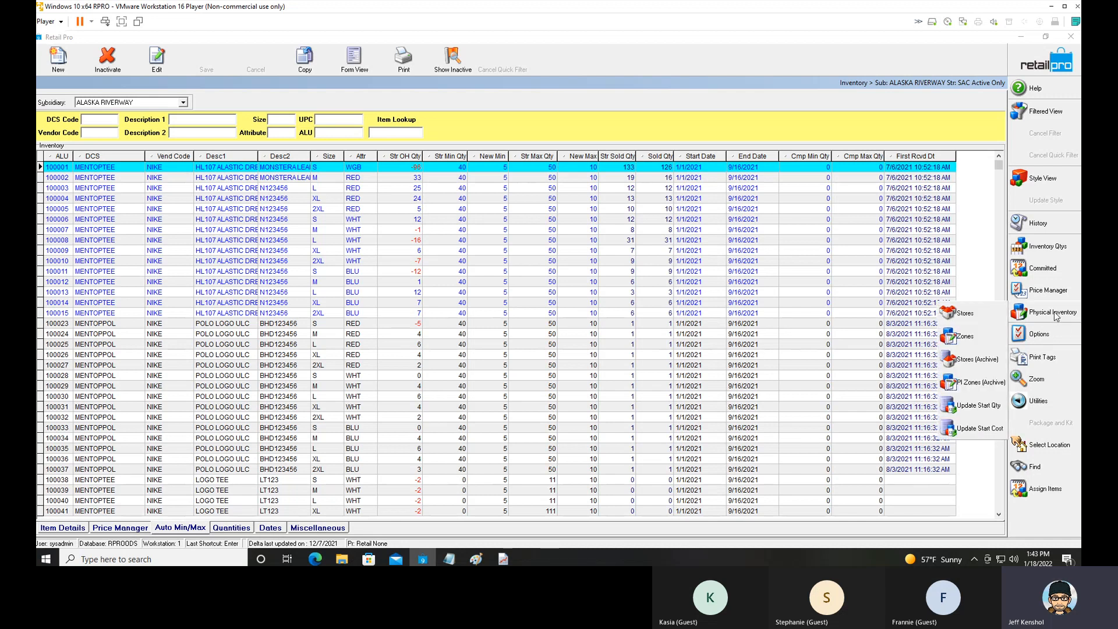
{"action": "left_click", "coordinate": [966, 345]}
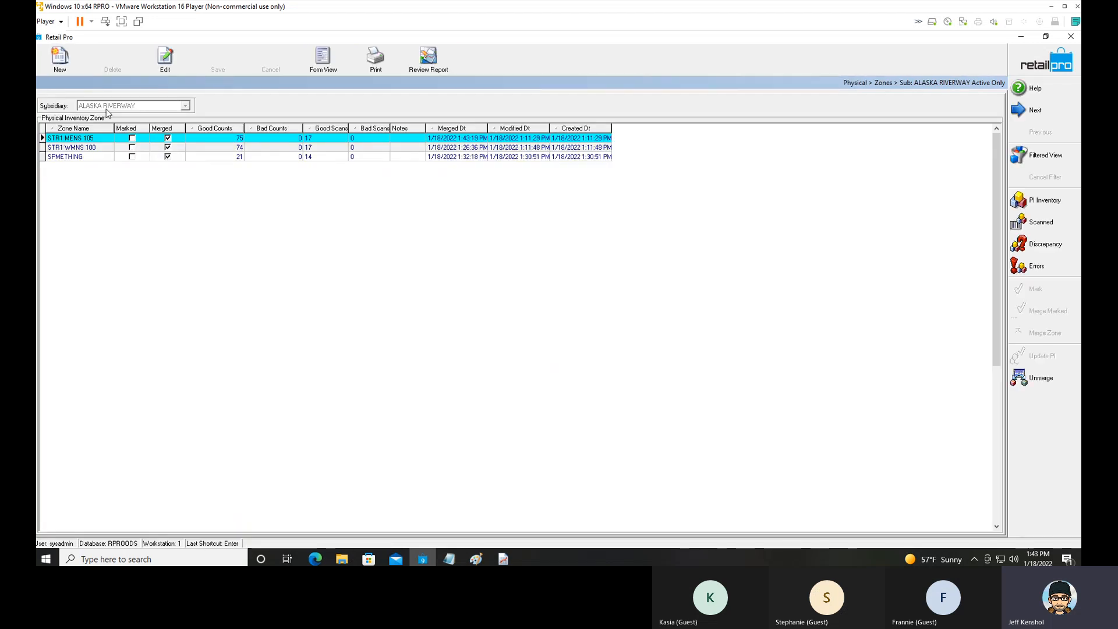
{"action": "left_click", "coordinate": [63, 65]}
{"action": "left_click", "coordinate": [499, 258]}
{"action": "left_click", "coordinate": [495, 274]}
{"action": "left_click", "coordinate": [493, 287]}
{"action": "type", "text": "C"}
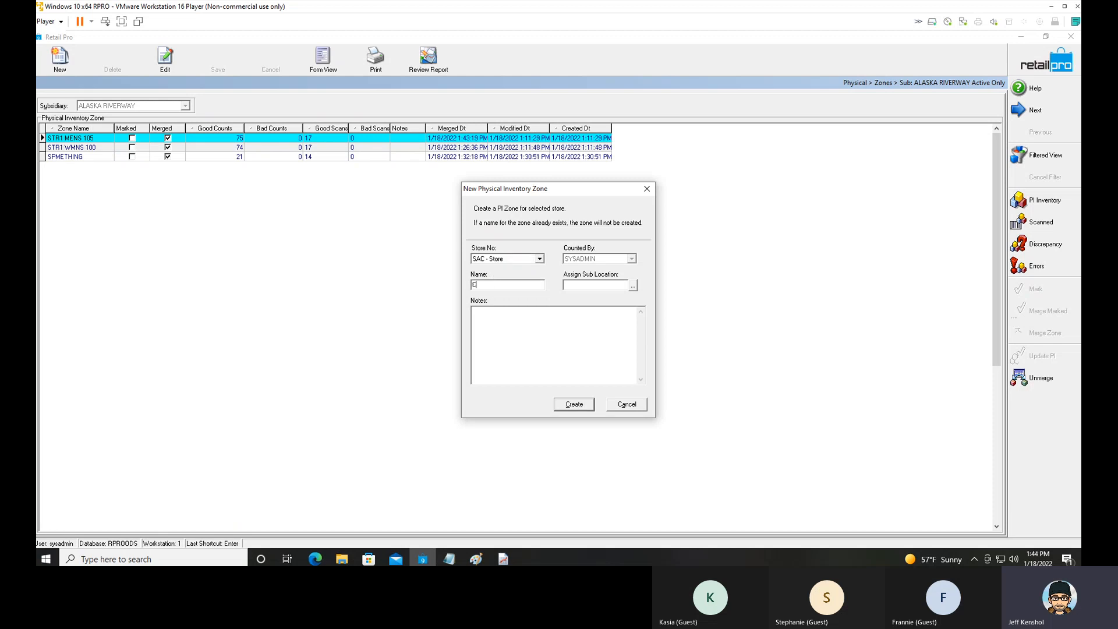
{"action": "type", "text": "orrection1"}
{"action": "left_click", "coordinate": [582, 407]}
Open the scanned items of zone CORRECTION1 and manually add a count of -5 for item 100005.
{"action": "left_click", "coordinate": [103, 140]}
{"action": "left_click", "coordinate": [1041, 221]}
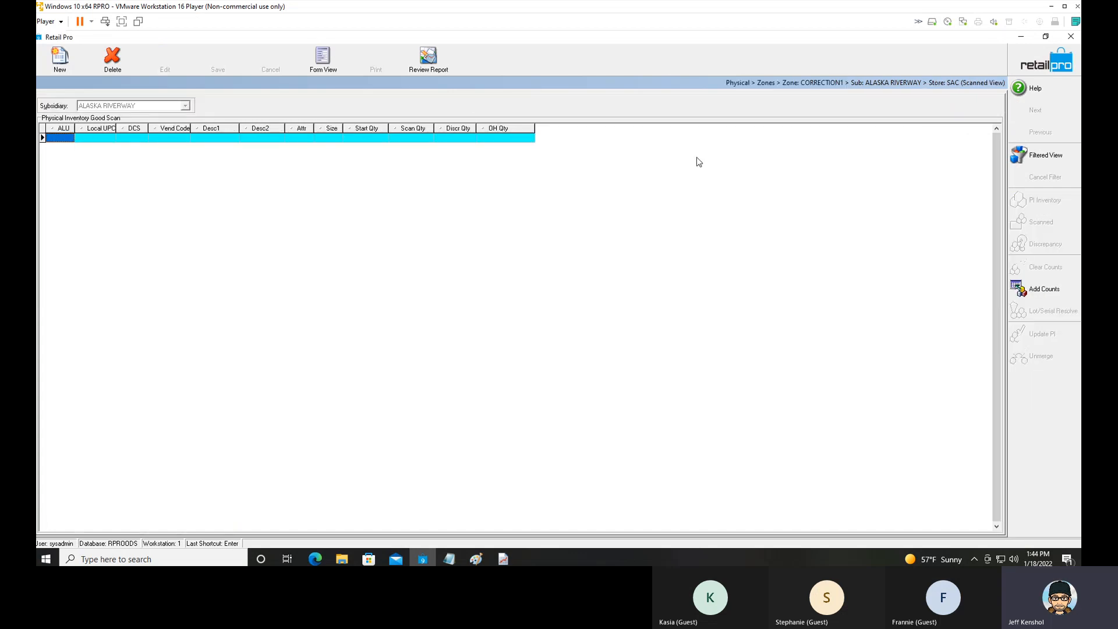
{"action": "left_click", "coordinate": [1053, 296]}
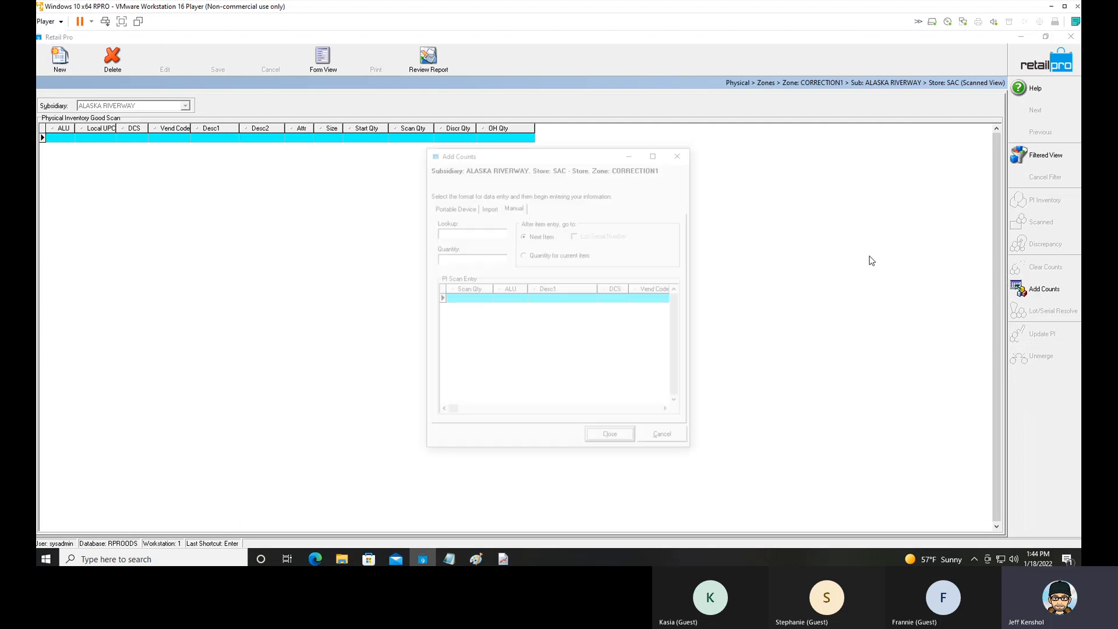
{"action": "left_click", "coordinate": [521, 210]}
{"action": "left_click", "coordinate": [477, 233]}
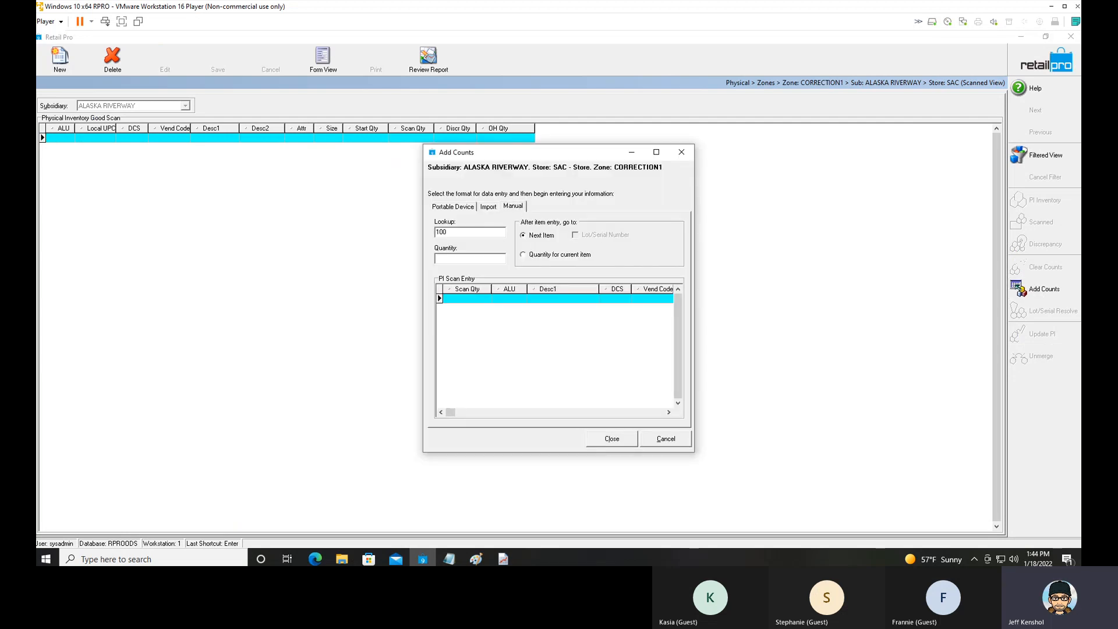
{"action": "type", "text": "100005"}
{"action": "key", "text": "Return"}
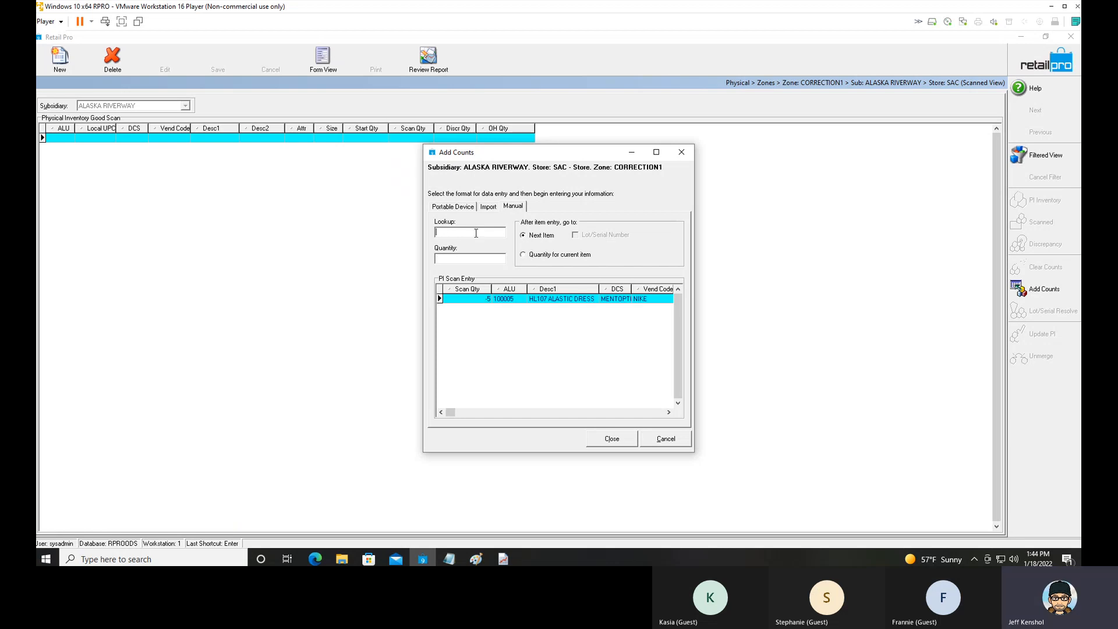
Add a manual count of 5 for item 100006 and finish the count entry.
{"action": "left_click", "coordinate": [478, 300]}
{"action": "left_click", "coordinate": [462, 231]}
{"action": "type", "text": "100006"}
{"action": "type", "text": "5"}
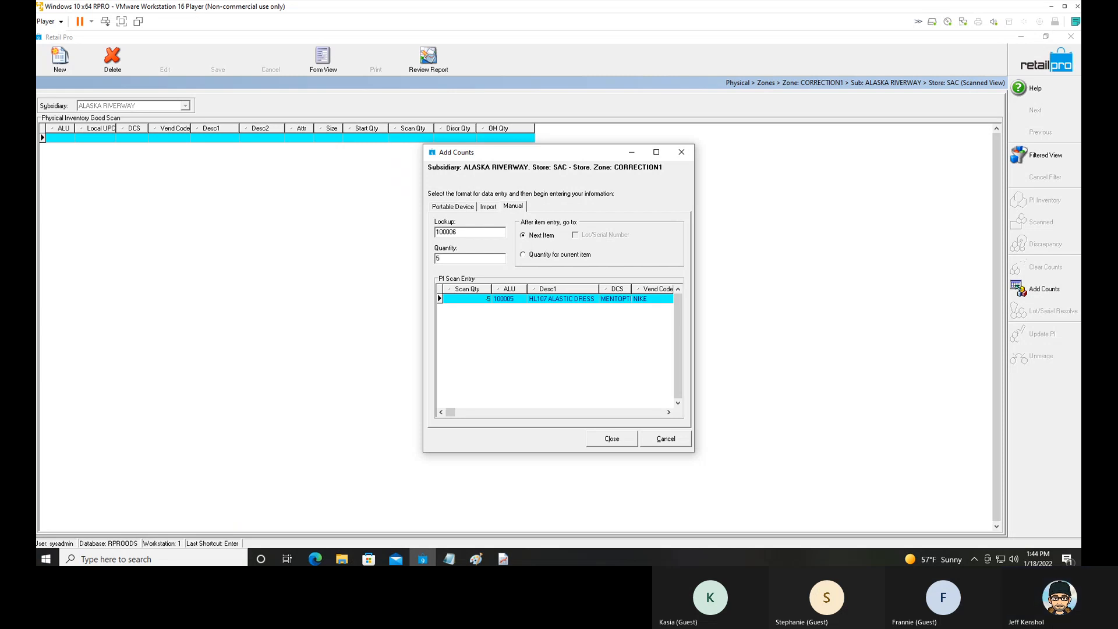
{"action": "key", "text": "Return"}
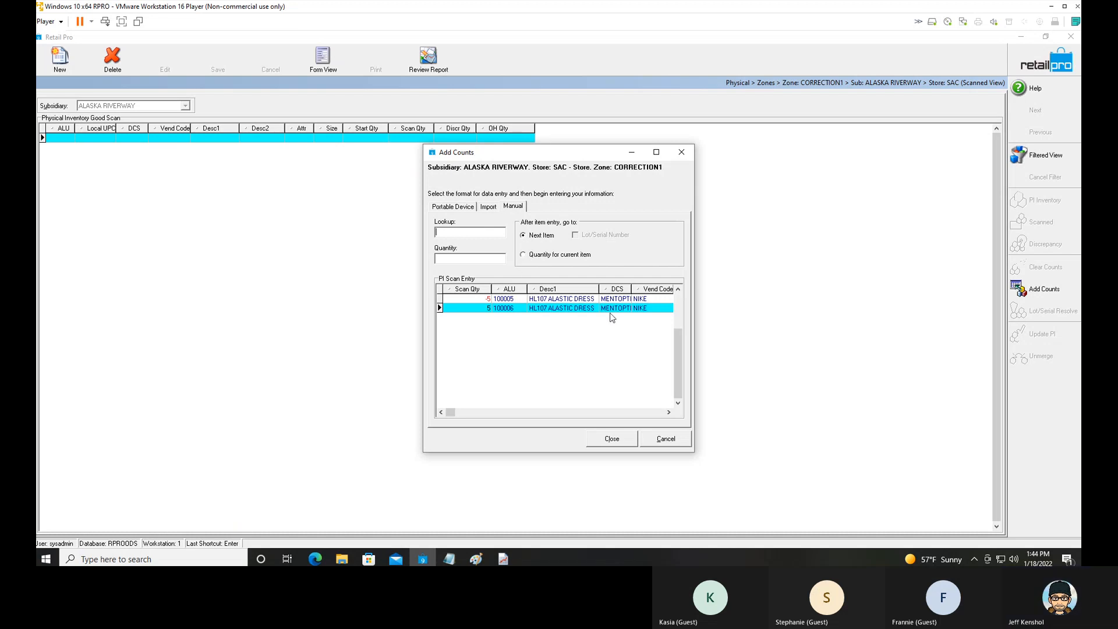
{"action": "left_click", "coordinate": [610, 441]}
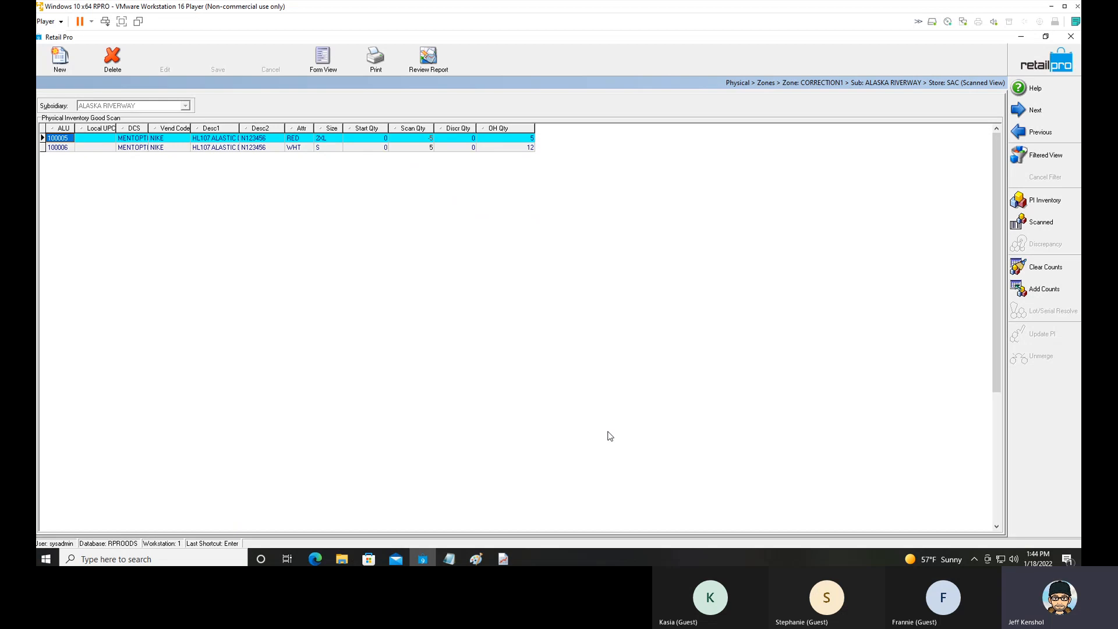
Return to the Zones list and merge zone CORRECTION1 into the physical inventory.
{"action": "left_click", "coordinate": [1028, 72]}
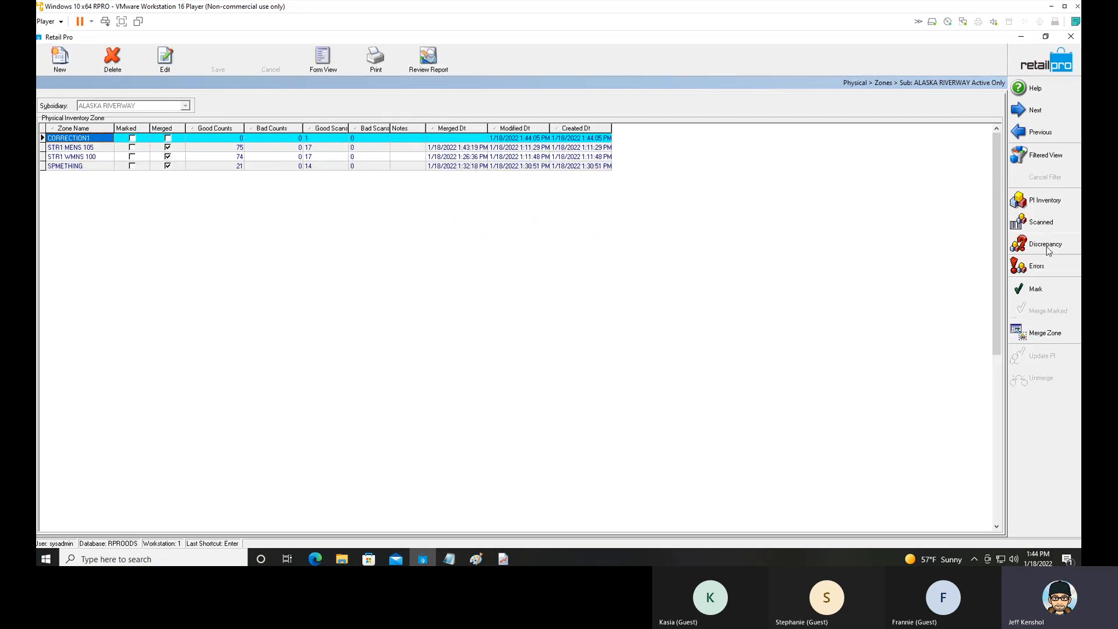
{"action": "left_click", "coordinate": [1046, 331]}
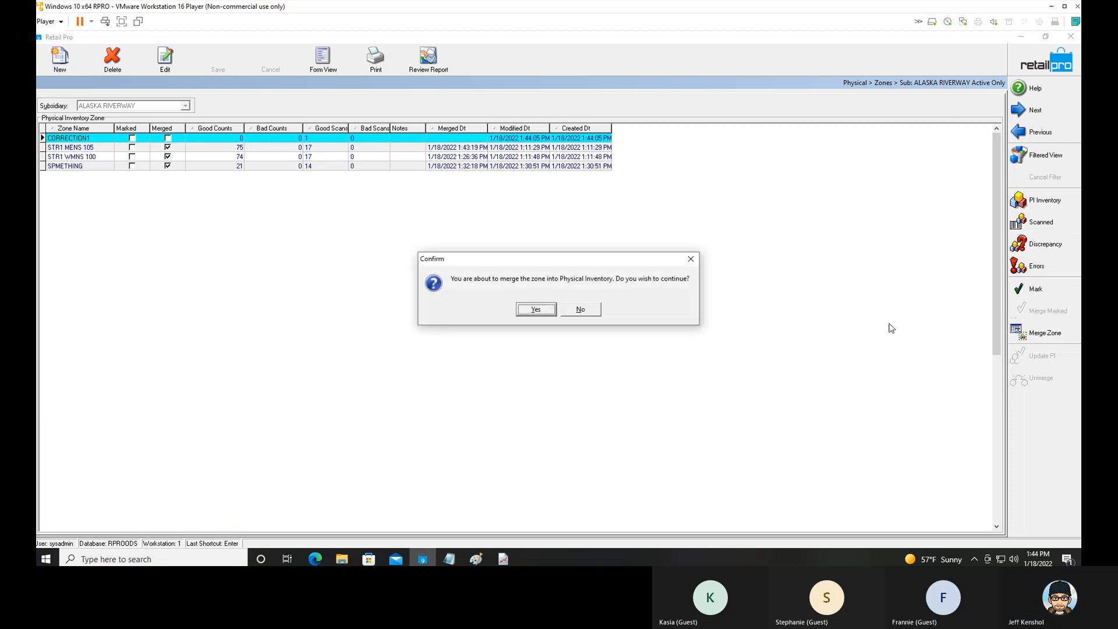
{"action": "left_click", "coordinate": [548, 312]}
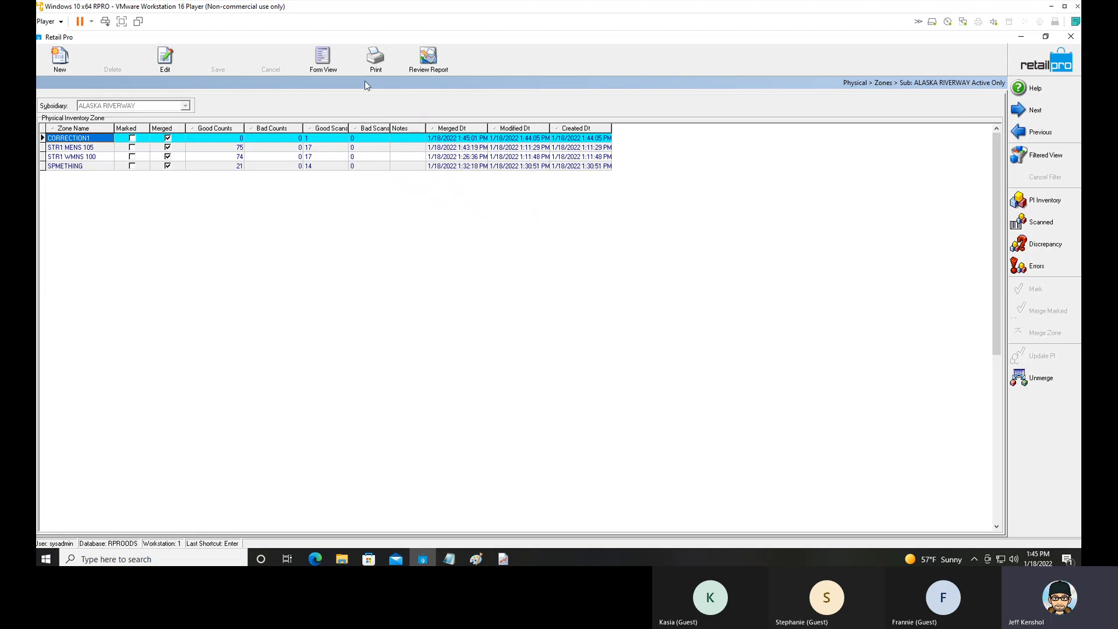
Preview the Physical Inventory Zone Grid Report for zone CORRECTION1's scanned items and close the report.
{"action": "left_click", "coordinate": [374, 60]}
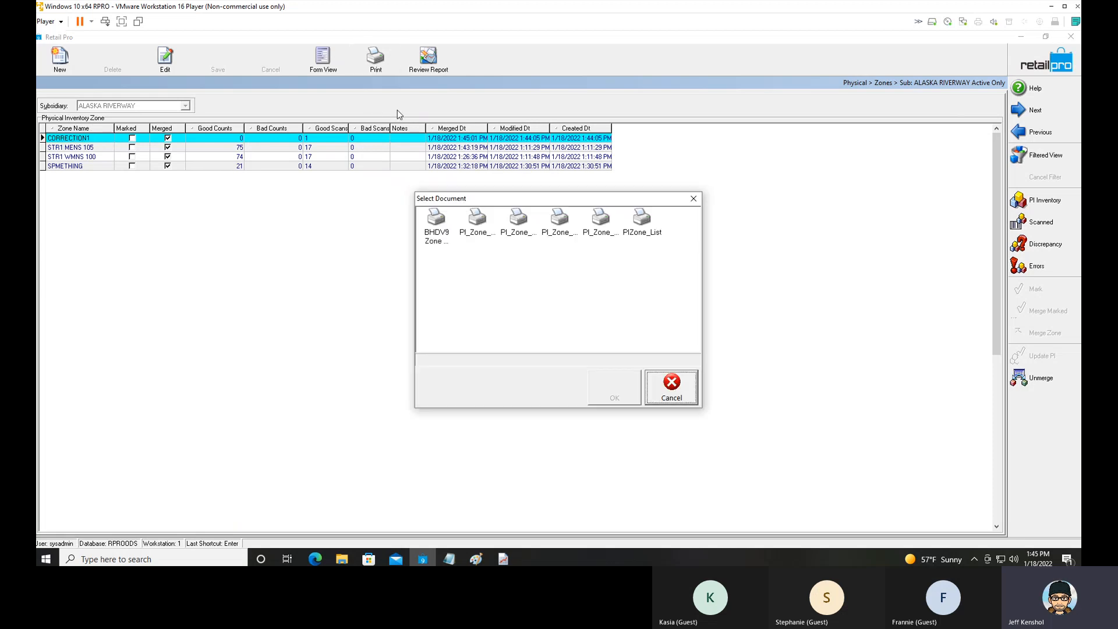
{"action": "left_click", "coordinate": [664, 381]}
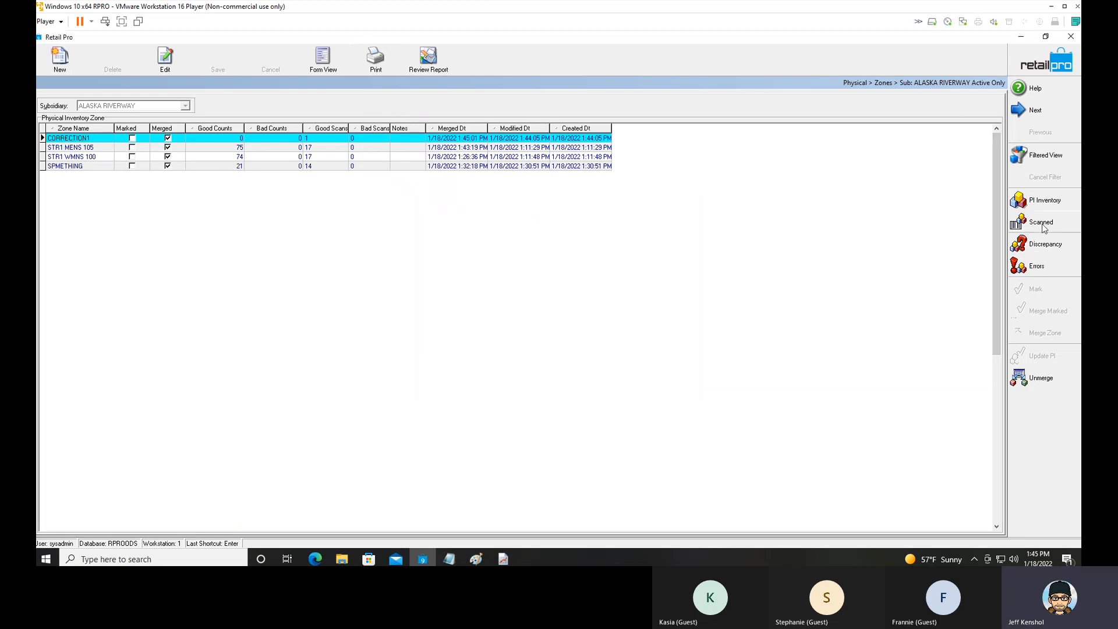
{"action": "left_click", "coordinate": [1041, 222]}
{"action": "left_click", "coordinate": [373, 67]}
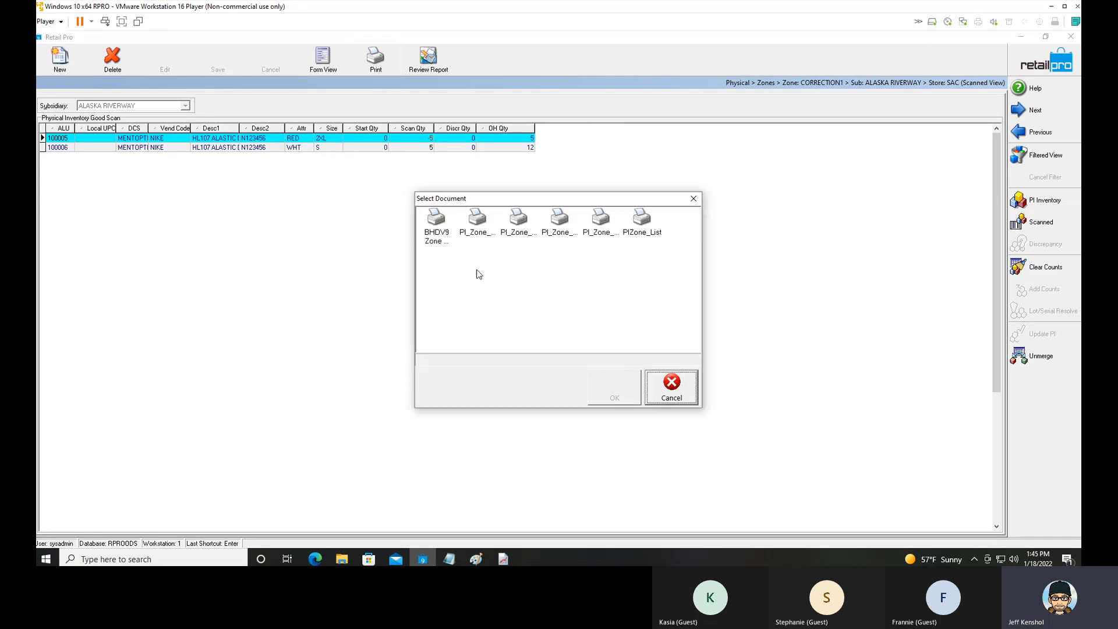
{"action": "left_click", "coordinate": [615, 398]}
{"action": "left_click", "coordinate": [605, 409]}
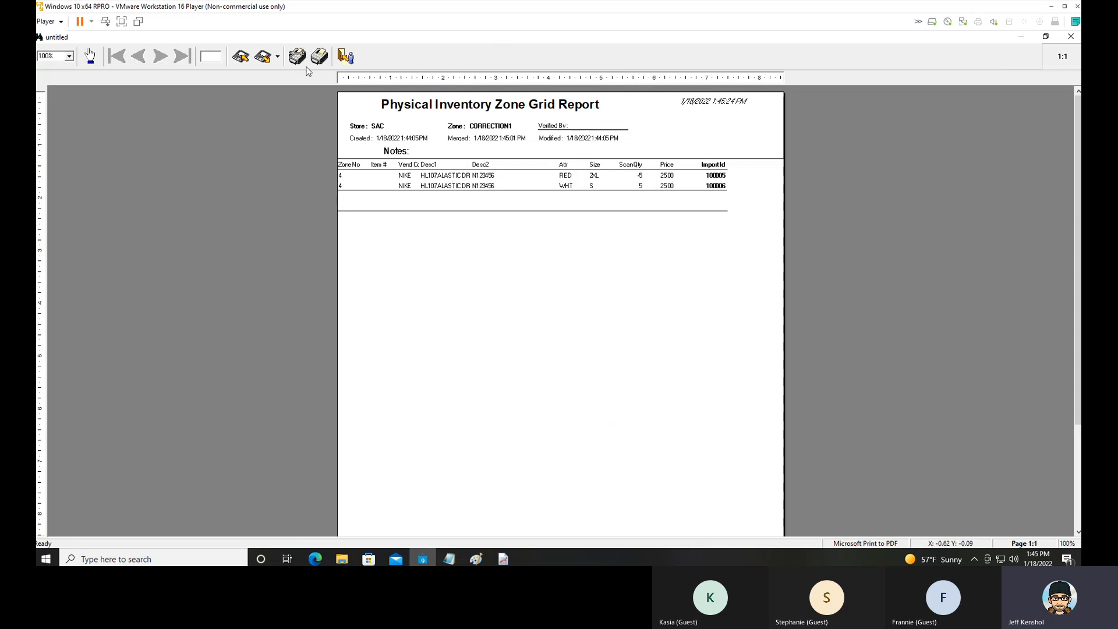
{"action": "left_click", "coordinate": [346, 58]}
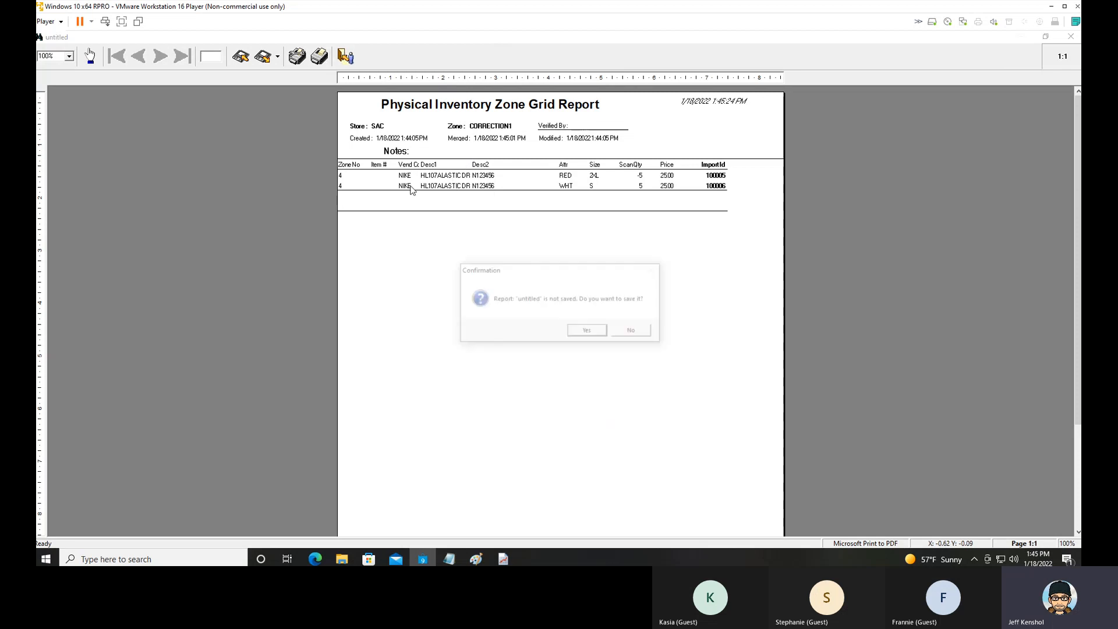
{"action": "left_click", "coordinate": [589, 331]}
{"action": "left_click", "coordinate": [610, 360]}
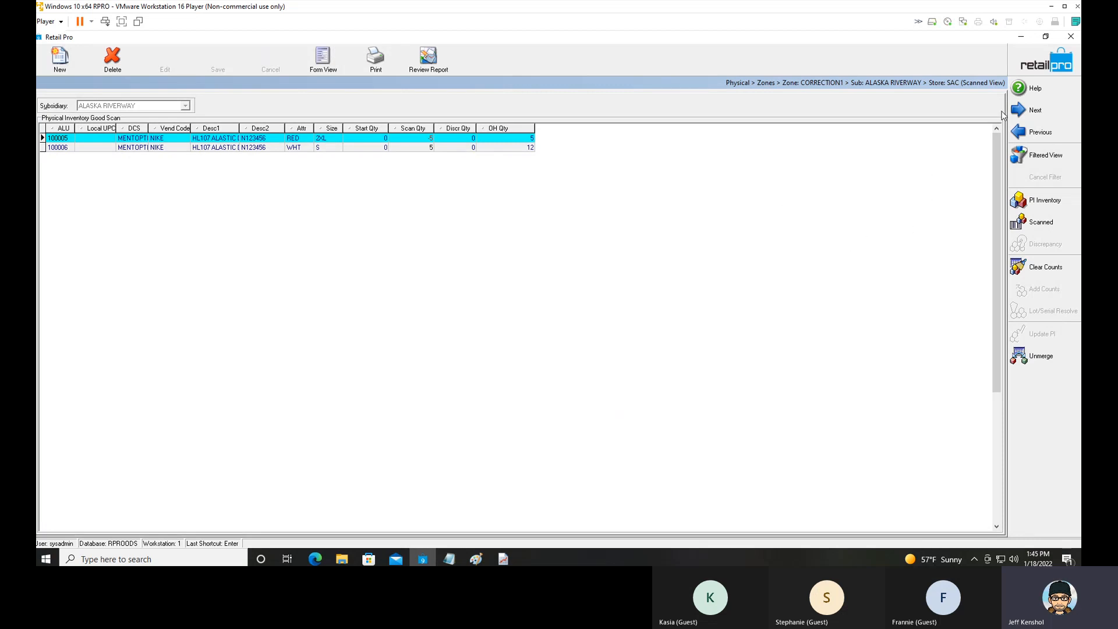
Return to the Inventory list and review the Discrepancies and Update steps in the Notepad outline.
{"action": "left_click", "coordinate": [1034, 66]}
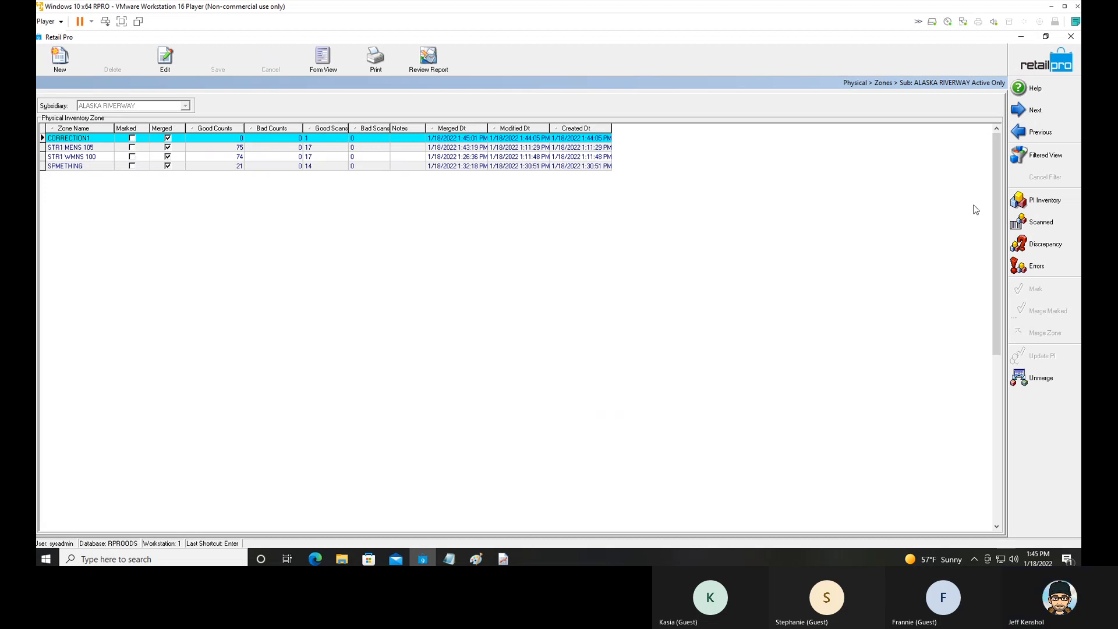
{"action": "left_click", "coordinate": [1042, 66]}
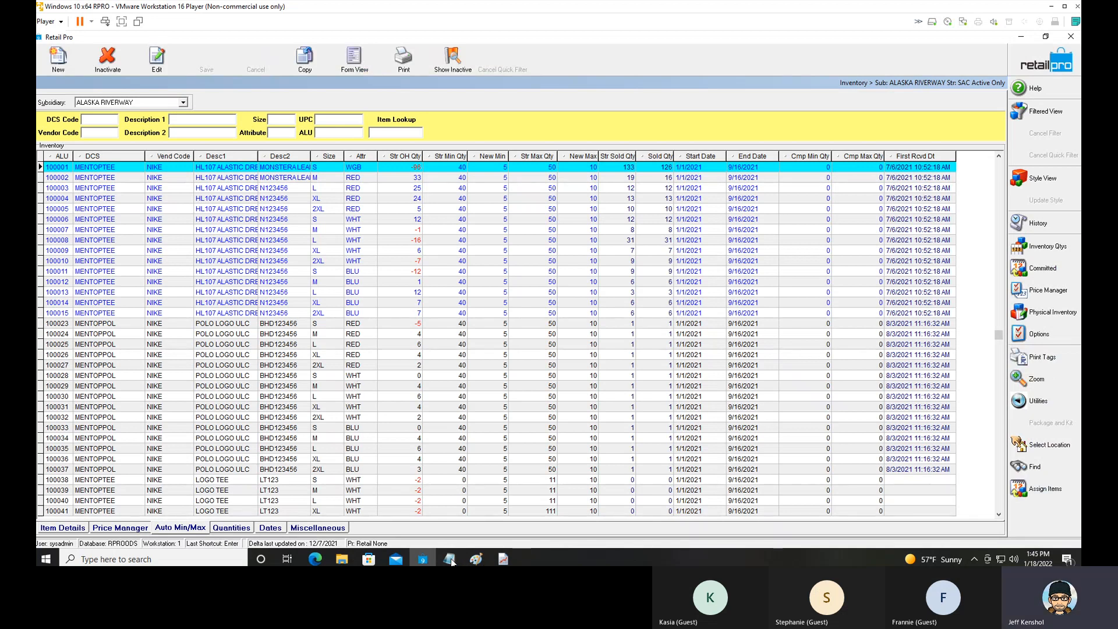
{"action": "mouse_move", "coordinate": [453, 561]}
{"action": "left_click", "coordinate": [463, 505]}
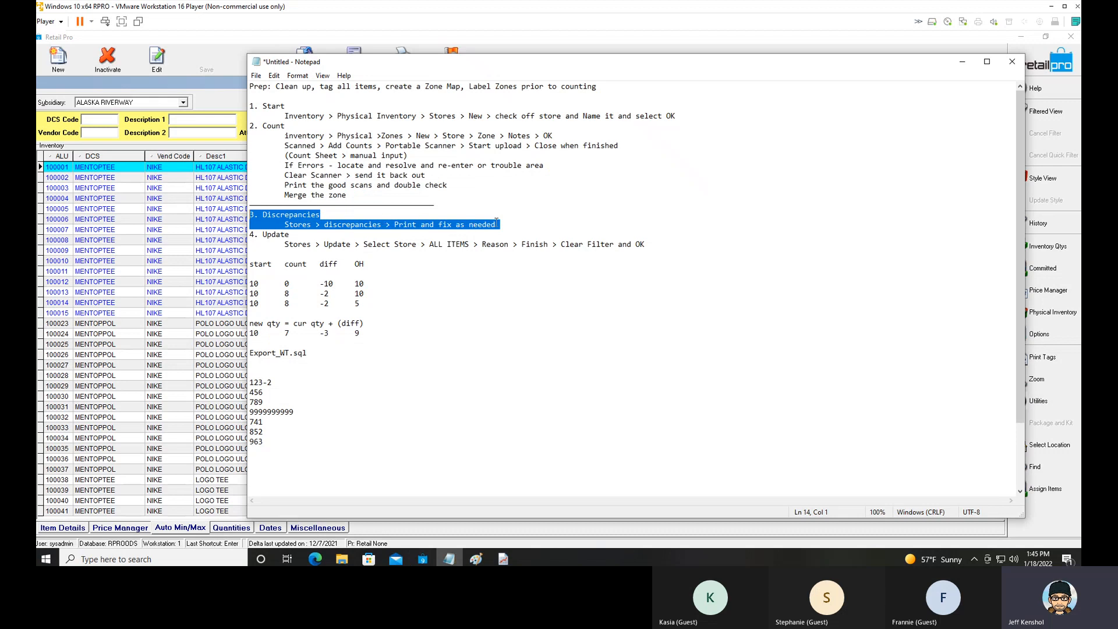
{"action": "left_click_drag", "start_coordinate": [501, 222], "coordinate": [243, 213]}
{"action": "left_click_drag", "start_coordinate": [647, 245], "coordinate": [241, 236]}
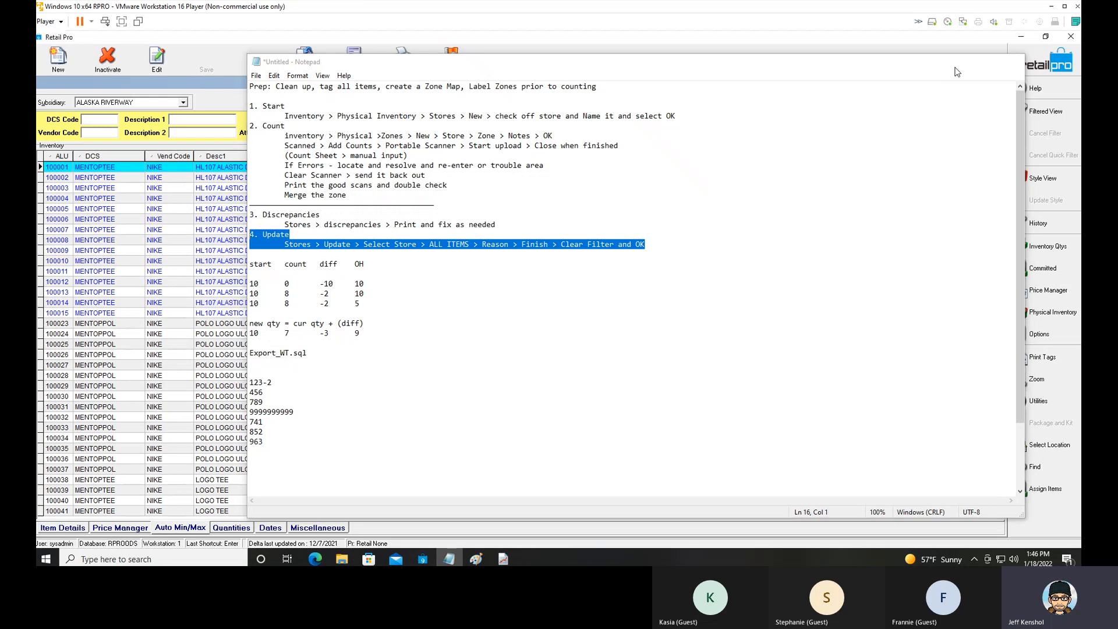
{"action": "left_click", "coordinate": [962, 62]}
Open the Stores physical inventory and update it for all stores with reason Physical and the All Inventory option.
{"action": "left_click", "coordinate": [1019, 313]}
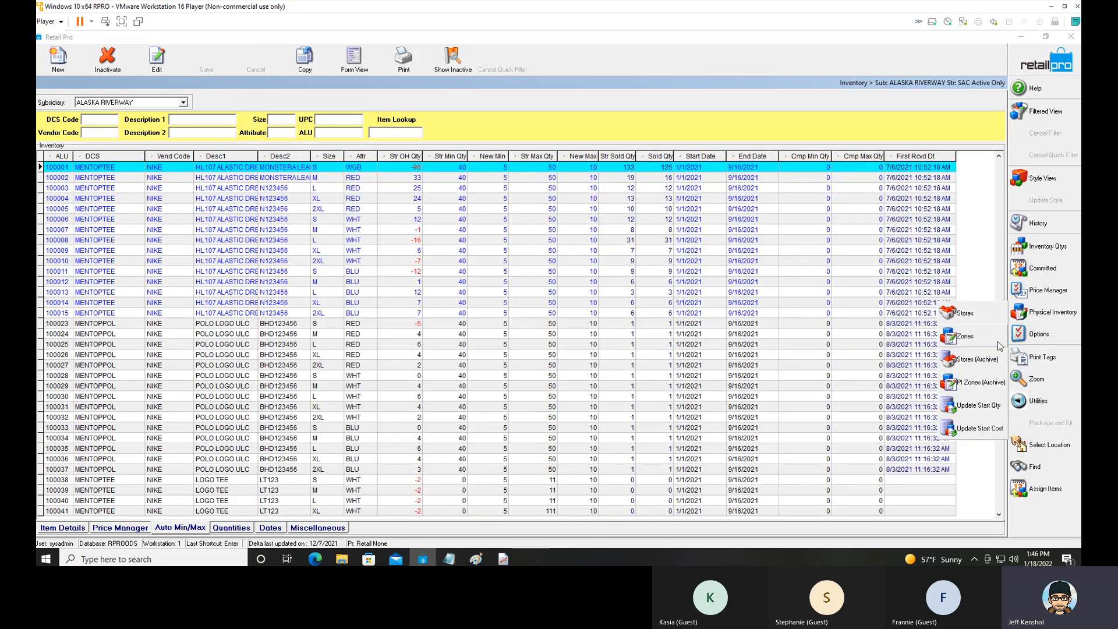
{"action": "left_click", "coordinate": [967, 313]}
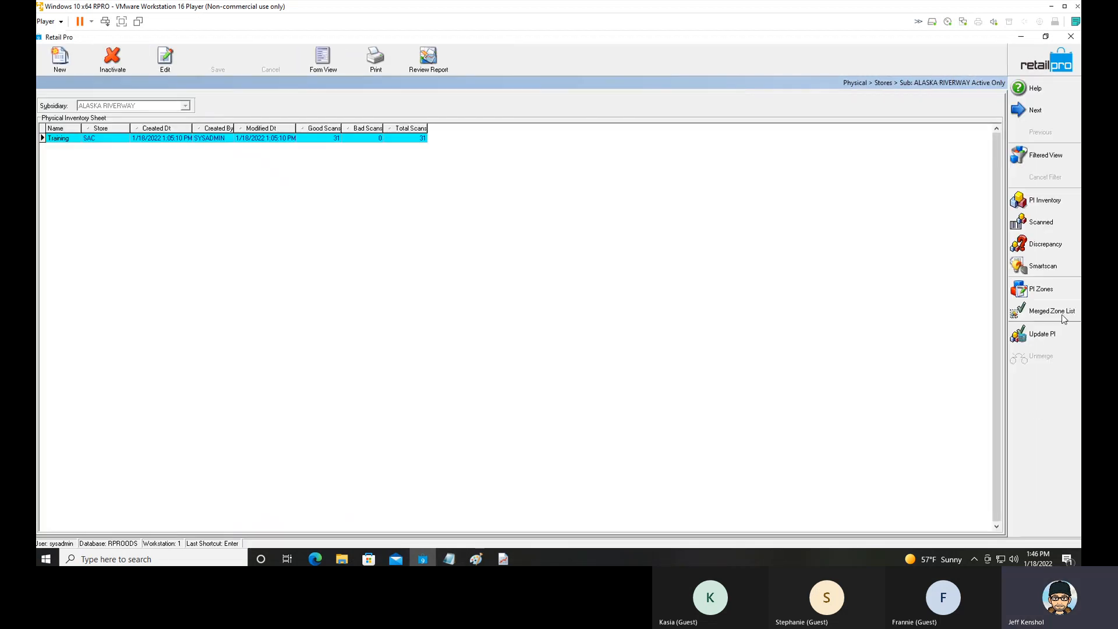
{"action": "left_click", "coordinate": [1049, 340]}
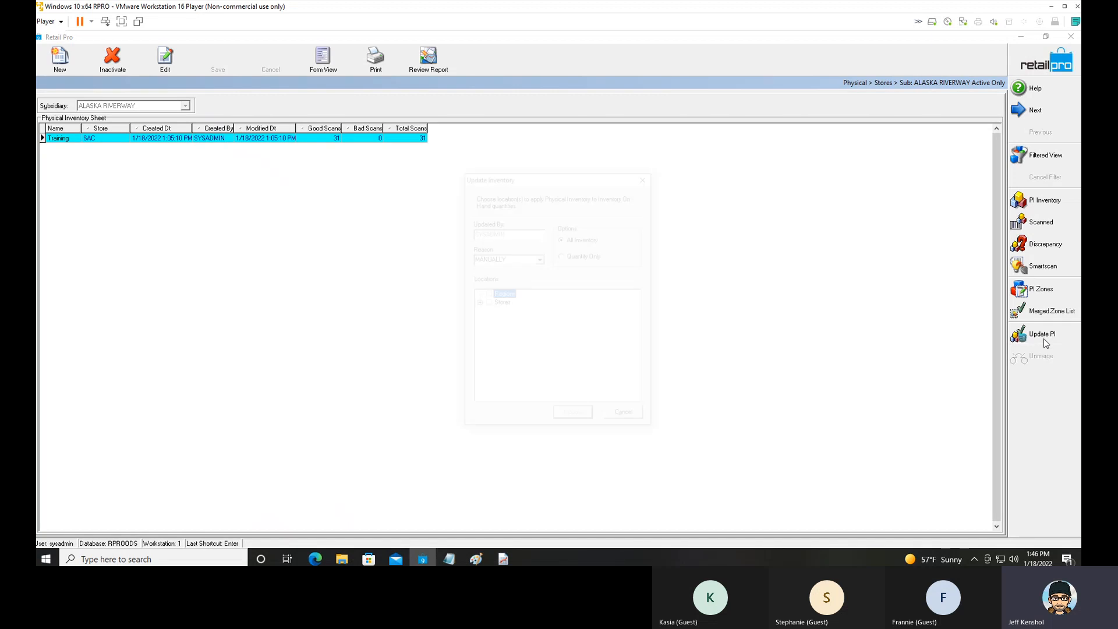
{"action": "left_click", "coordinate": [488, 303]}
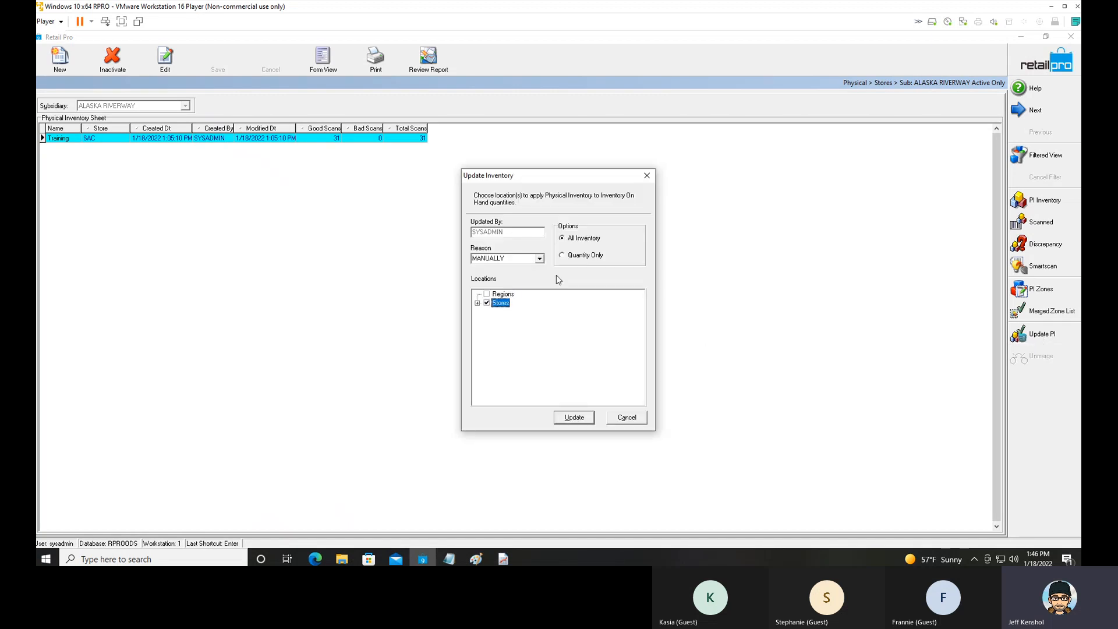
{"action": "left_click", "coordinate": [540, 258]}
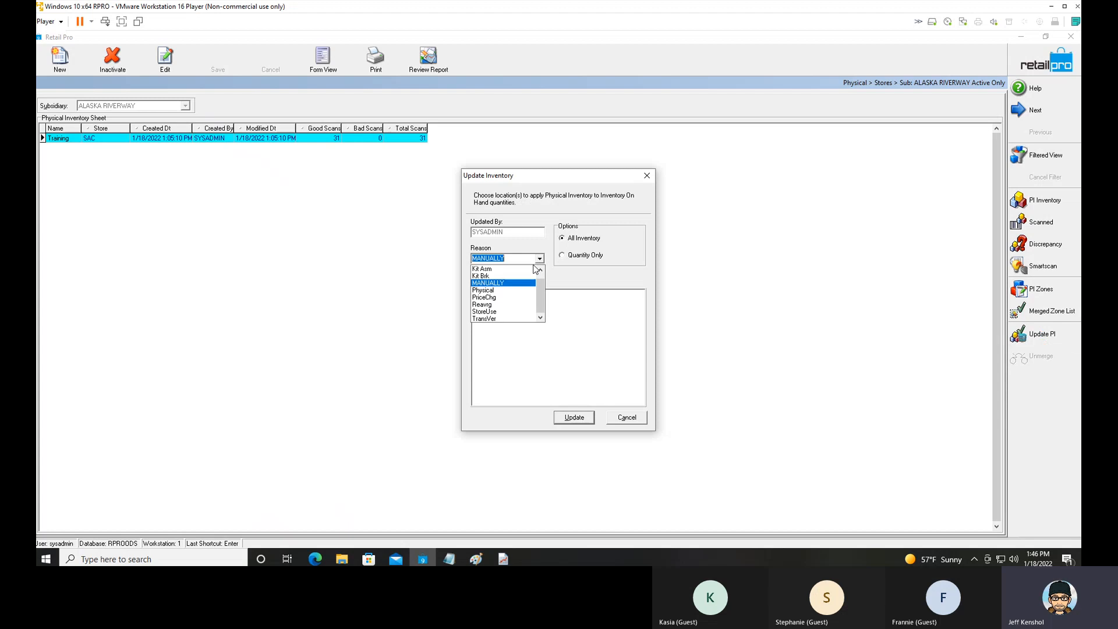
{"action": "left_click", "coordinate": [512, 294]}
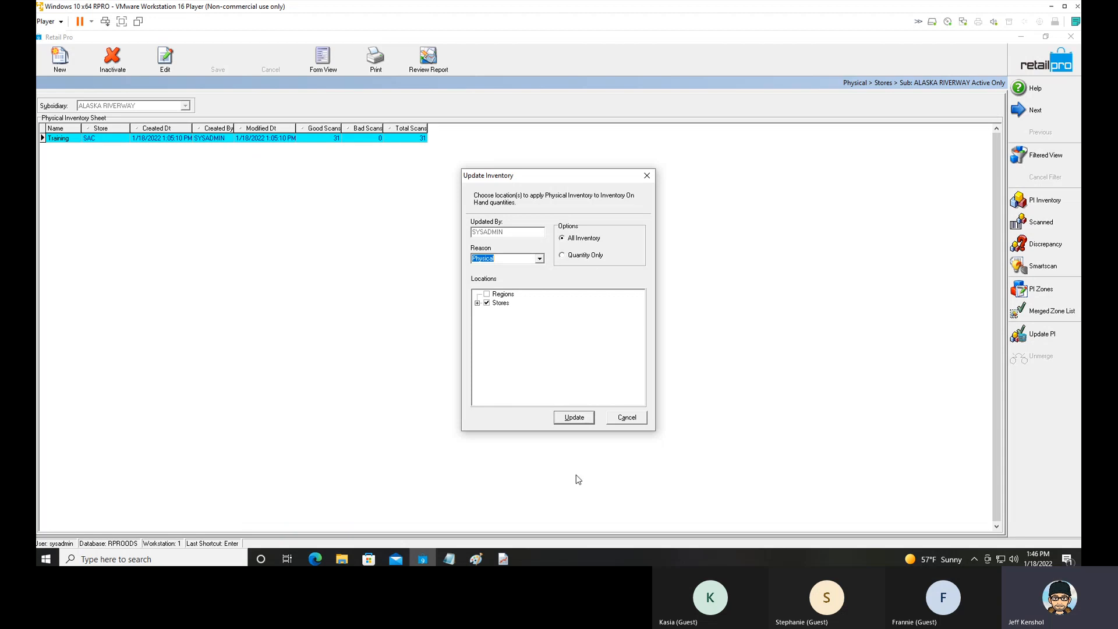
{"action": "left_click", "coordinate": [576, 420]}
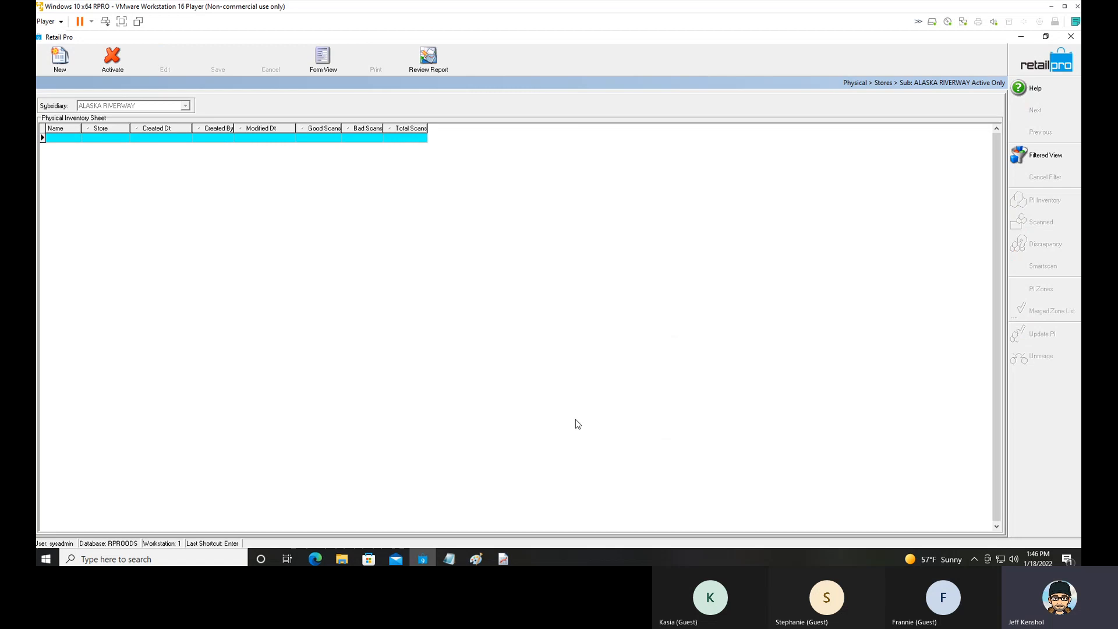
Leave the inventory for the adjustment memos and examine the item quantity differences of store SAC's Physical memo in form view.
{"action": "left_click", "coordinate": [1033, 57]}
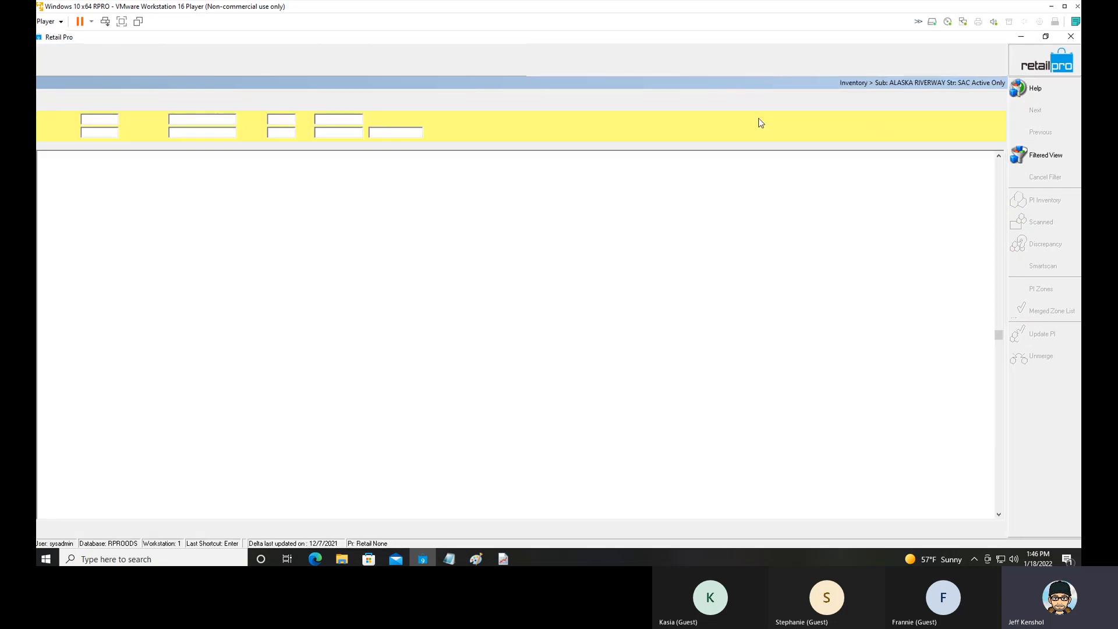
{"action": "left_click", "coordinate": [1020, 59]}
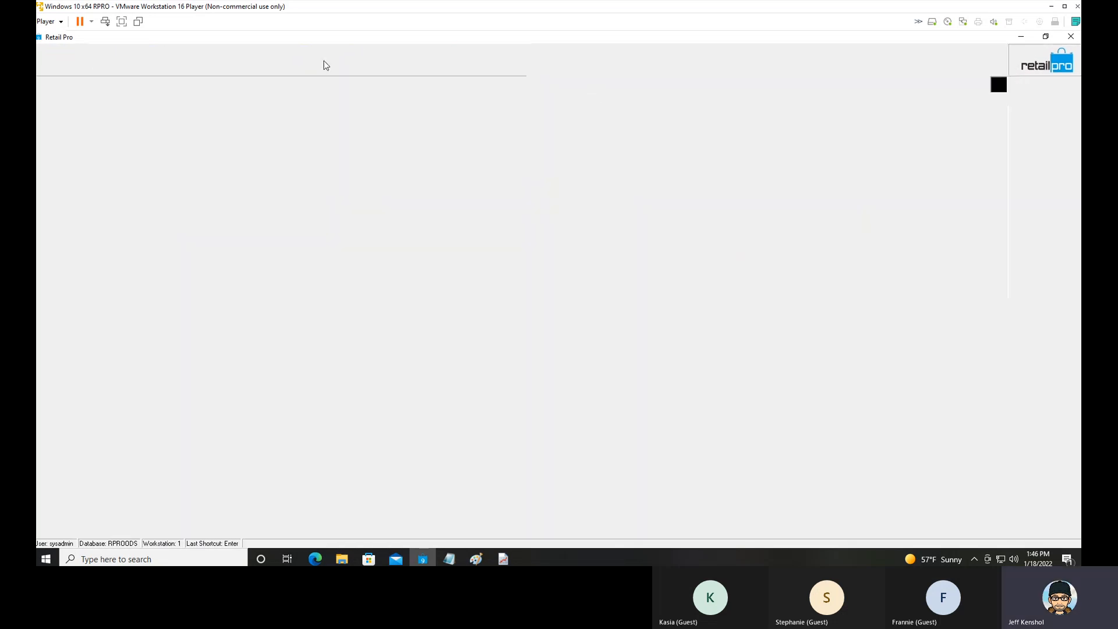
{"action": "left_click", "coordinate": [205, 63]}
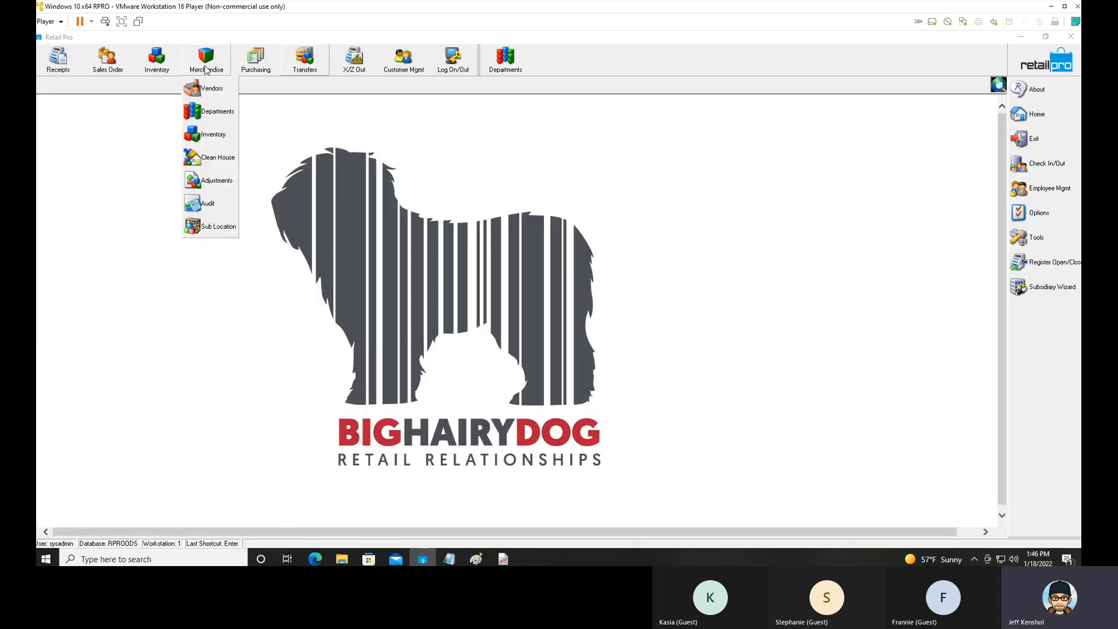
{"action": "left_click", "coordinate": [216, 181]}
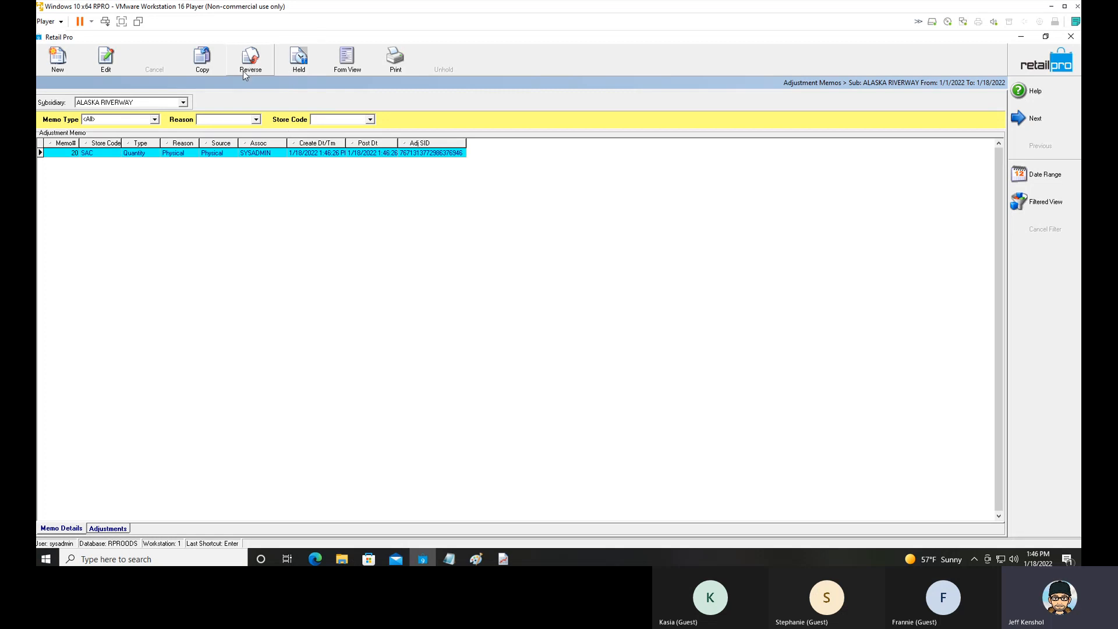
{"action": "left_click", "coordinate": [347, 58]}
{"action": "left_click", "coordinate": [505, 336]}
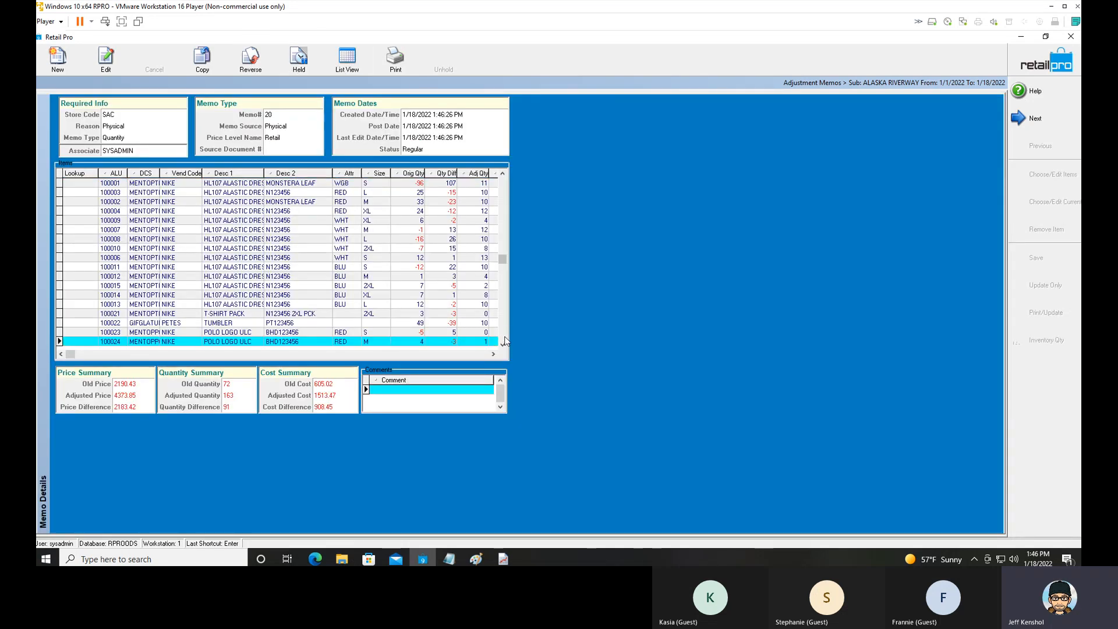
Look through the Physical memo's remaining item quantity differences and switch to the Report Viewer.
{"action": "left_click_drag", "start_coordinate": [505, 337], "coordinate": [505, 261]}
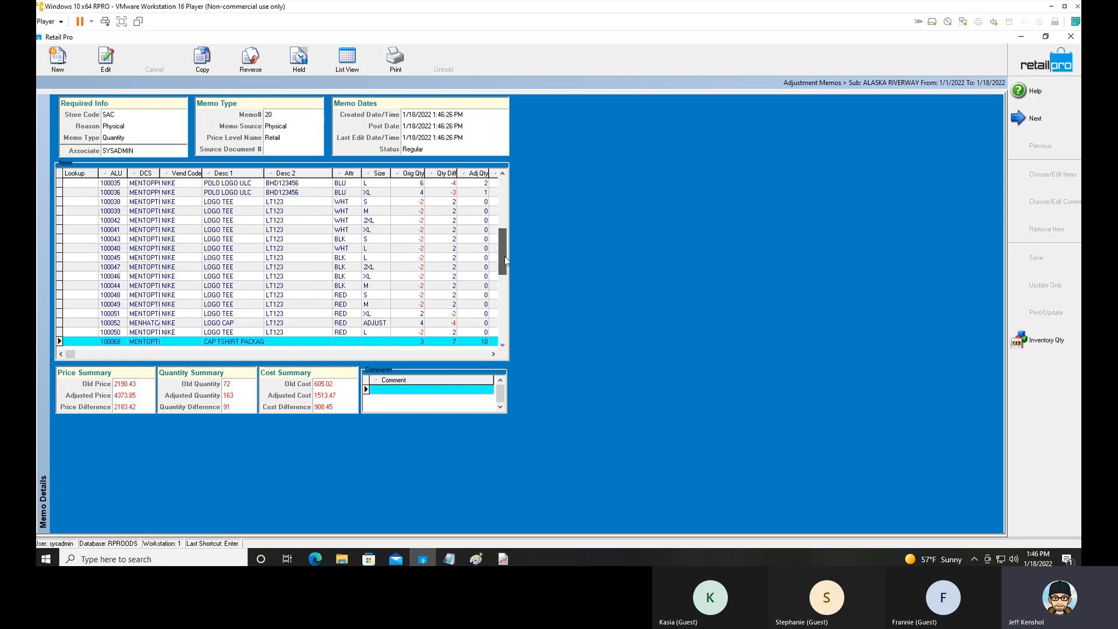
{"action": "left_click_drag", "start_coordinate": [508, 213], "coordinate": [509, 200]}
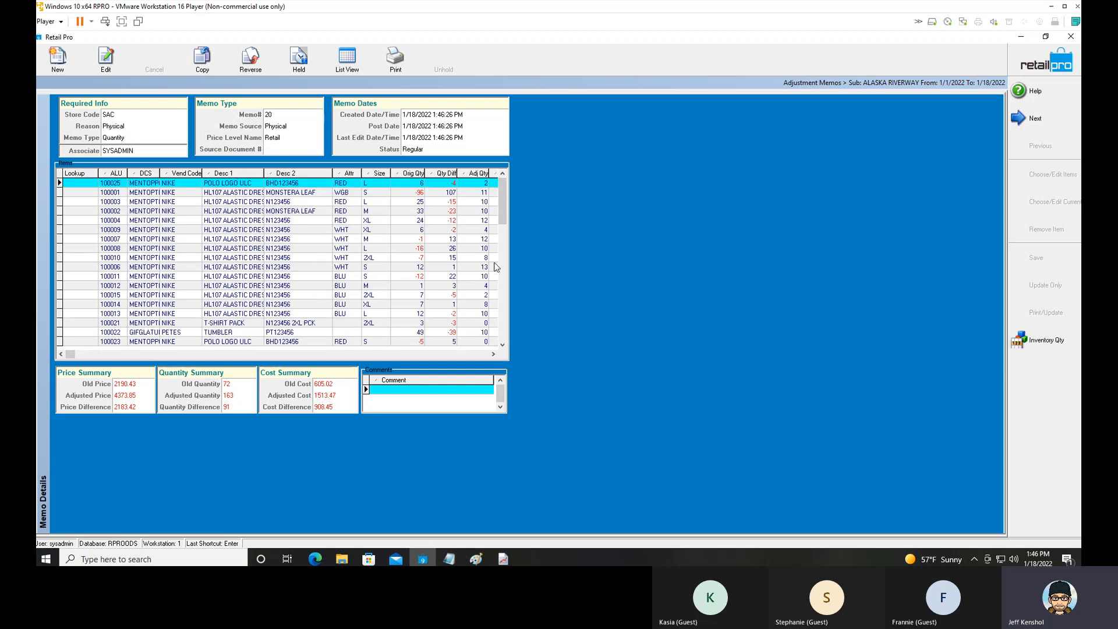
{"action": "left_click", "coordinate": [1023, 40]}
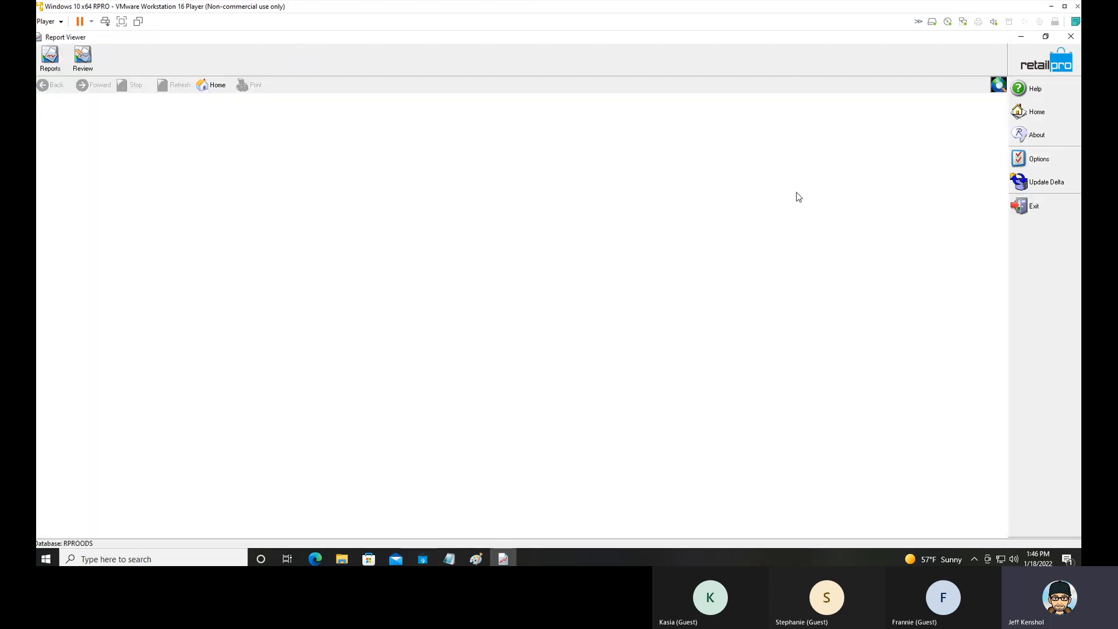
Open the report list and select the custom report BHD ADJ: PI Ranked Depts Top 10 Shrink.
{"action": "left_click", "coordinate": [50, 57]}
{"action": "left_click", "coordinate": [557, 322]}
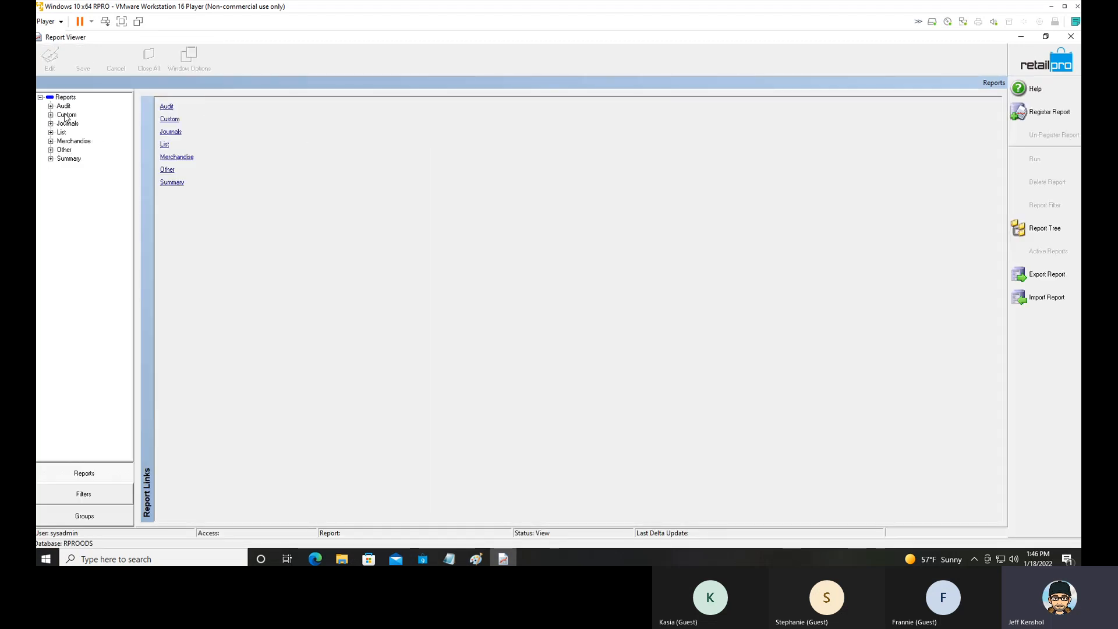
{"action": "left_click", "coordinate": [50, 115]}
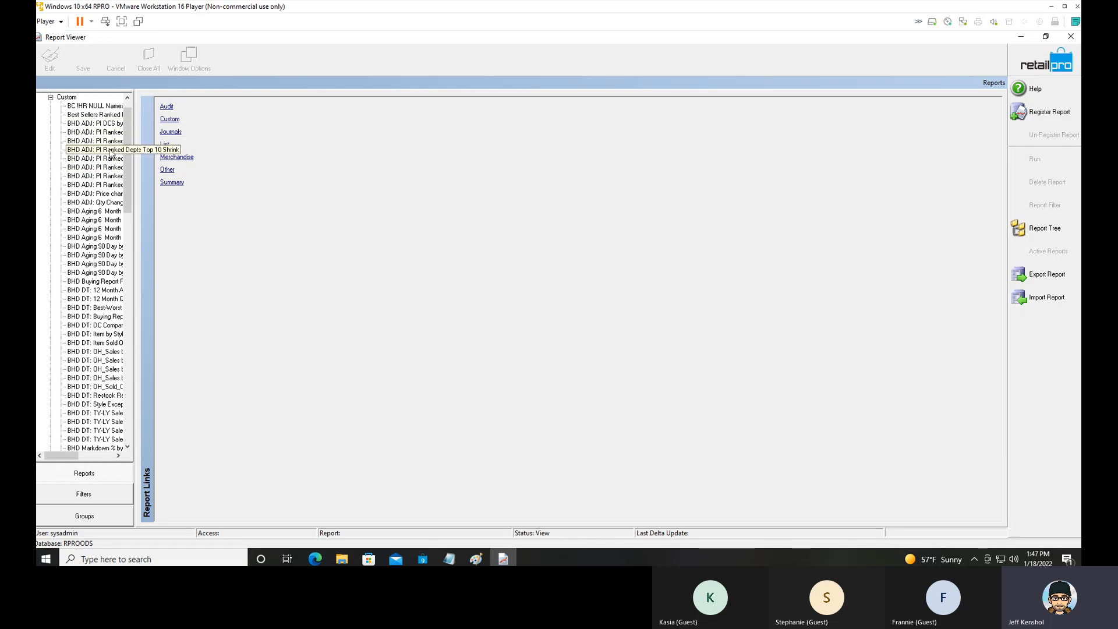
{"action": "left_click", "coordinate": [110, 150]}
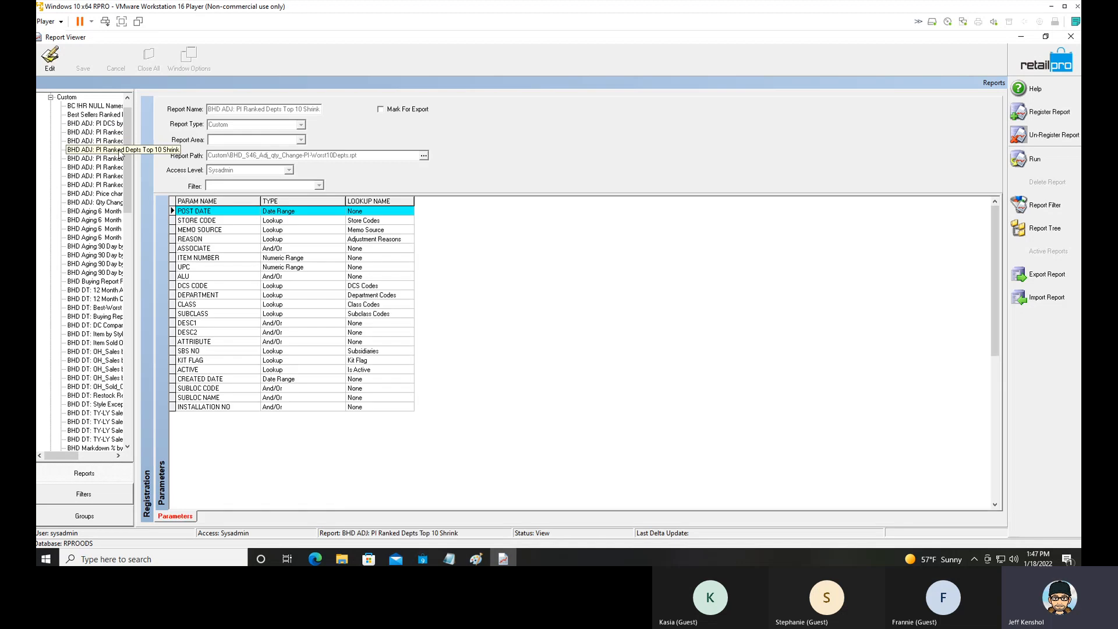
Run the Top 10 Shrink report filtered to reason 1: Physical, updating the report file on disk.
{"action": "left_click", "coordinate": [1020, 162]}
{"action": "left_click", "coordinate": [467, 233]}
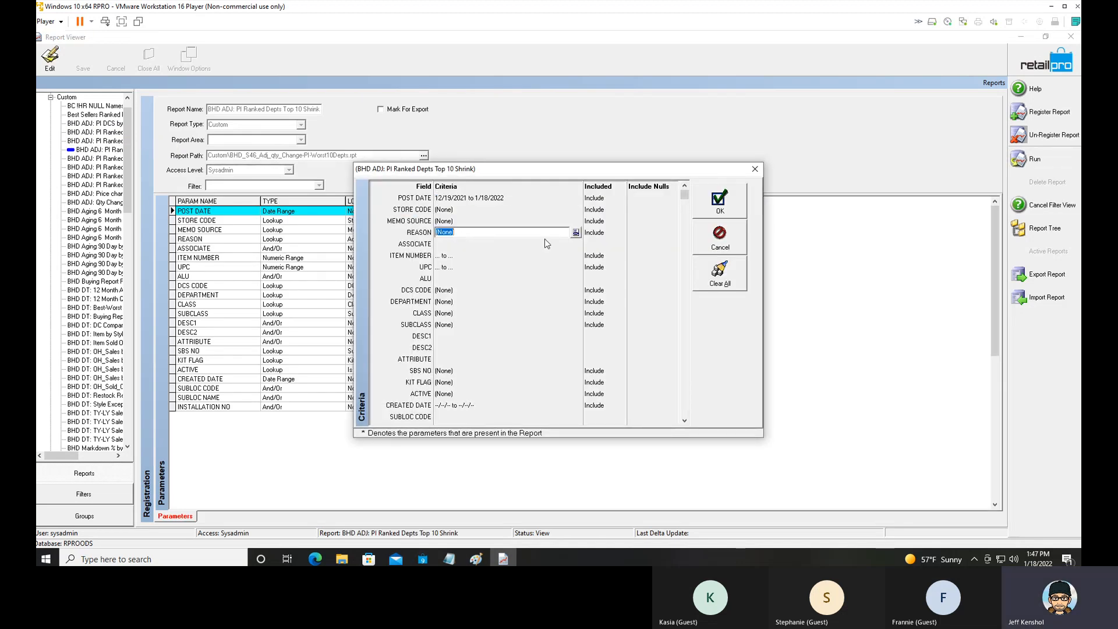
{"action": "left_click", "coordinate": [577, 233]}
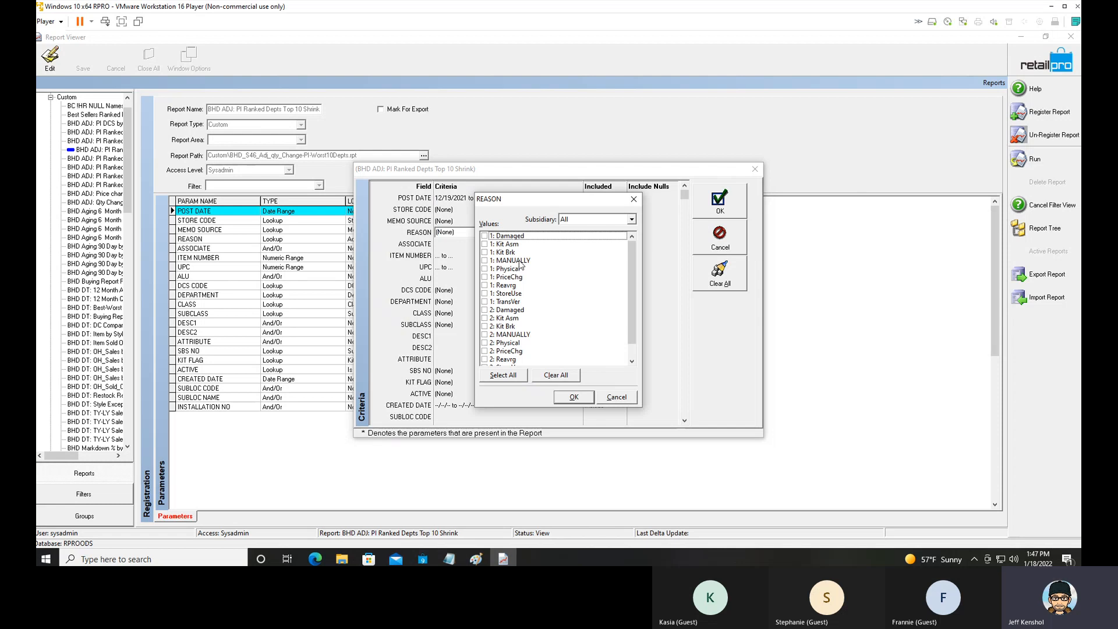
{"action": "left_click", "coordinate": [484, 270]}
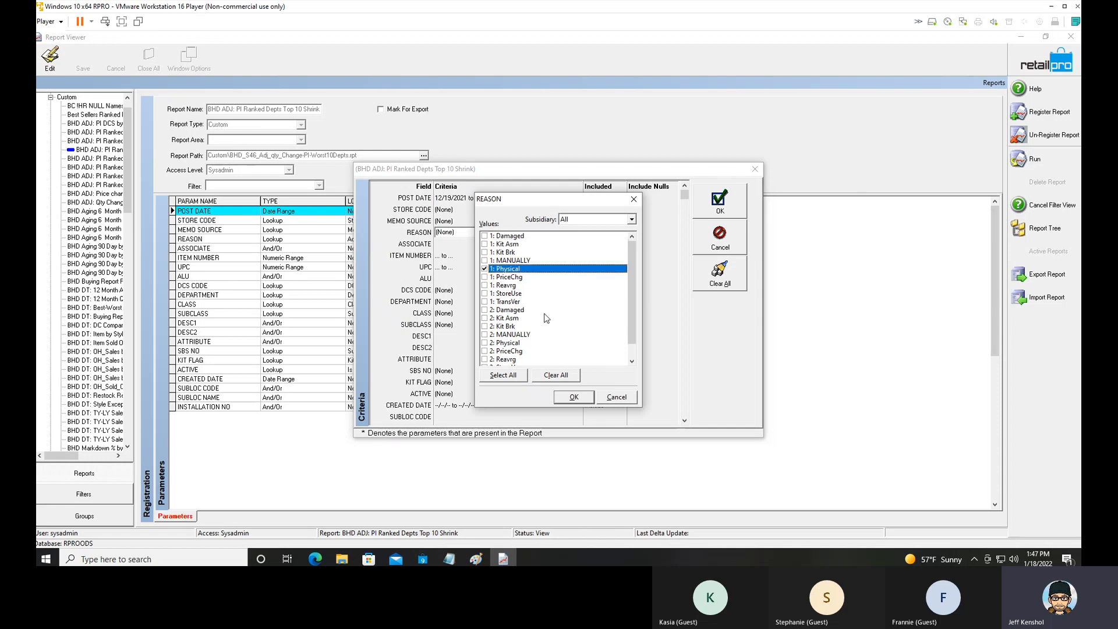
{"action": "left_click", "coordinate": [573, 398]}
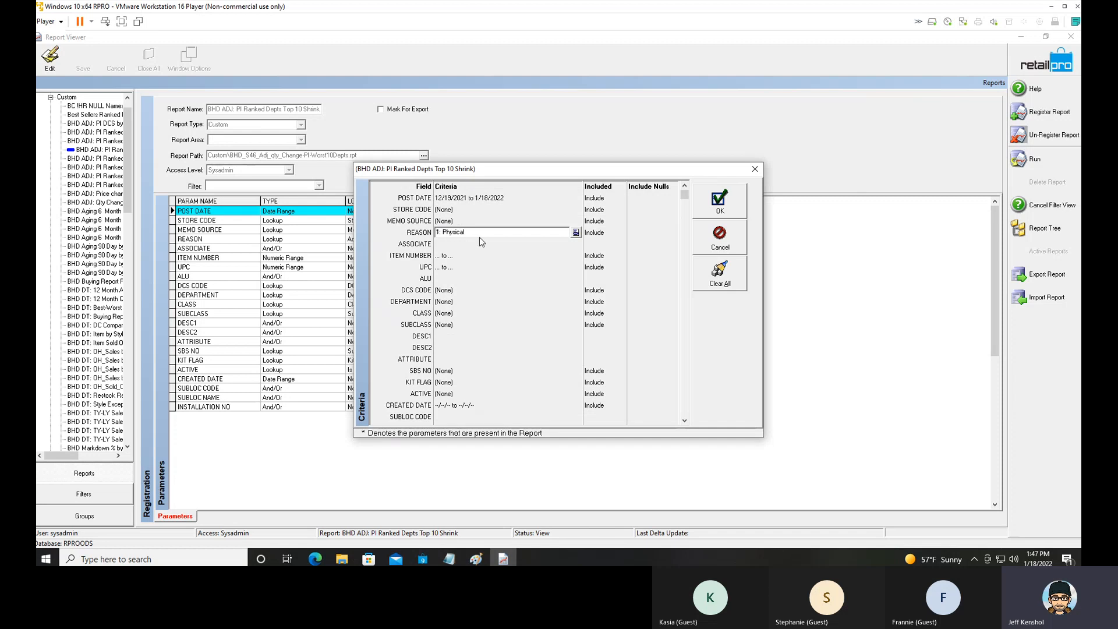
{"action": "left_click", "coordinate": [724, 208]}
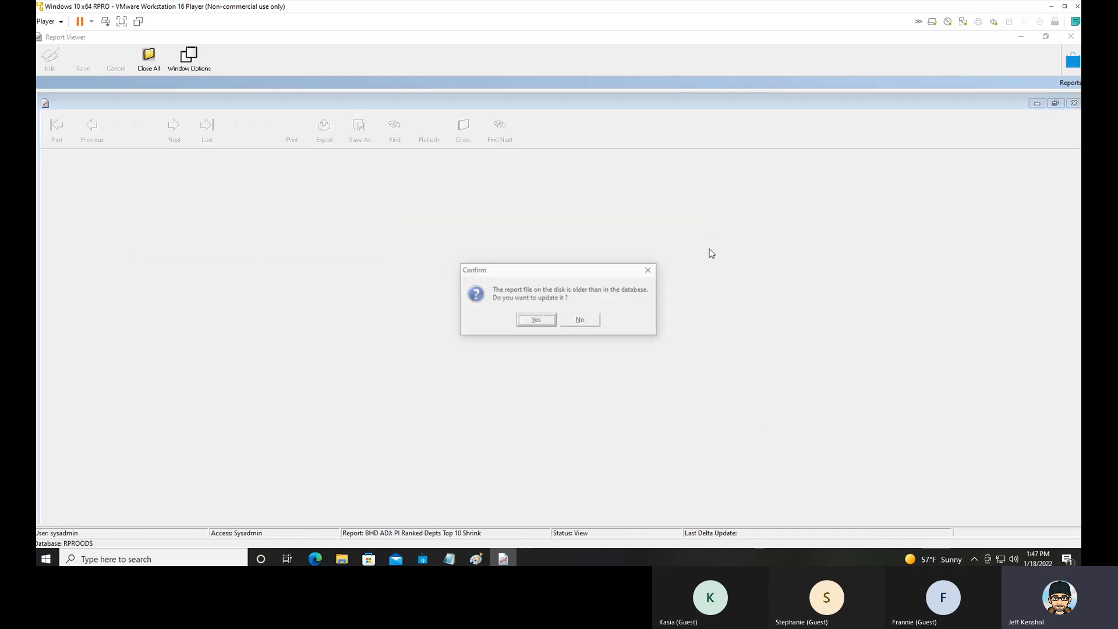
{"action": "left_click", "coordinate": [539, 322]}
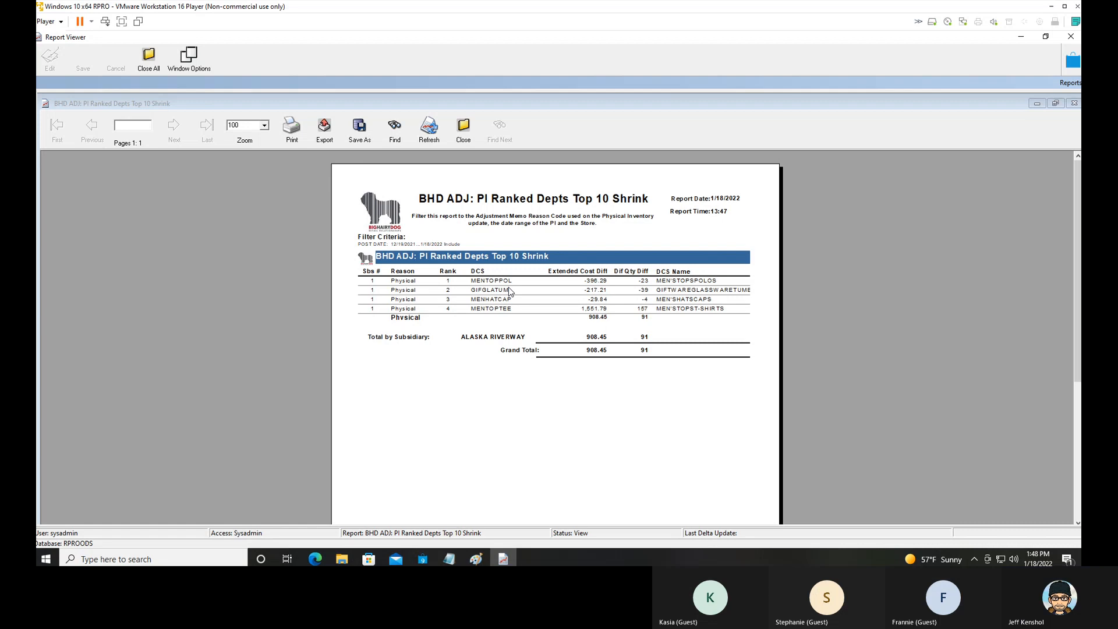
Close the shrink report and switch back to the adjustment memo in Retail Pro.
{"action": "left_click", "coordinate": [464, 137]}
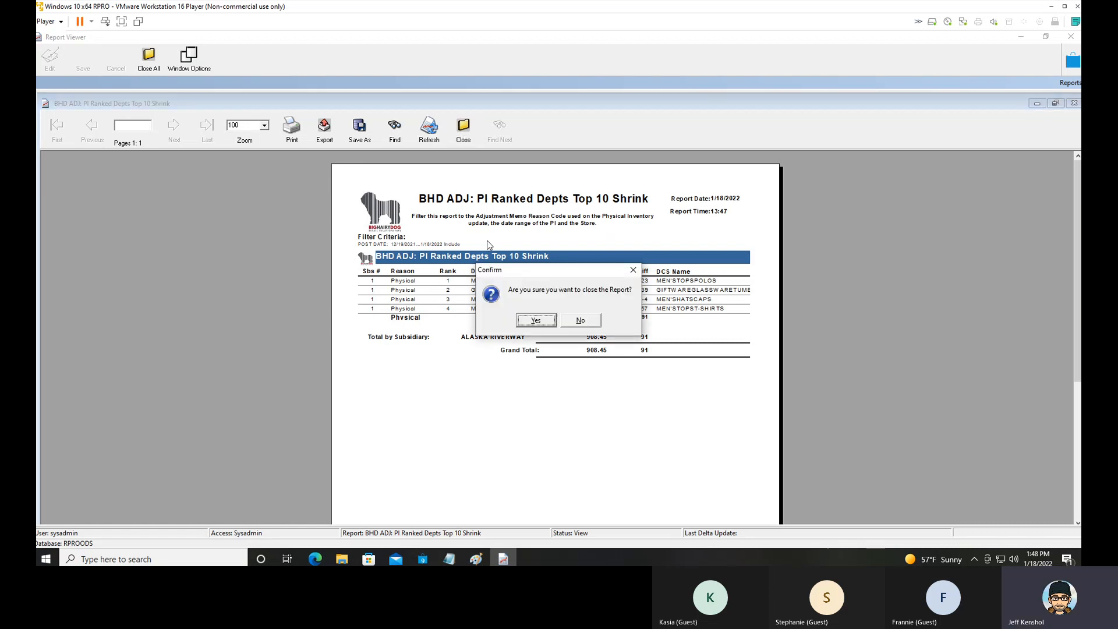
{"action": "left_click", "coordinate": [545, 324]}
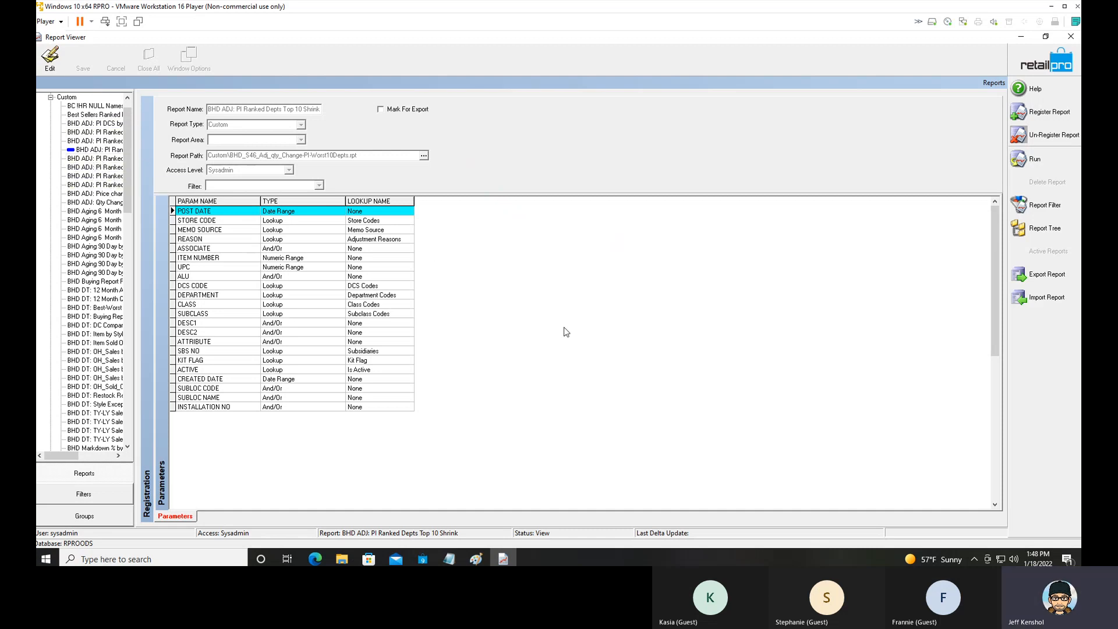
{"action": "left_click", "coordinate": [1023, 37]}
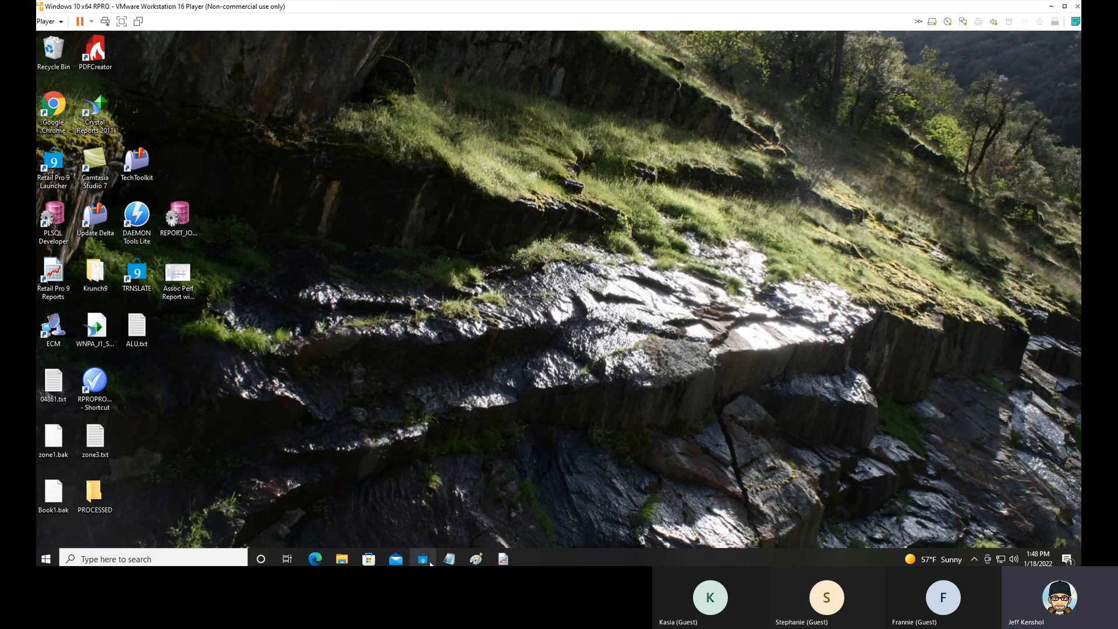
{"action": "left_click", "coordinate": [429, 562]}
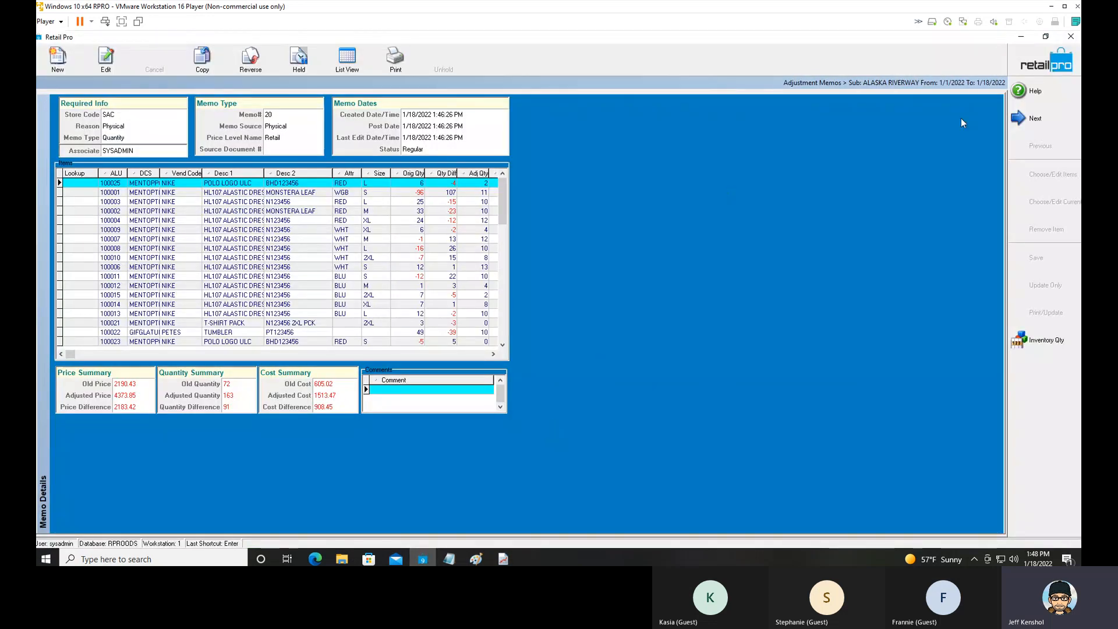
Leave the memo and open the PI Tool options under Merchandise in the local System Preferences.
{"action": "left_click", "coordinate": [1044, 63]}
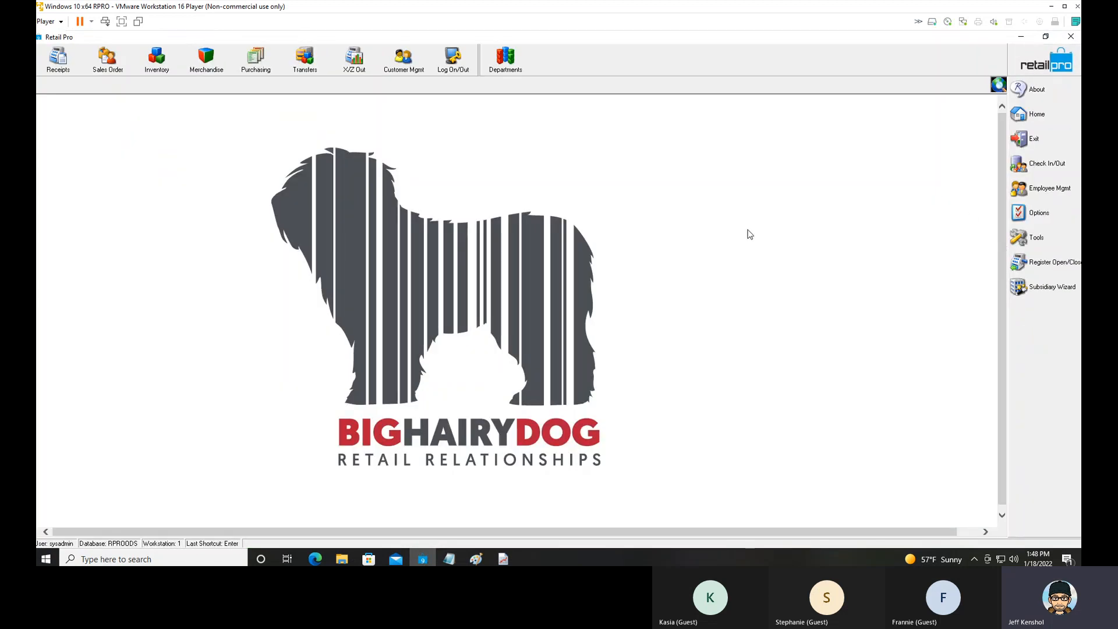
{"action": "left_click", "coordinate": [1040, 213]}
{"action": "left_click", "coordinate": [979, 236]}
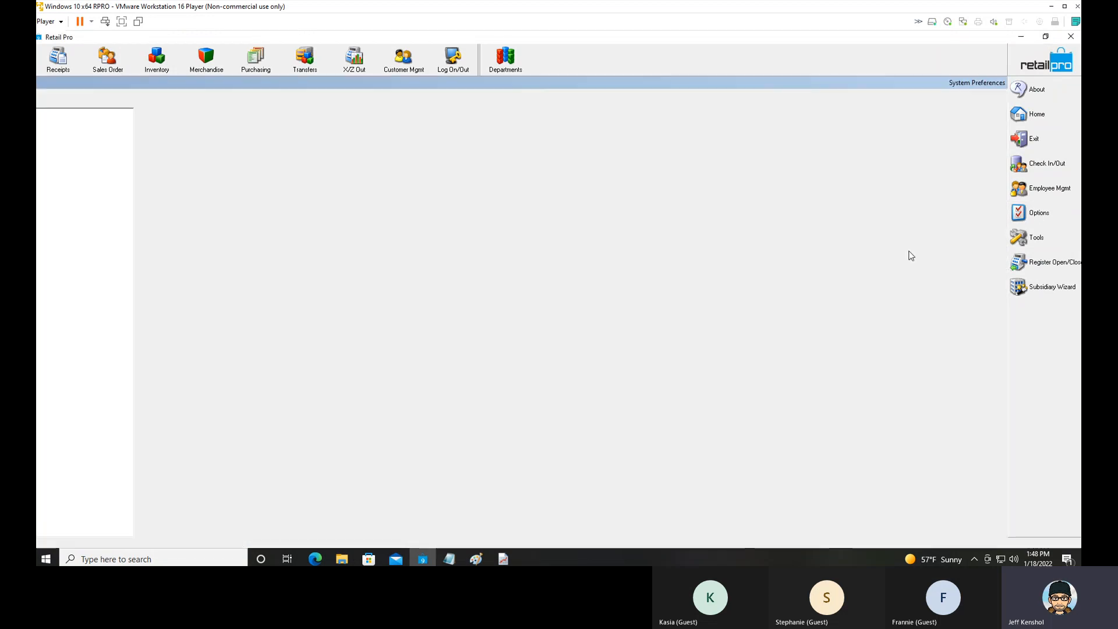
{"action": "left_click", "coordinate": [39, 184]}
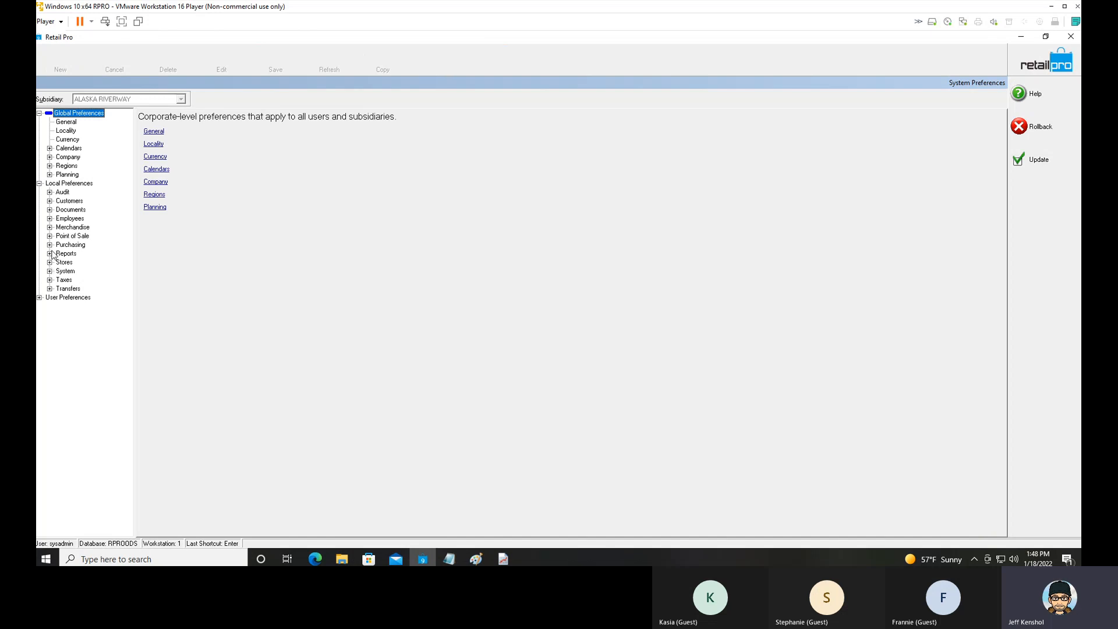
{"action": "left_click", "coordinate": [49, 227]}
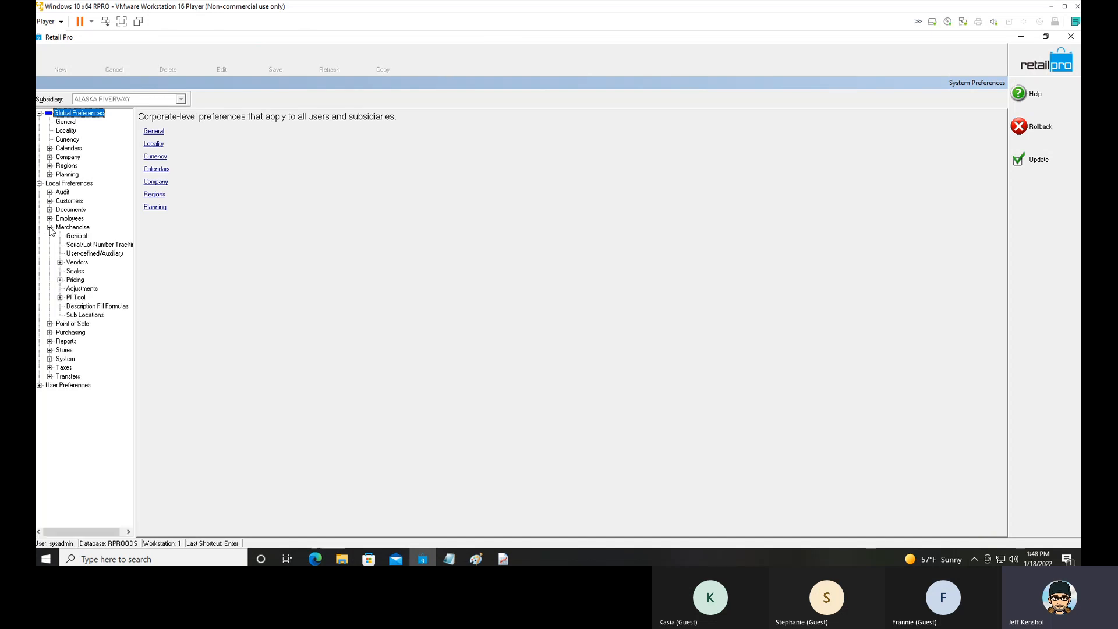
{"action": "left_click", "coordinate": [60, 298]}
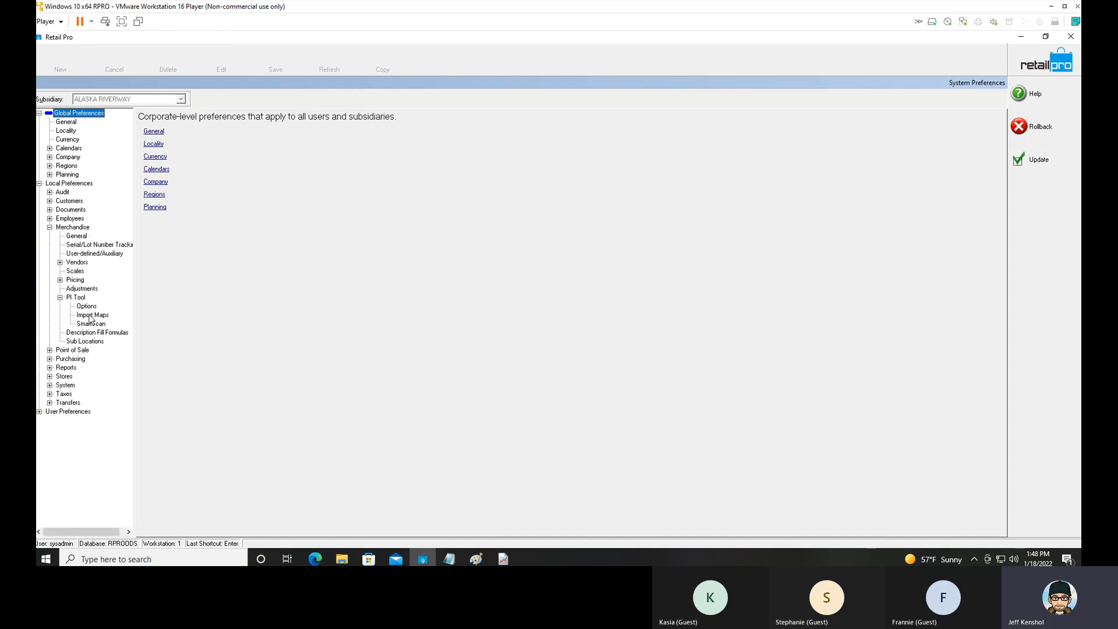
{"action": "left_click", "coordinate": [87, 307]}
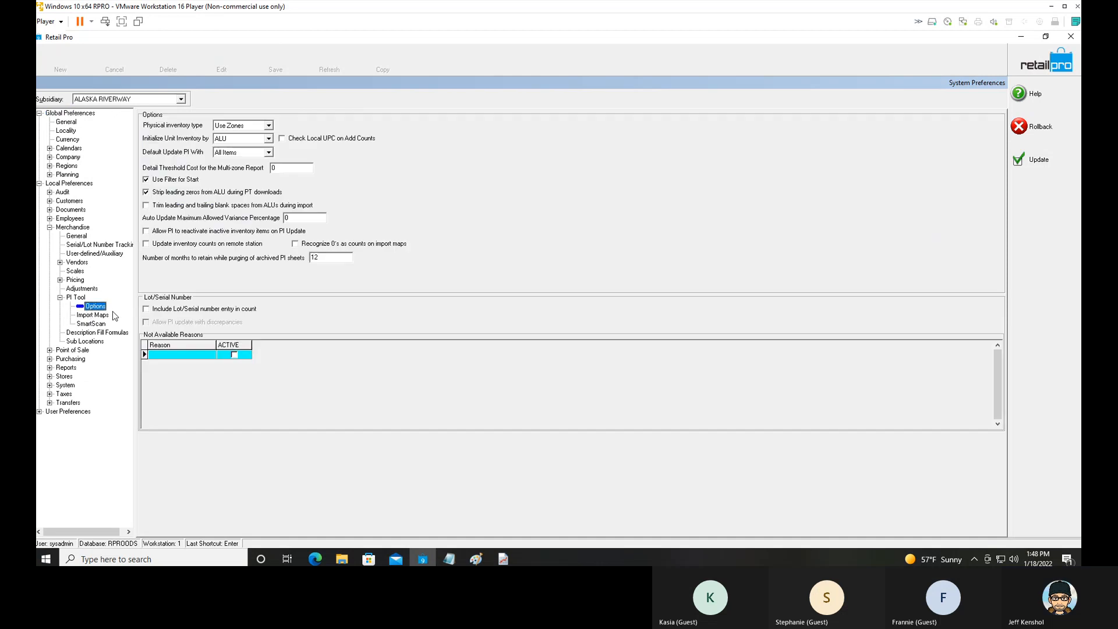
Point out the Update inventory counts on remote station option and open the PI Tool's Import Maps preferences.
{"action": "left_click", "coordinate": [169, 244]}
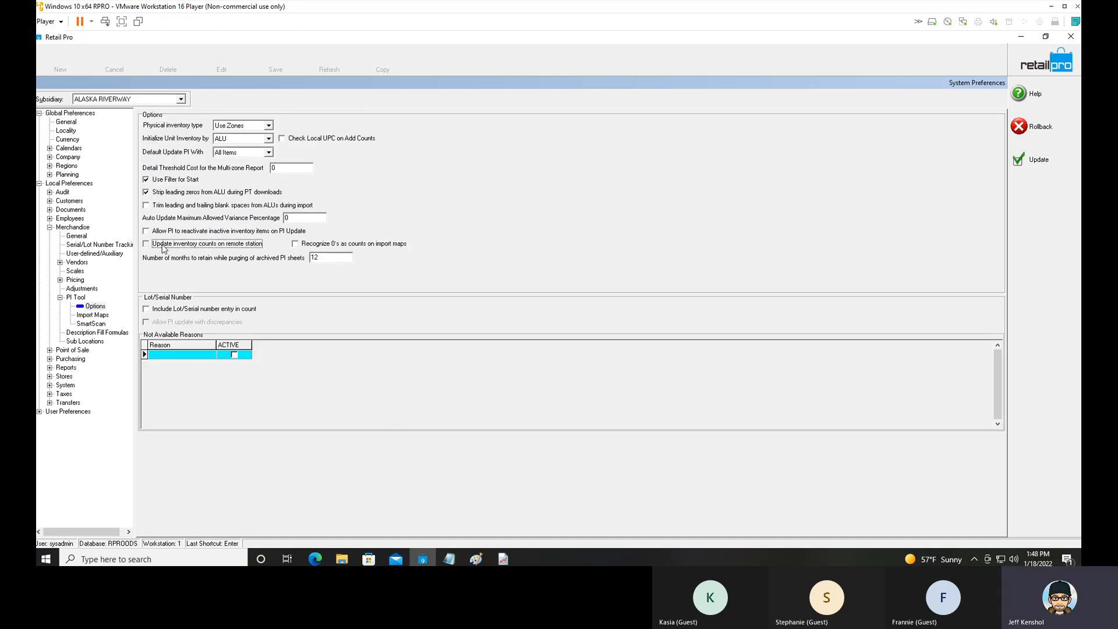
{"action": "left_click", "coordinate": [164, 248]}
{"action": "left_click", "coordinate": [164, 247]}
{"action": "left_click", "coordinate": [164, 248]}
{"action": "left_click", "coordinate": [97, 316]}
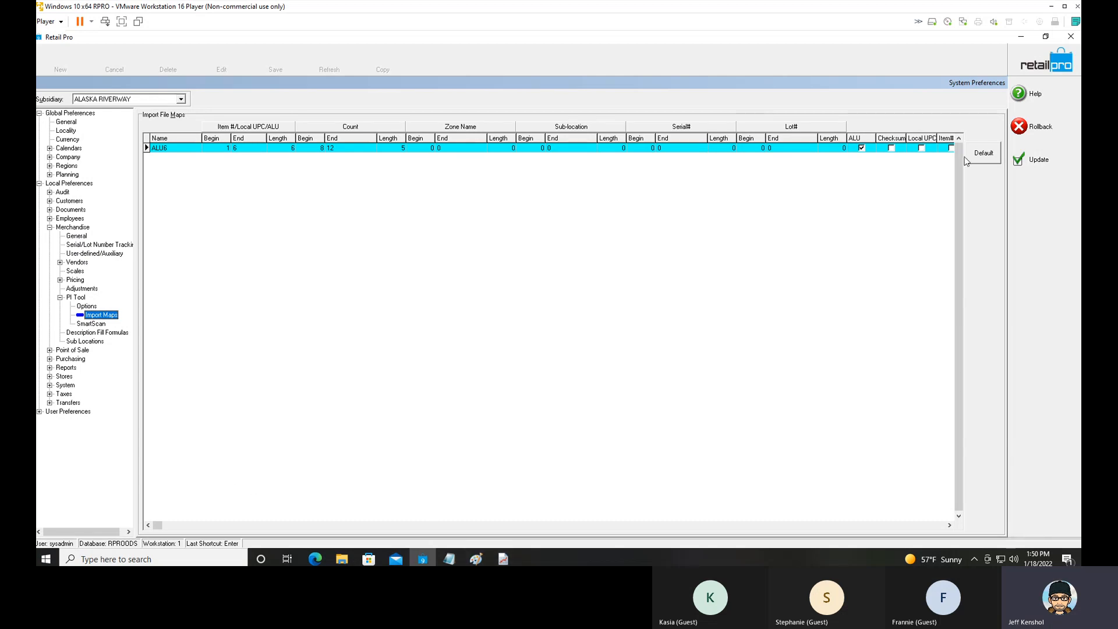
Shrink the Retail Pro window and open the count file zone3.txt from the desktop in Notepad.
{"action": "left_click", "coordinate": [1046, 37]}
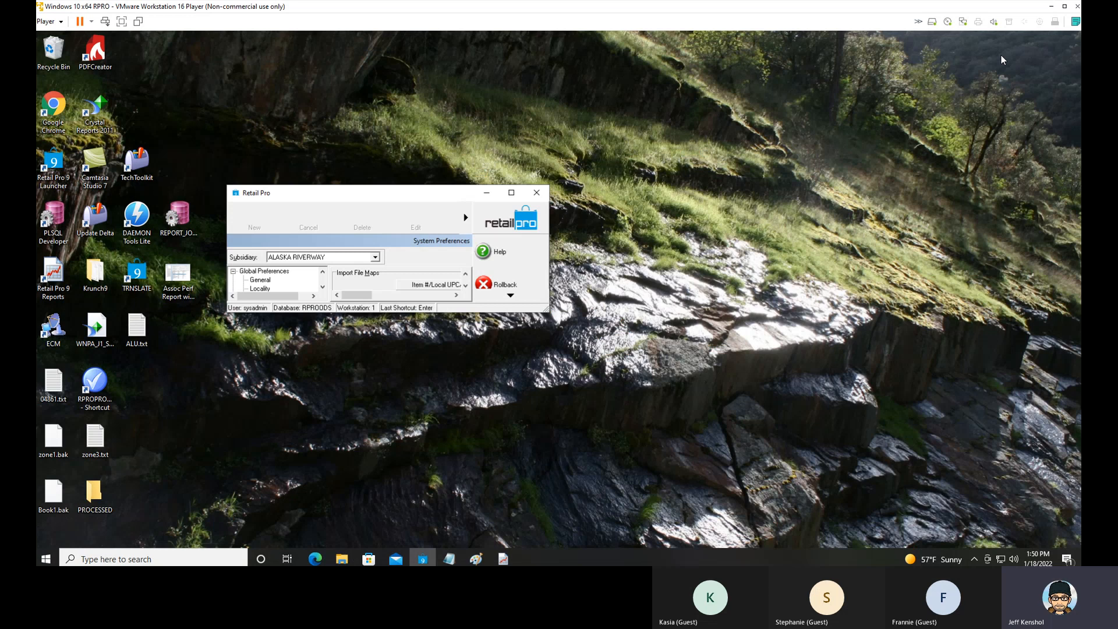
{"action": "left_click", "coordinate": [139, 332]}
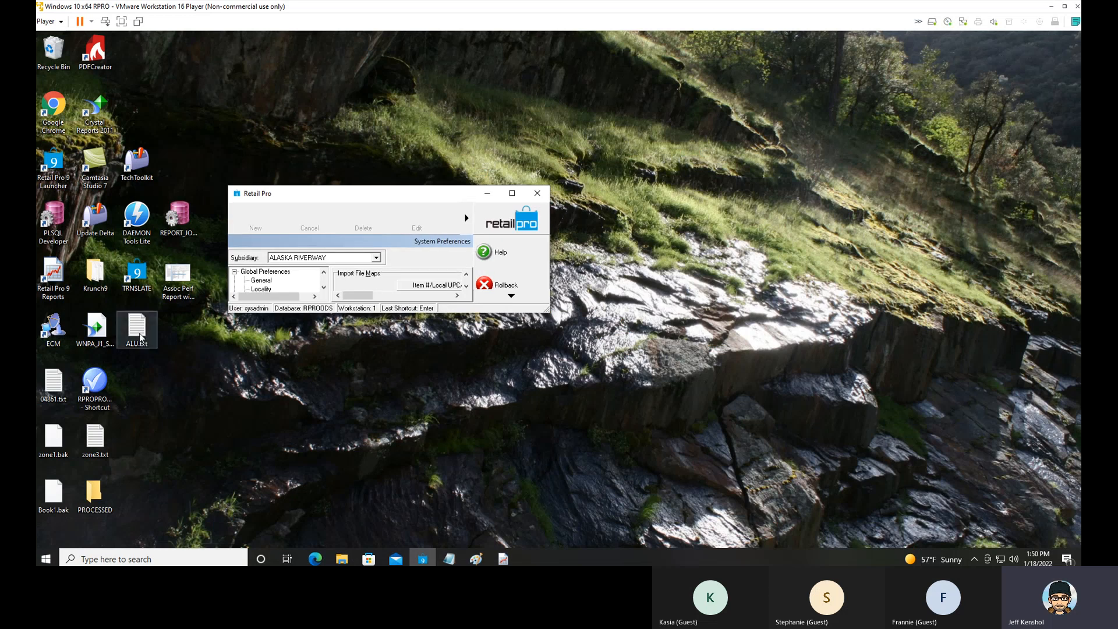
{"action": "double_click", "coordinate": [96, 440]}
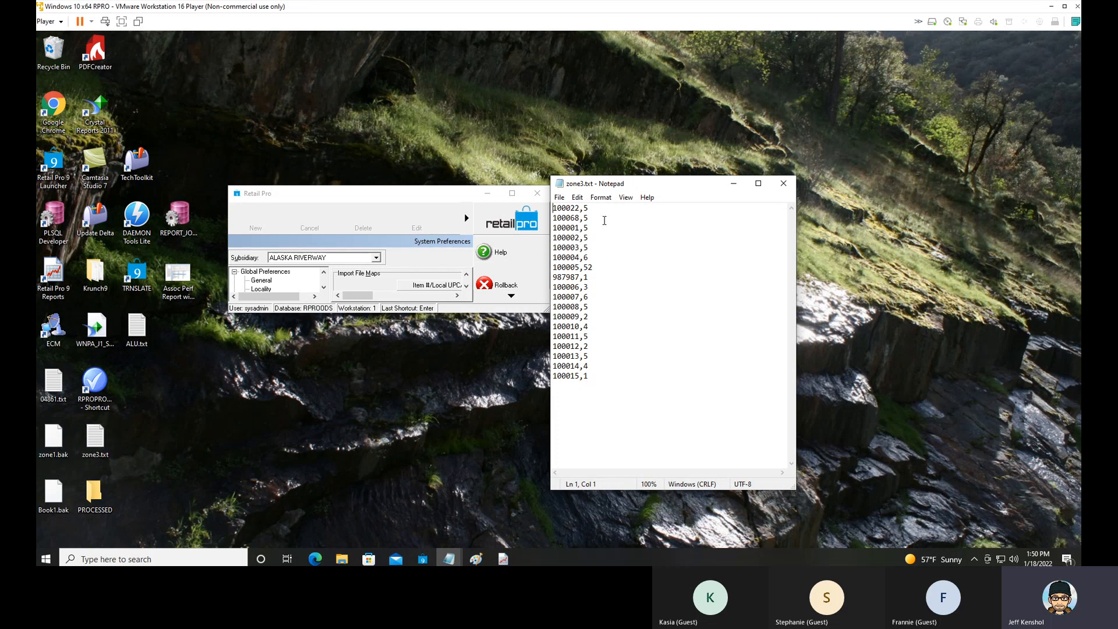
Insert a ruler line of consecutive digits above the first record in zone3.txt to number the character positions.
{"action": "key", "text": "Return"}
{"action": "key", "text": "Up"}
{"action": "type", "text": "123"}
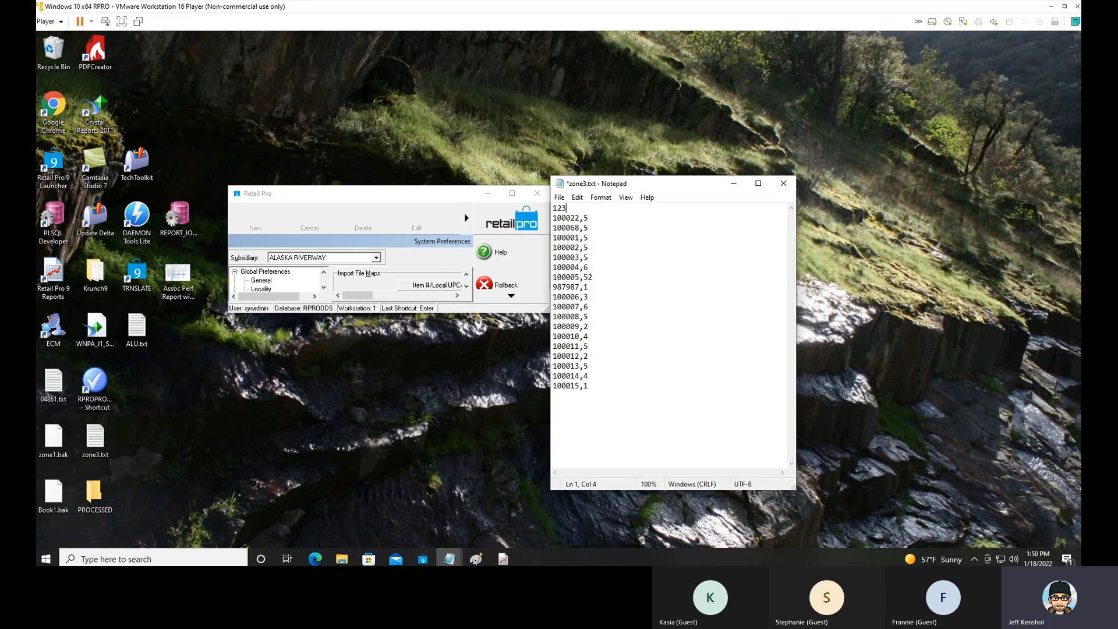
{"action": "type", "text": "45679801"}
{"action": "type", "text": "456790"}
{"action": "left_click_drag", "start_coordinate": [581, 210], "coordinate": [553, 208]}
{"action": "left_click_drag", "start_coordinate": [585, 208], "coordinate": [580, 209]}
{"action": "left_click", "coordinate": [585, 208]}
{"action": "type", "text": "8"}
{"action": "key", "text": "Right"}
{"action": "key", "text": "Delete"}
{"action": "left_click_drag", "start_coordinate": [584, 207], "coordinate": [607, 208]}
Return to the full-size Import Maps preferences and examine the ALU6 map's item and count begin, end and length values.
{"action": "left_click", "coordinate": [512, 193]}
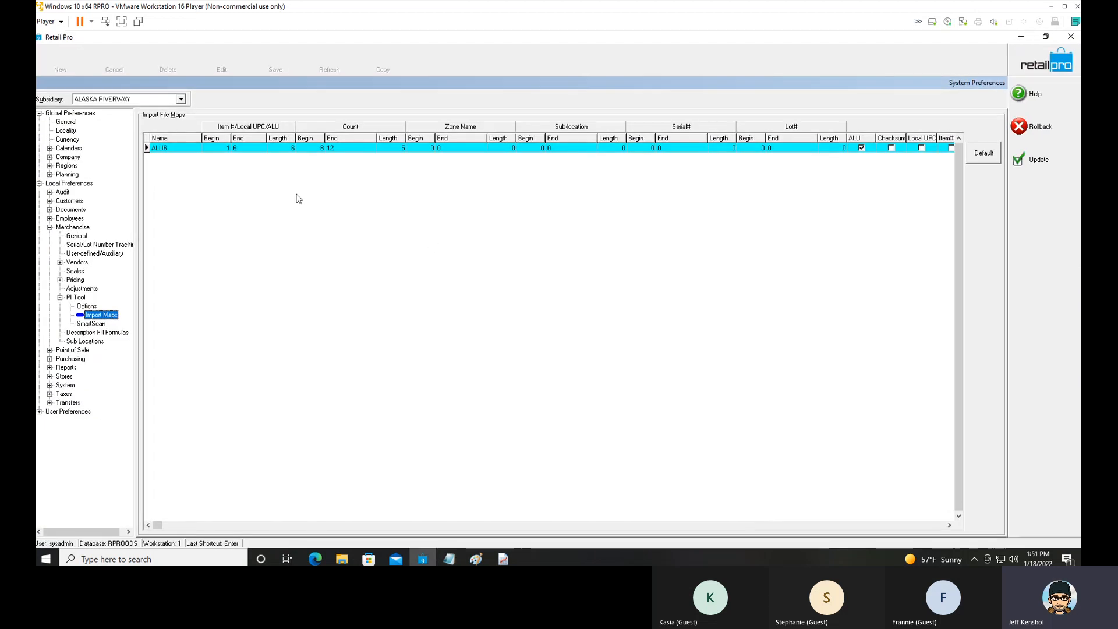
{"action": "left_click", "coordinate": [216, 150]}
{"action": "left_click", "coordinate": [252, 150]}
{"action": "left_click", "coordinate": [282, 149]}
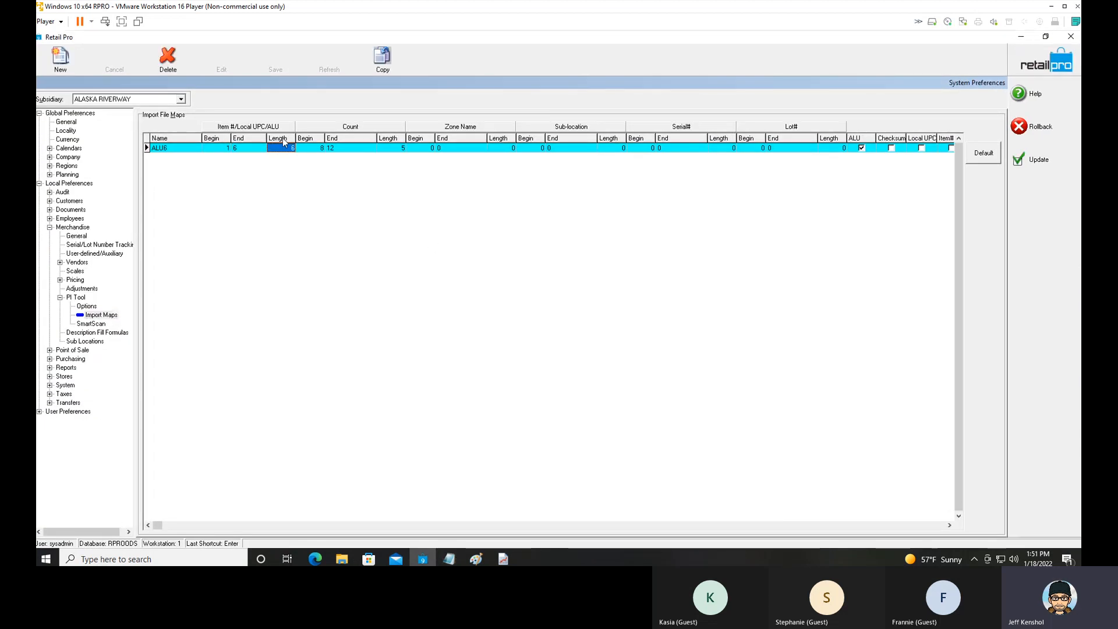
{"action": "left_click", "coordinate": [318, 150]}
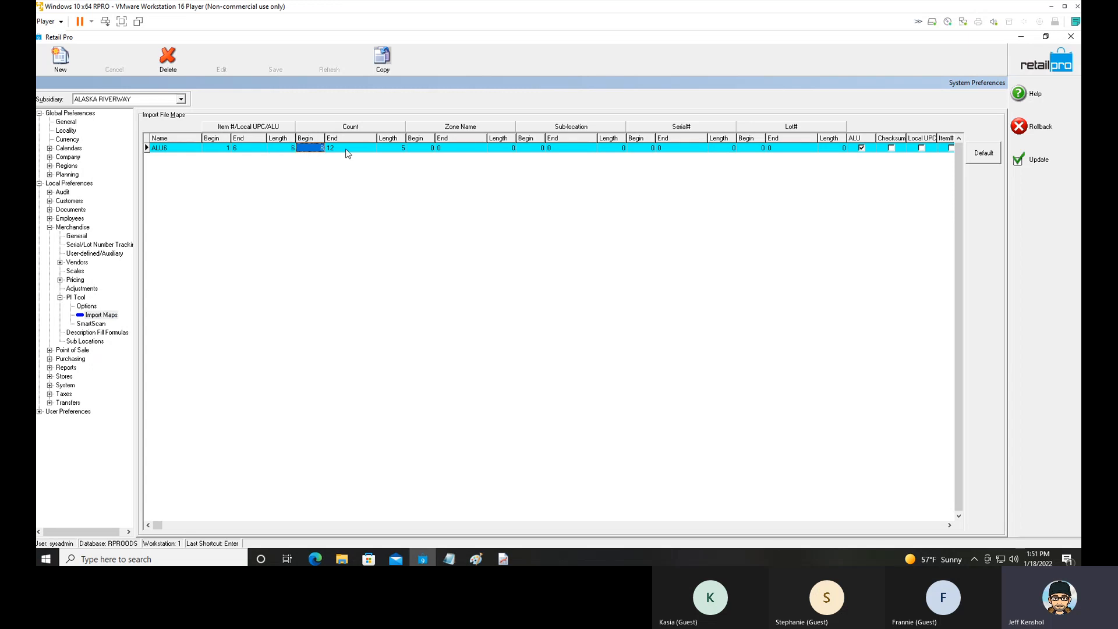
{"action": "left_click", "coordinate": [346, 150]}
{"action": "left_click", "coordinate": [394, 150]}
Examine the ALU6 map's Zone Name, Sub-location, Serial#, Lot#, Checksum, Local UPC and Item# settings.
{"action": "left_click", "coordinate": [445, 150]}
{"action": "left_click", "coordinate": [554, 150]}
{"action": "left_click", "coordinate": [663, 150]}
{"action": "left_click", "coordinate": [781, 150]}
{"action": "left_click", "coordinate": [876, 151]}
{"action": "left_click", "coordinate": [909, 151]}
{"action": "left_click", "coordinate": [944, 151]}
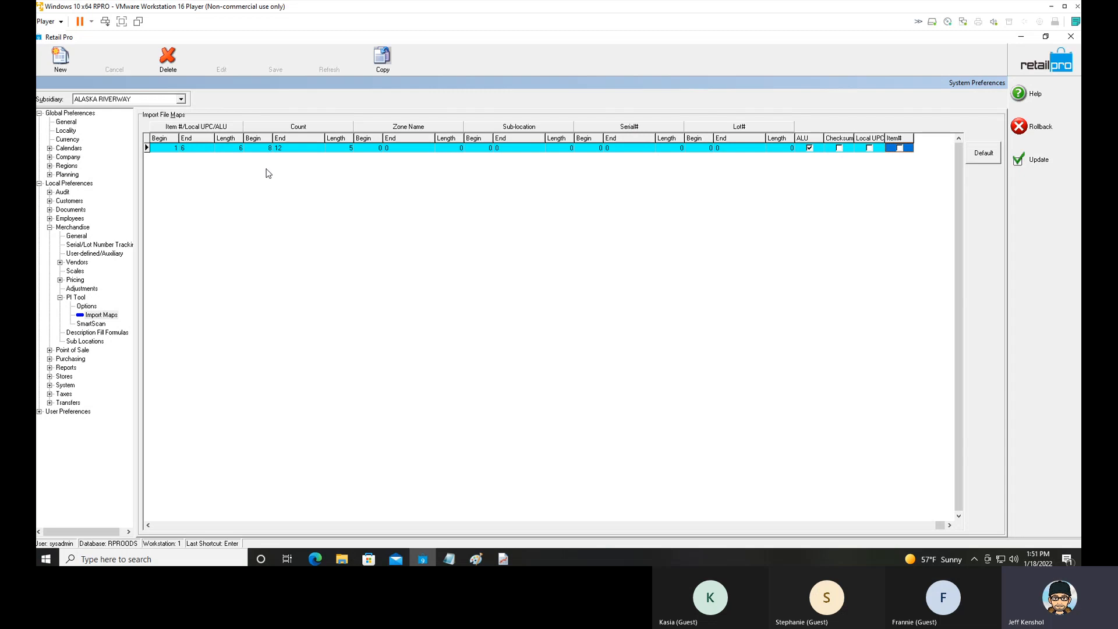
{"action": "left_click", "coordinate": [162, 524]}
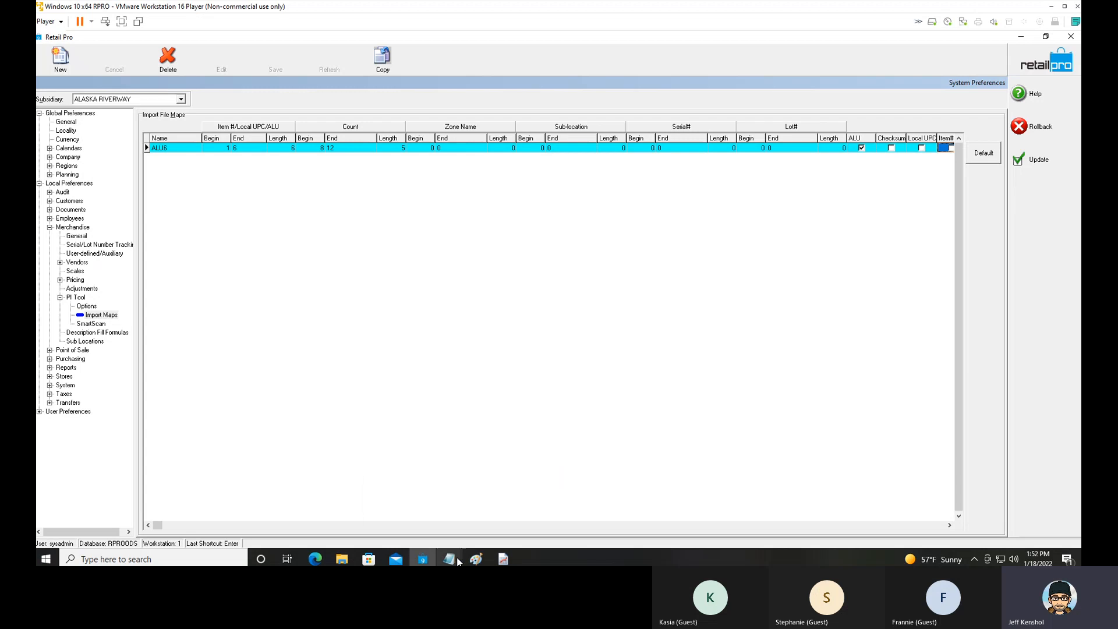
{"action": "mouse_move", "coordinate": [458, 561]}
{"action": "left_click", "coordinate": [512, 518]}
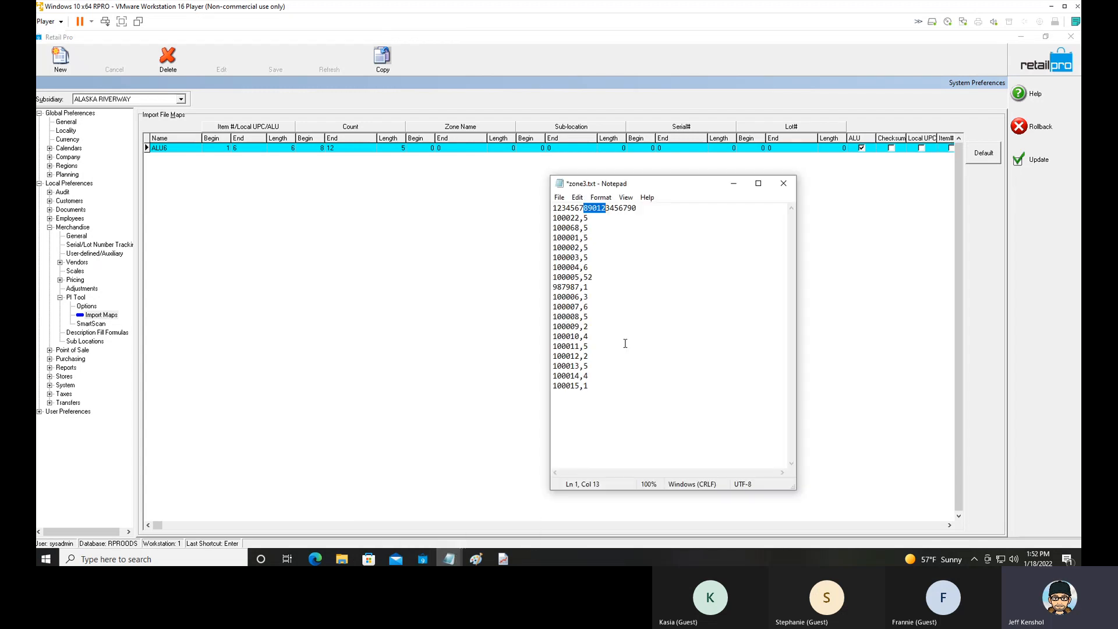
{"action": "left_click", "coordinate": [556, 219]}
{"action": "key", "text": "Down"}
{"action": "key", "text": "Return"}
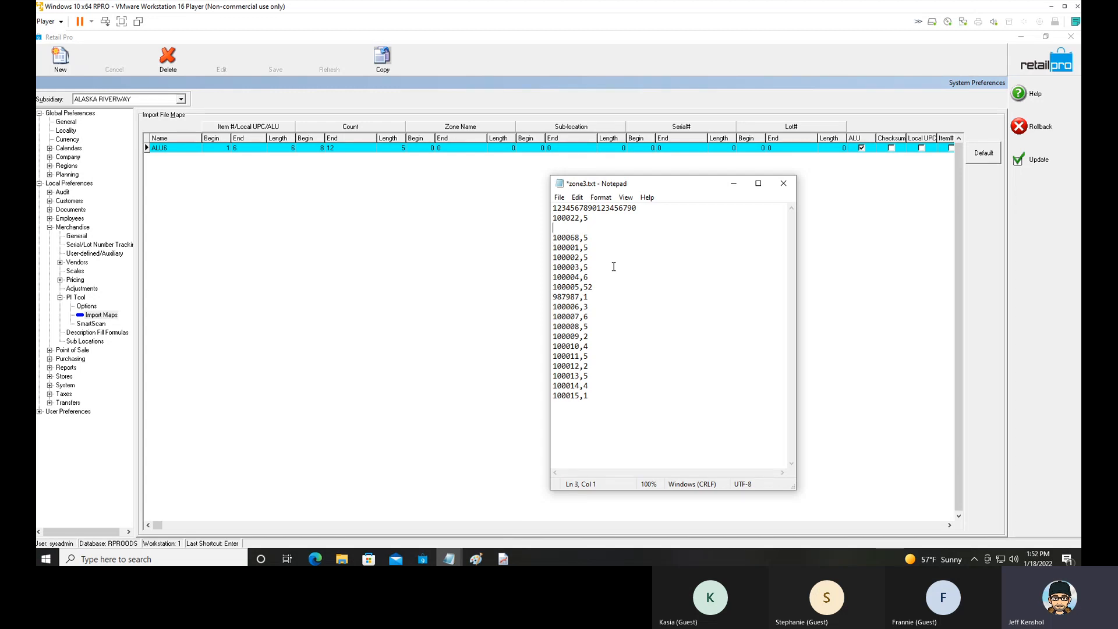
{"action": "type", "text": "123456789012"}
{"action": "type", "text": ",12"}
{"action": "left_click", "coordinate": [550, 238]}
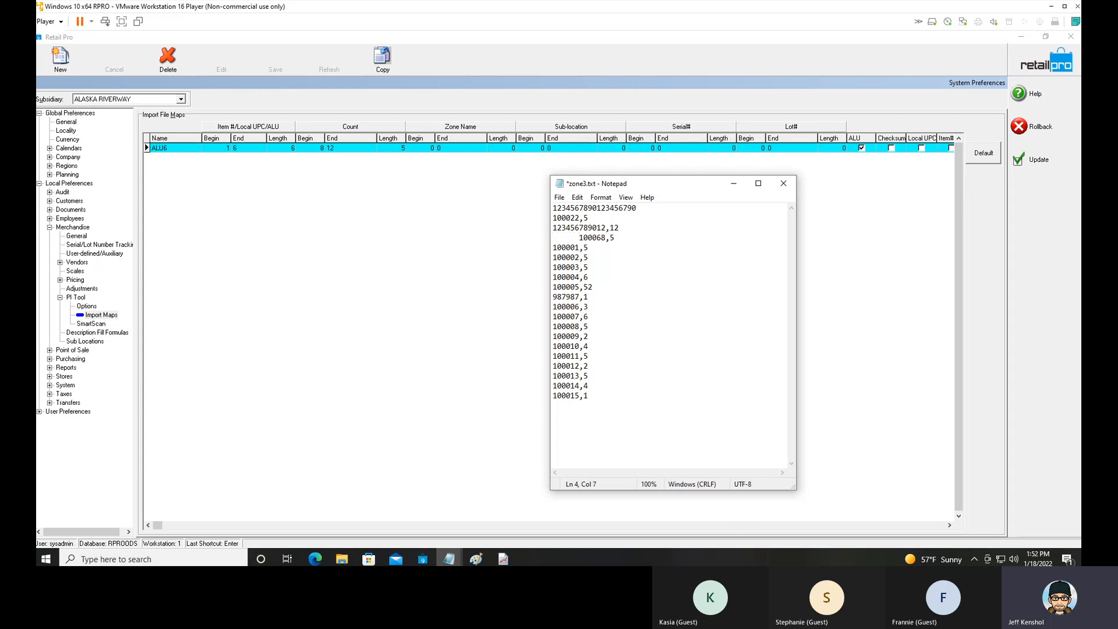
In the PI Tool options, enable trimming leading and trailing blank spaces from ALUs during import and disable stripping leading zeros from ALU.
{"action": "left_click", "coordinate": [87, 307]}
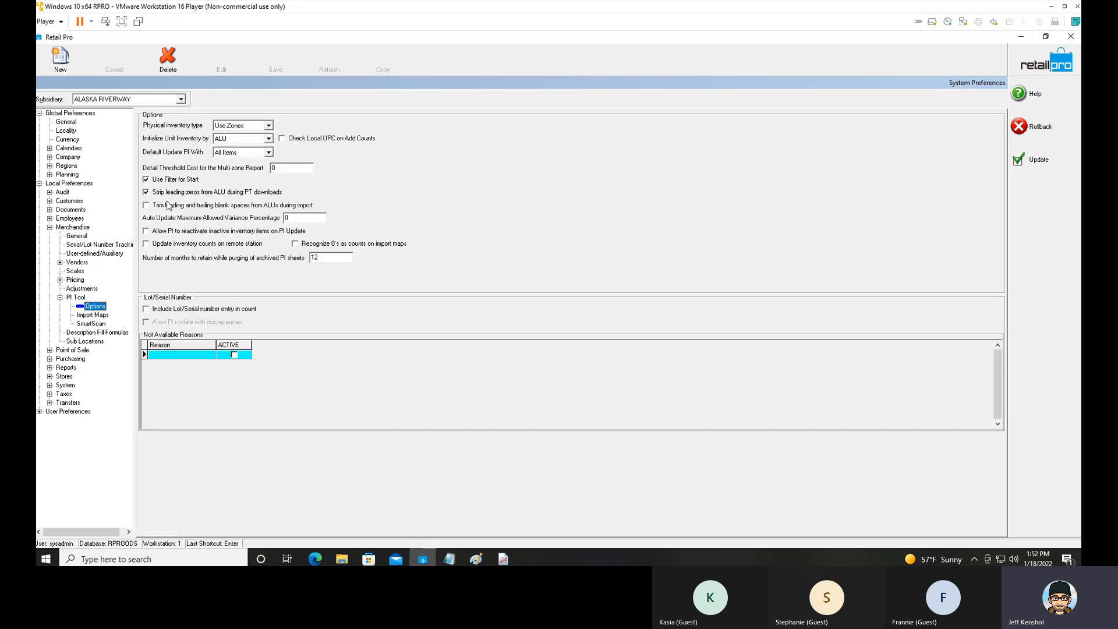
{"action": "left_click", "coordinate": [153, 208]}
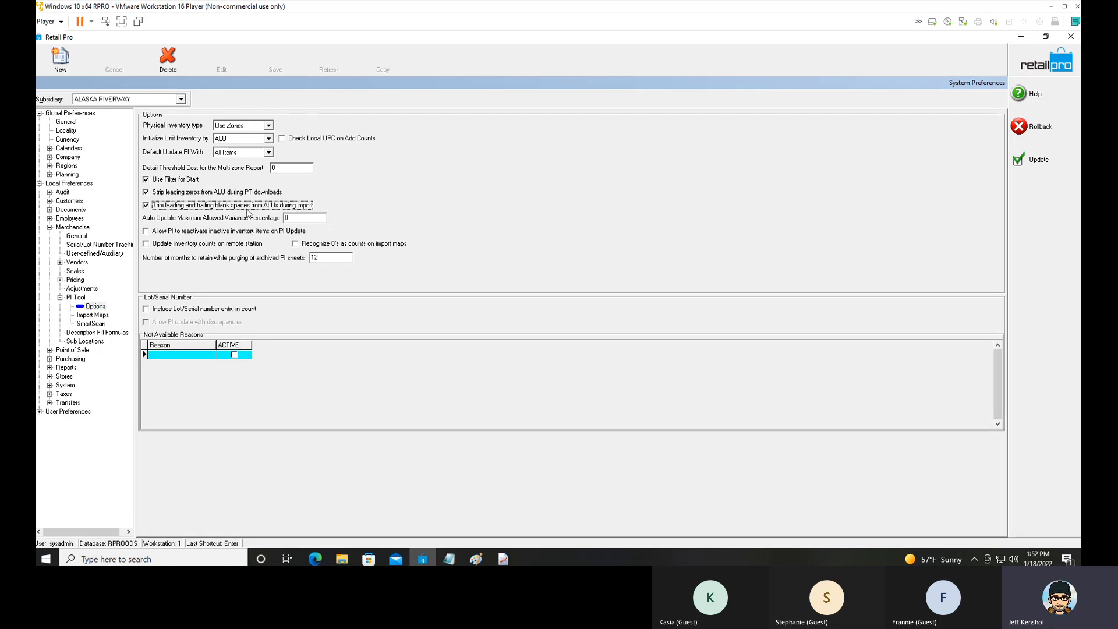
{"action": "left_click", "coordinate": [147, 193]}
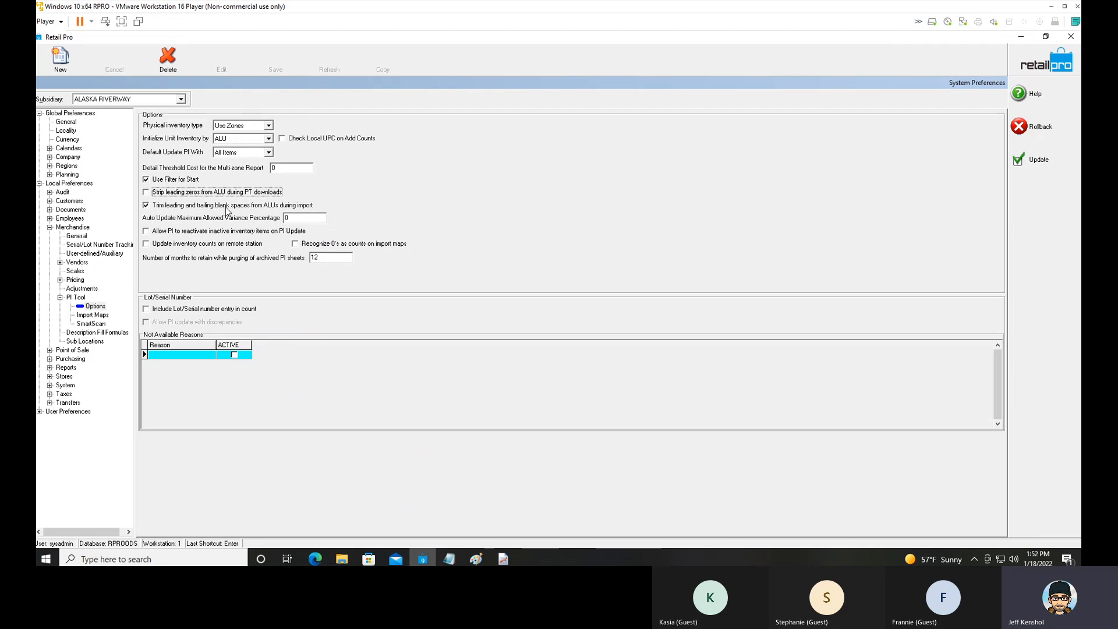
Examine the Physical inventory type setting in the PI Tool options, keeping Use Zones selected.
{"action": "left_click", "coordinate": [249, 126]}
{"action": "left_click", "coordinate": [249, 126]}
{"action": "left_click", "coordinate": [249, 126]}
{"action": "left_click", "coordinate": [249, 126]}
{"action": "left_click", "coordinate": [249, 126]}
{"action": "left_click", "coordinate": [248, 126]}
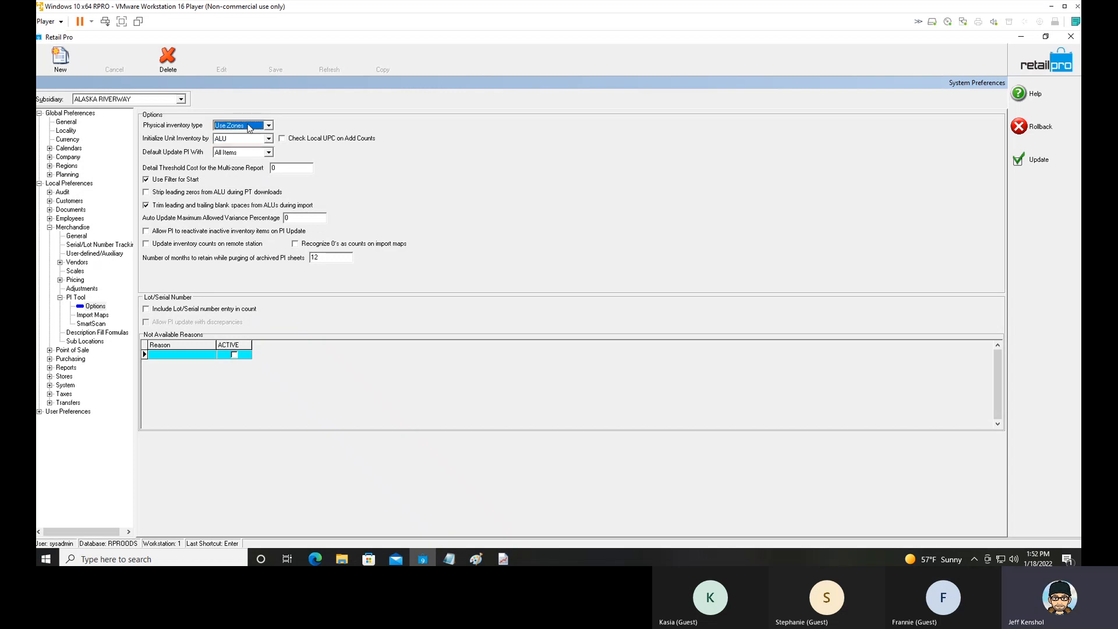
{"action": "left_click", "coordinate": [249, 126]}
{"action": "left_click", "coordinate": [249, 127]}
{"action": "left_click", "coordinate": [249, 126]}
{"action": "left_click", "coordinate": [252, 128]}
Switch Use Filter for Start off and back on, and save the system preferences.
{"action": "left_click", "coordinate": [157, 181]}
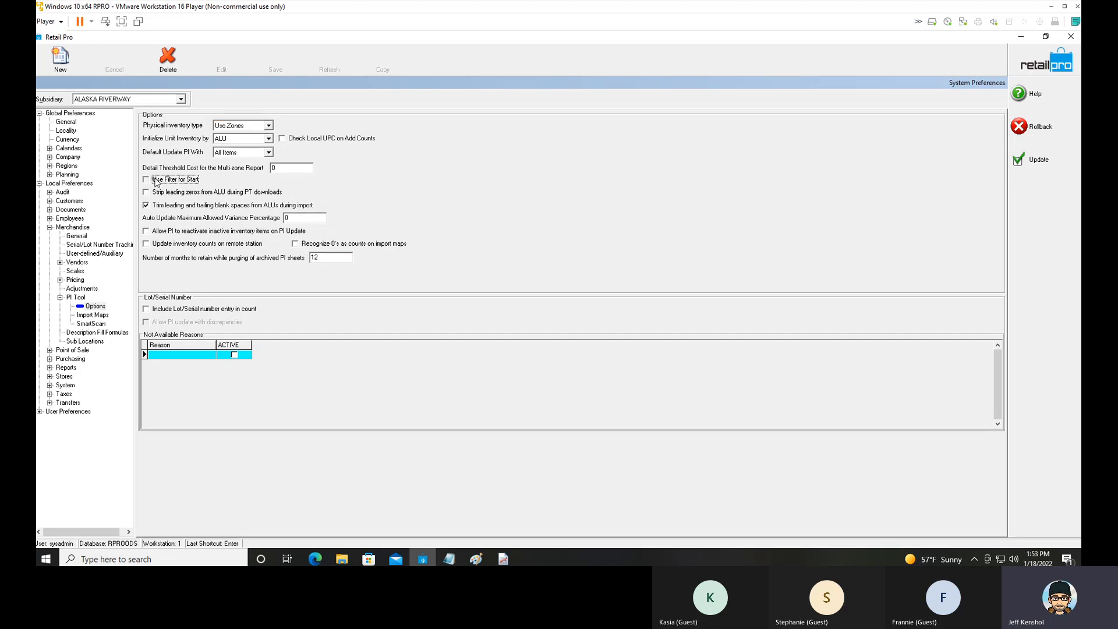
{"action": "left_click", "coordinate": [156, 181]}
{"action": "left_click", "coordinate": [1052, 162]}
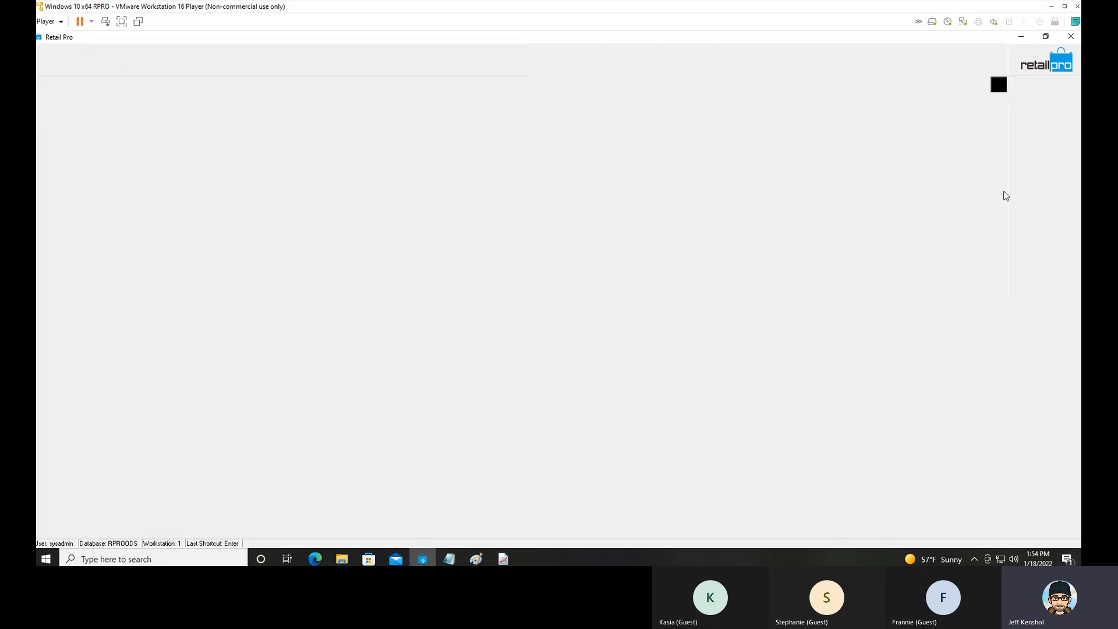